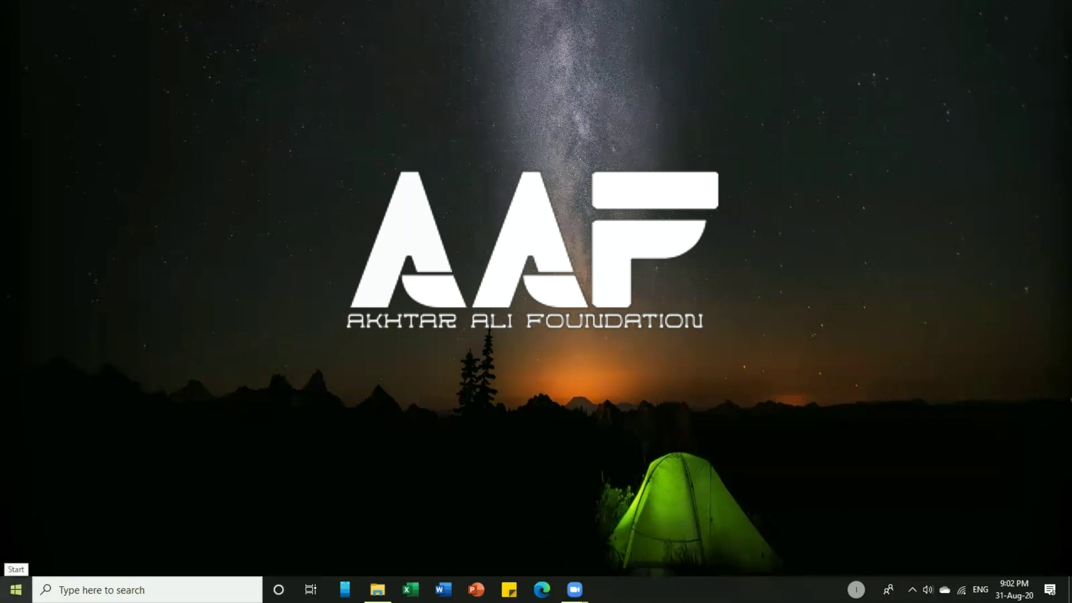
Launch Excel from the Start menu search and create a blank workbook, Book1.
left_click(15, 590)
type("exc")
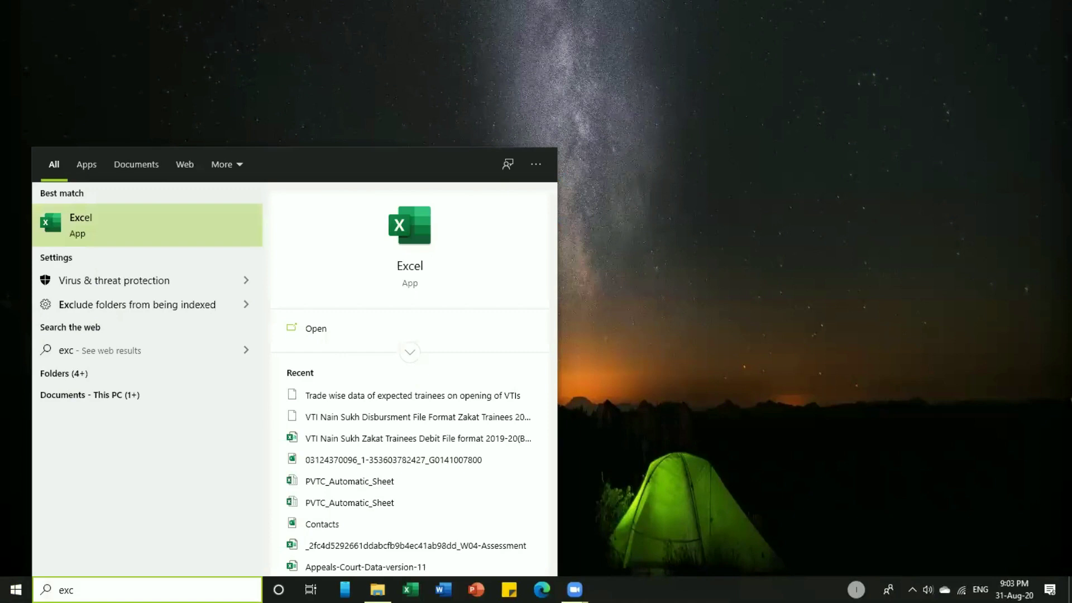
key("Return")
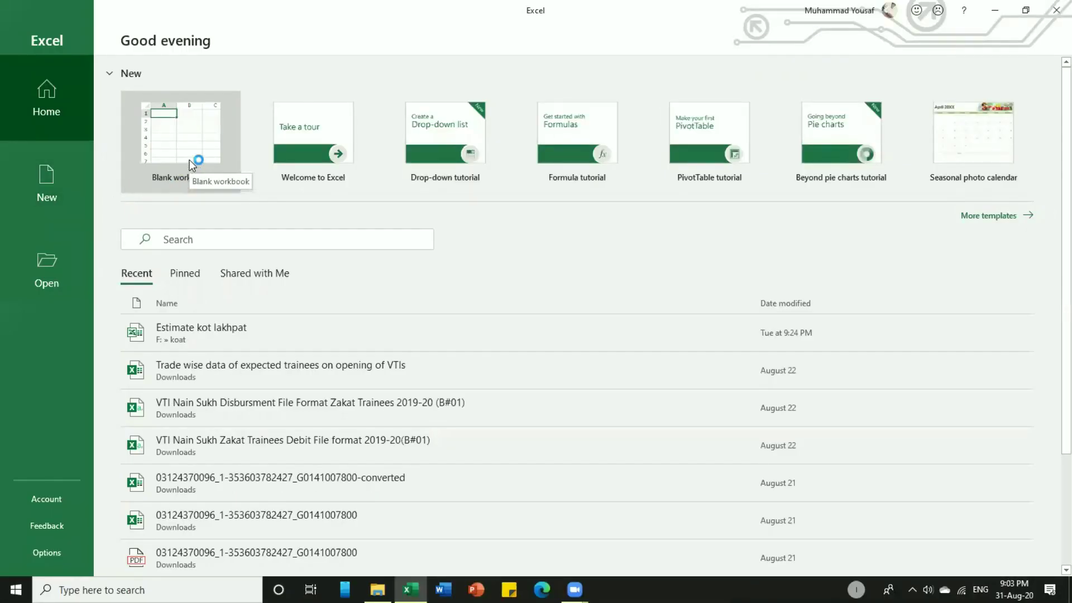
left_click(189, 160)
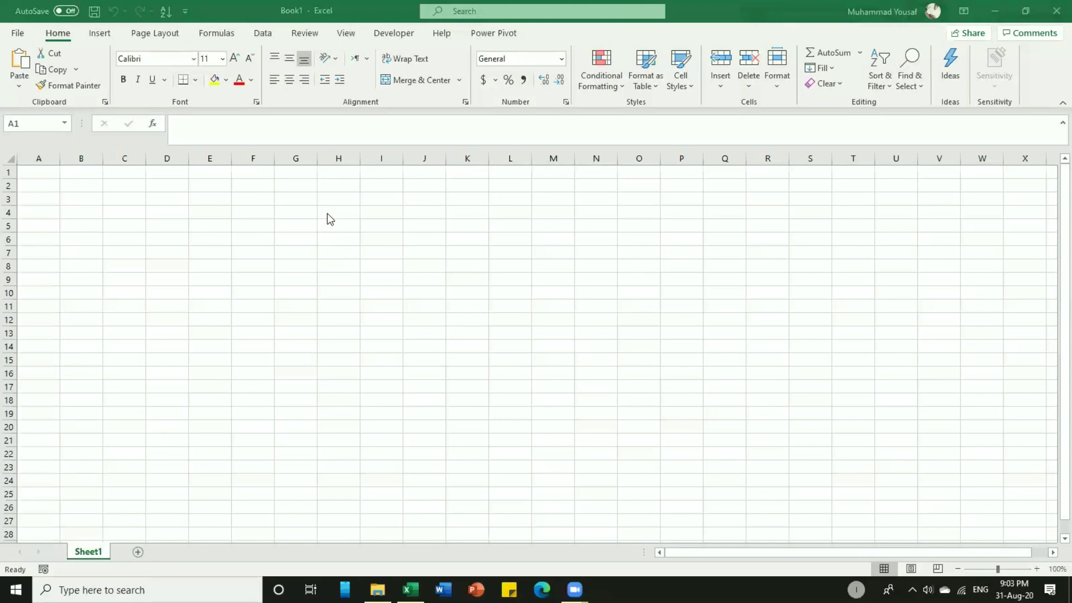
key("super+Down")
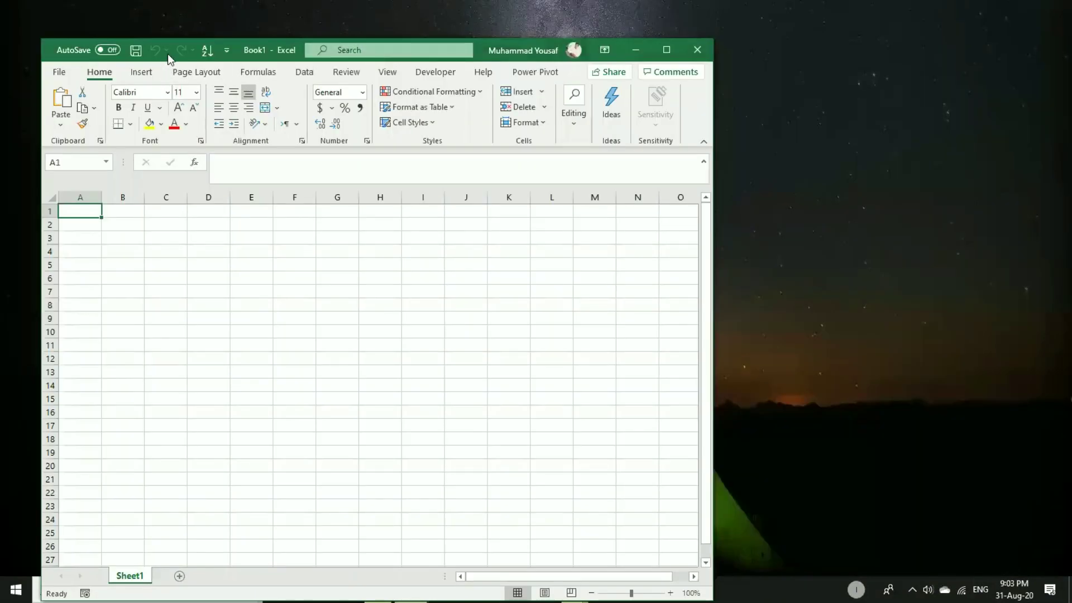
left_click(670, 52)
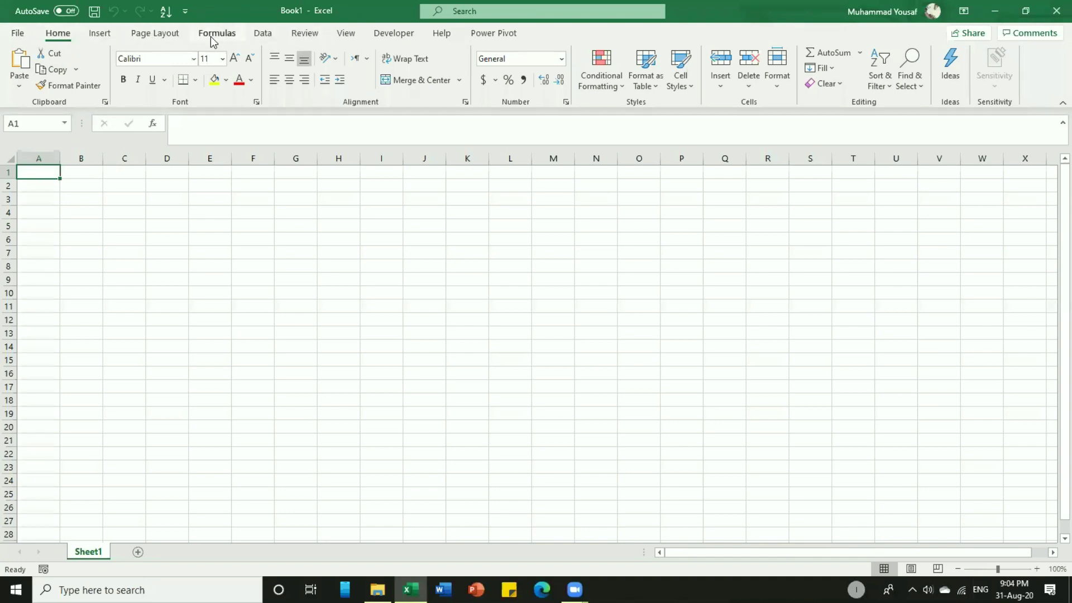
left_click(27, 34)
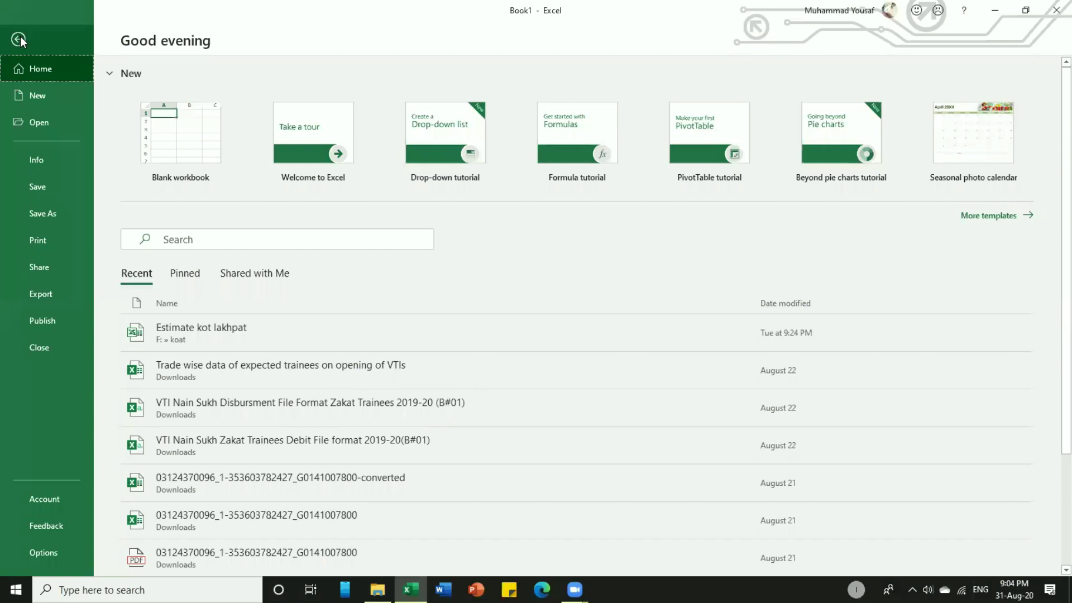
left_click(20, 38)
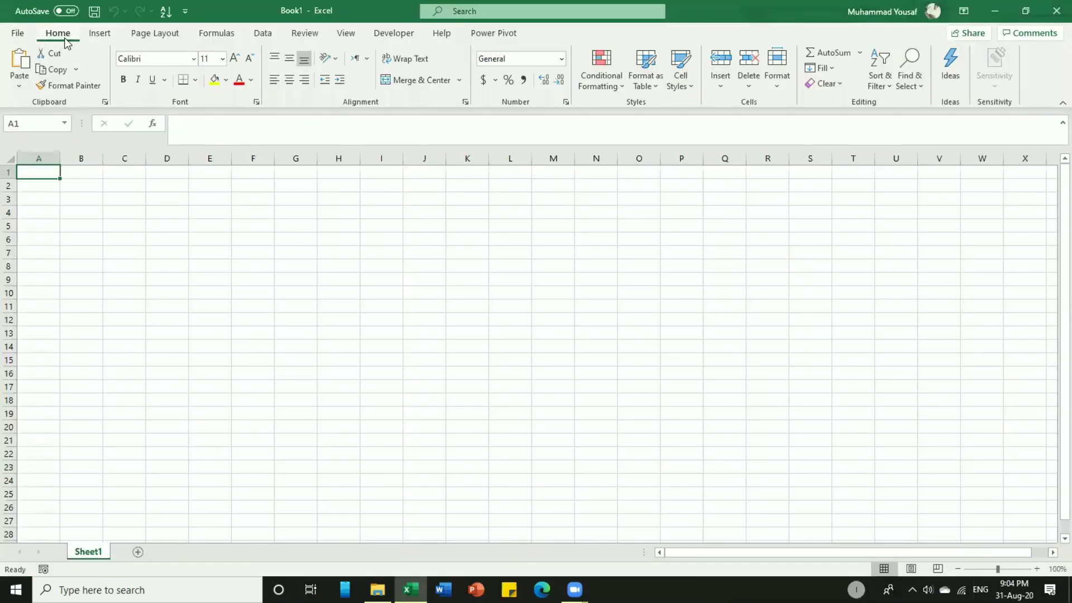
left_click(101, 33)
left_click(154, 32)
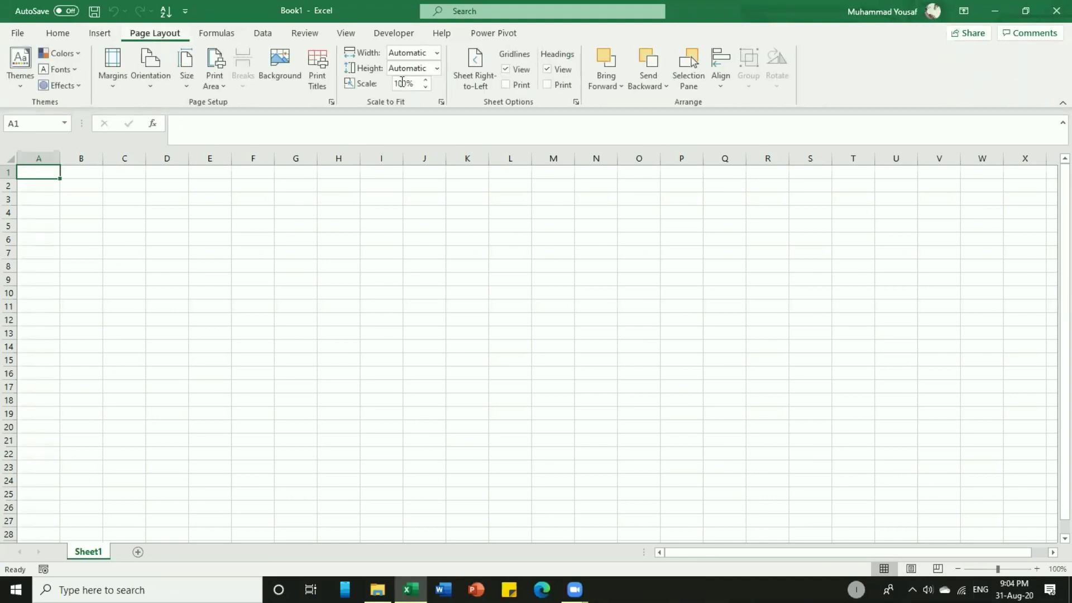
left_click(216, 35)
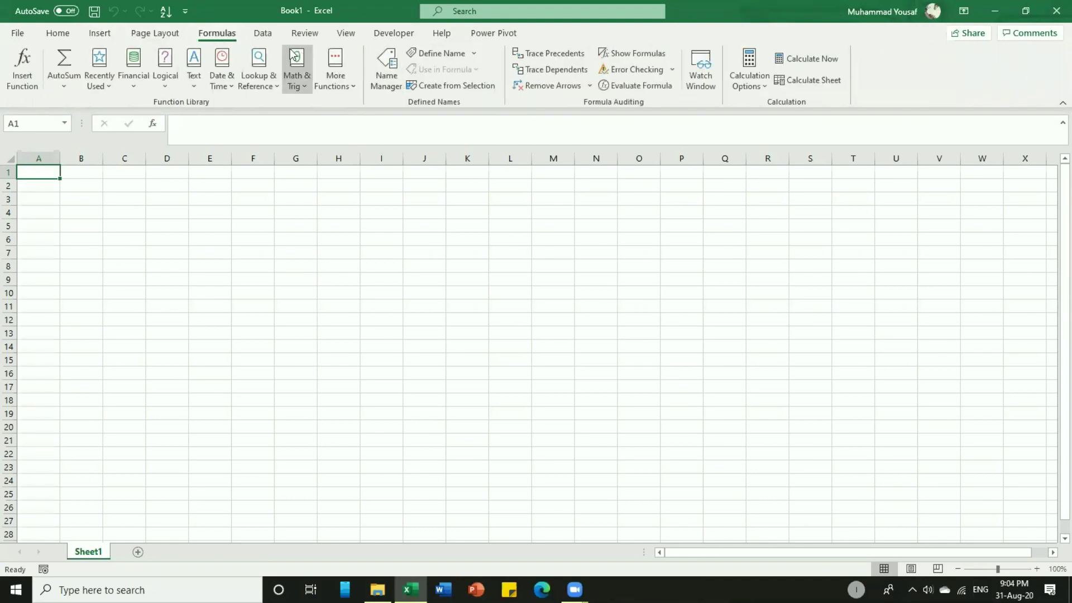
left_click(270, 33)
left_click(302, 38)
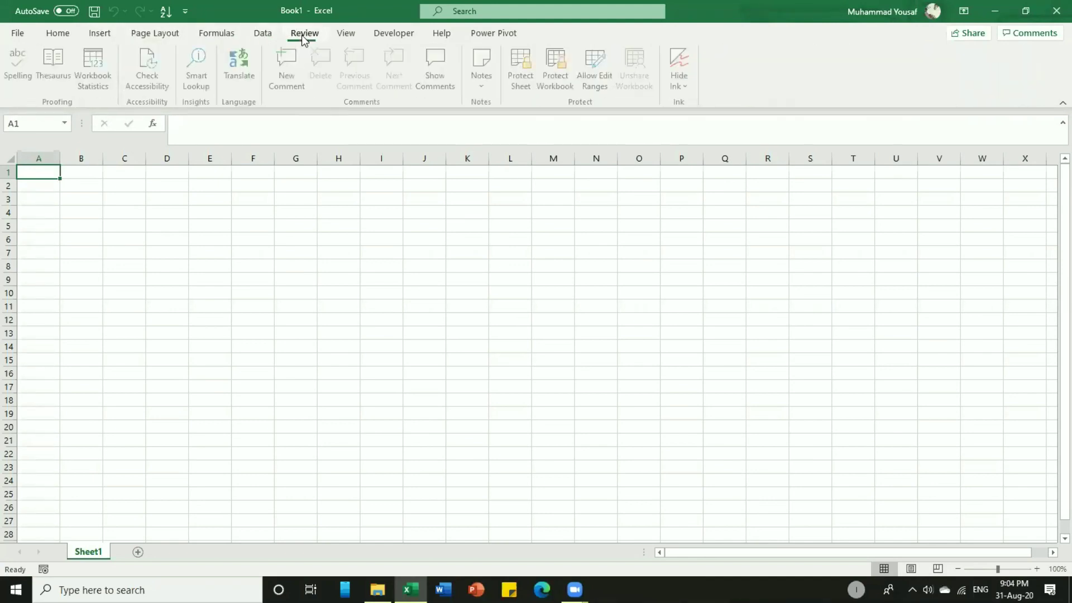
left_click(67, 36)
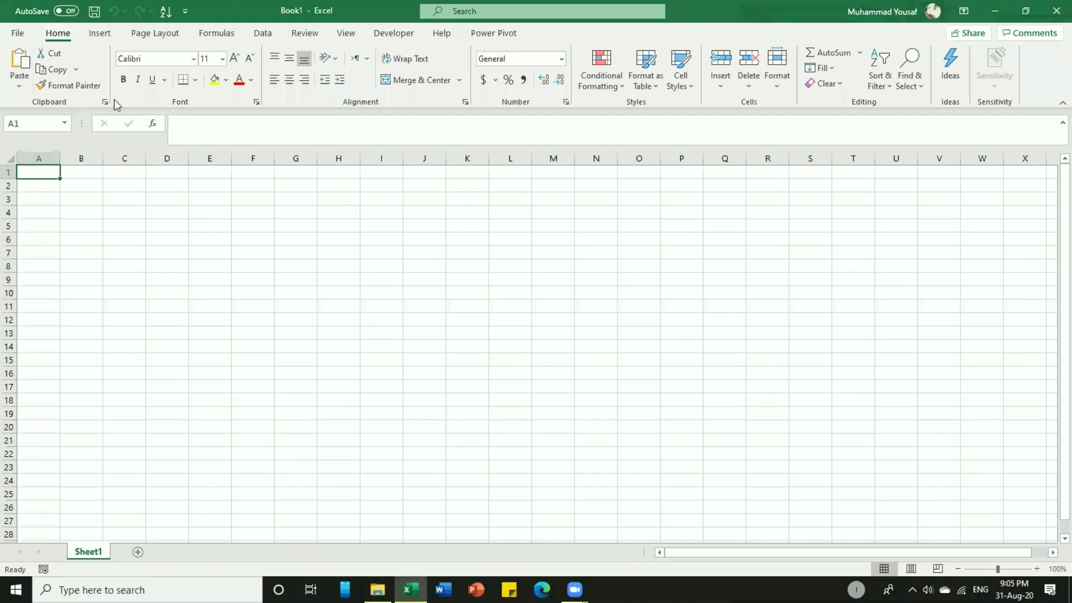
left_click(101, 35)
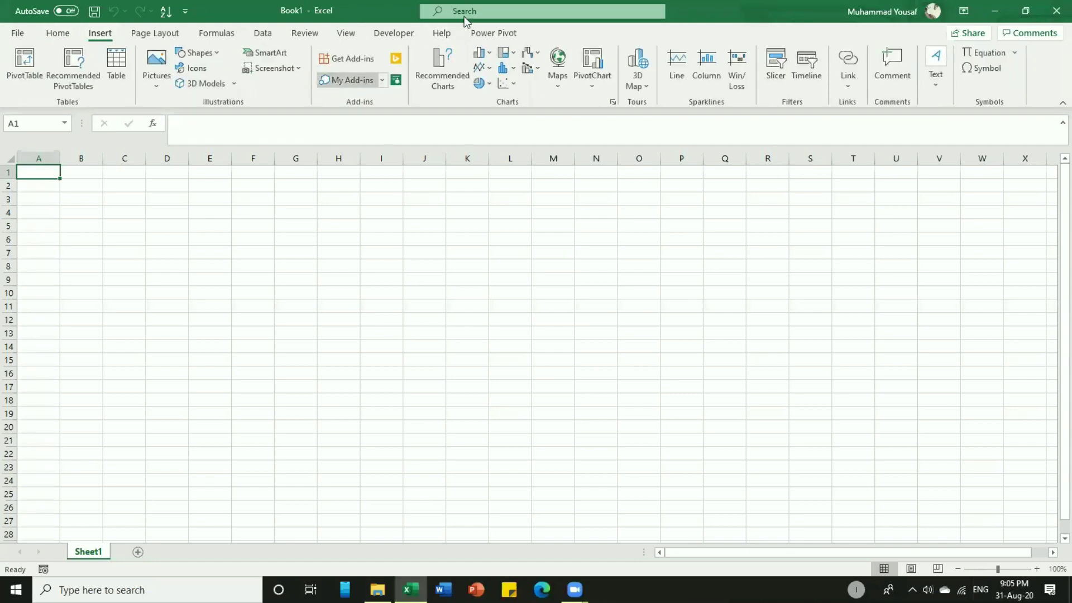
left_click(166, 199)
left_click(154, 33)
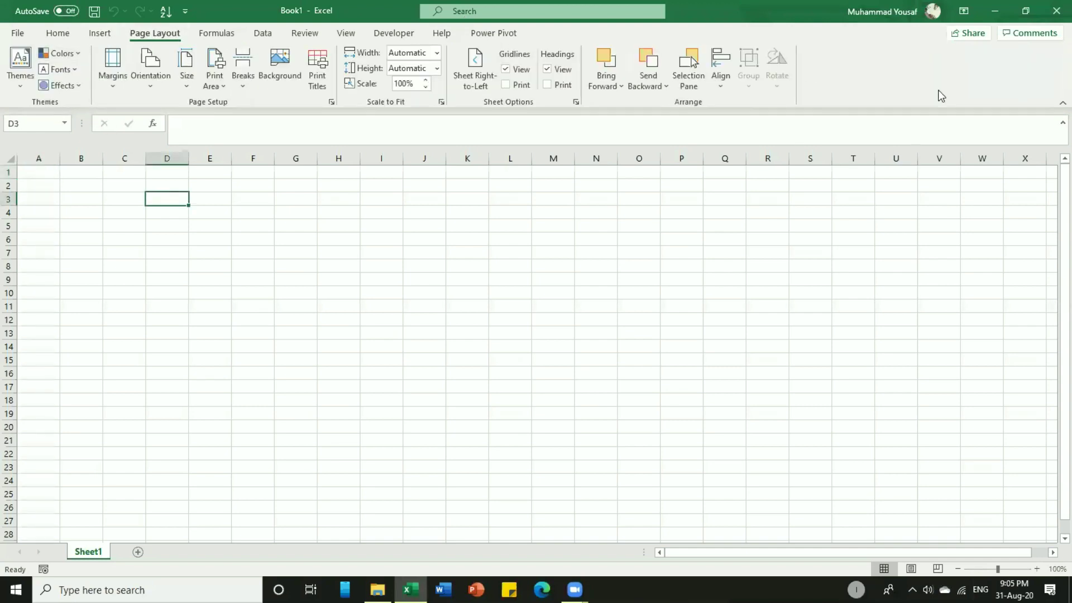
left_click(952, 116)
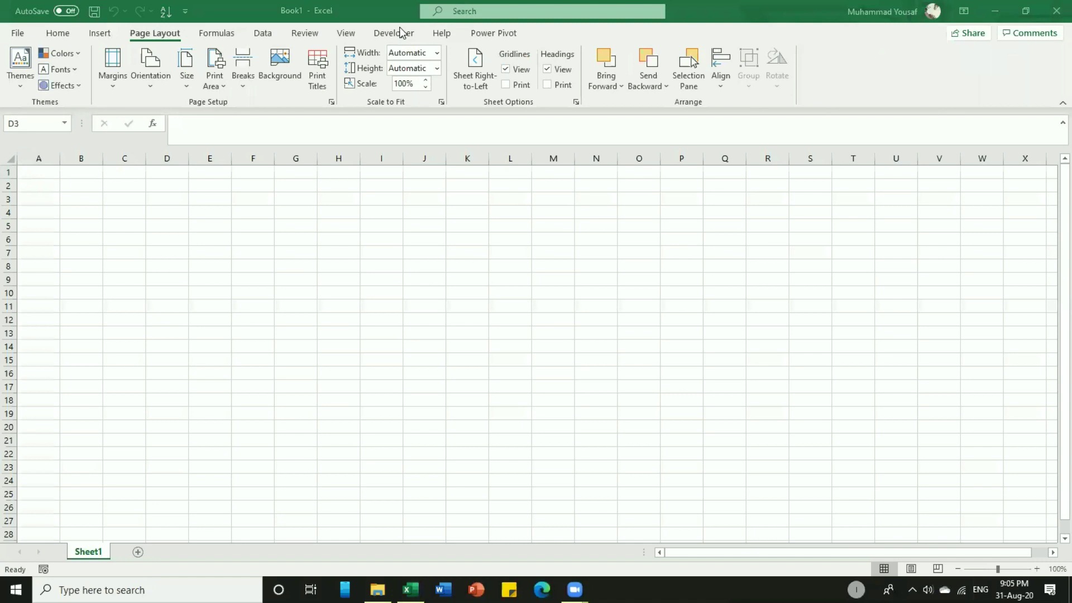
left_click(216, 34)
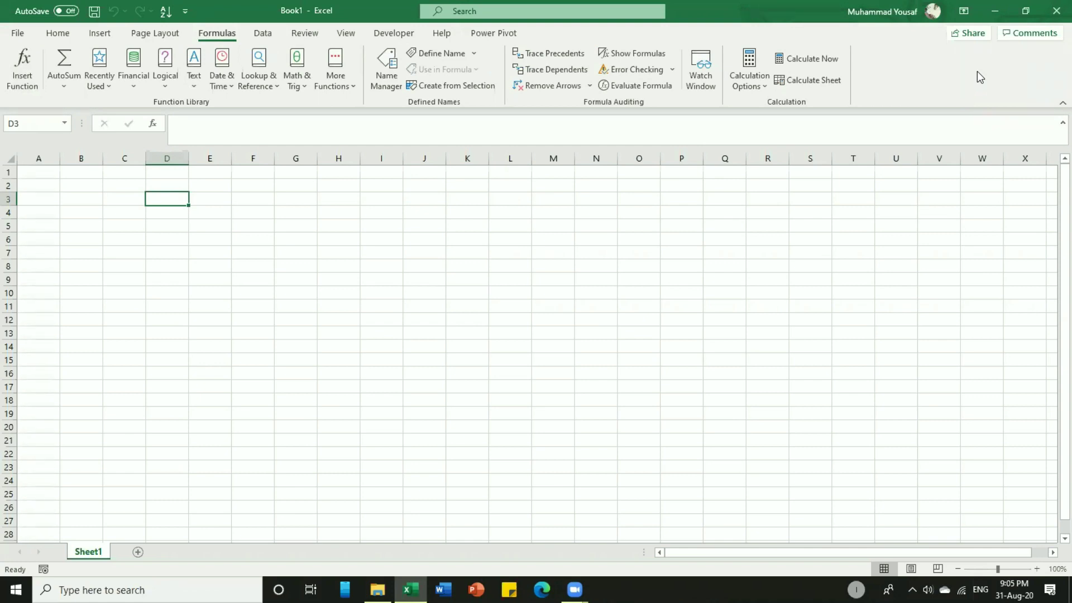
left_click(27, 35)
left_click(25, 34)
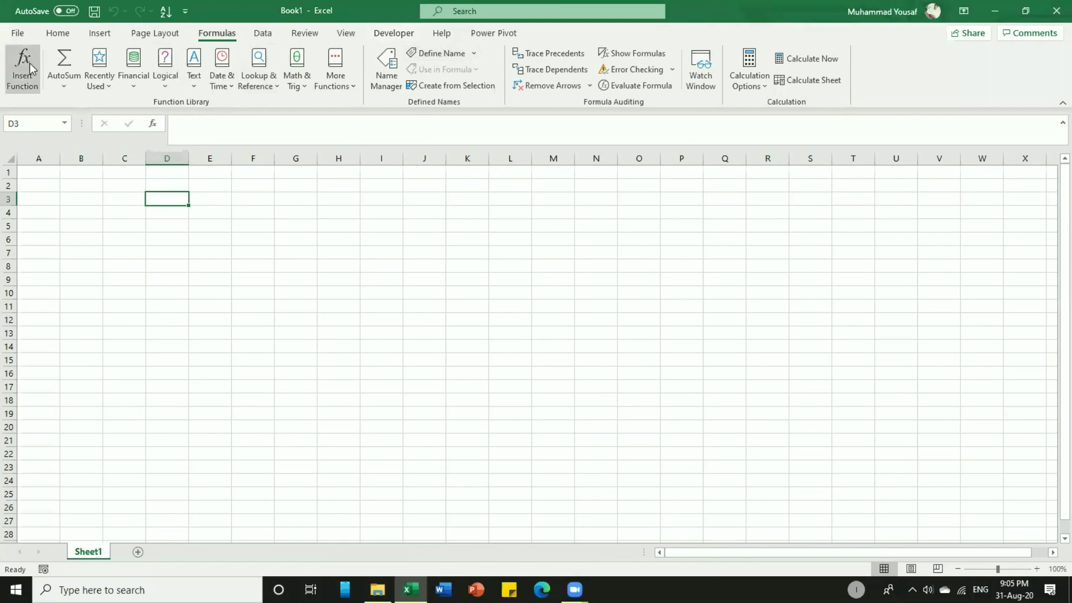
left_click(57, 33)
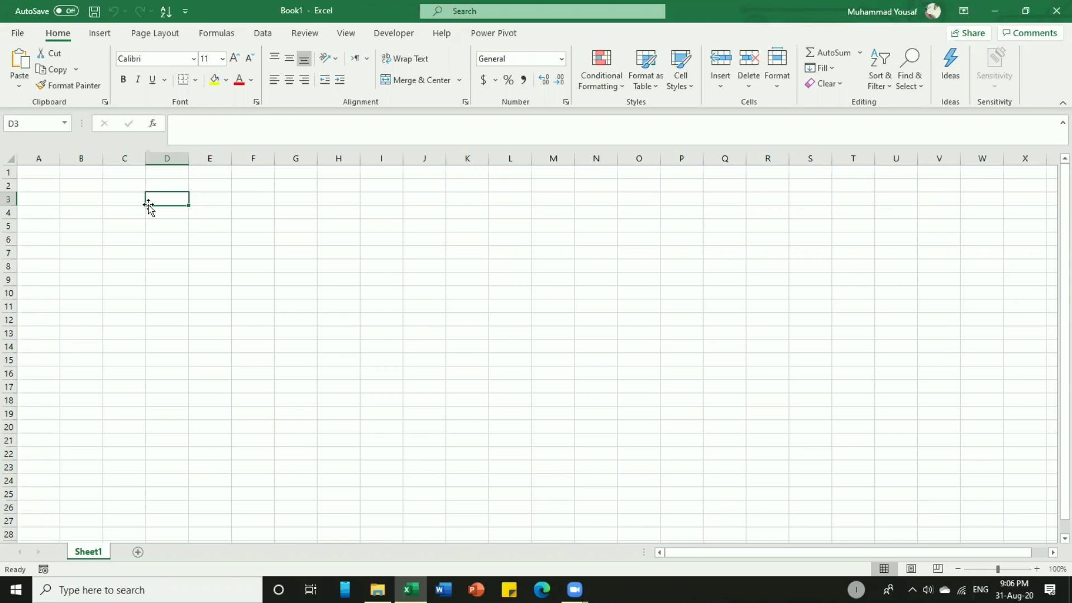
left_click(284, 225)
left_click(397, 272)
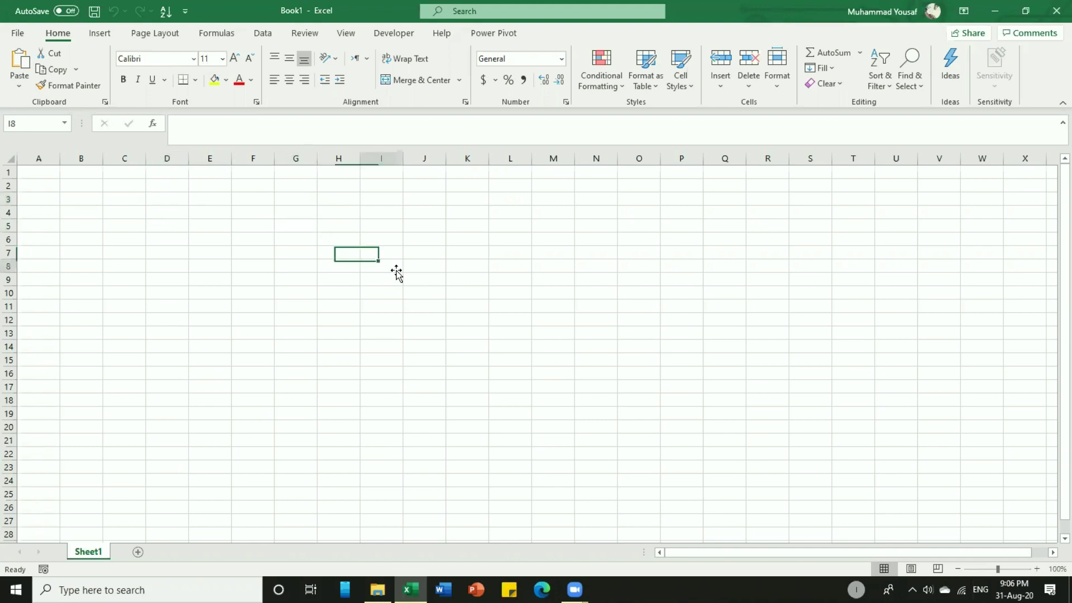
left_click(119, 250)
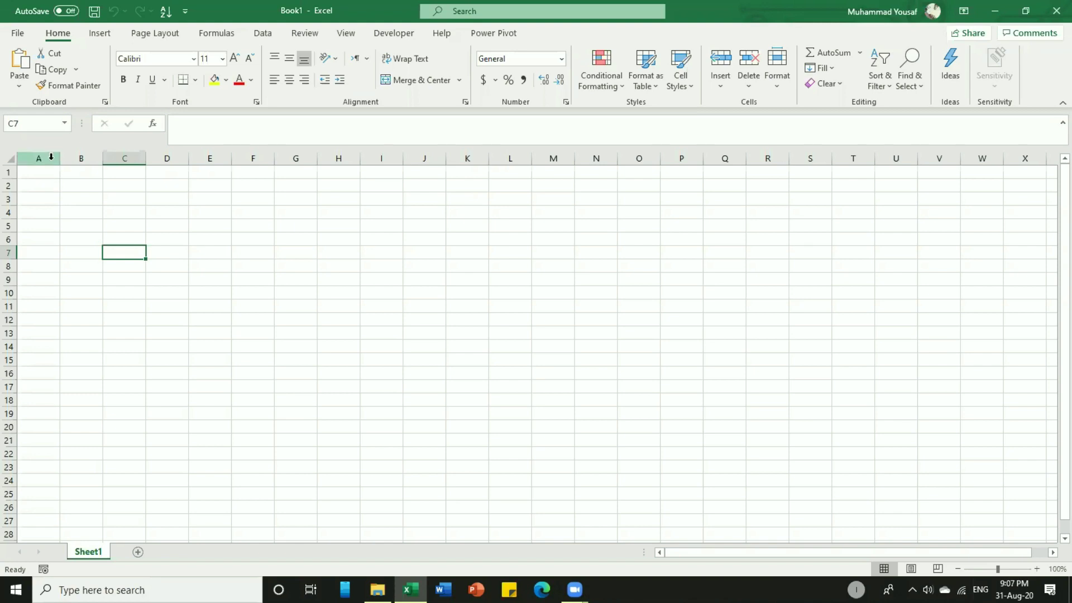
left_click(46, 157)
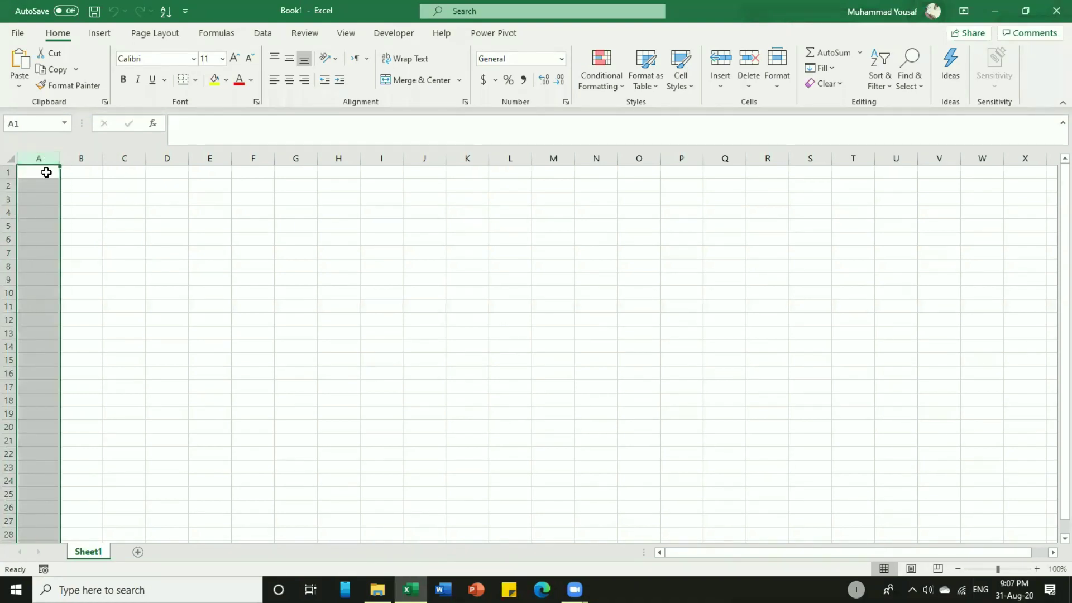
left_click(43, 173)
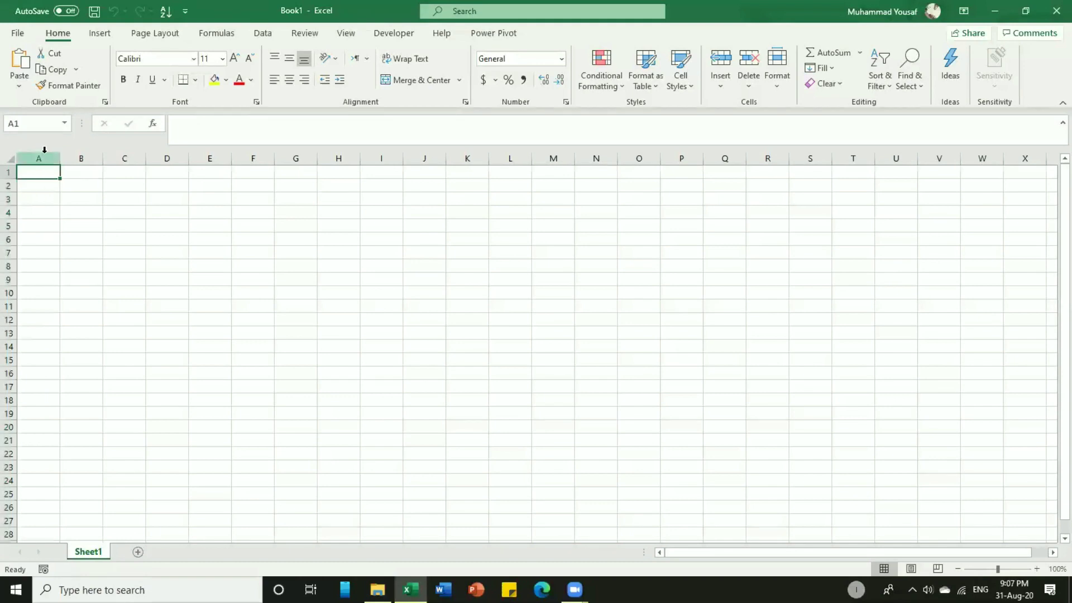
left_click(45, 151)
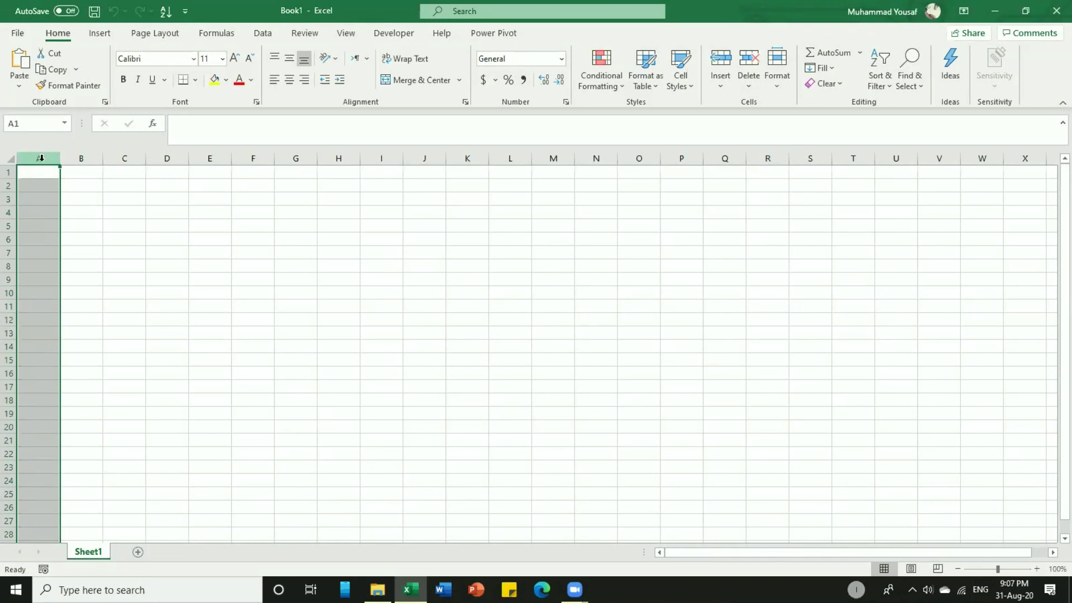
left_click(43, 168)
left_click(44, 160)
left_click(342, 152)
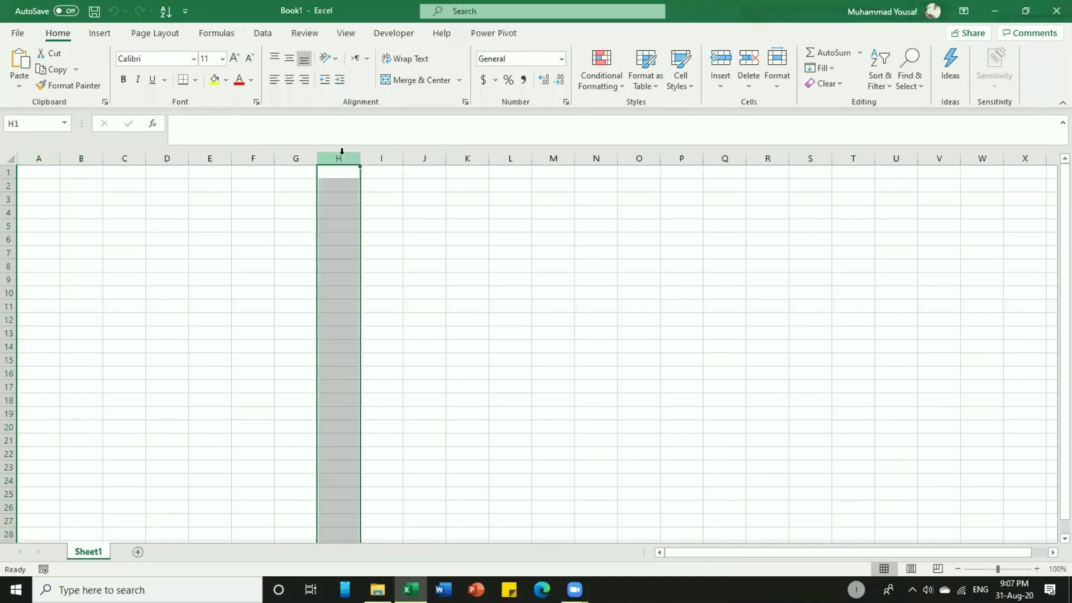
left_click(521, 155)
left_click(655, 157)
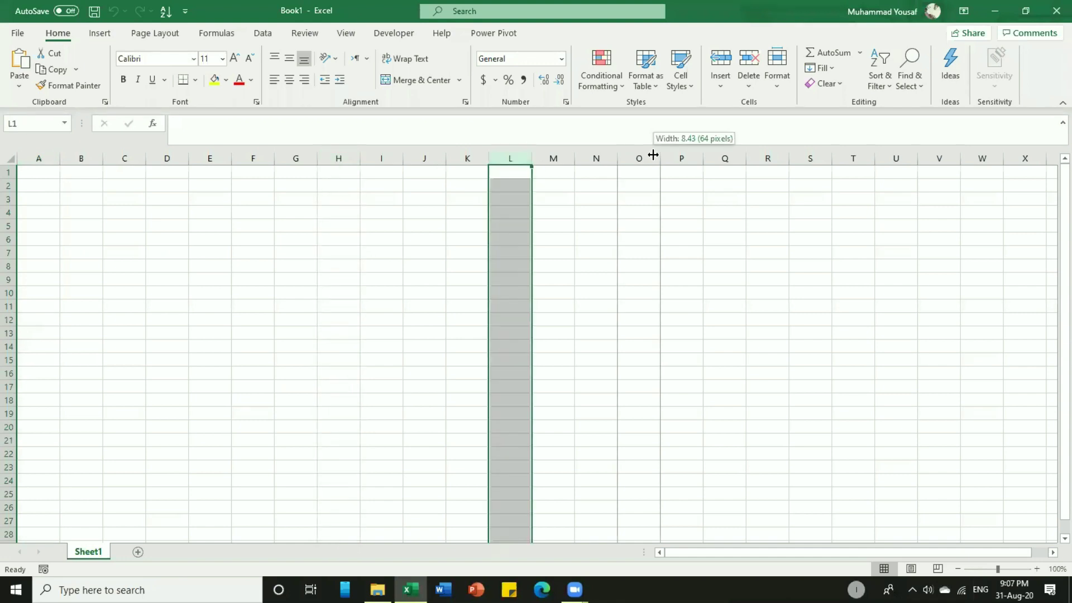
left_click(766, 154)
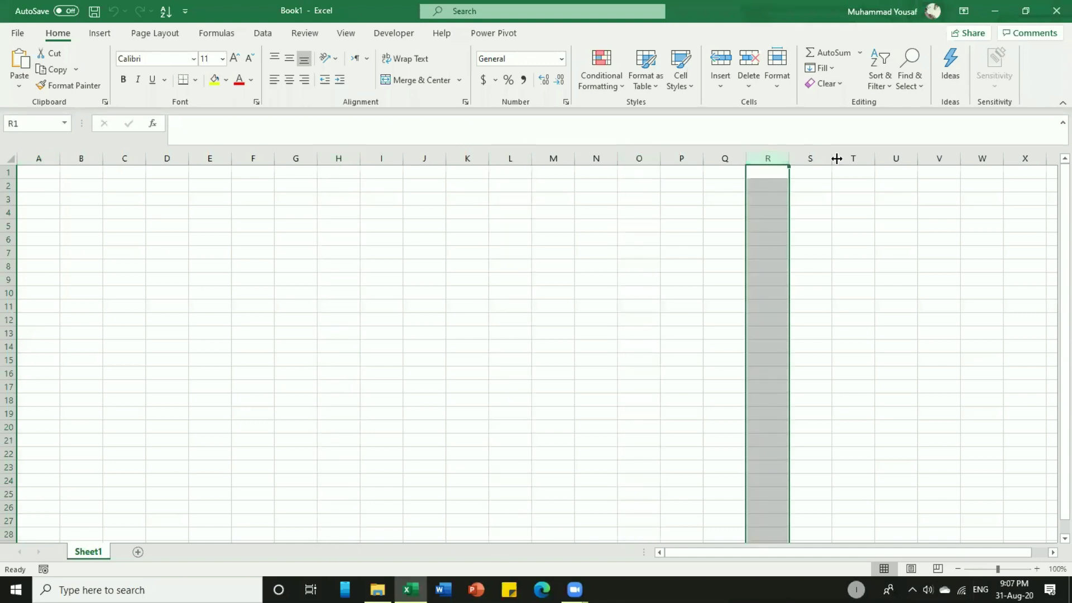
left_click(857, 158)
left_click(890, 158)
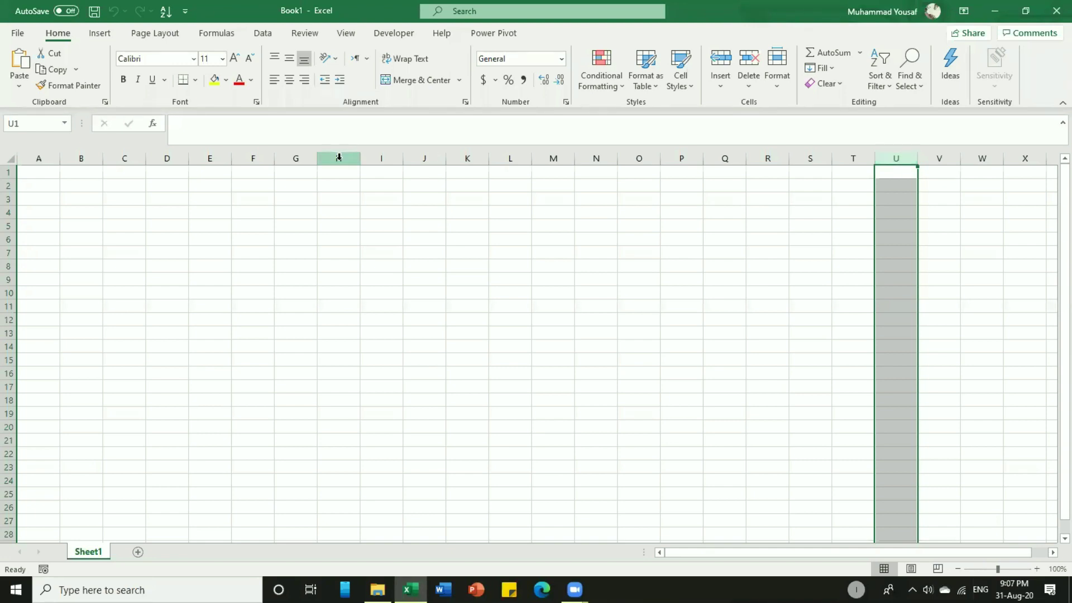
left_click(9, 197)
left_click(9, 240)
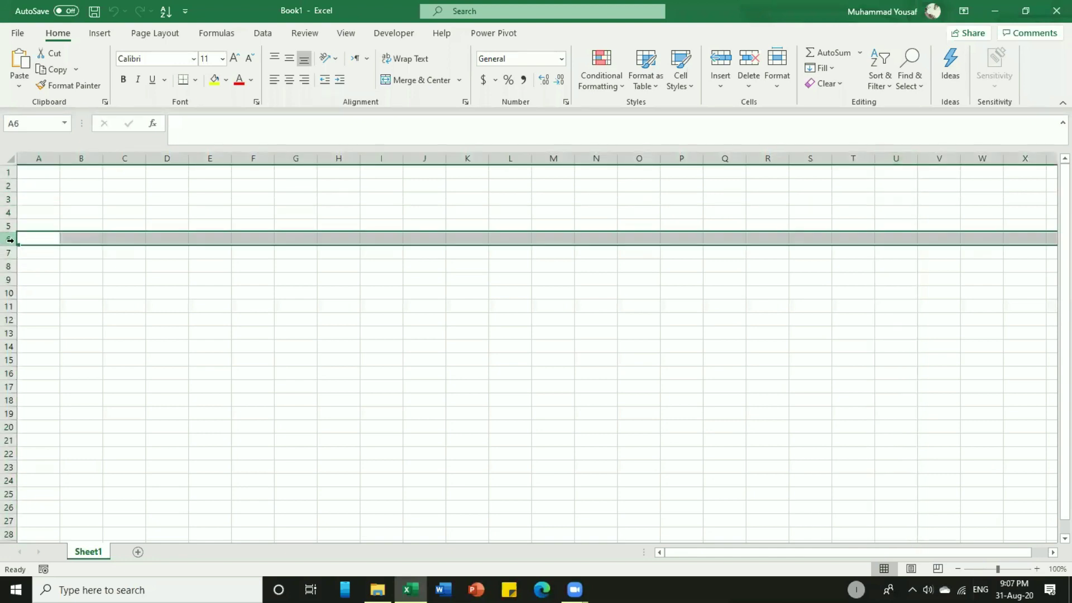
left_click(10, 293)
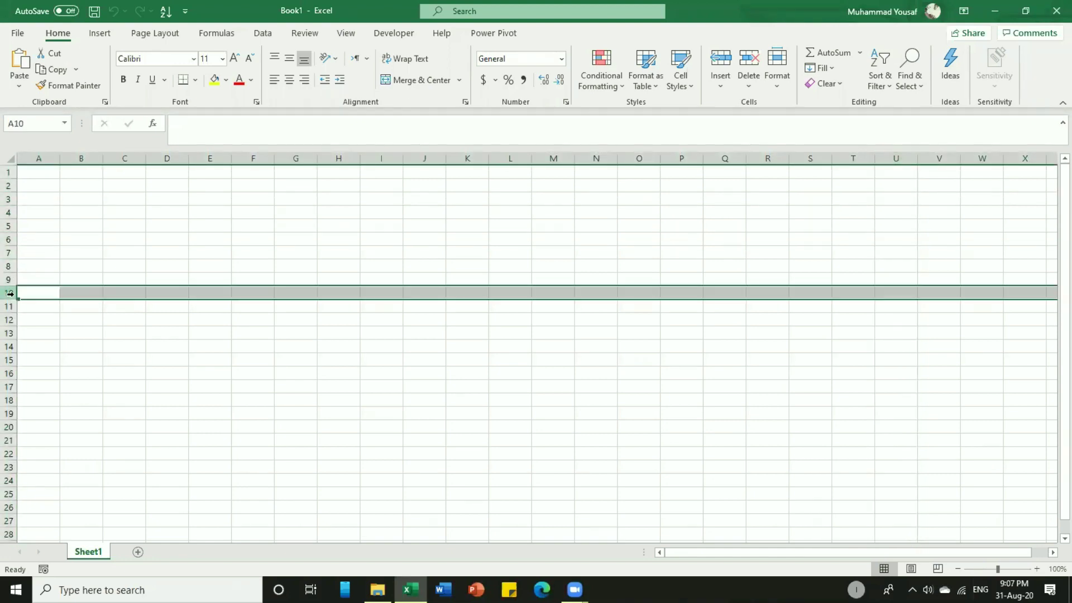
left_click(9, 333)
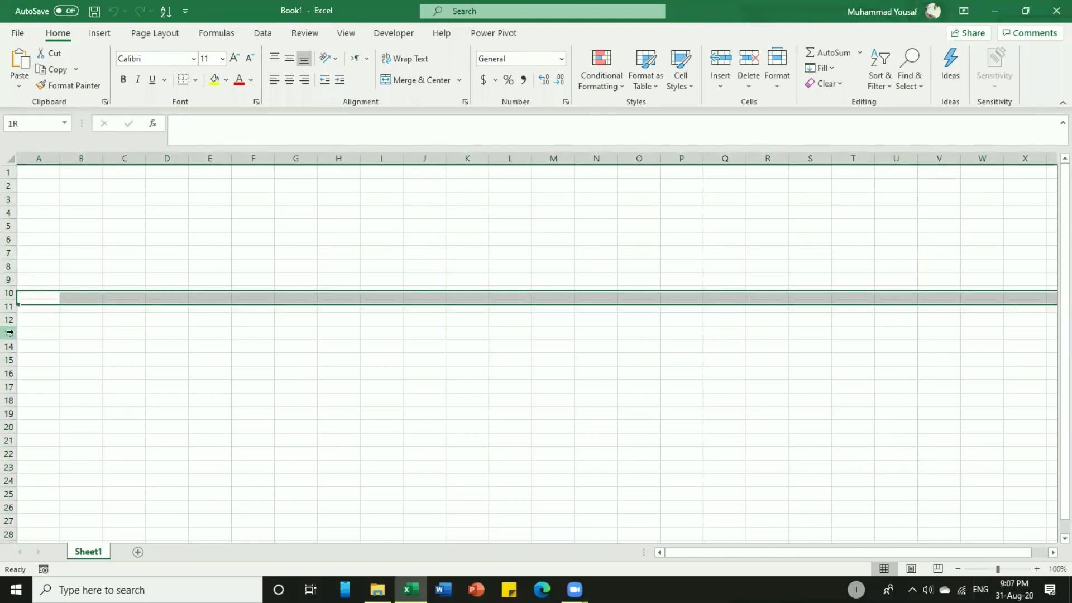
left_click(8, 360)
left_click(8, 494)
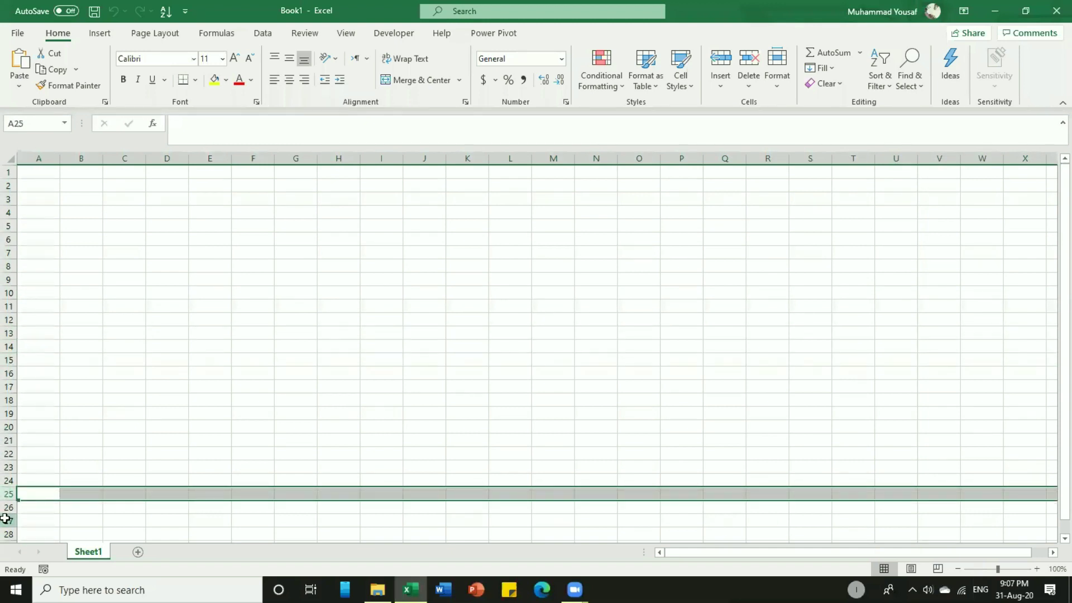
left_click(9, 520)
left_click(218, 319)
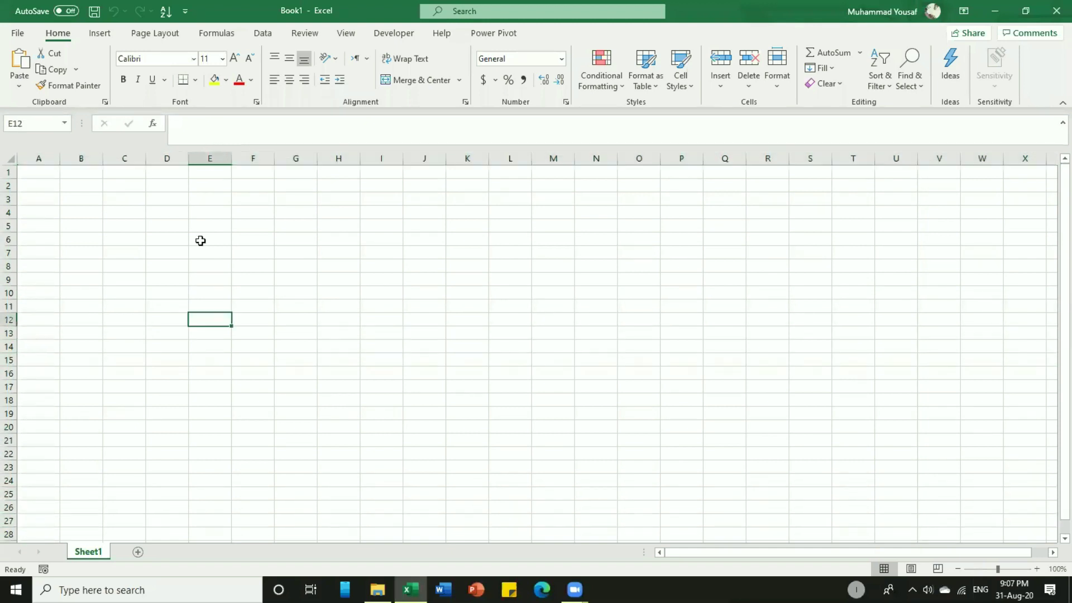
left_click(205, 159)
left_click(253, 159)
left_click(296, 159)
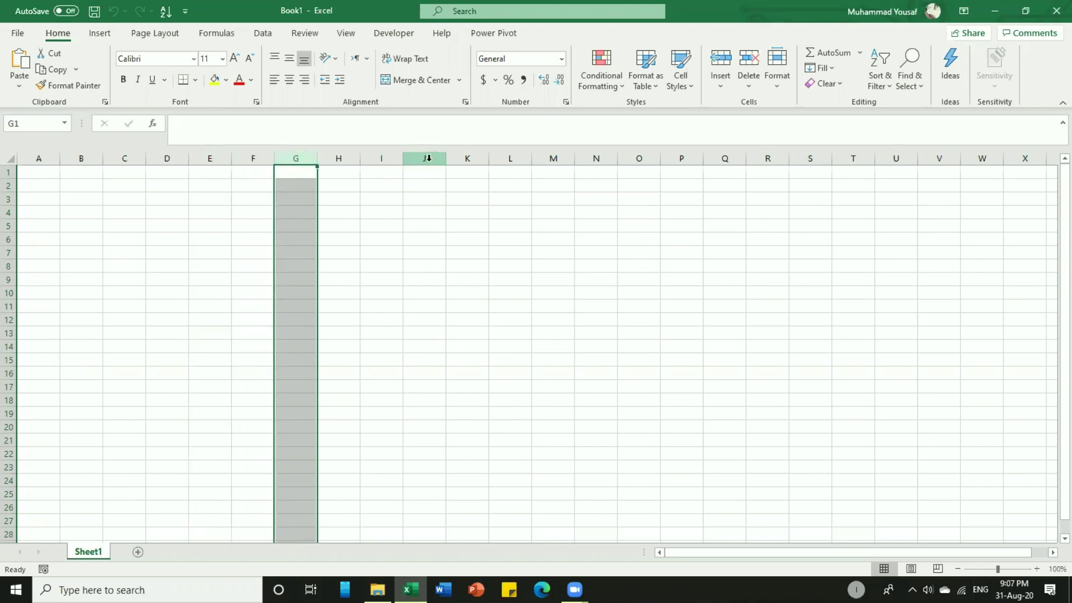
left_click(416, 161)
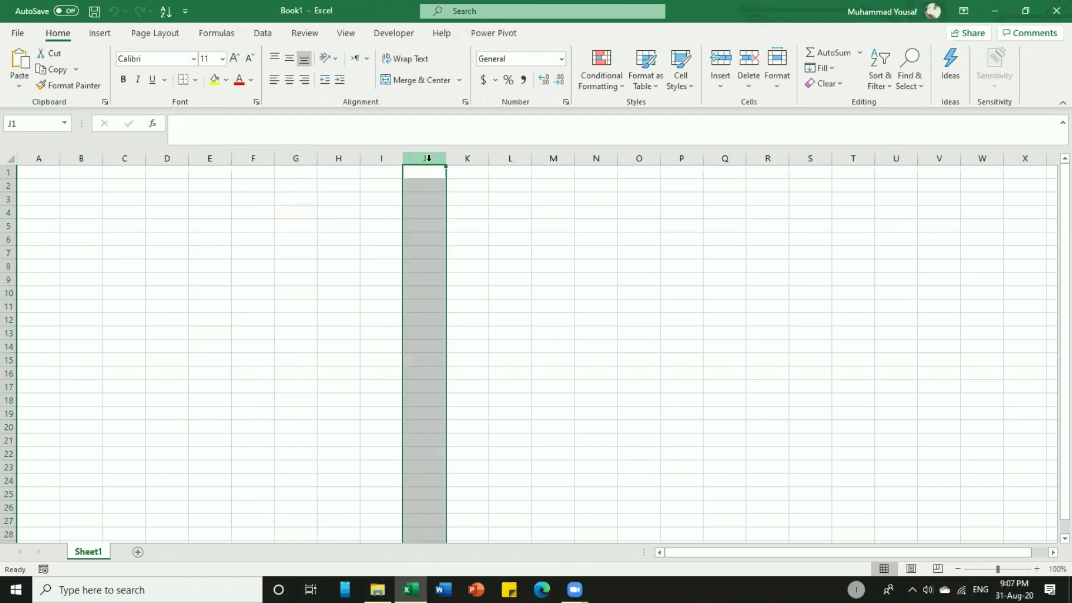
left_click(211, 224)
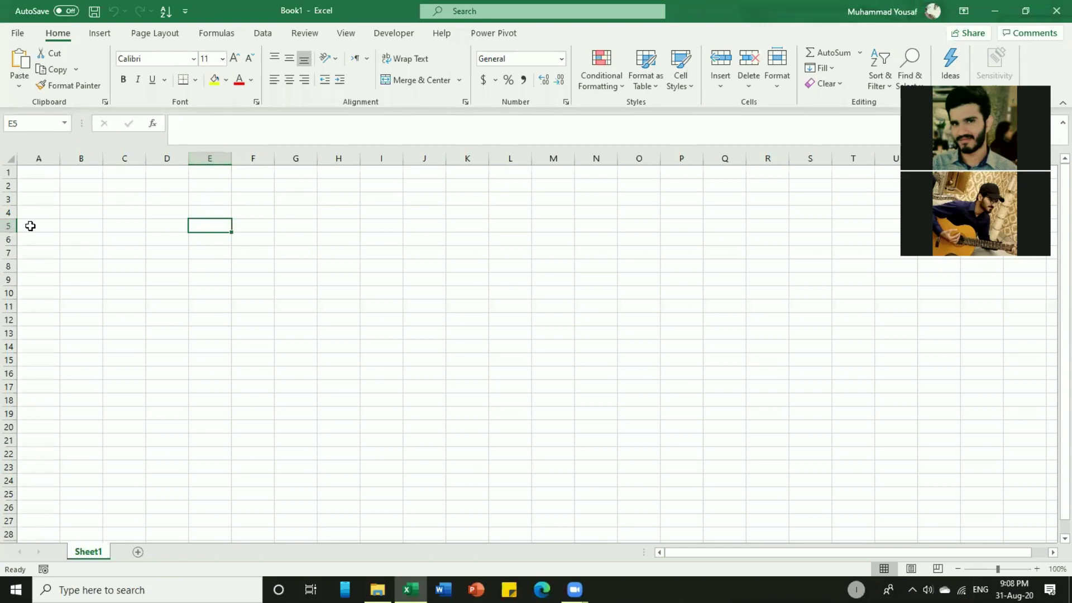
left_click(210, 161)
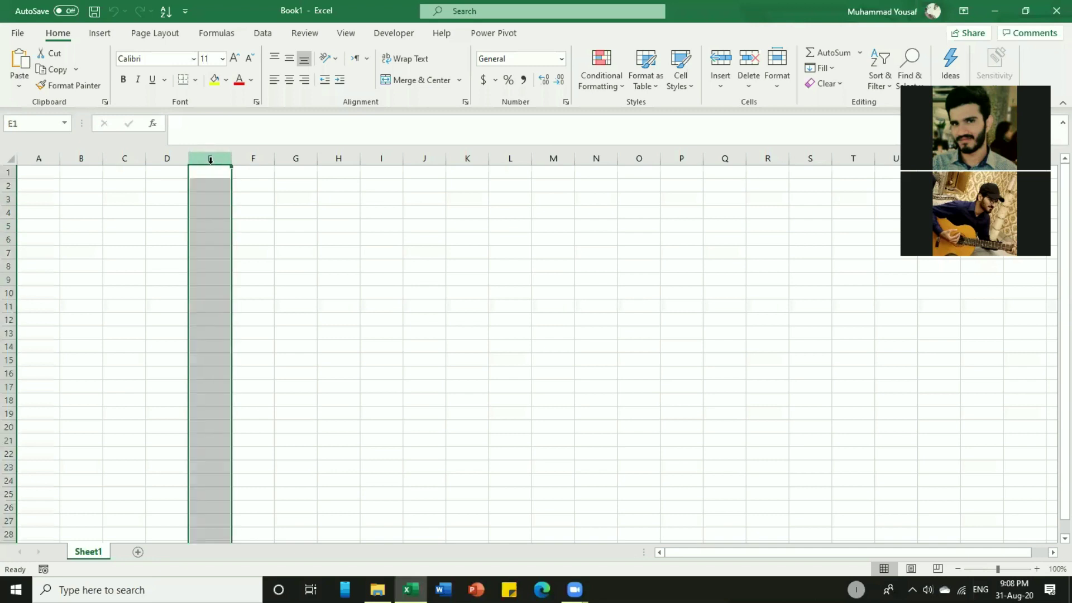
left_click(11, 226, "ctrl")
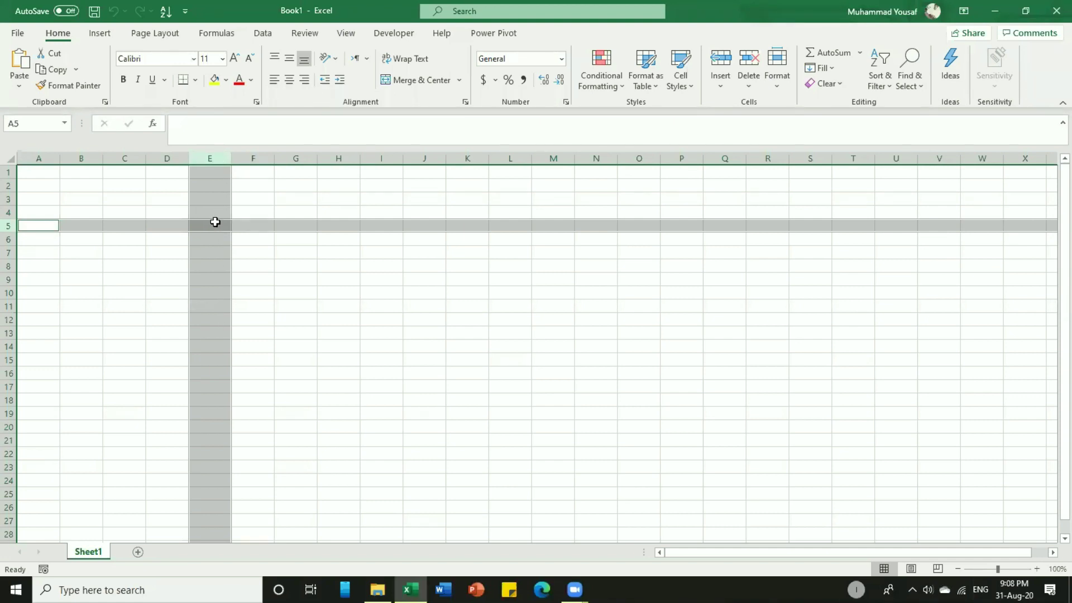
left_click(215, 223)
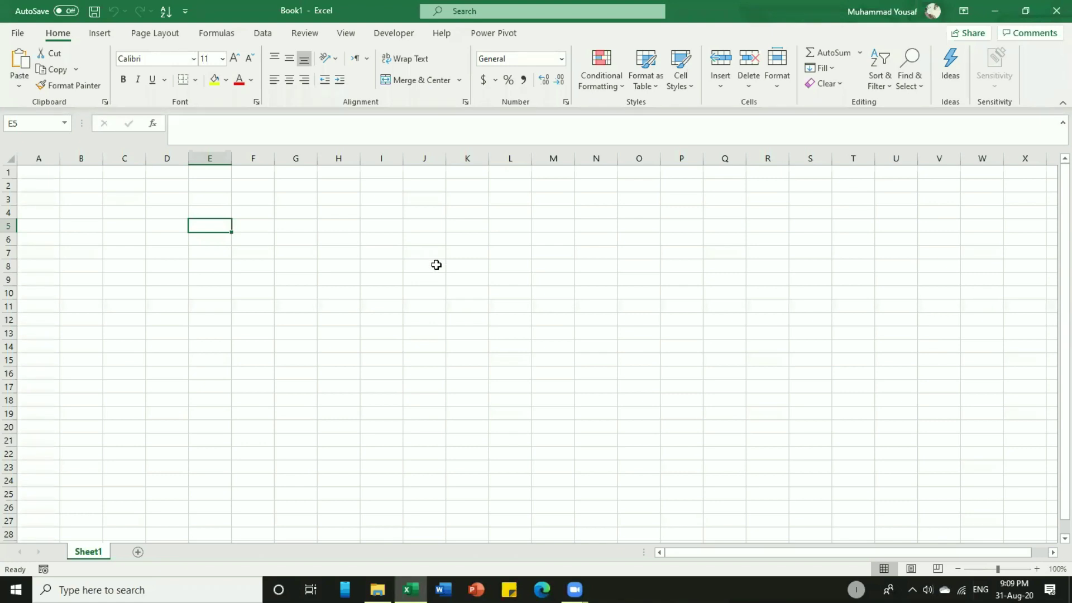
left_click(425, 264)
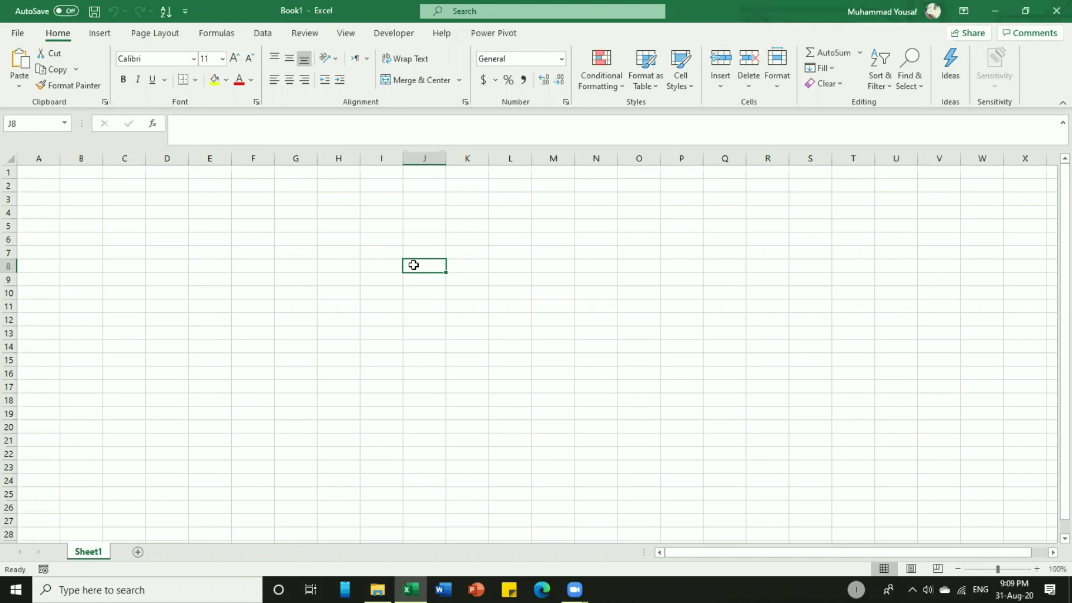
left_click(26, 122)
left_click(600, 173)
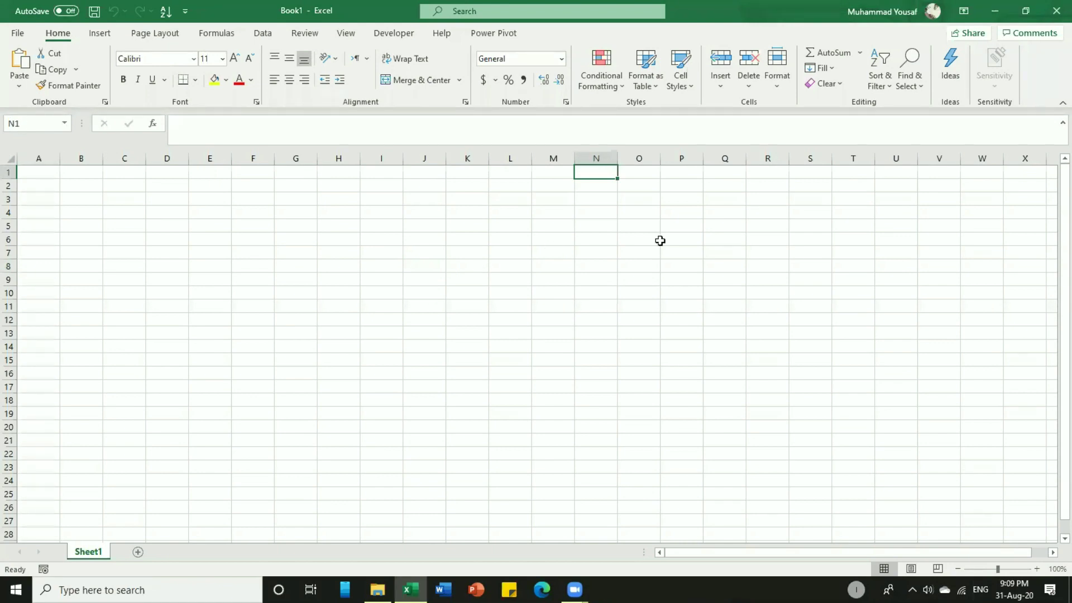
left_click(819, 170)
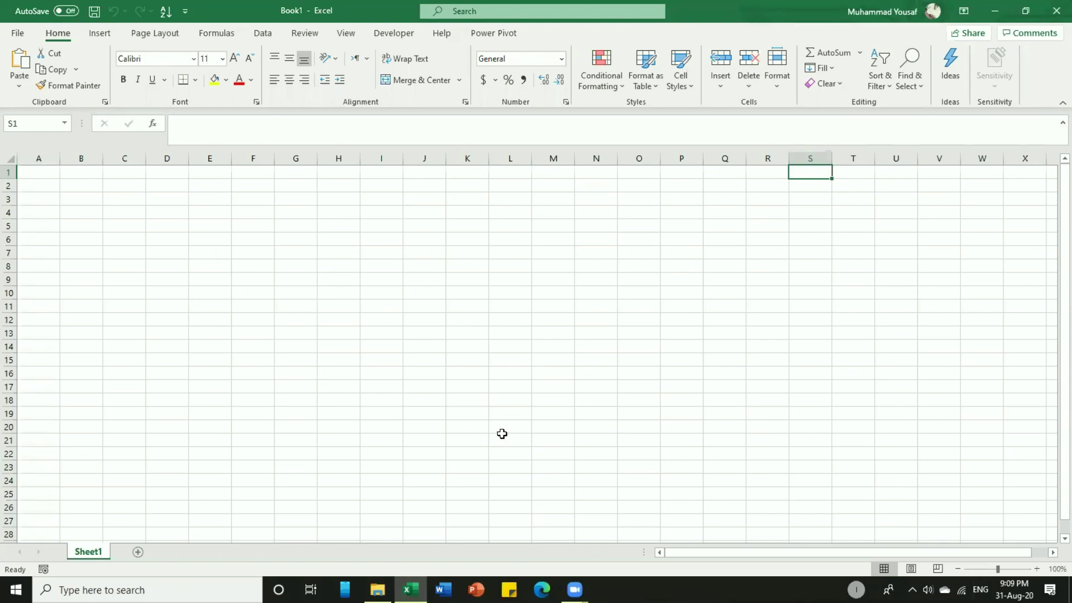
left_click(556, 441)
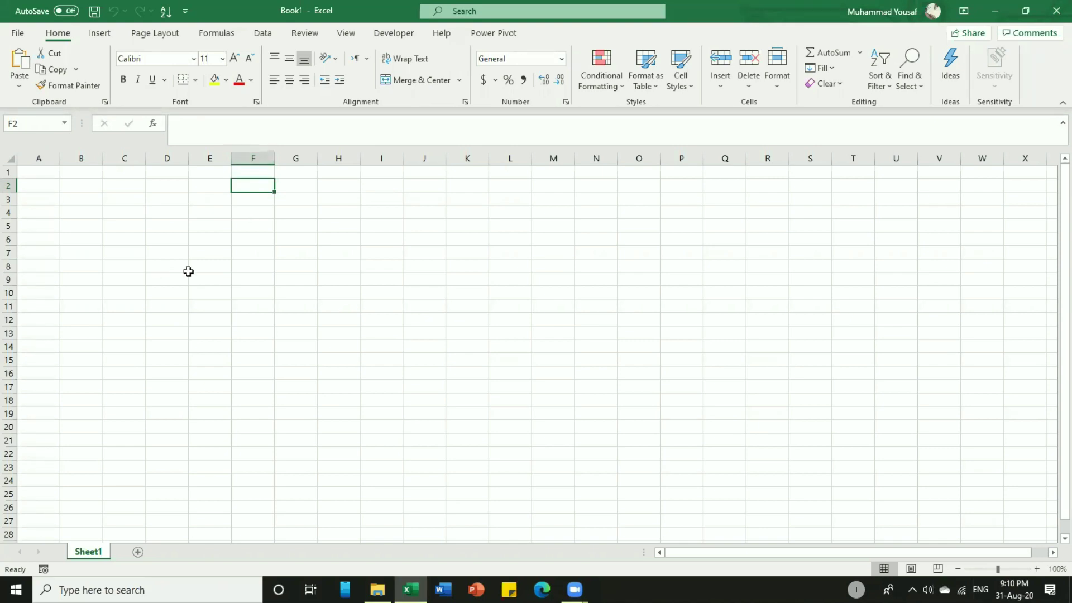
left_click(250, 263)
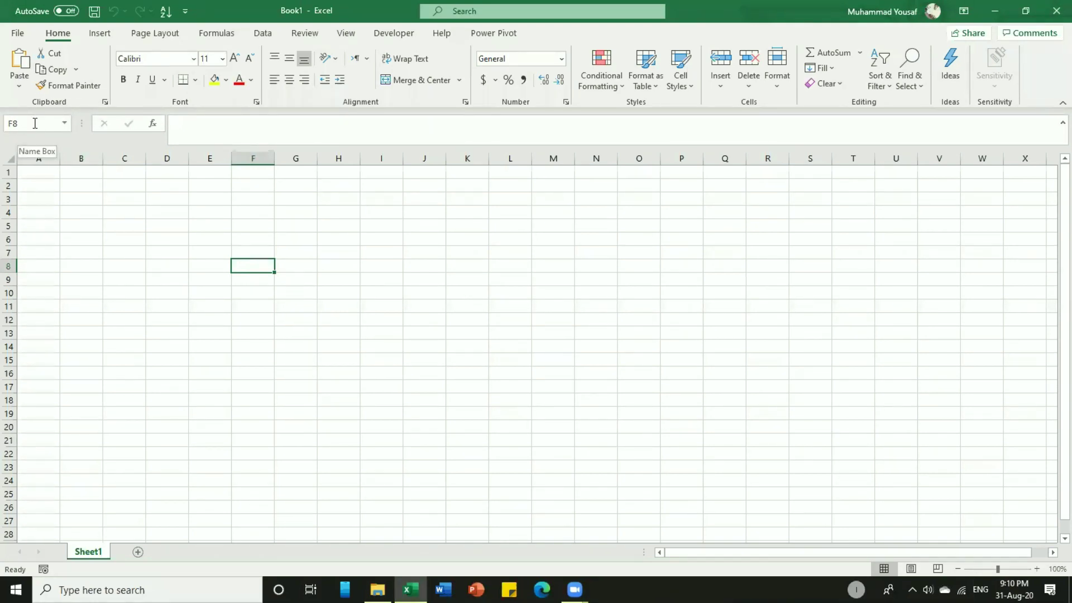
left_click(642, 330)
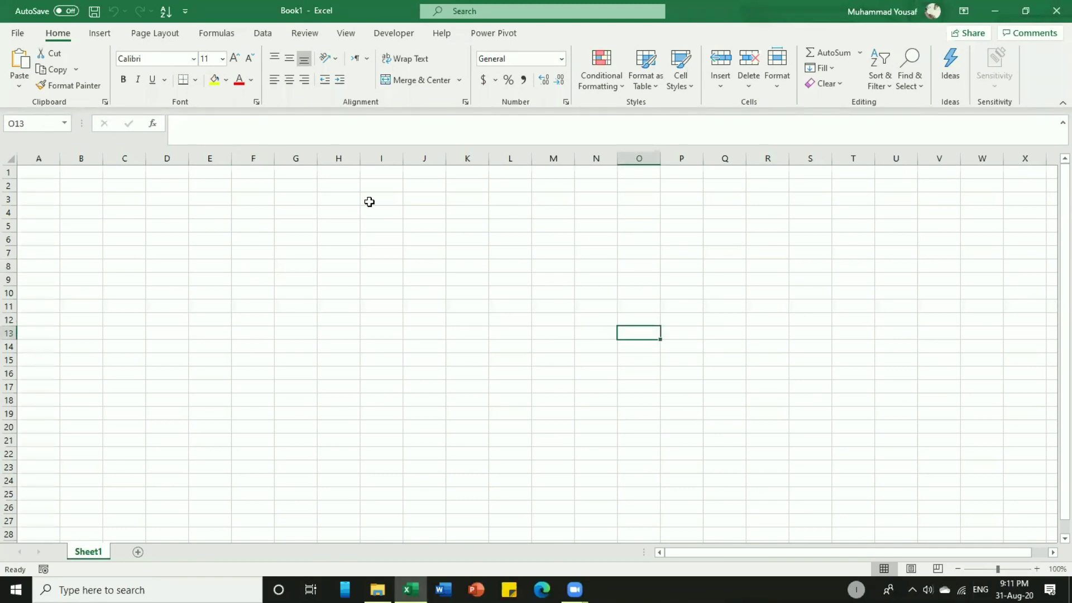
left_click(642, 172)
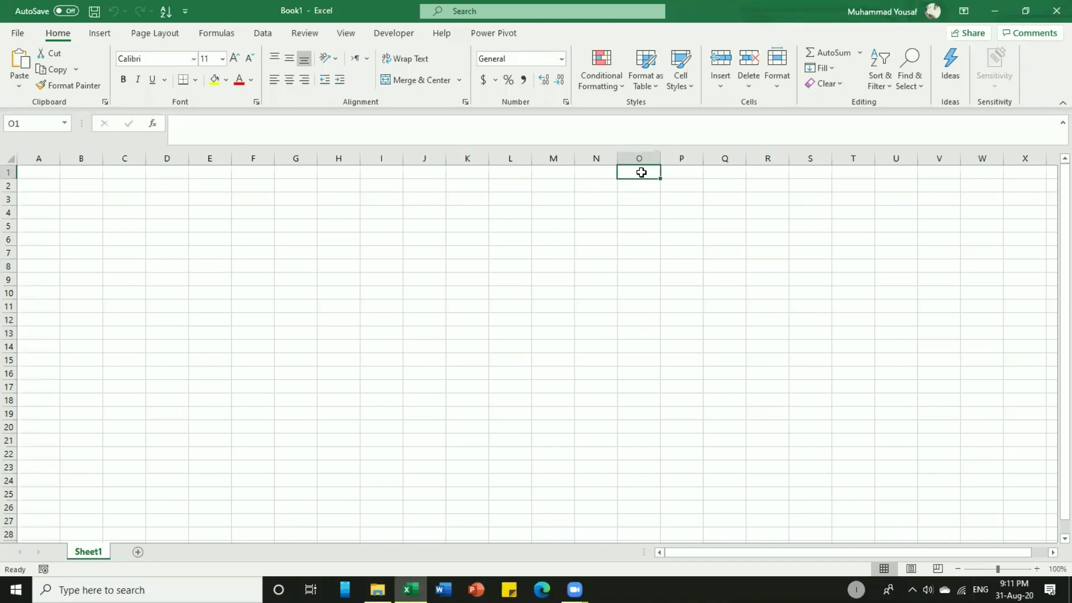
Open the Windows On-Screen Keyboard from search and move it higher on screen.
key("super")
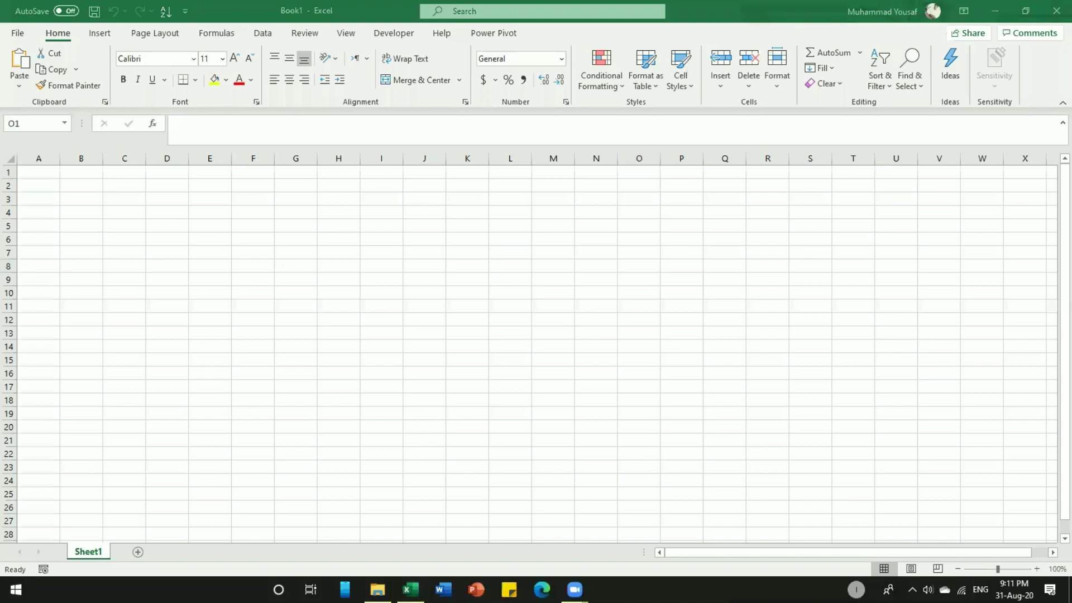
type("key")
left_click(120, 224)
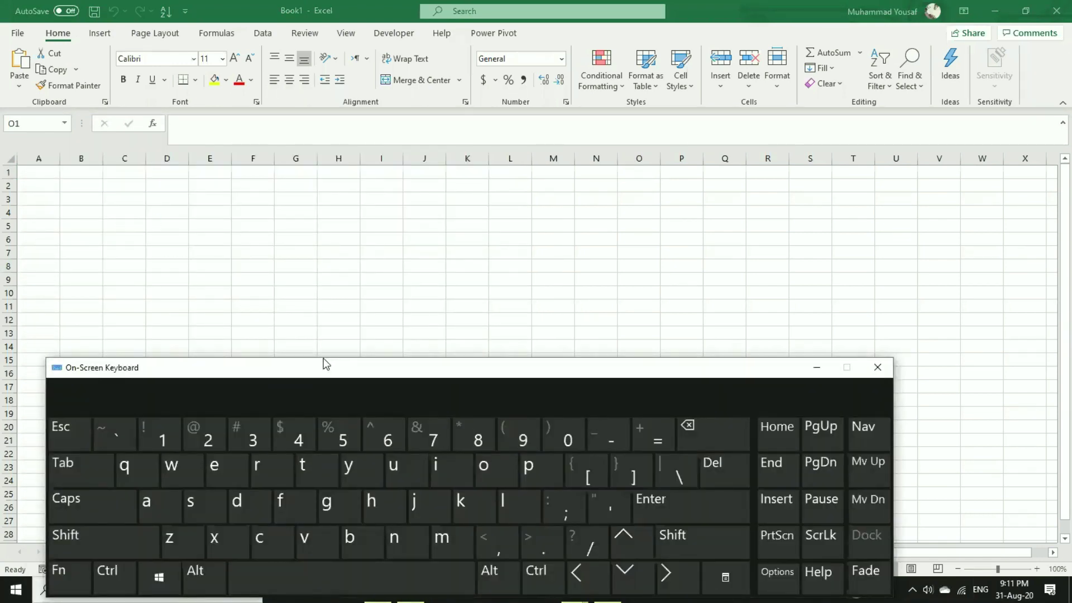
left_click_drag(324, 365, 341, 275)
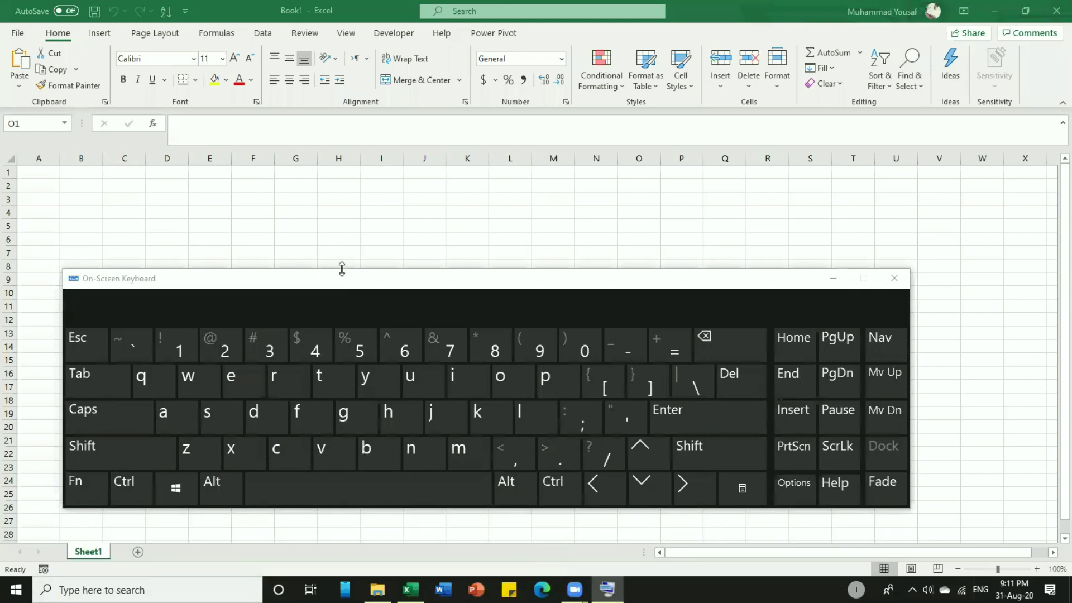
Starting at B1, step right cell by cell along row 1 using the arrow key.
left_click(84, 172)
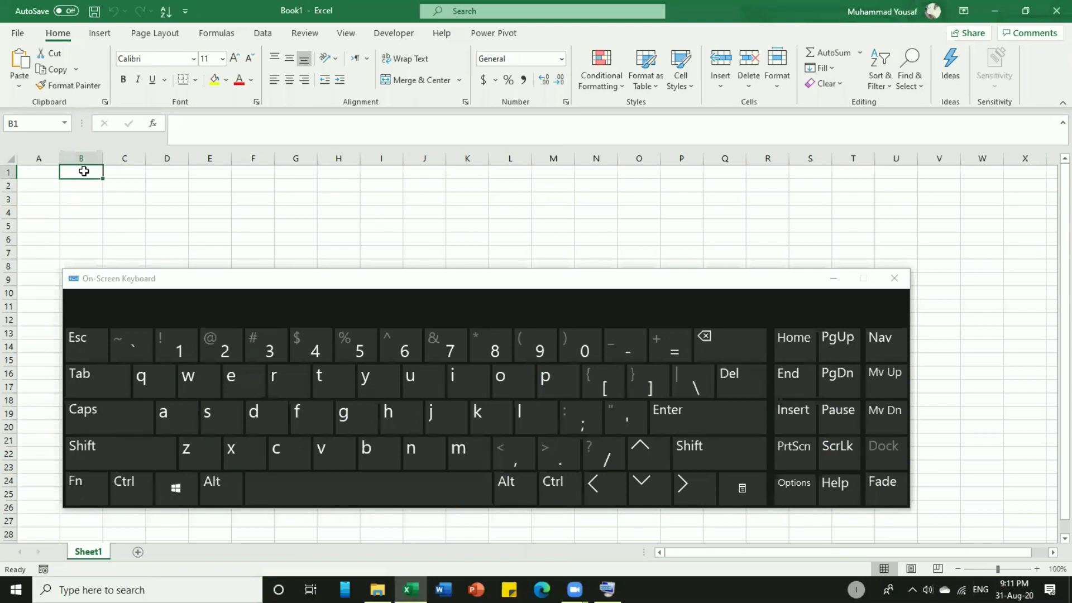
key("Right")
left_click(689, 499)
left_click(689, 499)
left_click(689, 498)
left_click(689, 499)
left_click(689, 498)
left_click(689, 498)
left_click(690, 498)
left_click(689, 498)
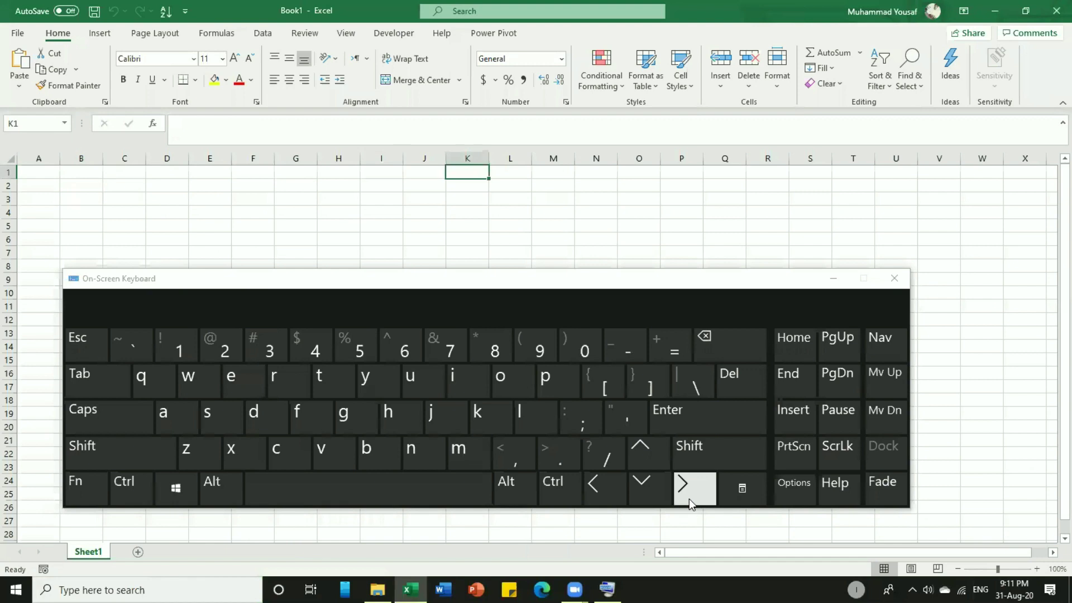
left_click(689, 499)
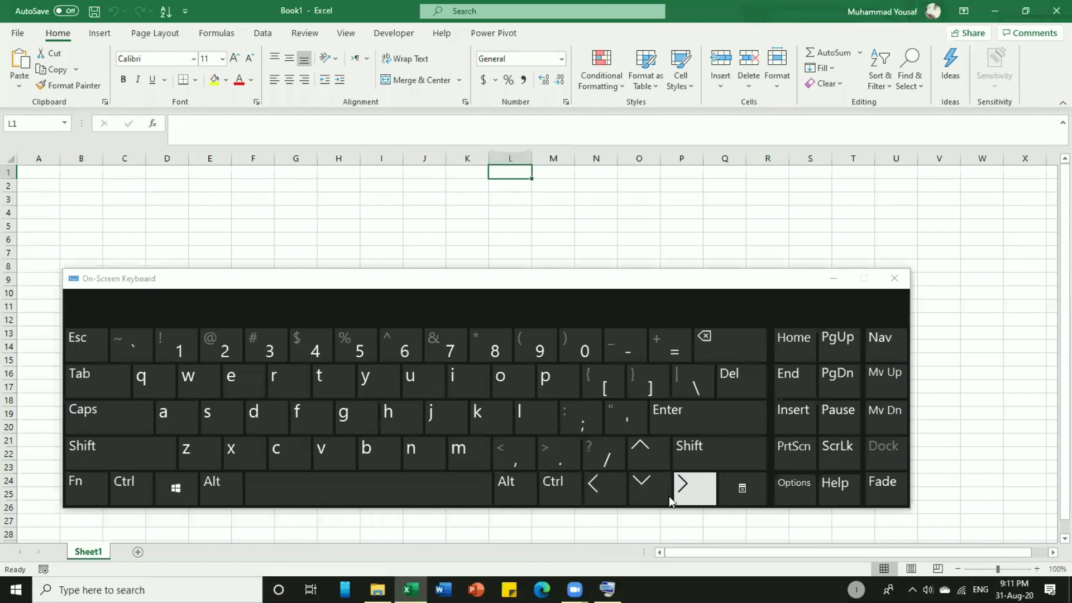
left_click(687, 488)
left_click(682, 489)
left_click(682, 489)
left_click(682, 490)
left_click(681, 489)
left_click(681, 489)
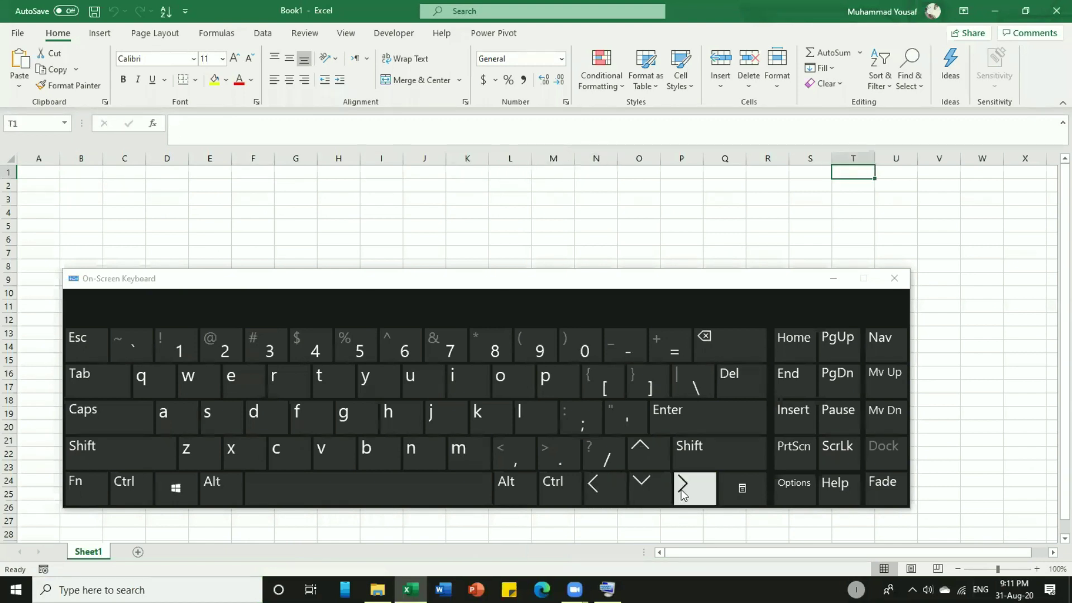
left_click(681, 490)
left_click(681, 490)
left_click(682, 489)
left_click(681, 490)
left_click(681, 489)
left_click(681, 489)
left_click(682, 489)
left_click(682, 489)
left_click(682, 489)
left_click(681, 490)
left_click(681, 490)
left_click(682, 489)
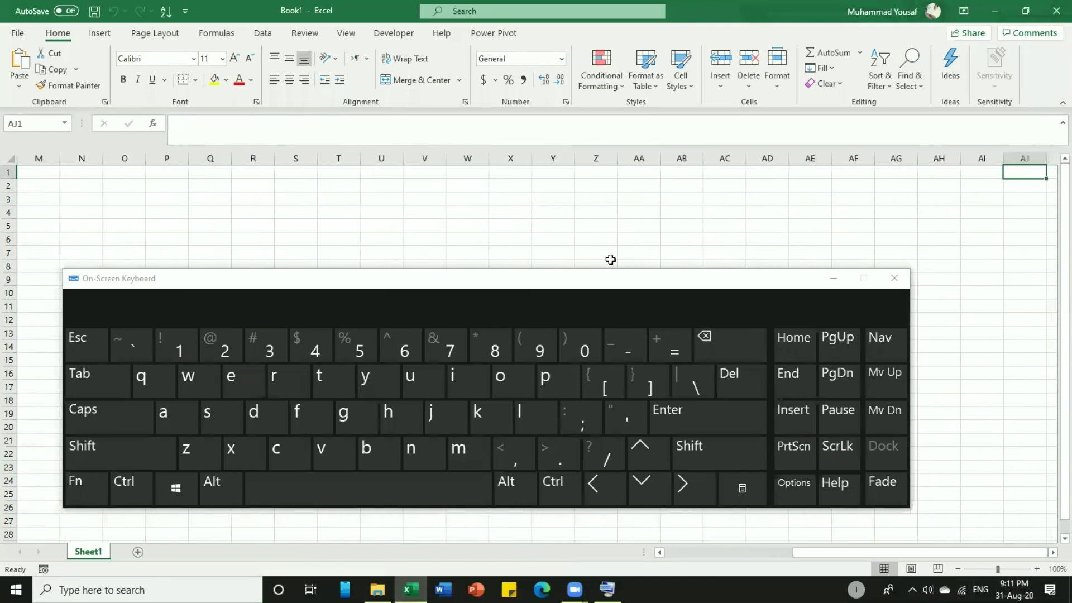
Select AA1 and AB1, then keep stepping right along row 1.
left_click(598, 174)
left_click(629, 173)
left_click(667, 173)
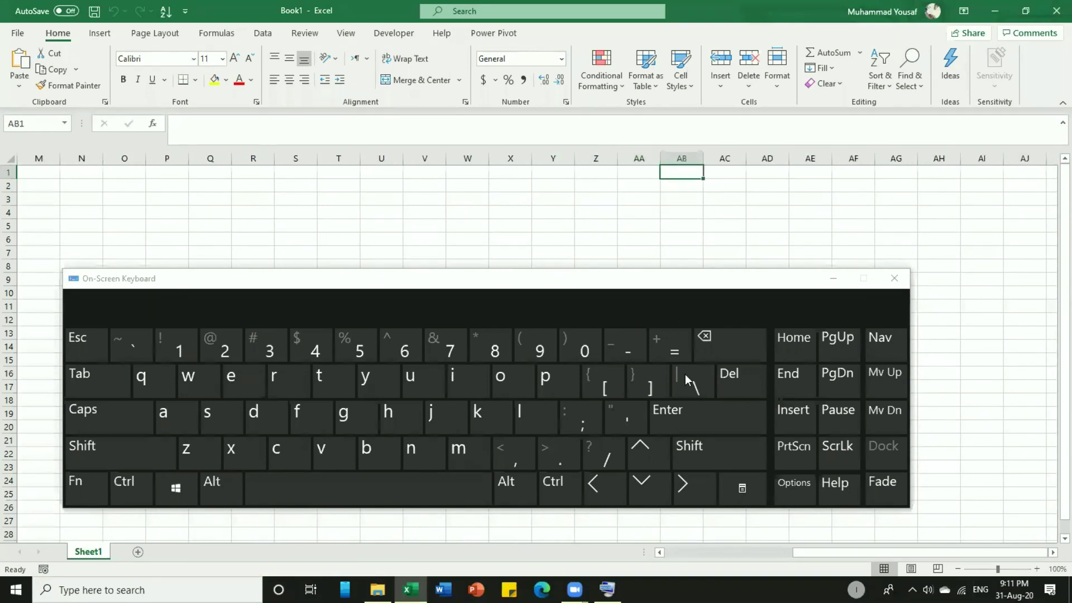
left_click(696, 502)
left_click(696, 503)
left_click(696, 503)
left_click(696, 503)
left_click(696, 503)
left_click(695, 503)
left_click(695, 503)
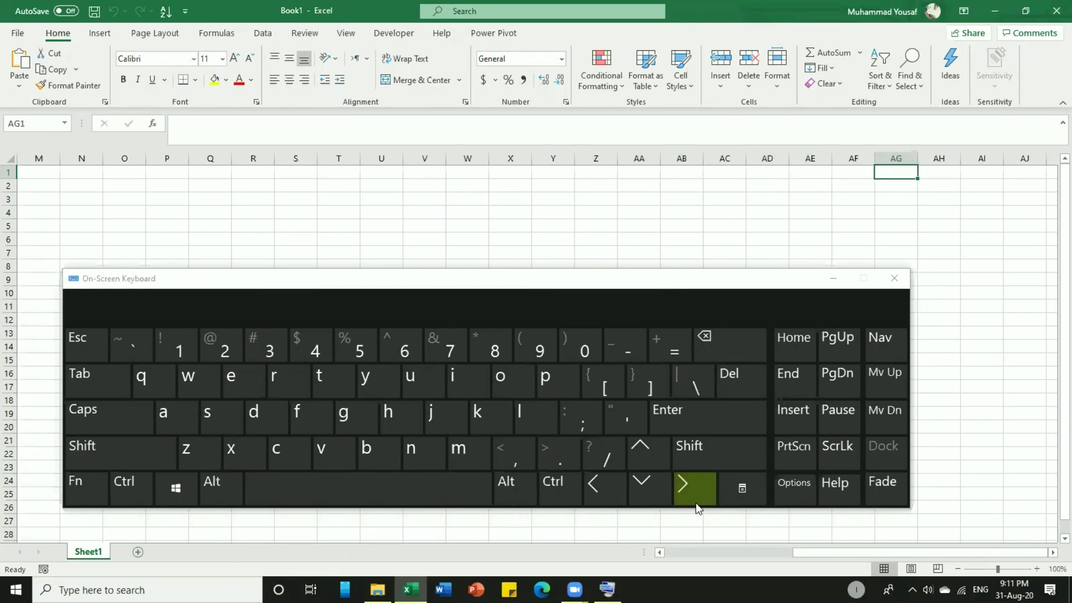
left_click(696, 503)
left_click(696, 503)
left_click(696, 503)
left_click(696, 503)
left_click(696, 503)
left_click(696, 502)
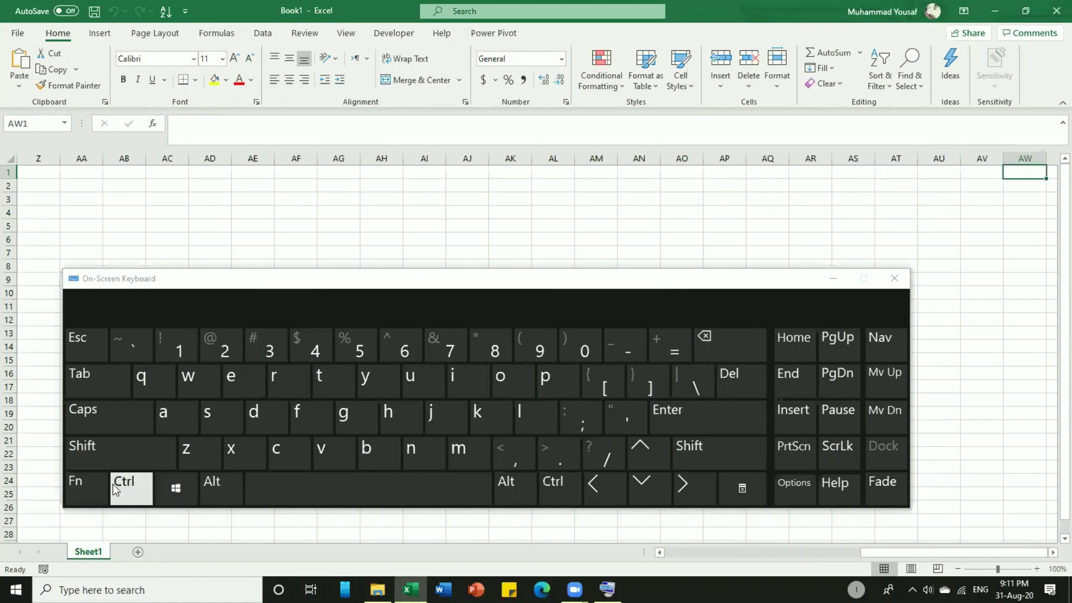
Jump with Ctrl+Right to the last column XFD, then Ctrl+Left back to A1.
left_click(116, 485)
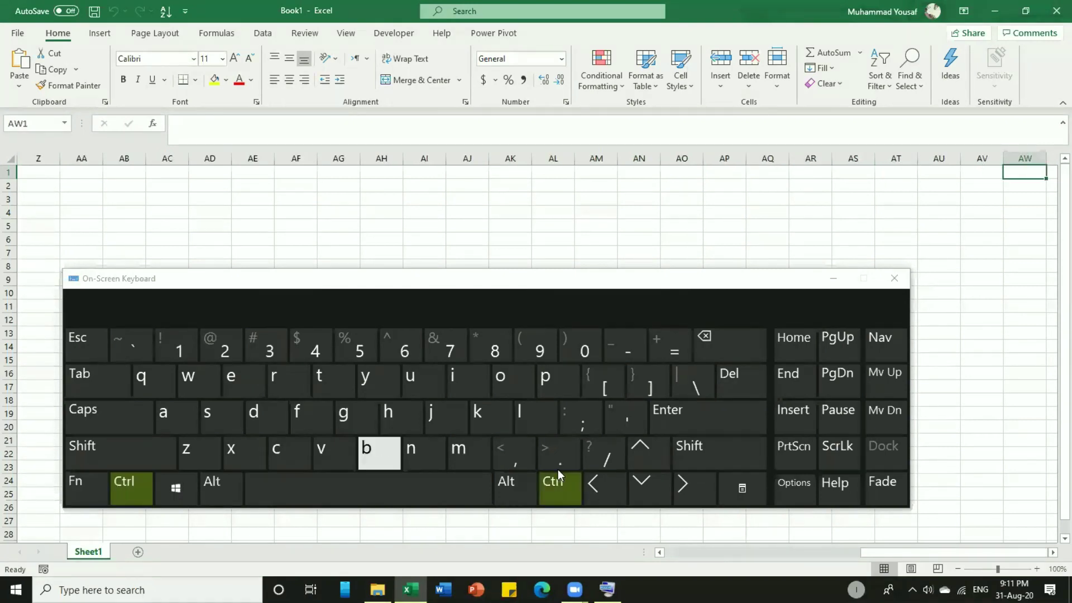
left_click(691, 488)
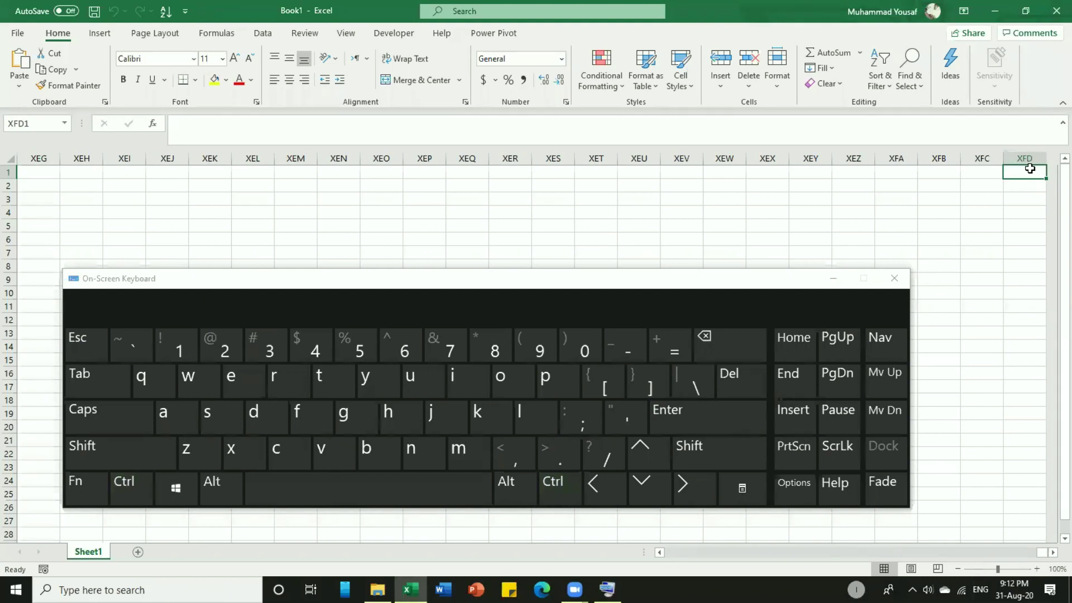
left_click(820, 173)
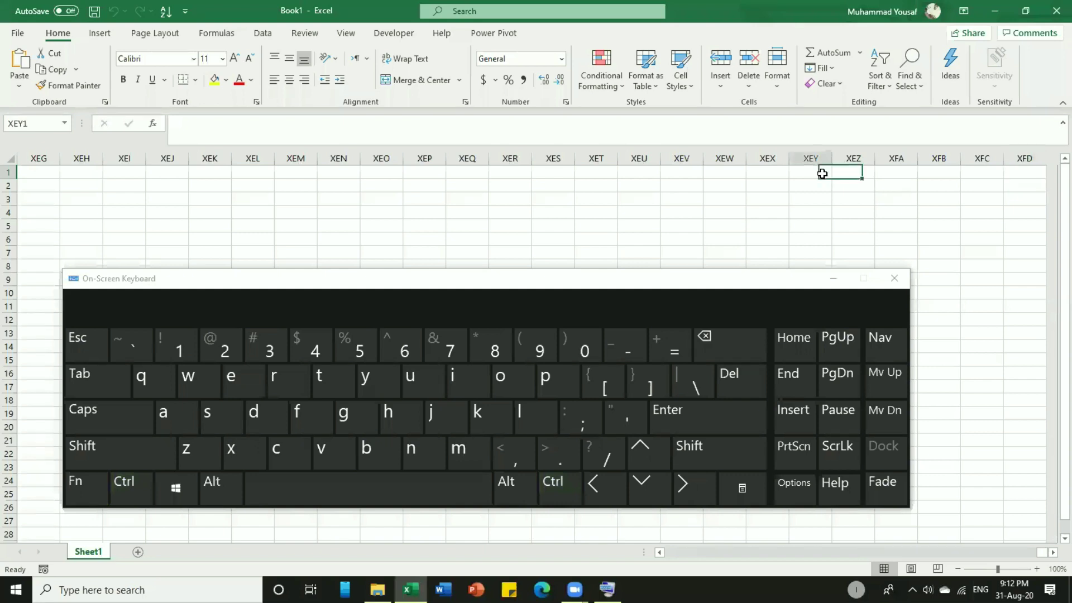
left_click(549, 488)
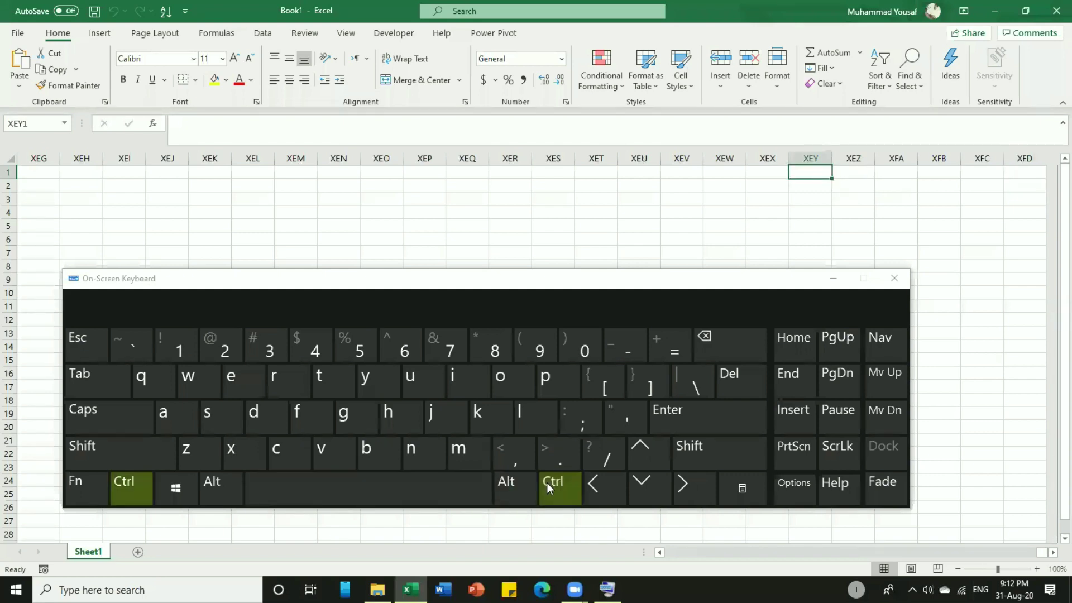
left_click(599, 488)
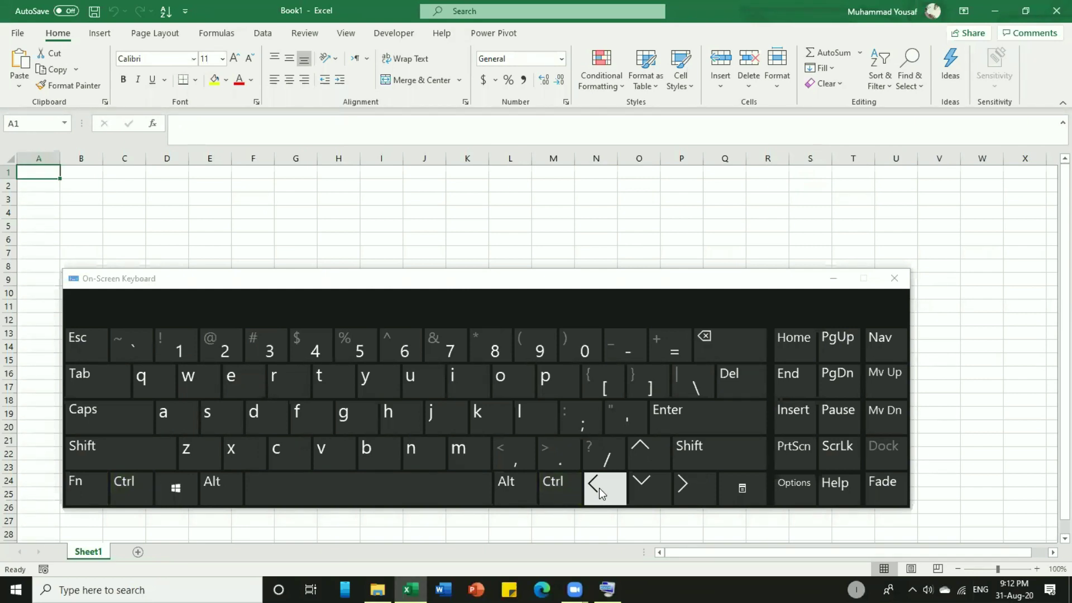
left_click(561, 490)
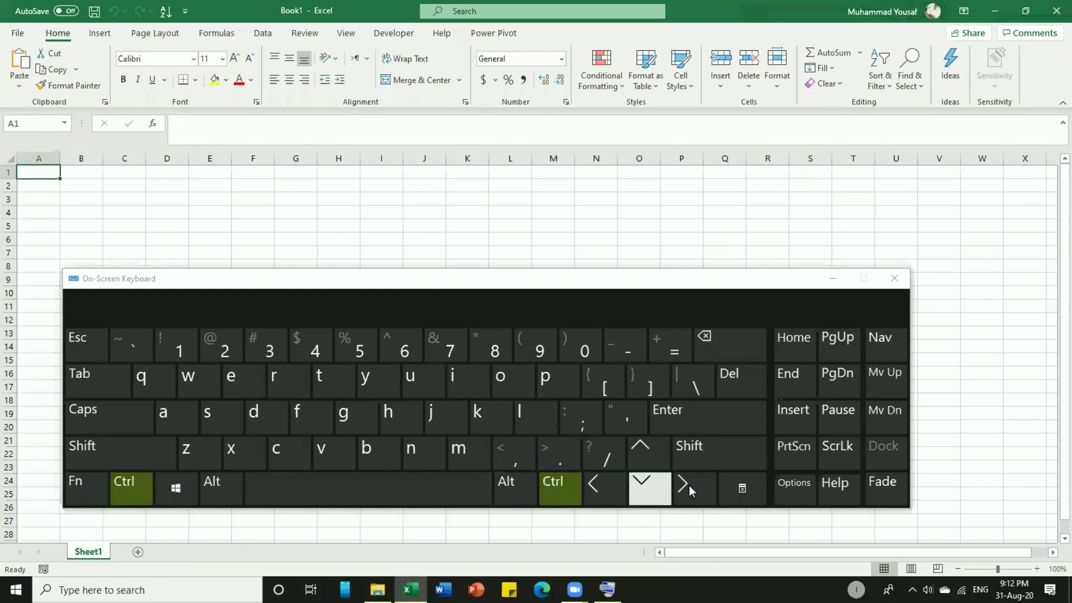
left_click(656, 484)
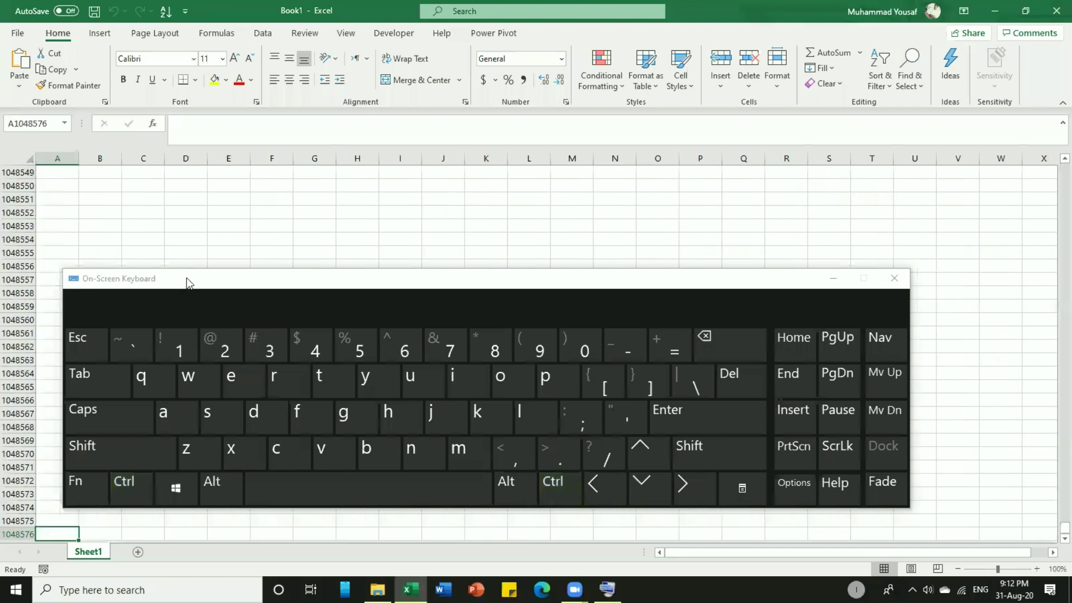
left_click_drag(193, 277, 332, 262)
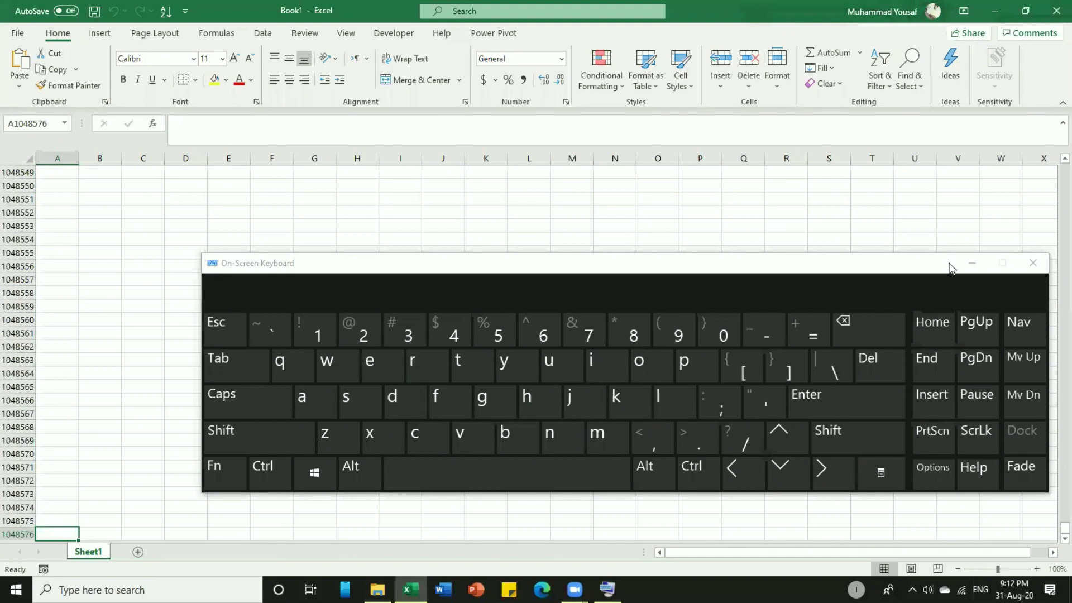
left_click_drag(953, 268, 838, 602)
left_click(49, 361)
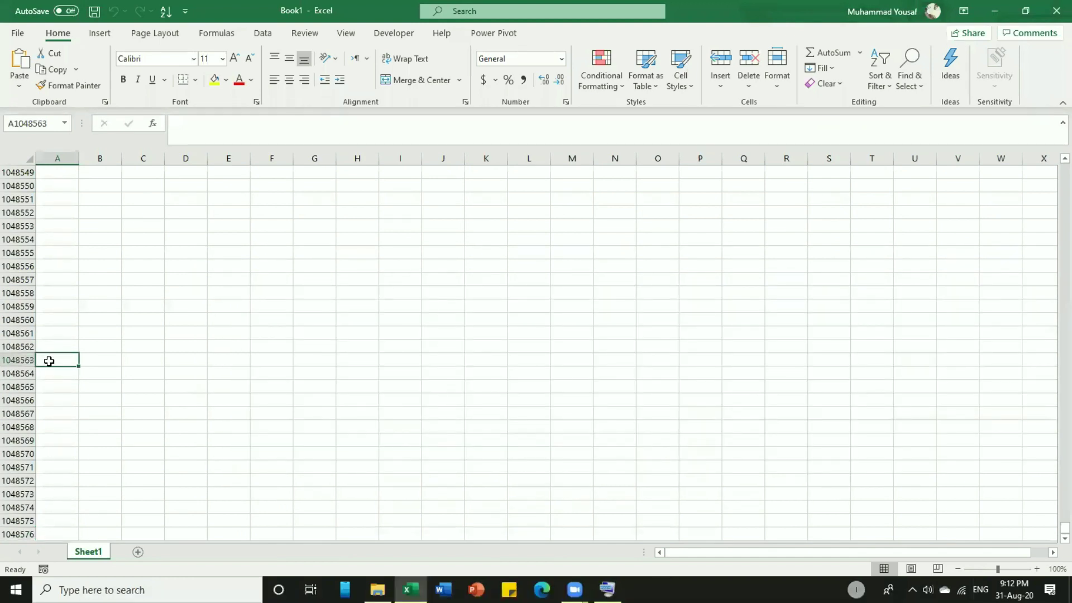
key("ctrl+Up")
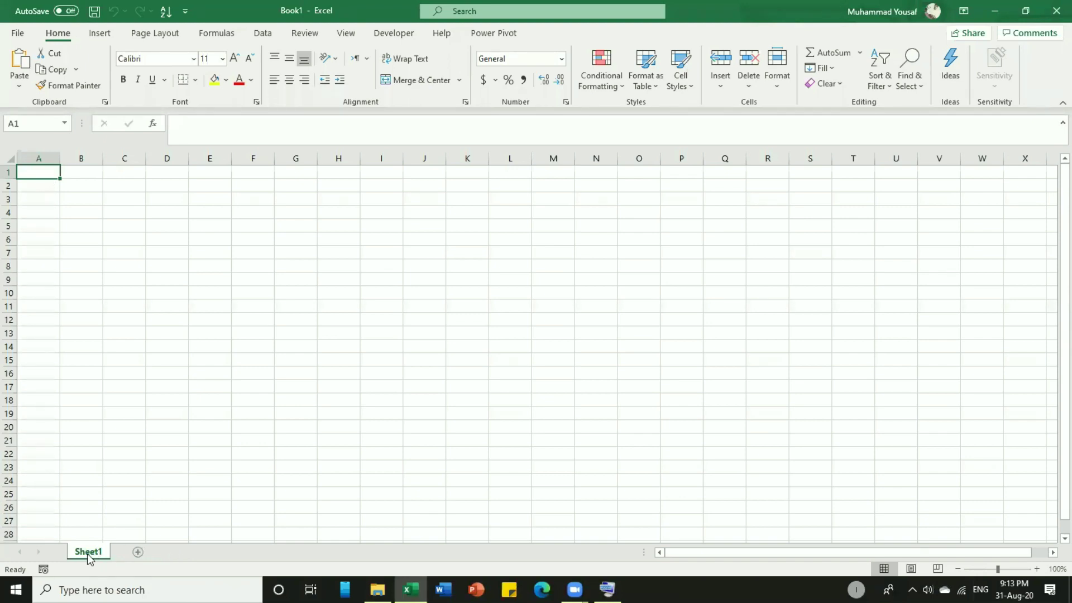
Add Sheet2 and Sheet3 with the New sheet button, then switch between Sheet1 and Sheet2.
left_click(137, 552)
left_click(180, 552)
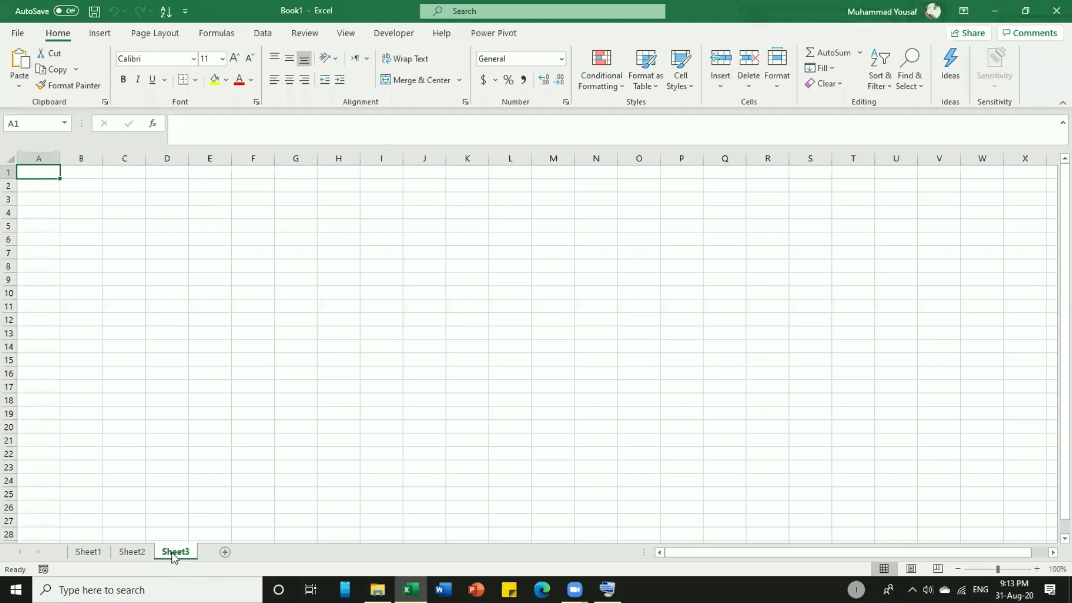
left_click(92, 554)
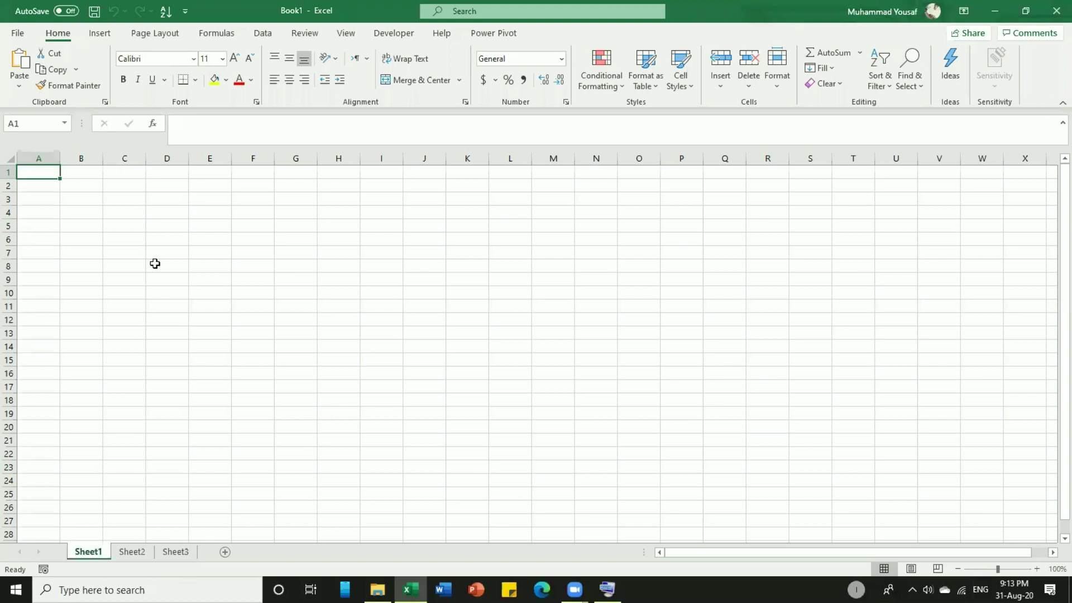
left_click(128, 551)
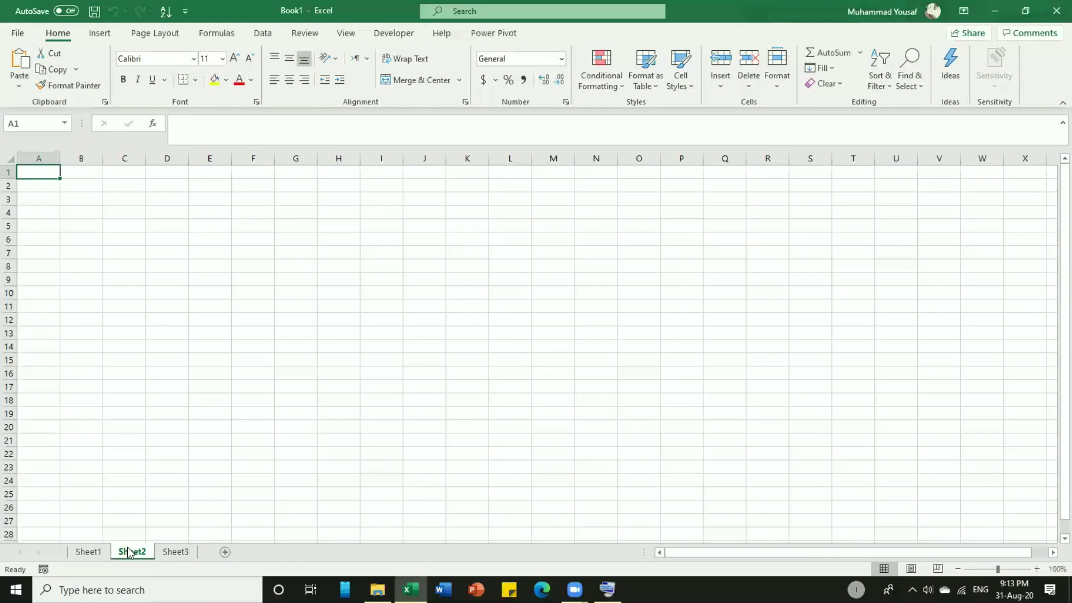
Rename Sheet1, Sheet2 and Sheet3 to Jan, feb and march using each tab's Rename option.
right_click(94, 551)
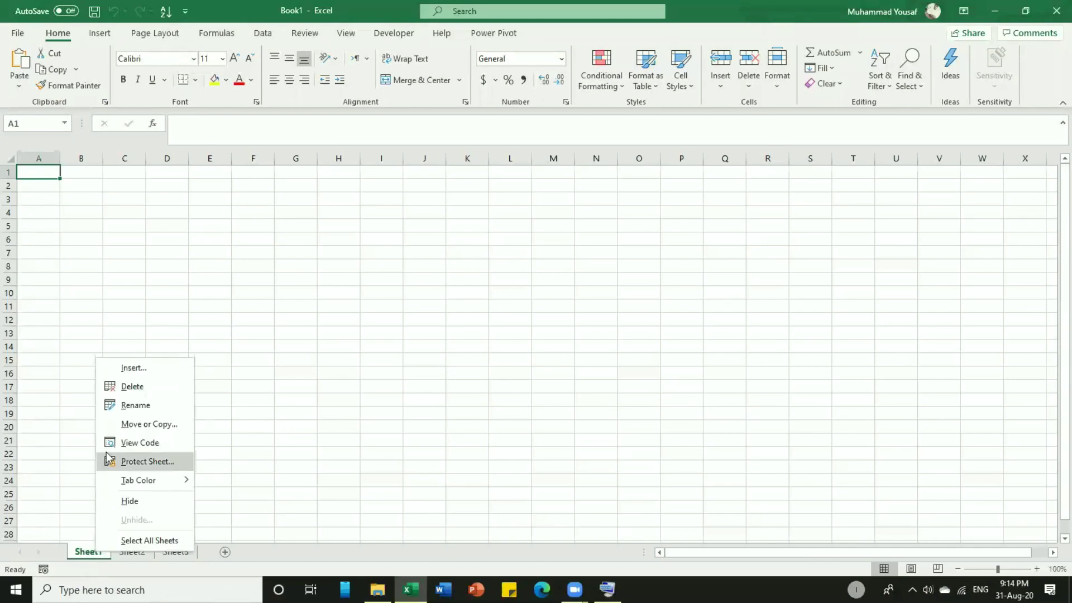
left_click(150, 407)
type("Jan")
key("Return")
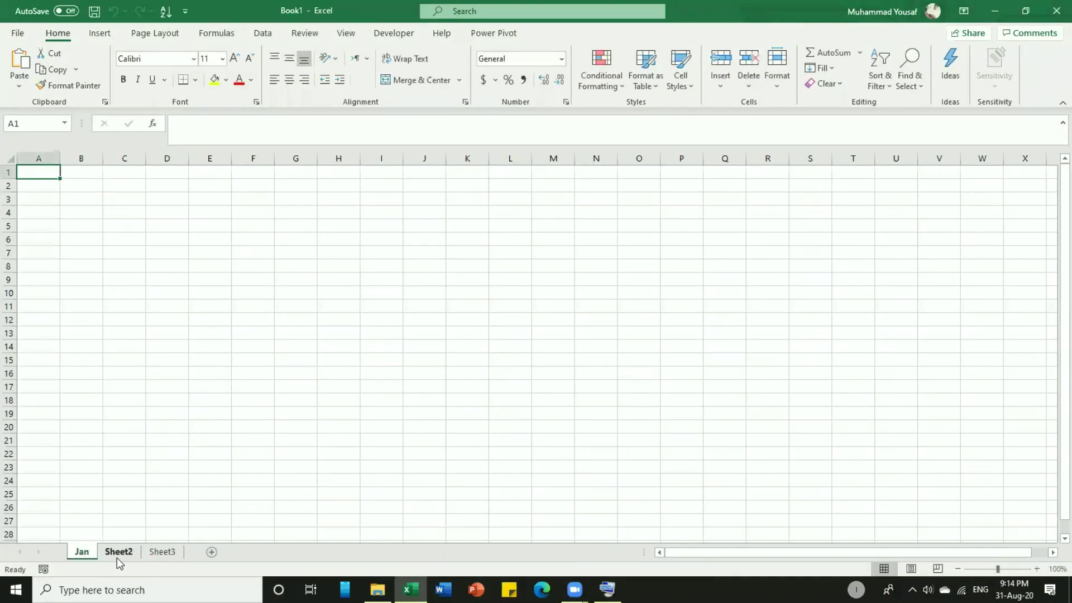
right_click(117, 558)
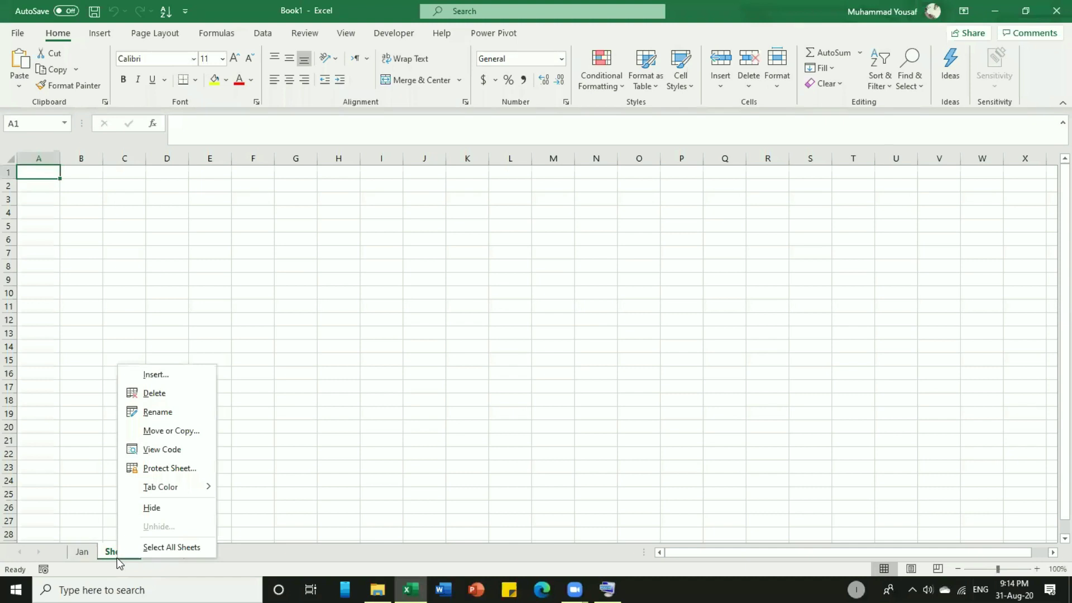
left_click(173, 412)
type("feb")
key("Return")
right_click(150, 553)
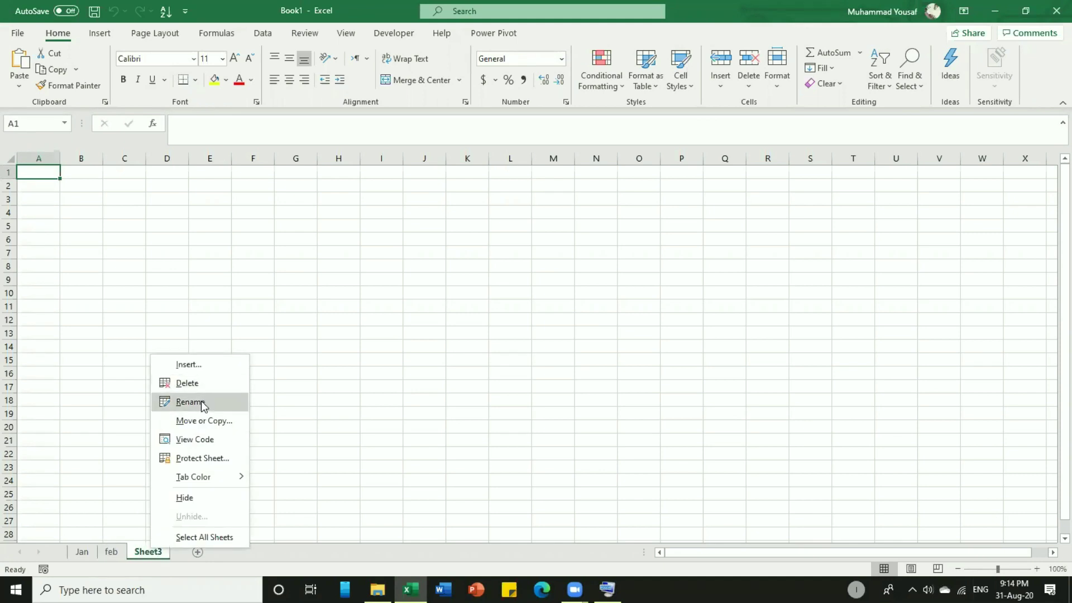
left_click(202, 403)
type("march")
key("Return")
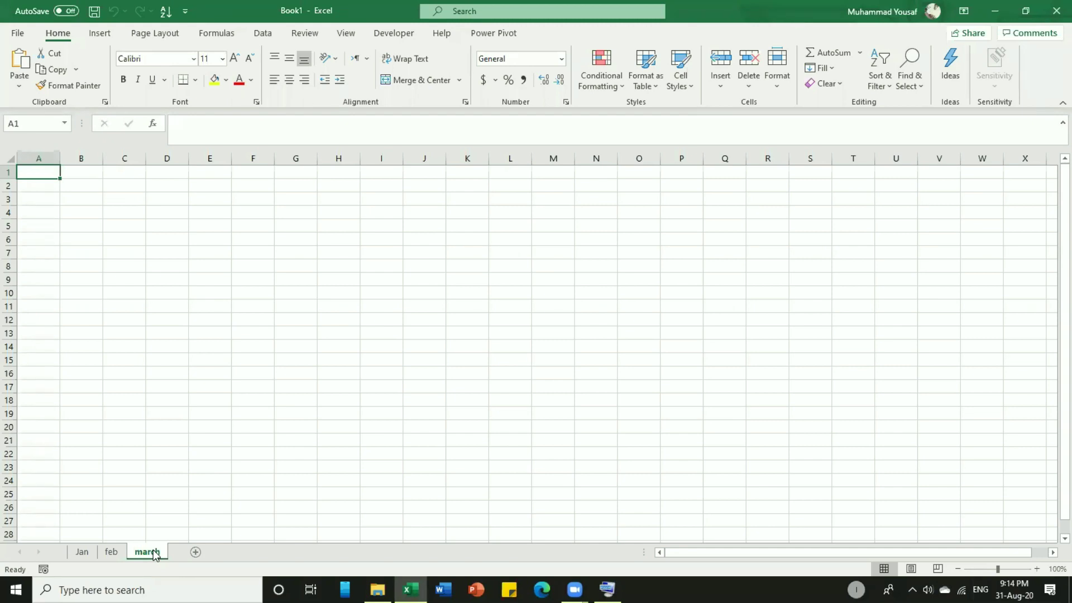
Press Ctrl+S on the on-screen keyboard to bring up the save prompt, then hide the keyboard.
left_click(141, 460)
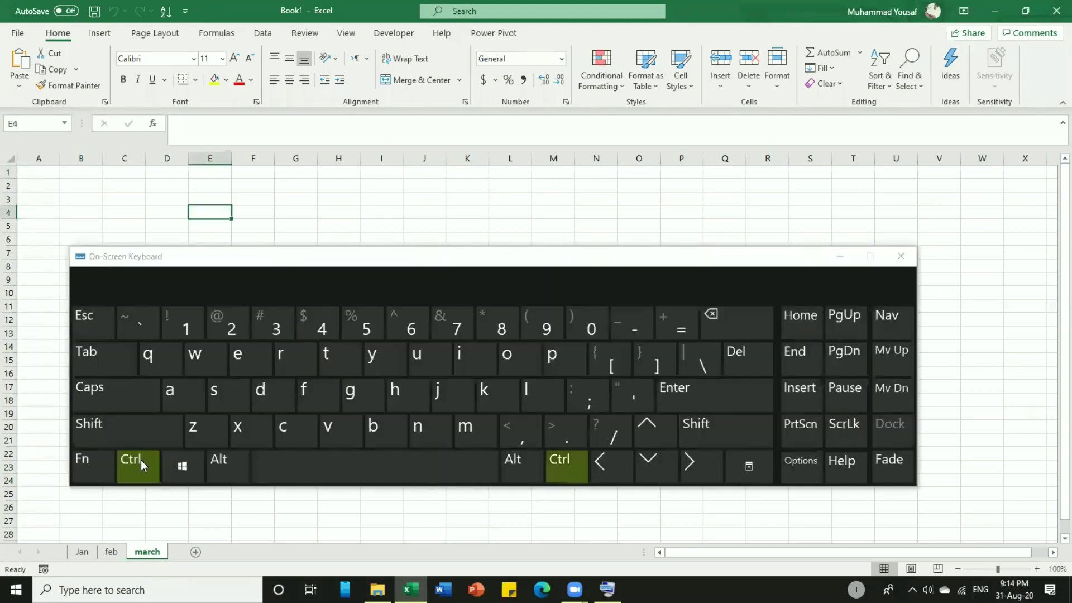
left_click(217, 398)
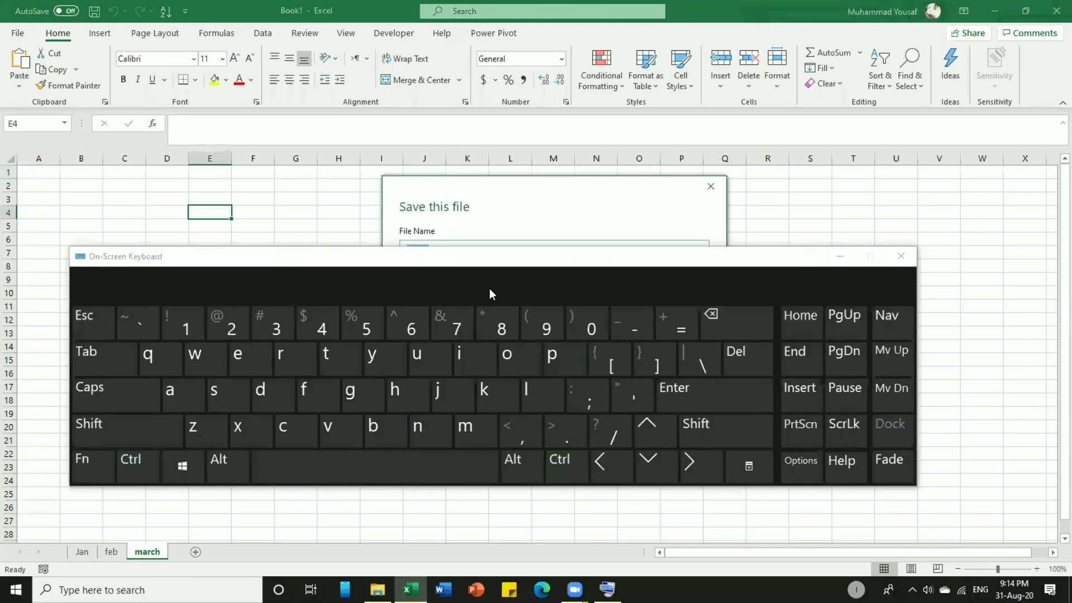
left_click_drag(563, 260, 571, 365)
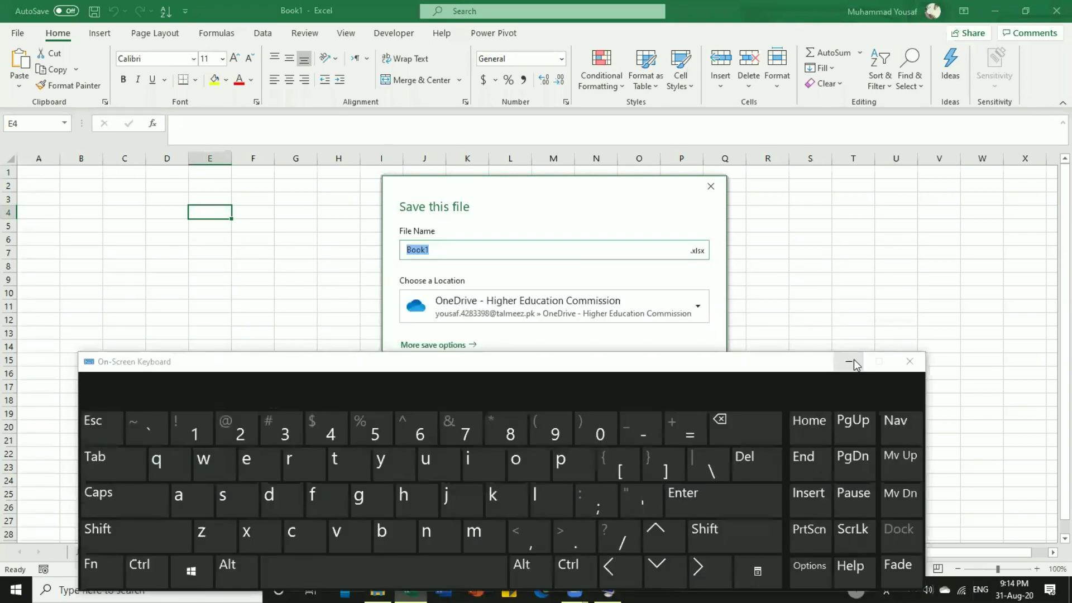
left_click(853, 362)
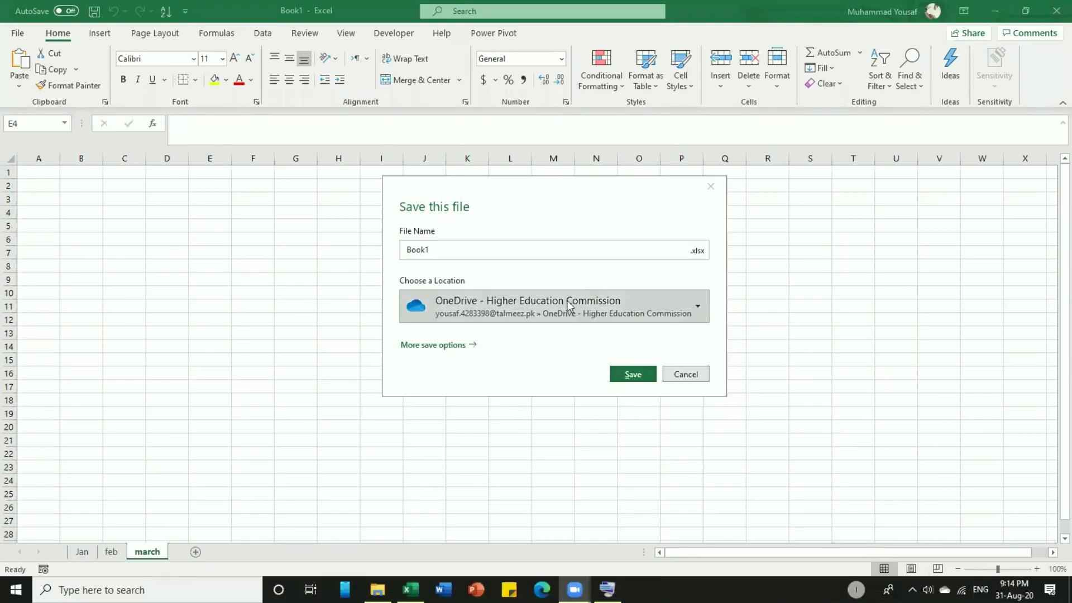
In Save As, browse to Desktop > AAF > Excel and enter the file name firstLec.
left_click(450, 346)
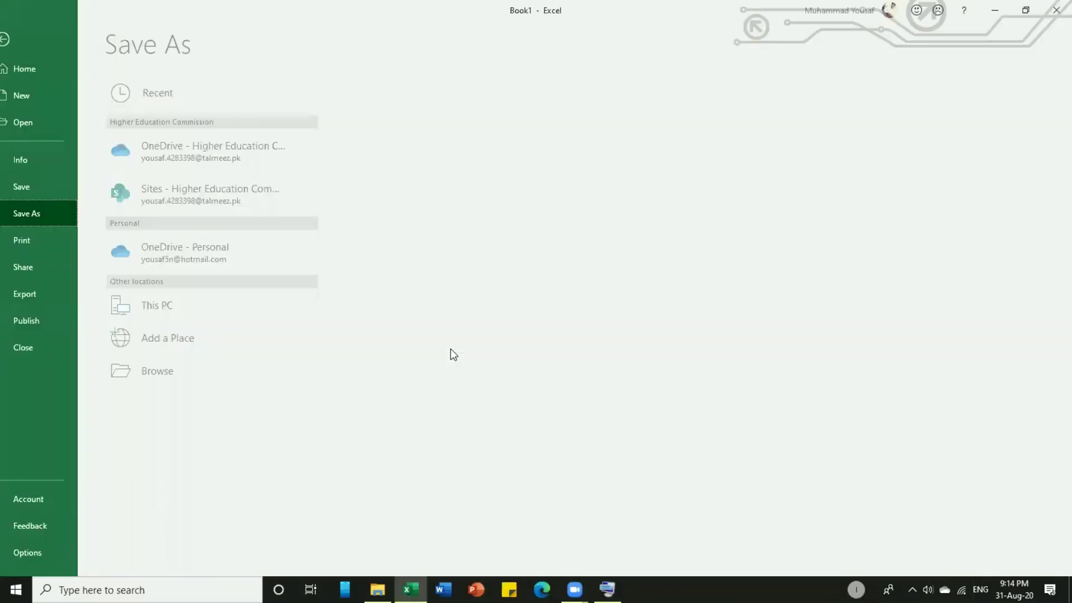
left_click(174, 375)
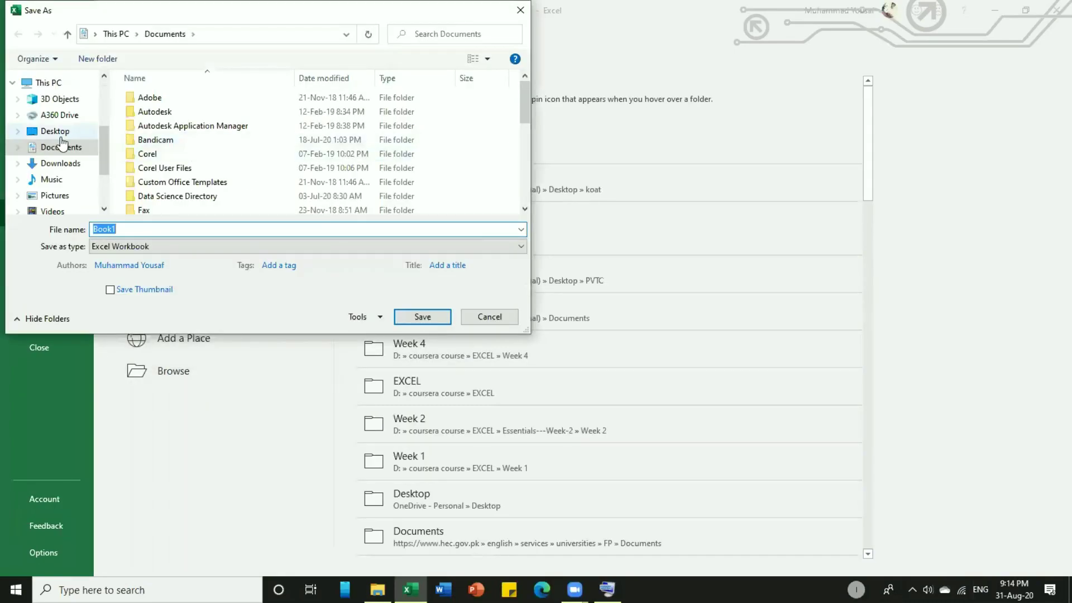
left_click(59, 133)
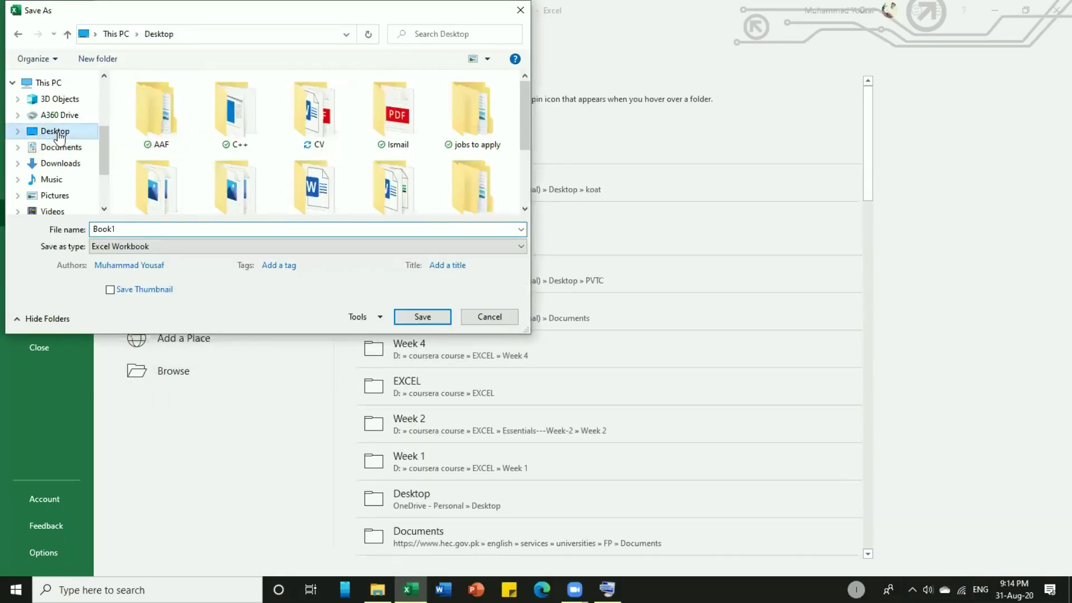
double_click(170, 102)
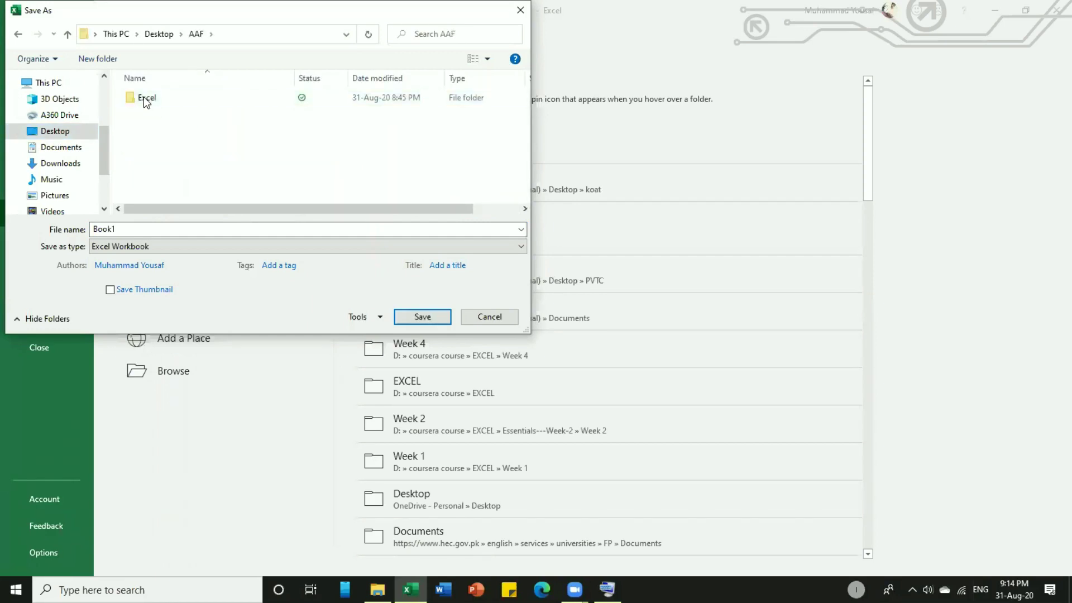
double_click(145, 104)
double_click(122, 229)
type("first")
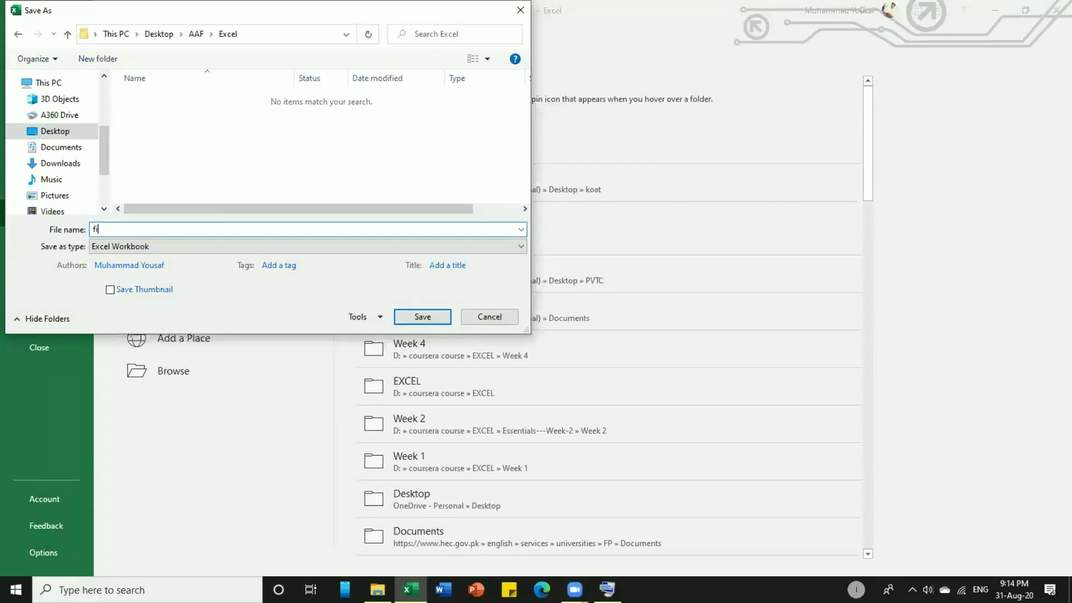
type("Lec")
Save the workbook as firstLec and open the AAF > Excel folder in File Explorer.
left_click(422, 317)
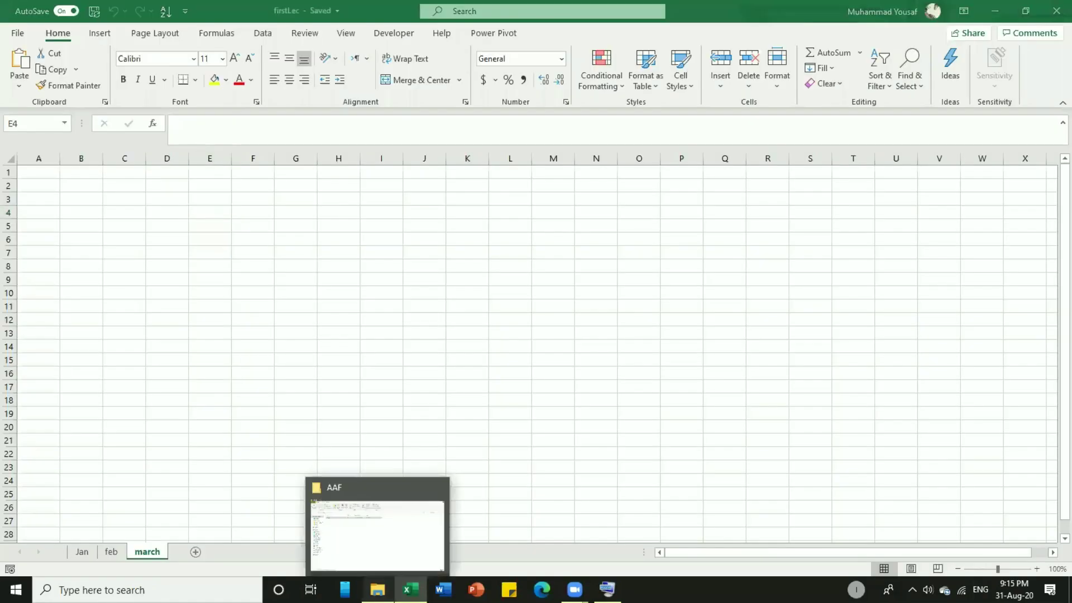
left_click(378, 590)
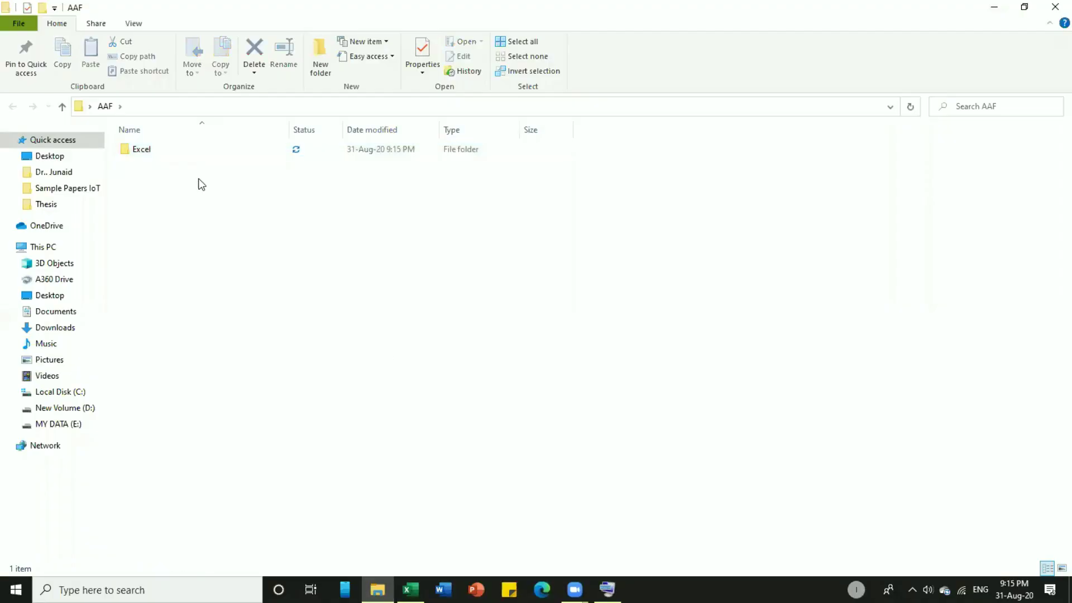
left_click(161, 155)
double_click(162, 157)
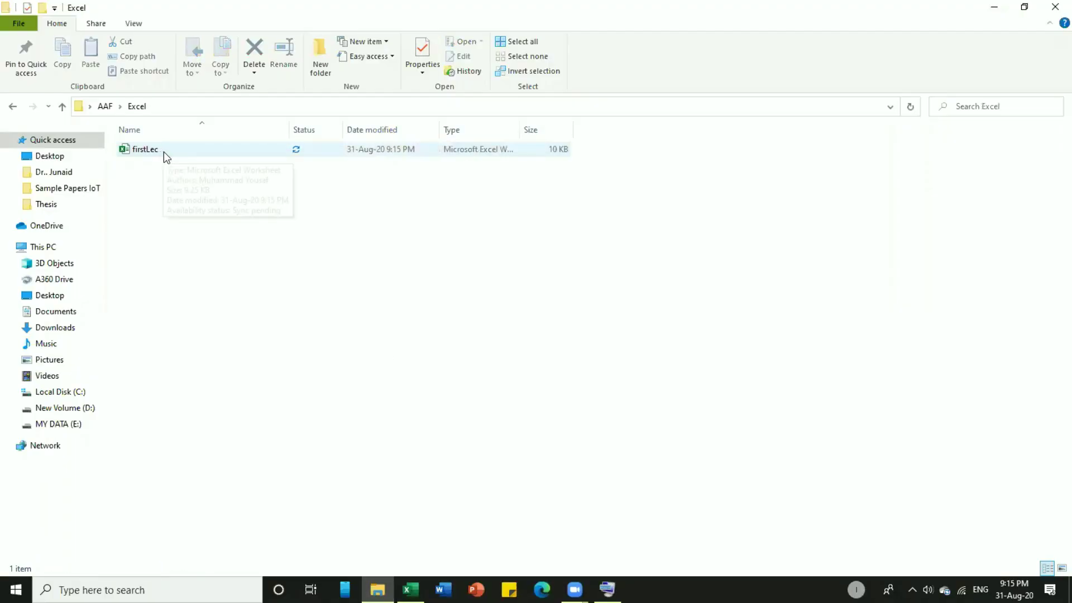
Check firstLec.xlsx's Properties (9.25 KB), close them, and return to Excel.
left_click(166, 157)
right_click(165, 157)
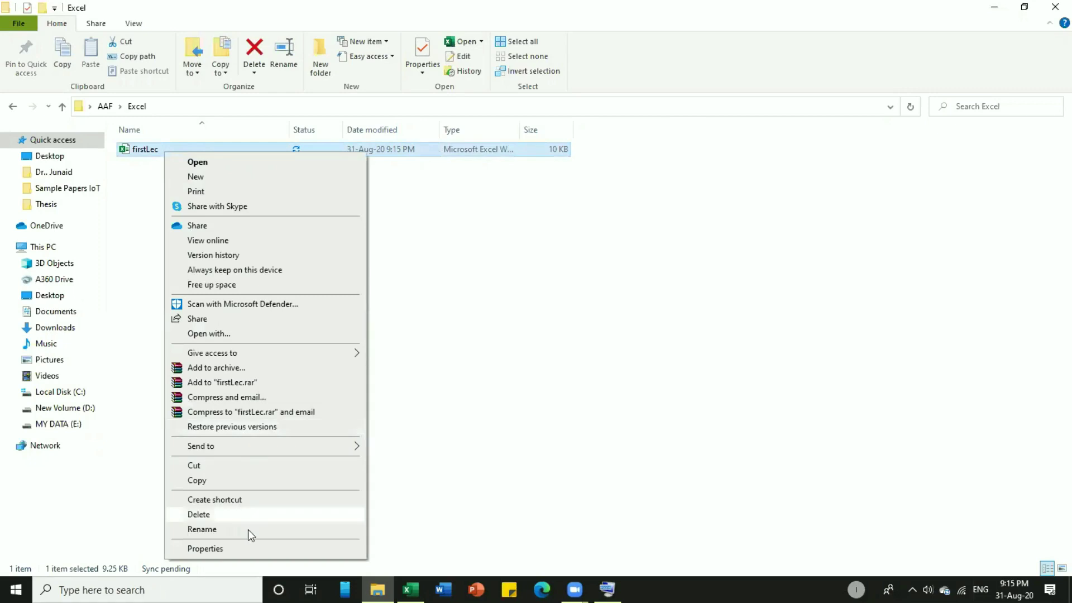
left_click(215, 550)
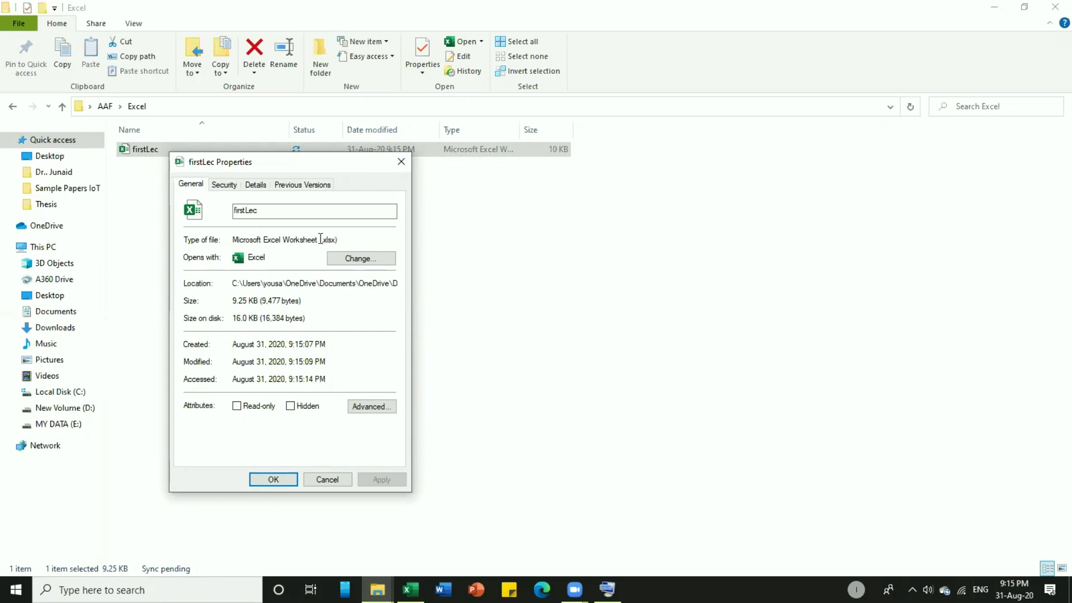
left_click_drag(326, 239, 338, 240)
left_click(337, 240)
left_click(276, 479)
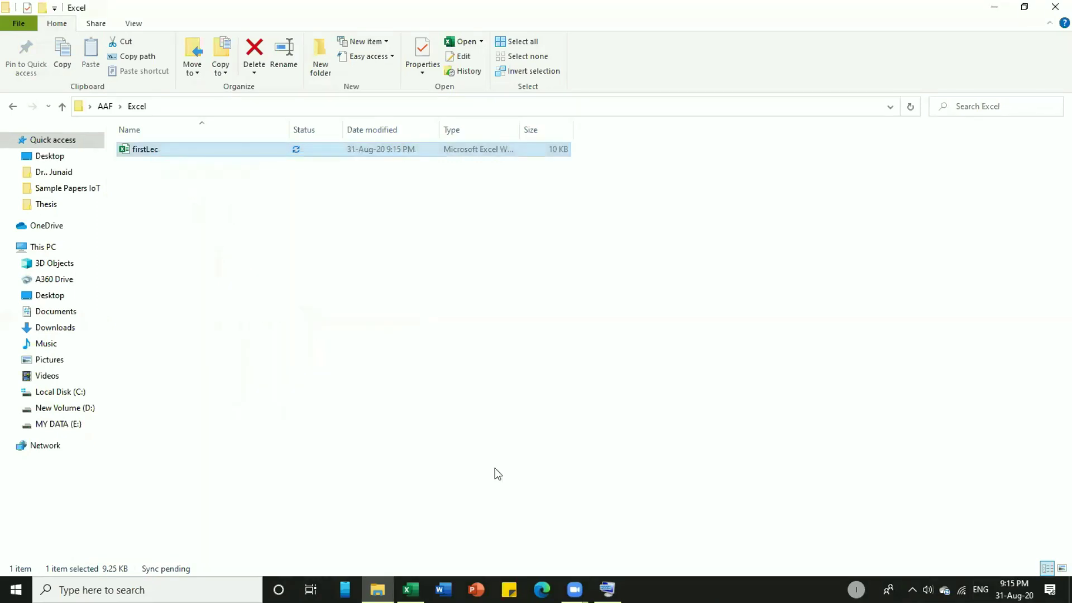
left_click(411, 590)
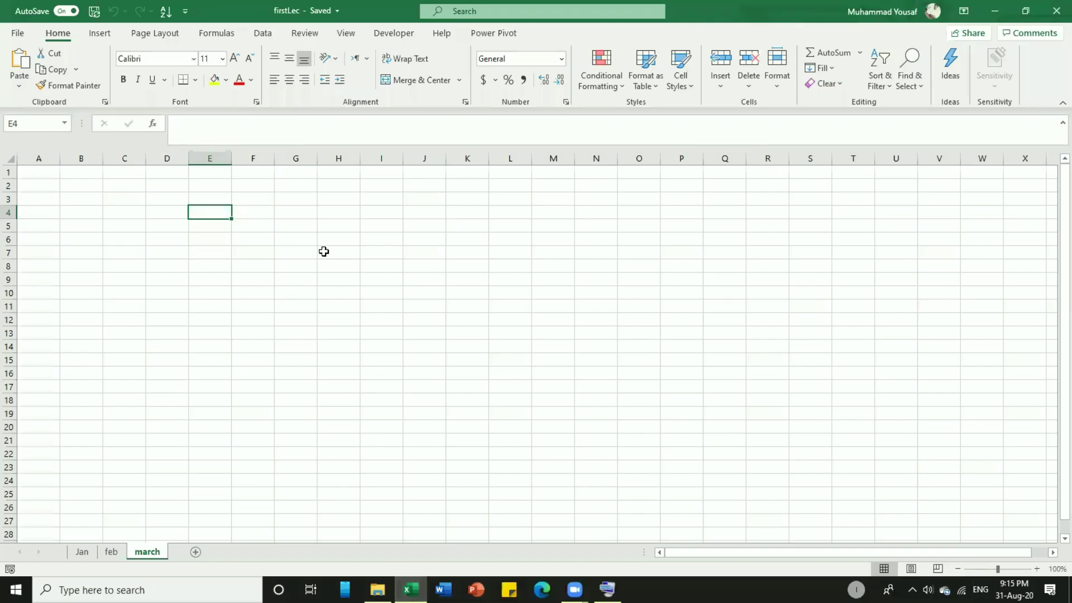
Switch from the march sheet to the Jan sheet tab.
left_click(84, 550)
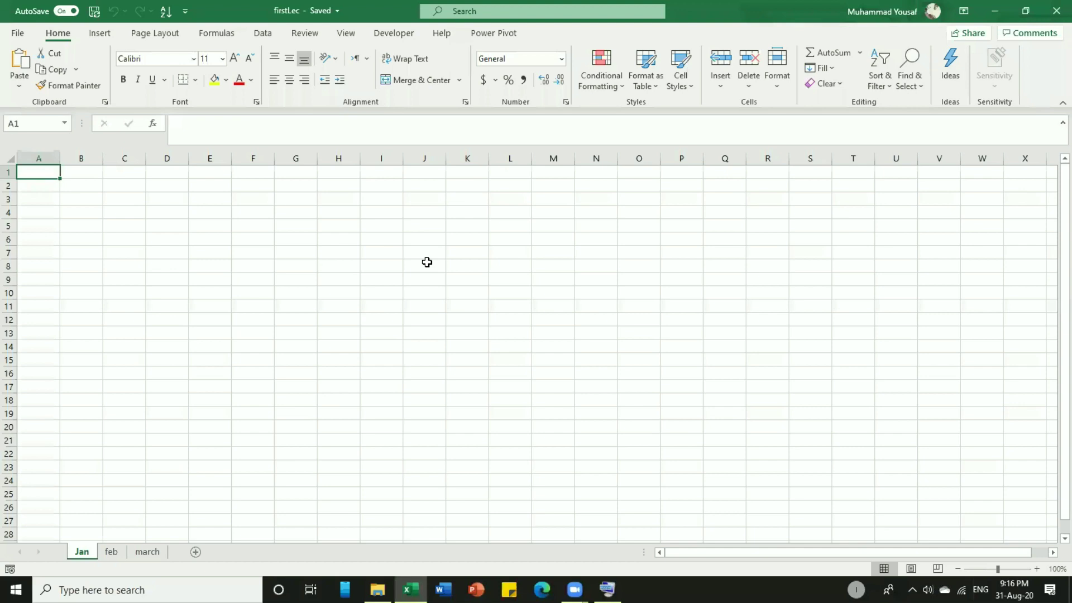
Try Page Layout view, selecting cells on pages 1 and 2, then switch to Page Break Preview.
left_click(906, 567)
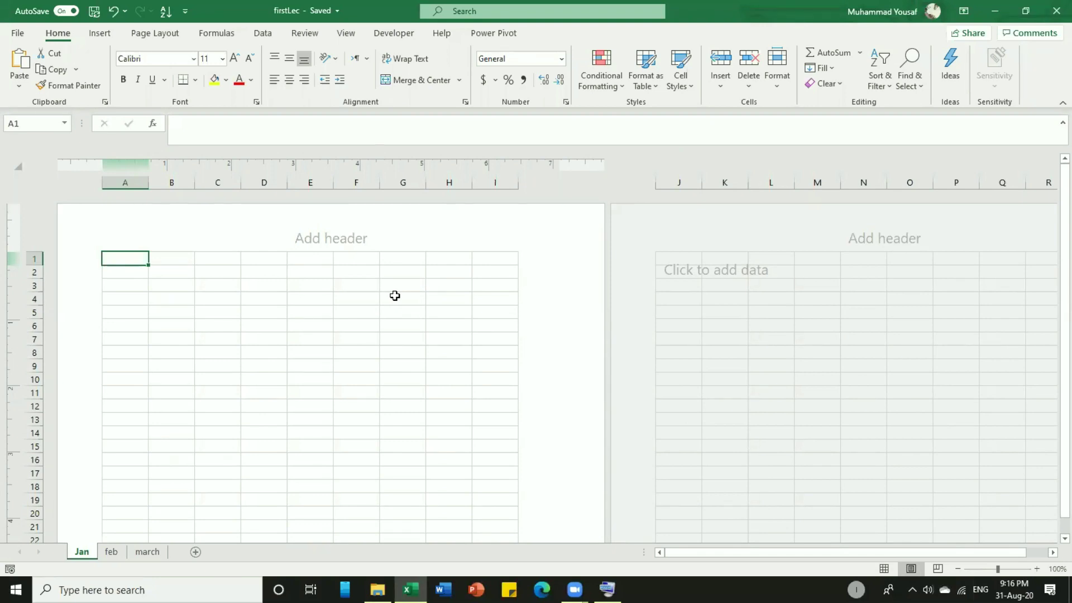
left_click(395, 296)
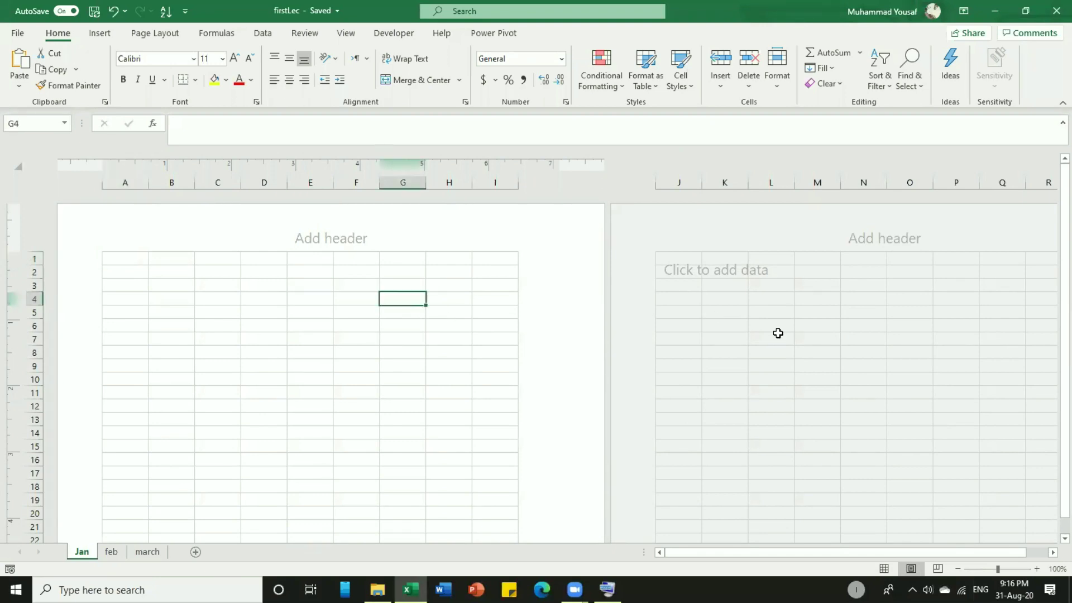
left_click(779, 338)
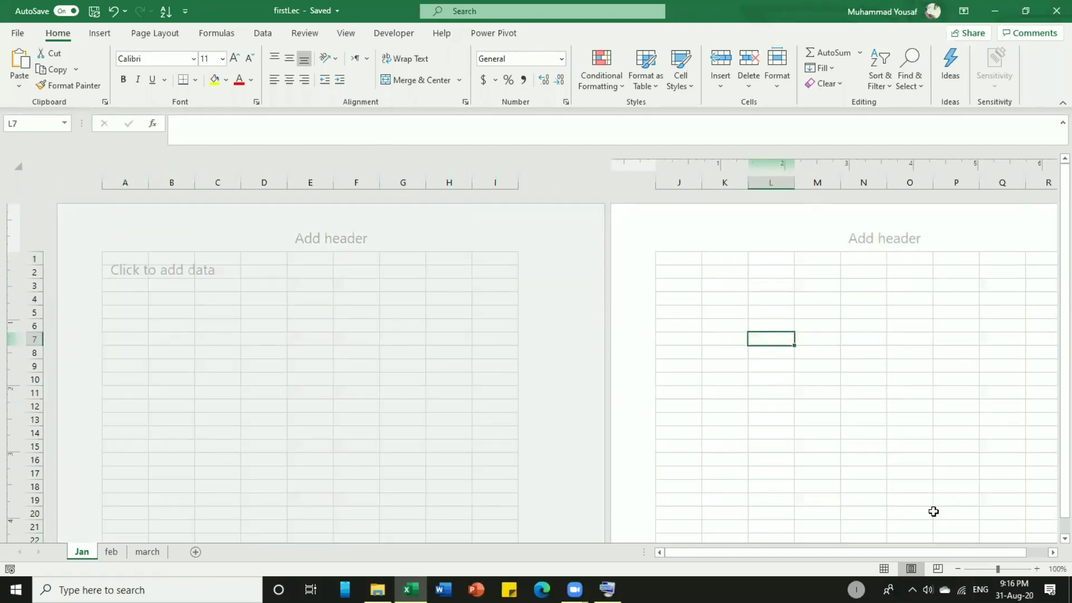
left_click(939, 569)
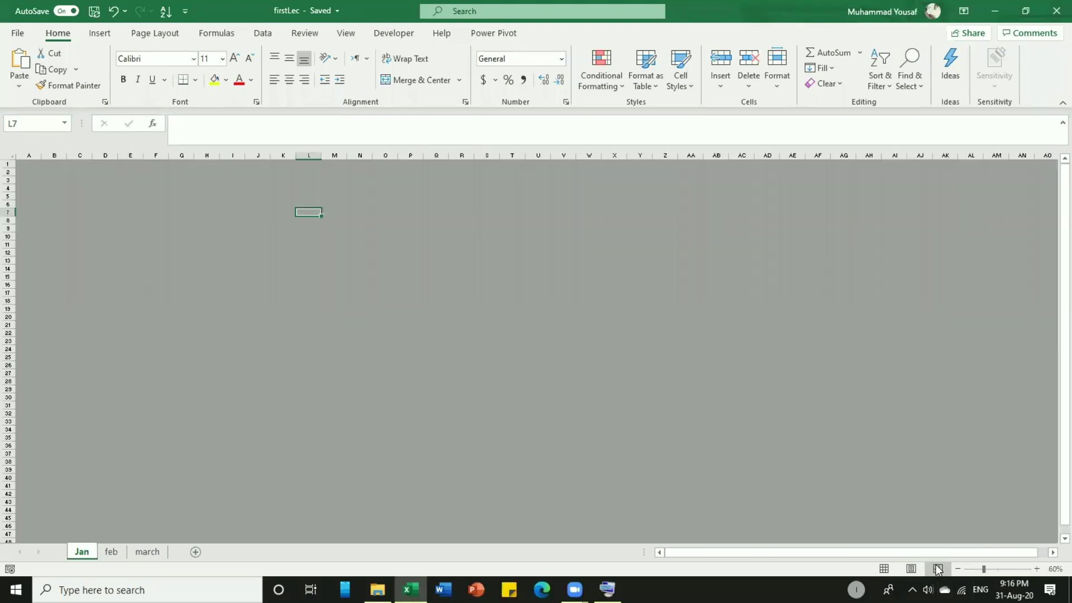
Enter test text: gh in C6, ju in R20 and ju in AC34.
left_click(83, 202)
type("gh")
key("Return")
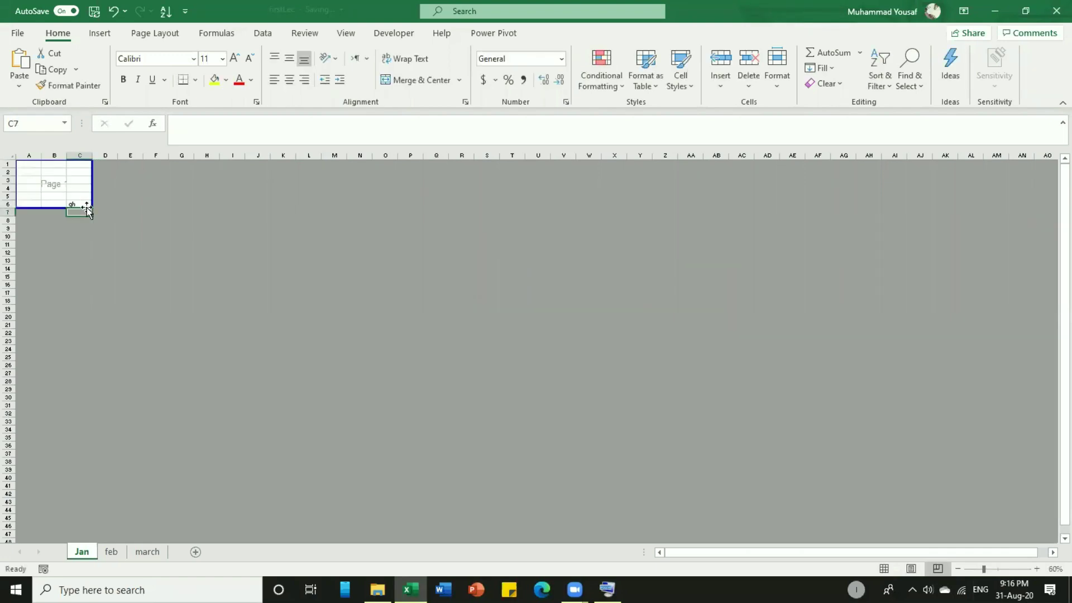
left_click(472, 316)
type("ju")
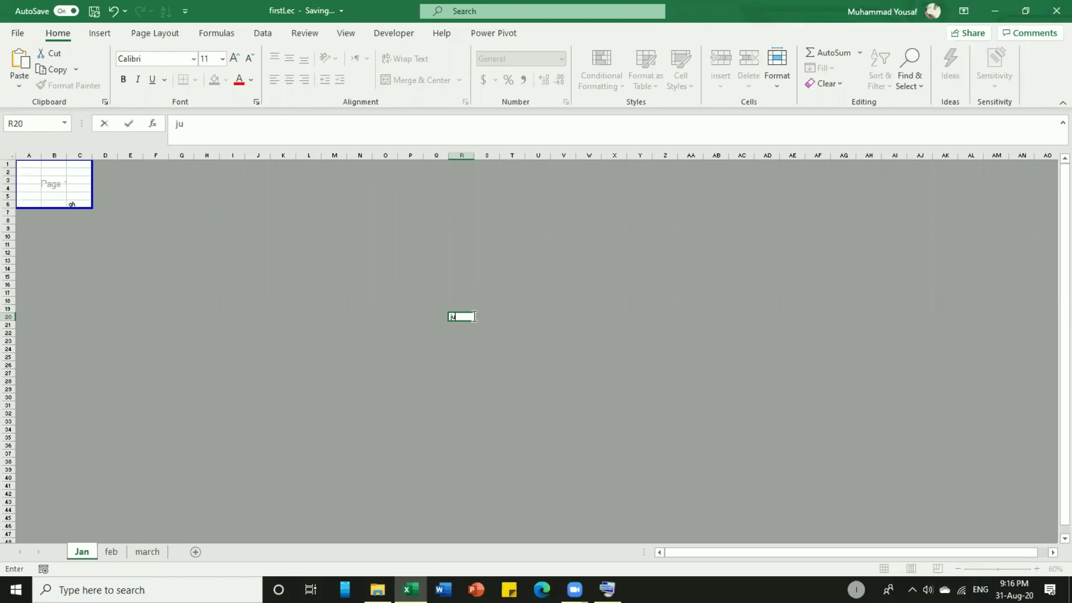
key("Return")
left_click(741, 429)
type("ju")
key("Return")
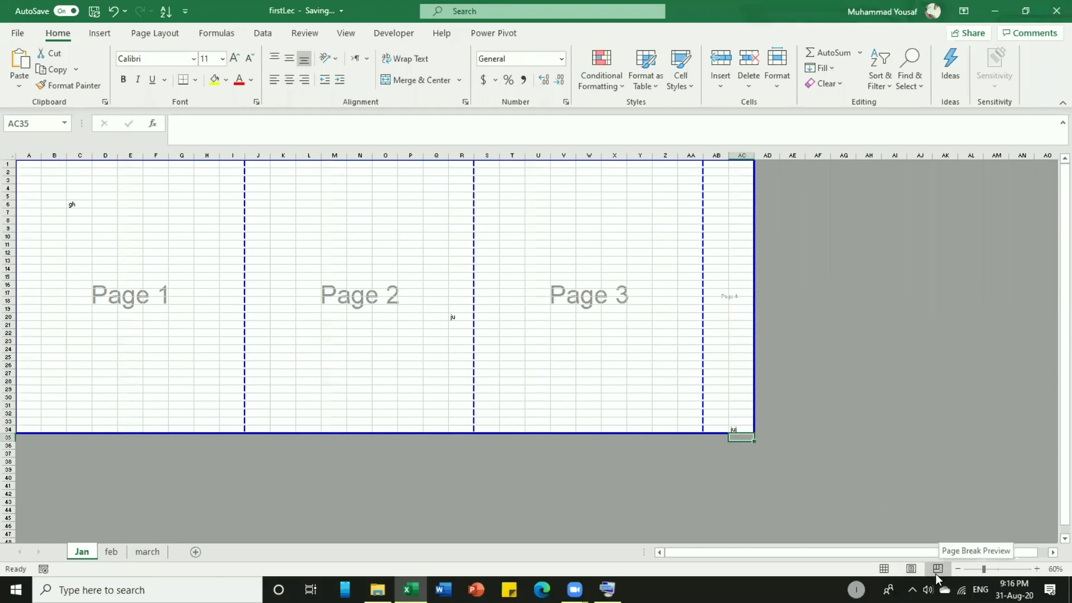
Return to Normal view, zoom in with the slider, and go back to A1.
left_click(885, 568)
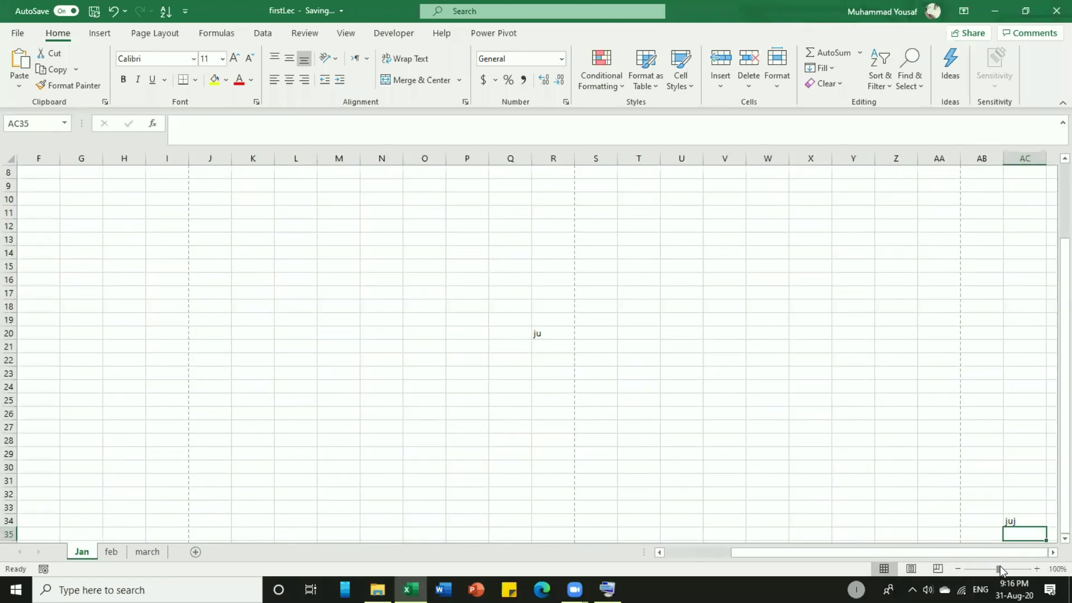
mouse_move(999, 570)
left_mouse_down()
mouse_move(1011, 571)
mouse_move(978, 570)
mouse_move(1019, 570)
left_mouse_up()
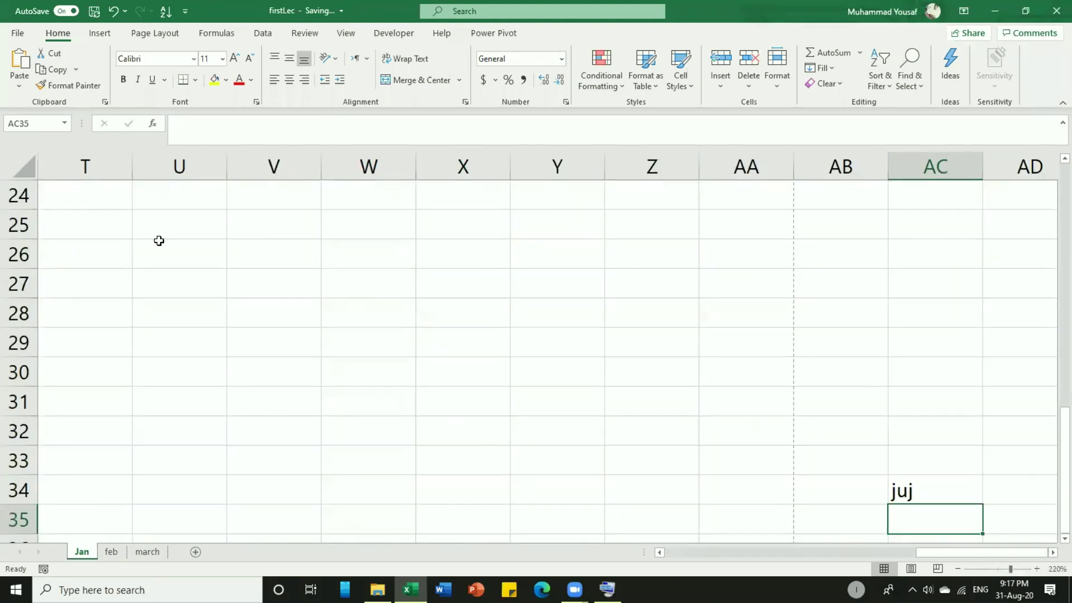
left_click(93, 216)
scroll(93, 216, "up", 8)
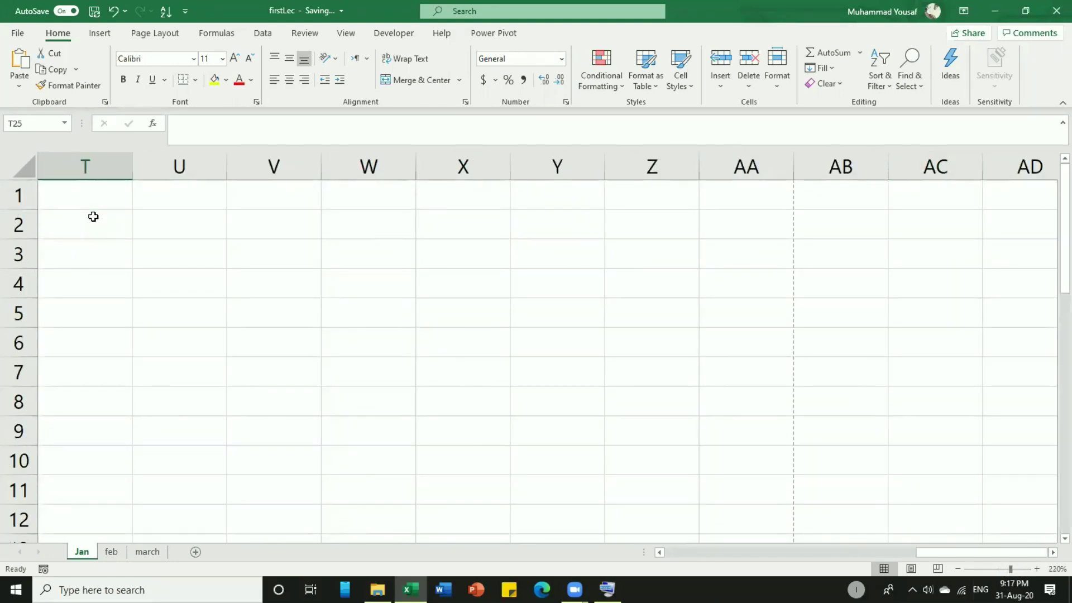
left_click(93, 201)
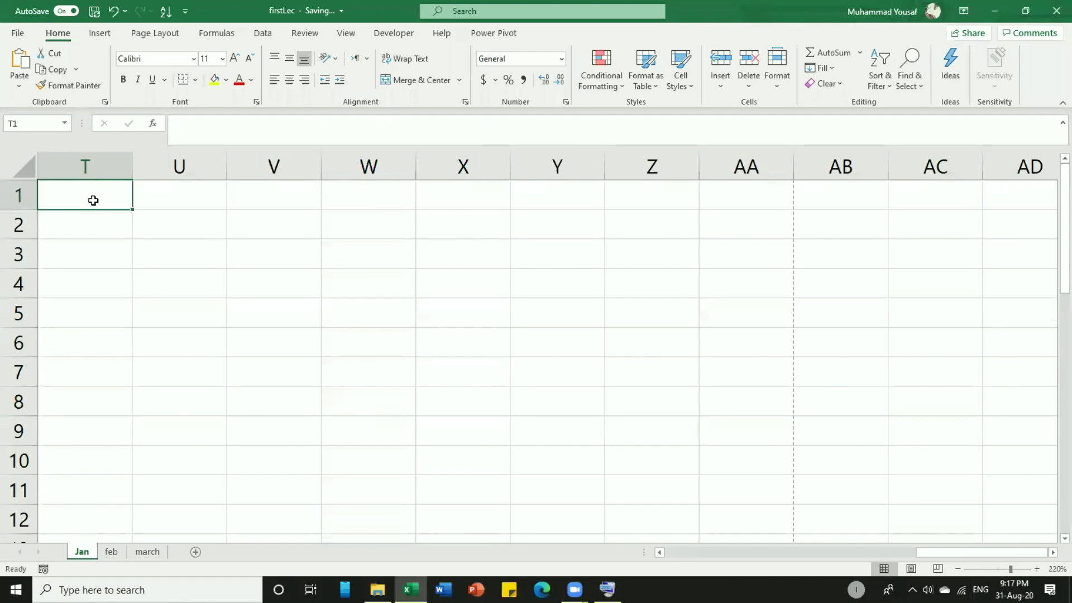
key("ctrl+Home")
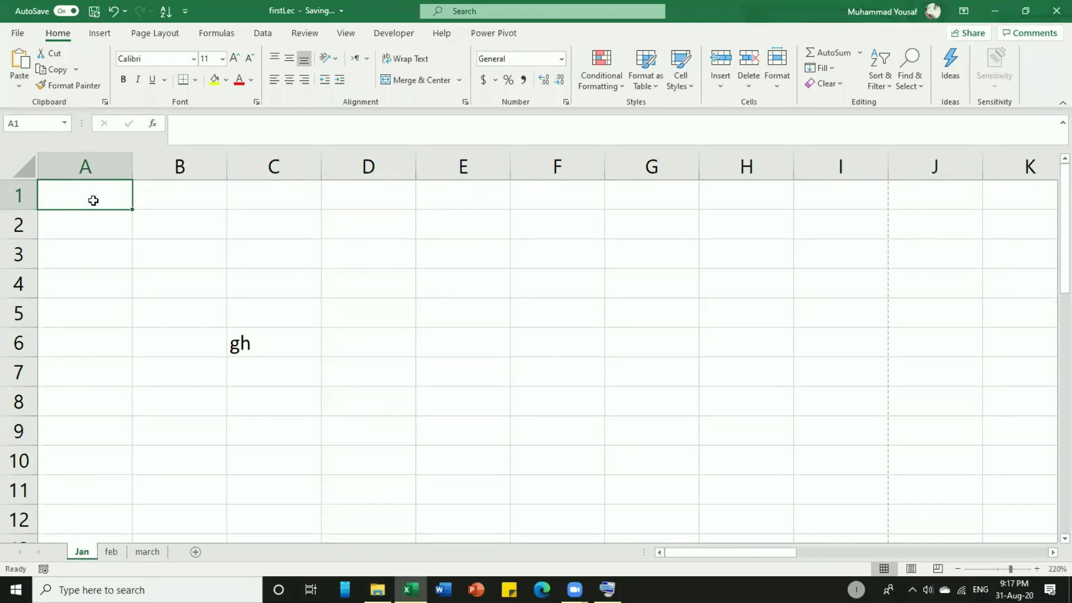
Select A1 through AC34, delete the test entries, and reselect A1.
left_click_drag(94, 201, 888, 503)
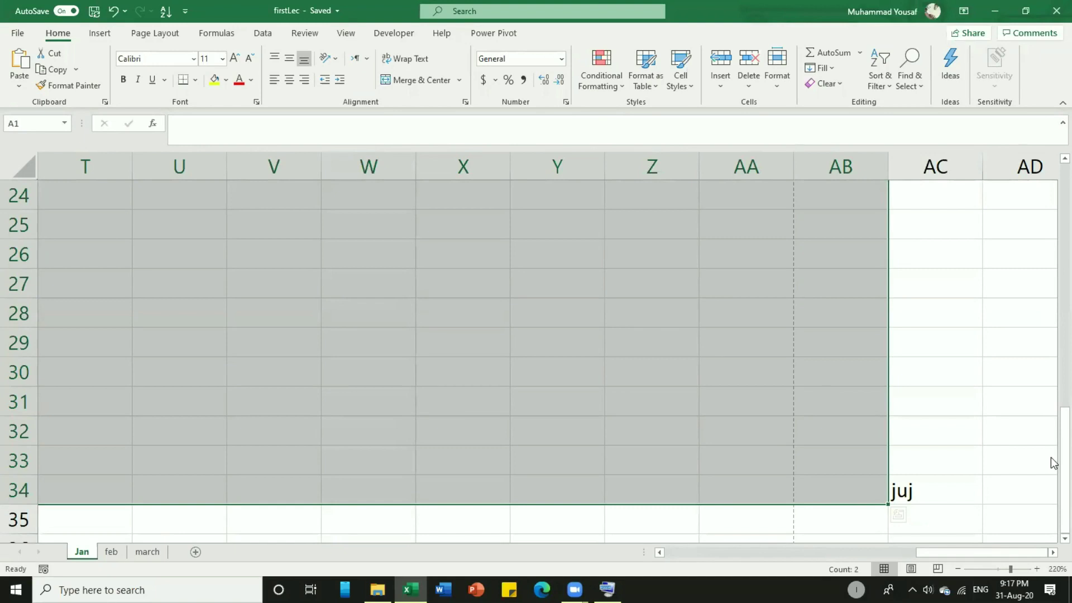
key("shift+Right")
key("Delete")
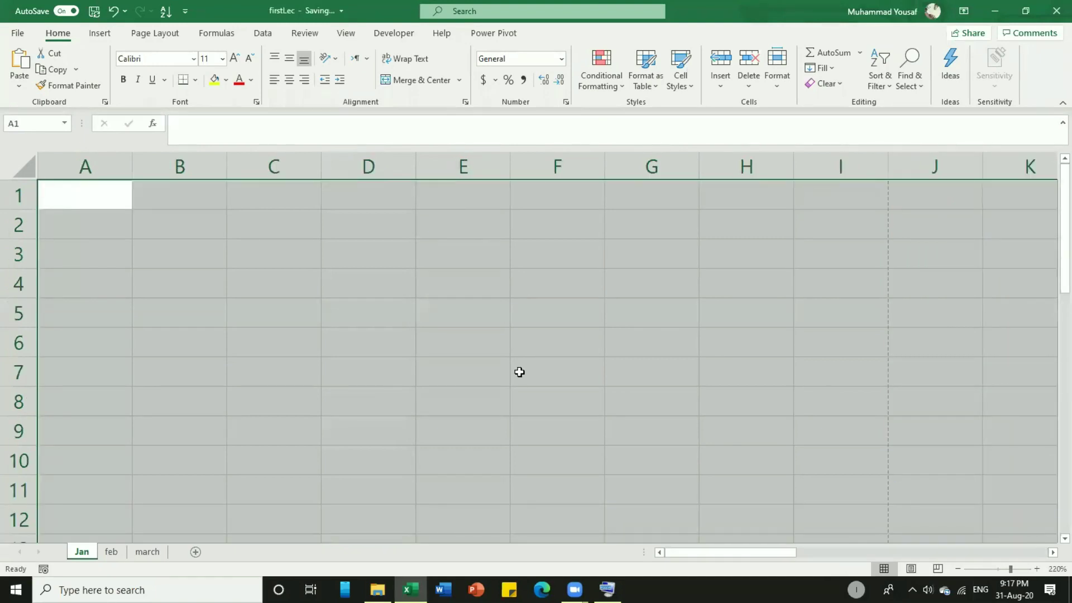
left_click(170, 332)
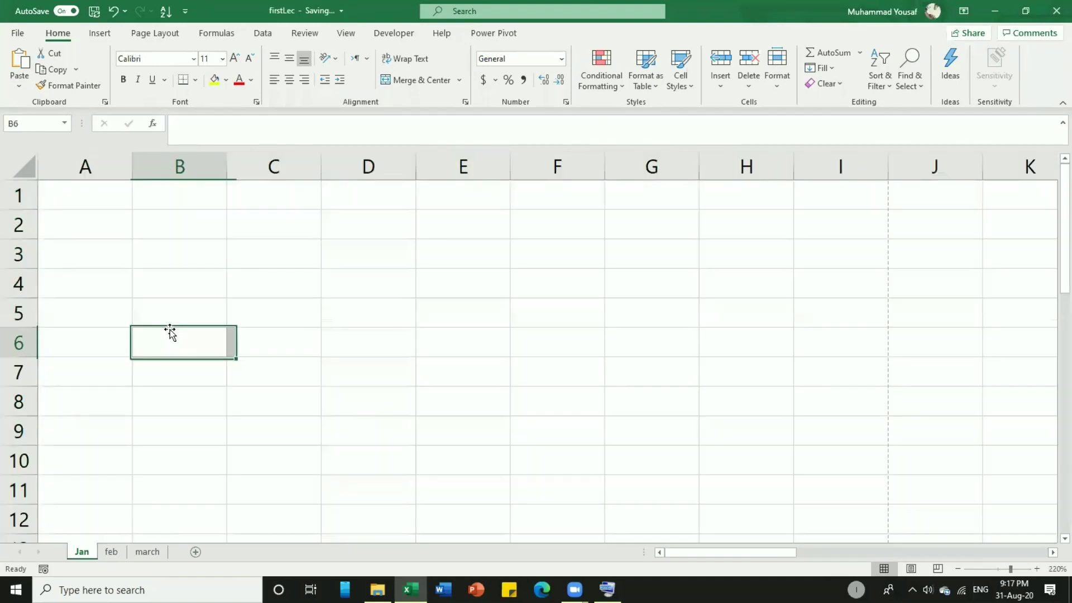
left_click(85, 186)
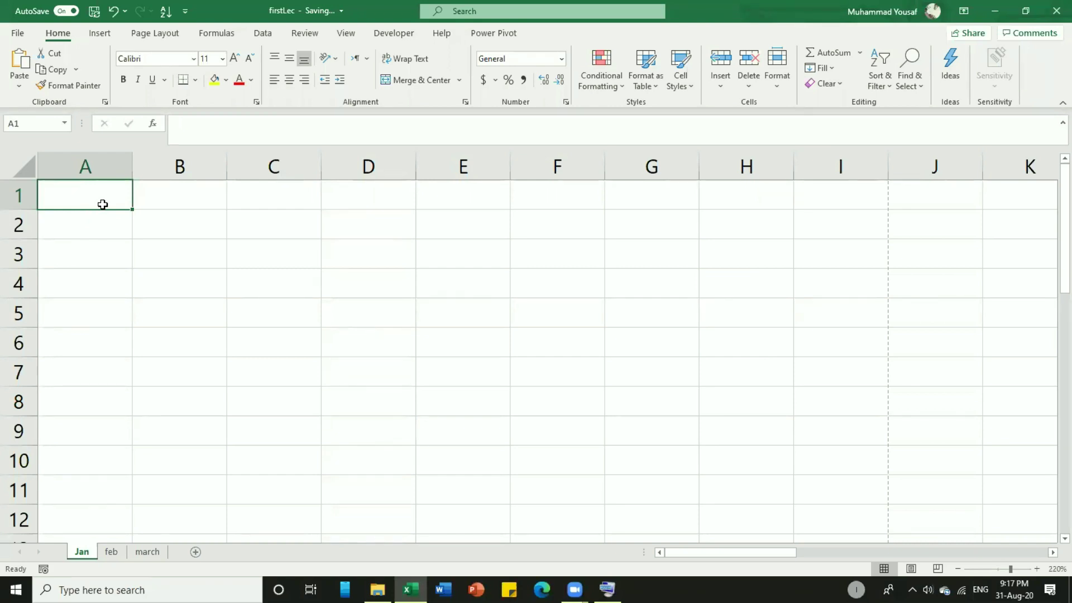
Enter 'First Name' in A1, reselect A1, and bring up the On-Screen Keyboard.
left_click(142, 244)
left_click(110, 203)
type("F")
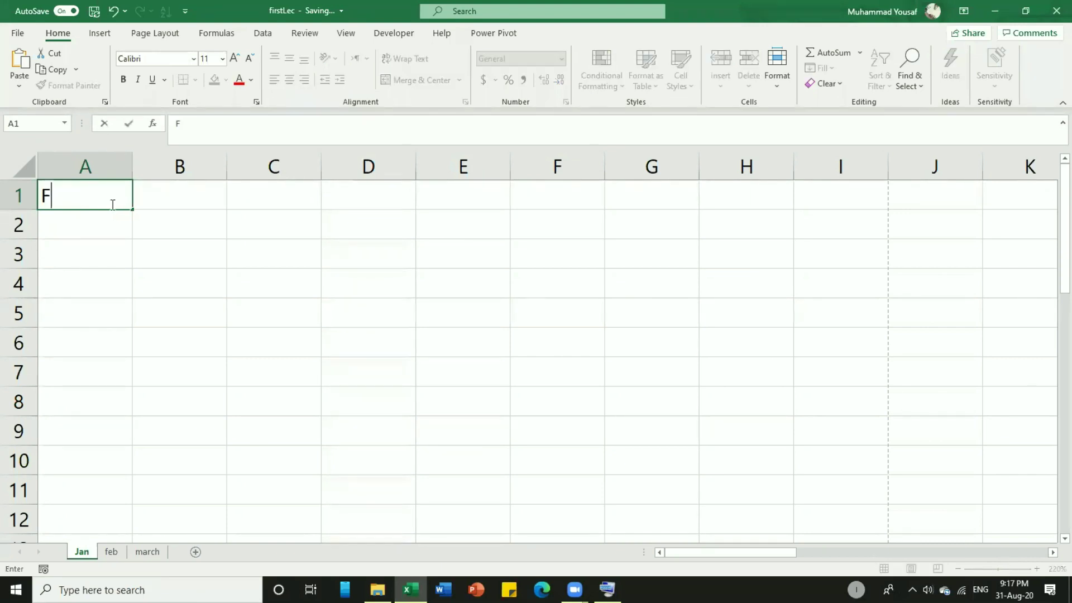
type("irst Name")
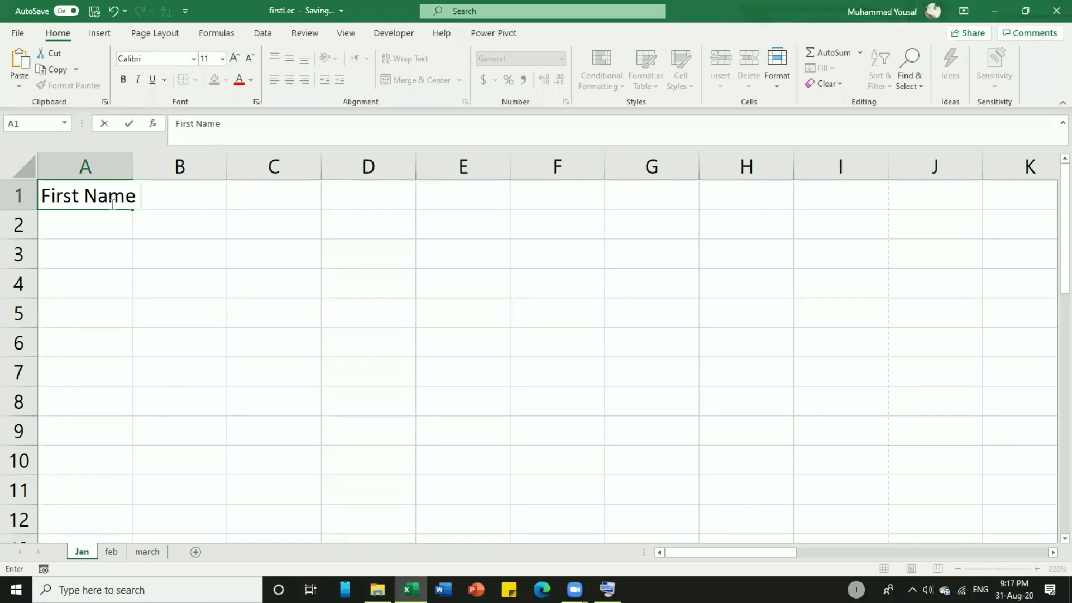
key("Tab")
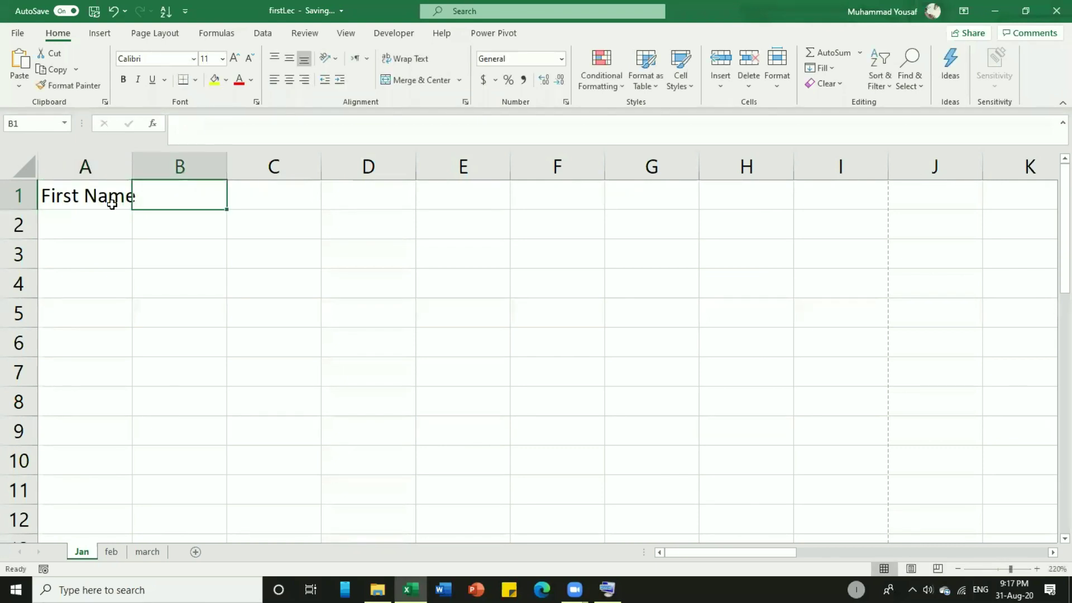
left_click(85, 206)
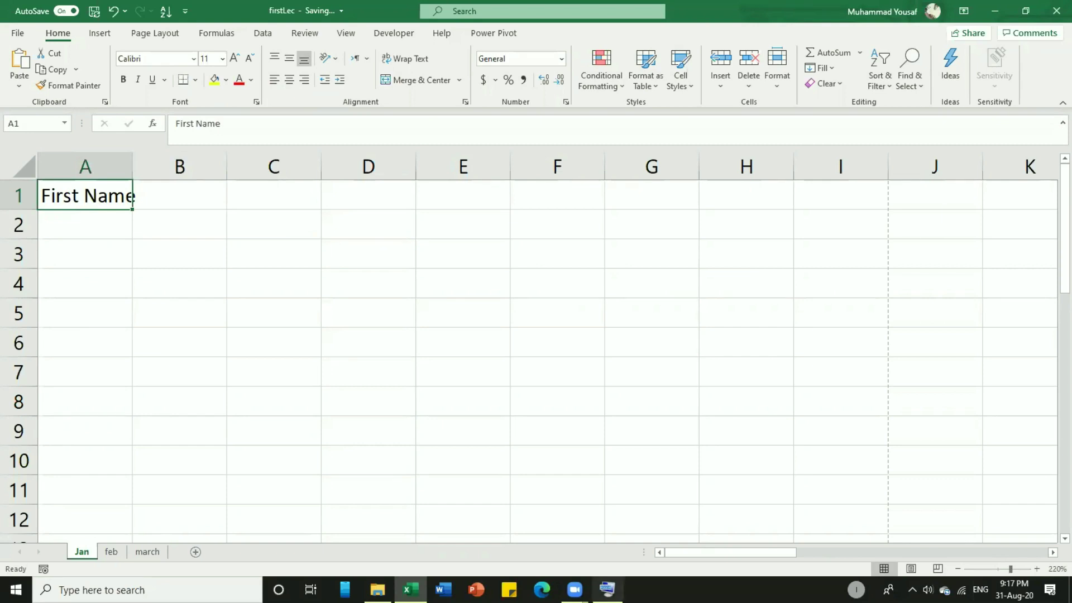
left_click(608, 589)
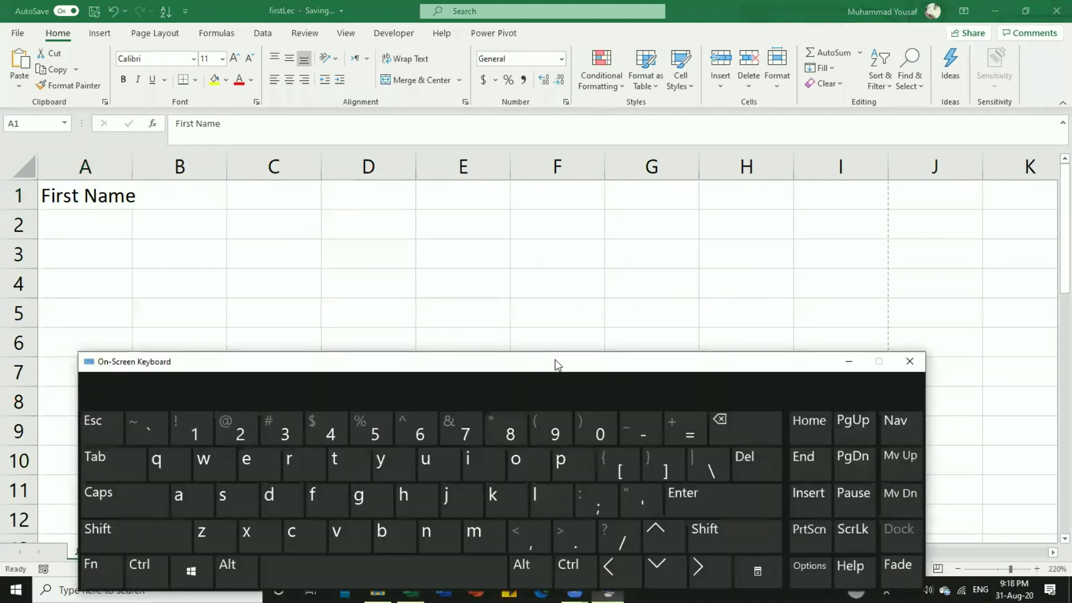
left_click_drag(555, 364, 679, 235)
left_click(89, 192)
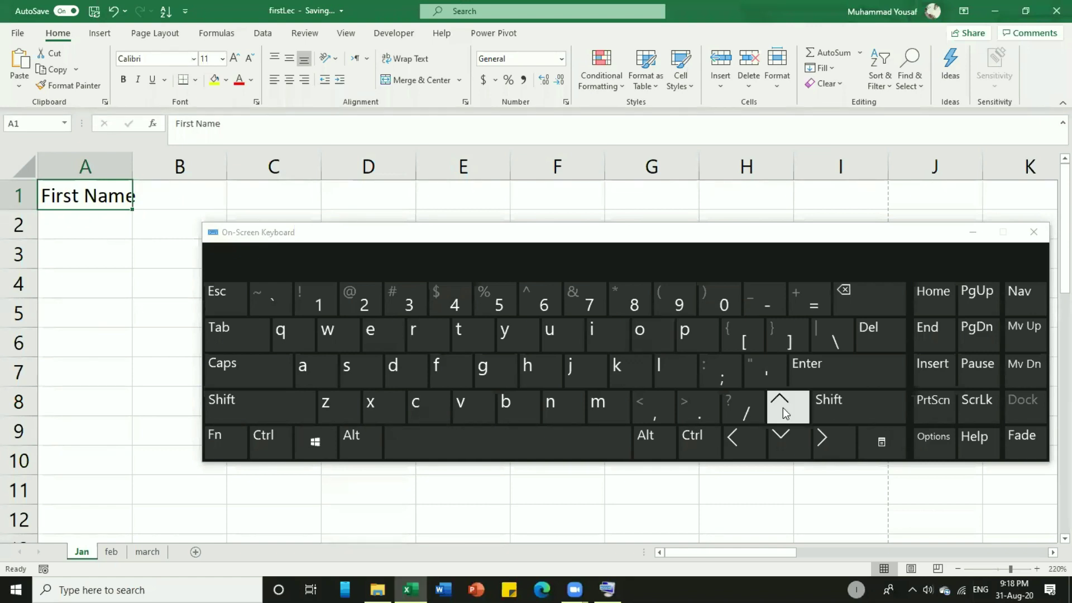
left_click(827, 437)
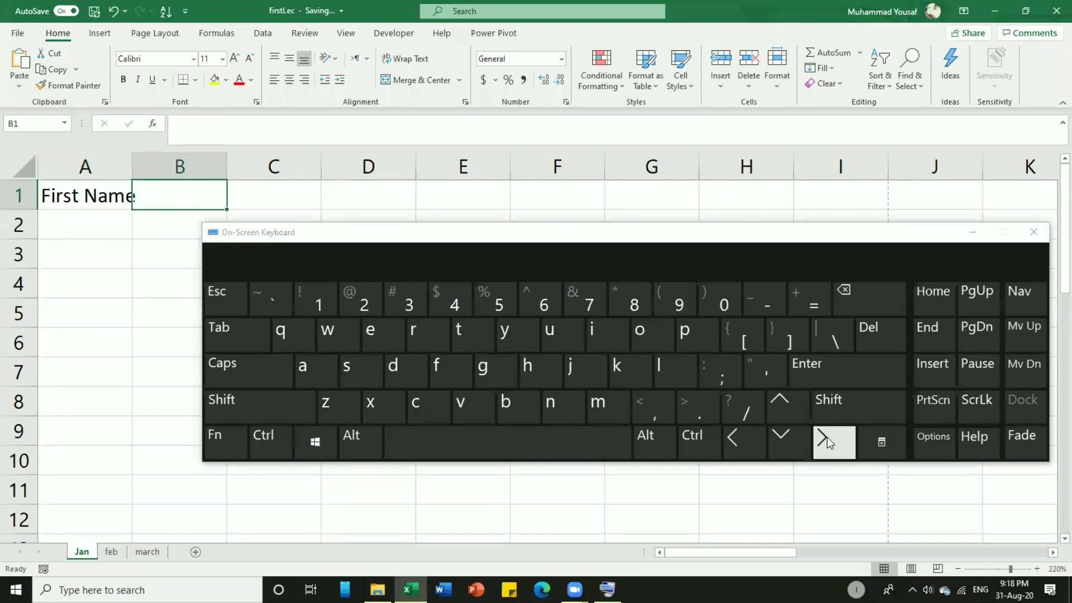
left_click(786, 445)
left_click(787, 444)
left_click(733, 438)
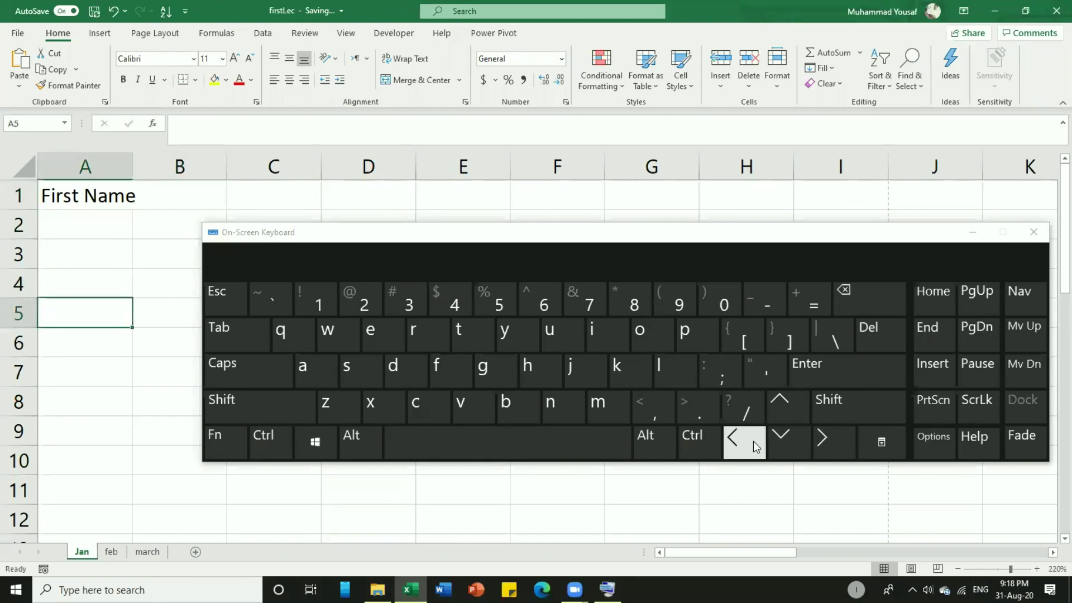
left_click(780, 417)
left_click(780, 418)
left_click_drag(822, 441, 791, 440)
left_click_drag(763, 438, 763, 438)
left_click_drag(787, 440, 787, 440)
left_click(532, 495)
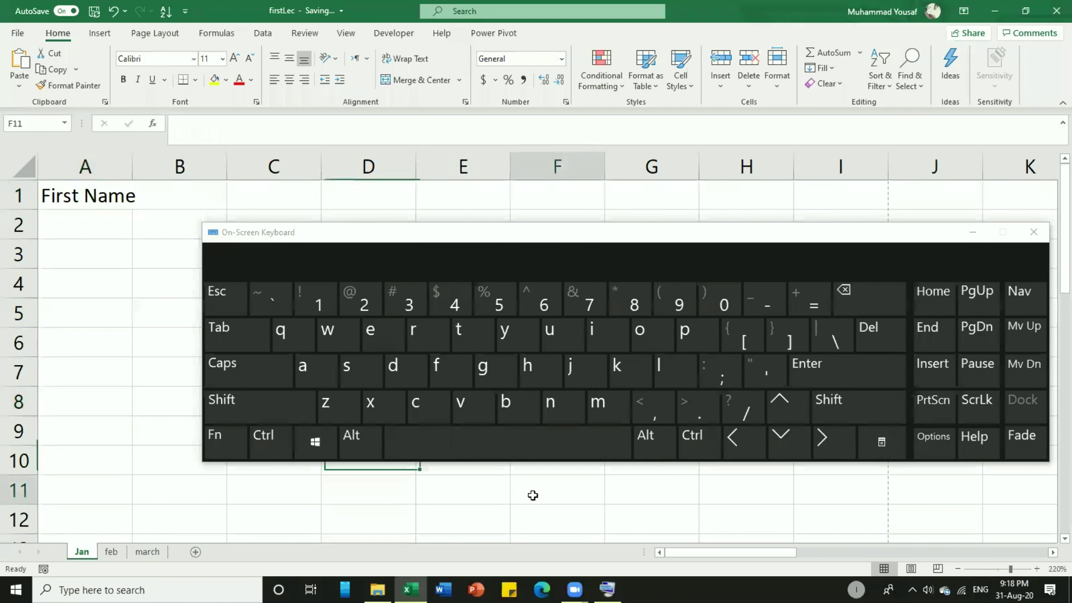
left_click(264, 204)
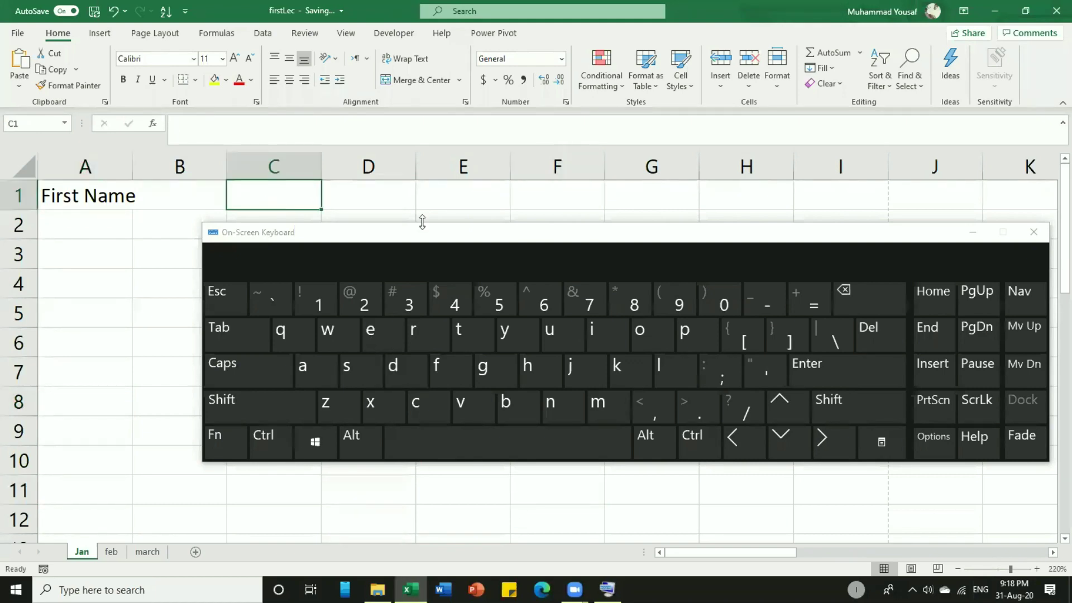
left_click(454, 217)
left_click(108, 192)
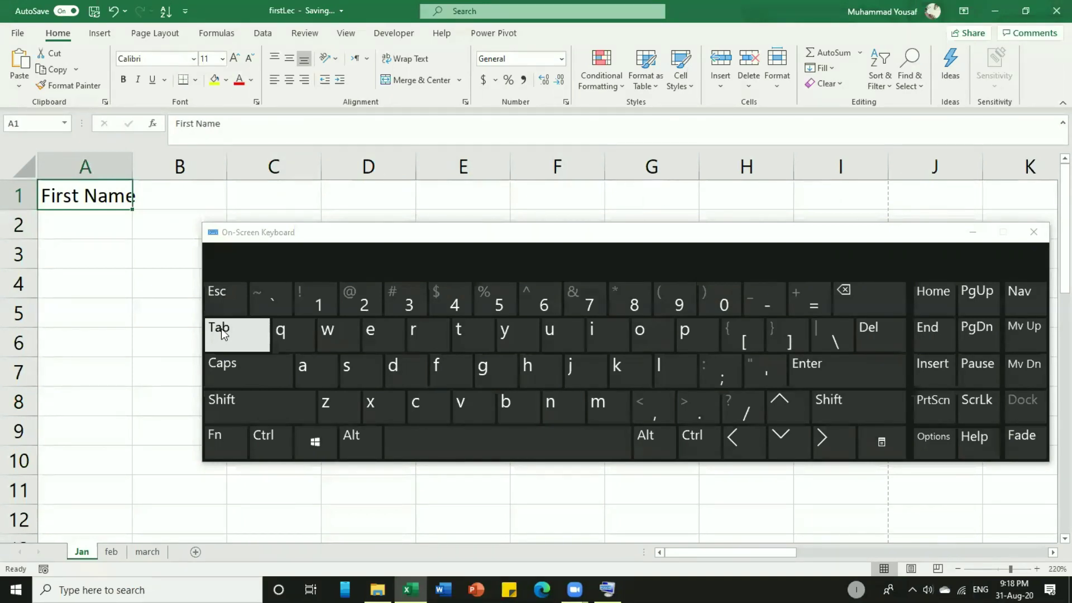
Enter the heading Last Name in B1.
left_click(221, 332)
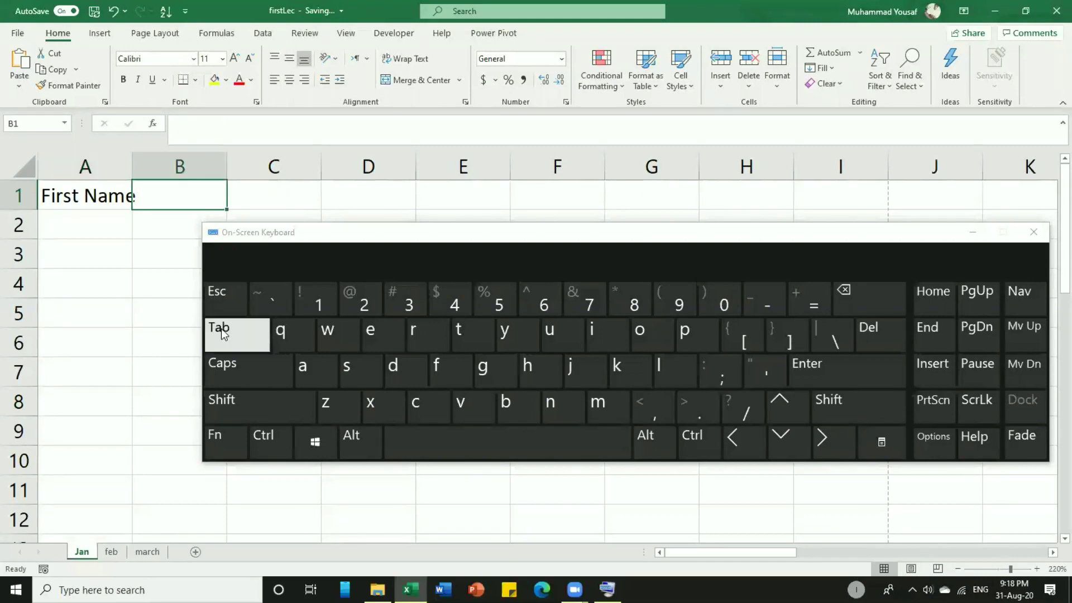
type("Last n")
key("BackSpace")
type("Name")
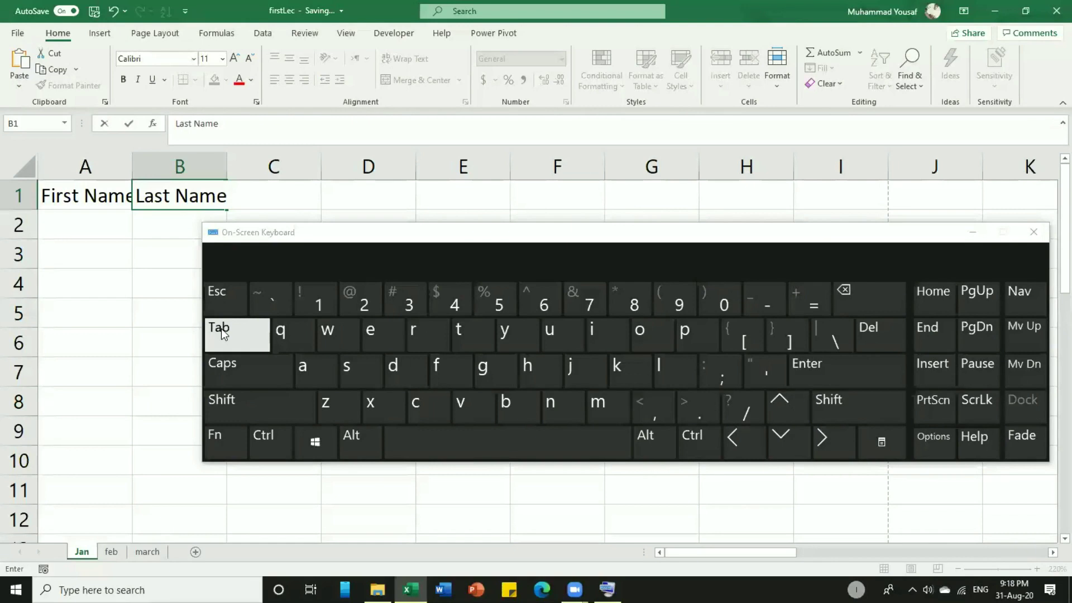
left_click(221, 329)
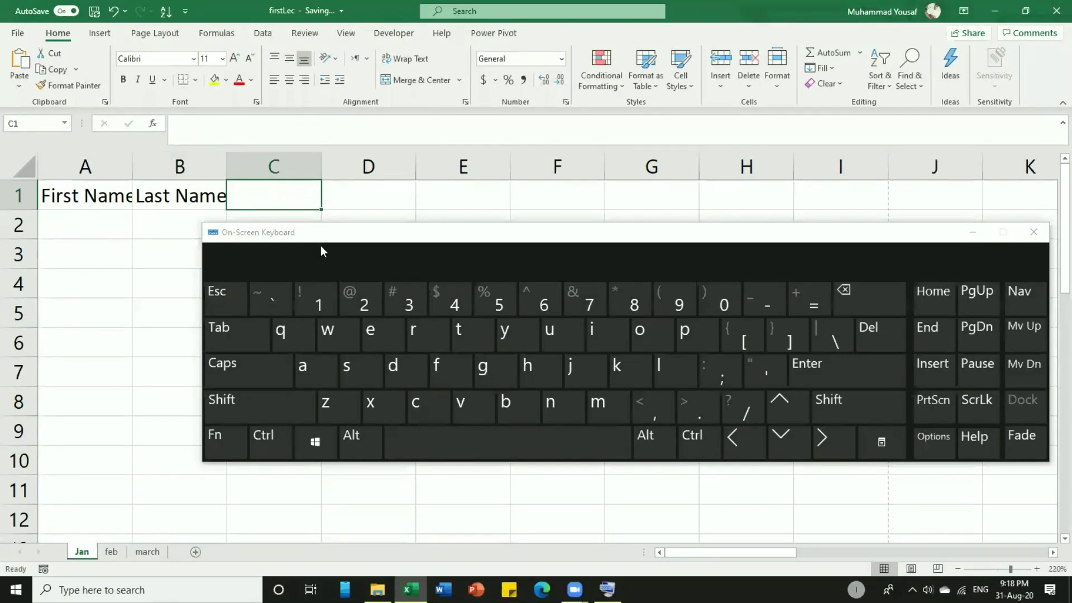
Add Phone No in C1 and Email in D1, then minimize the On-Screen Keyboard.
left_click_drag(321, 246, 268, 294)
type("Phone No")
key("Tab")
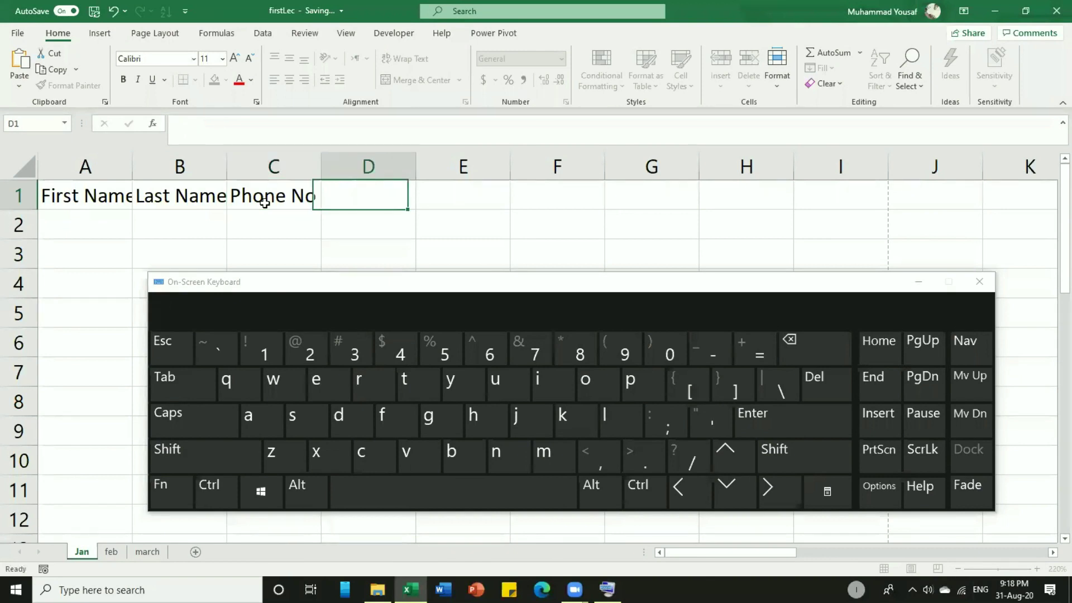
type("R")
key("BackSpace")
type("Email")
key("Return")
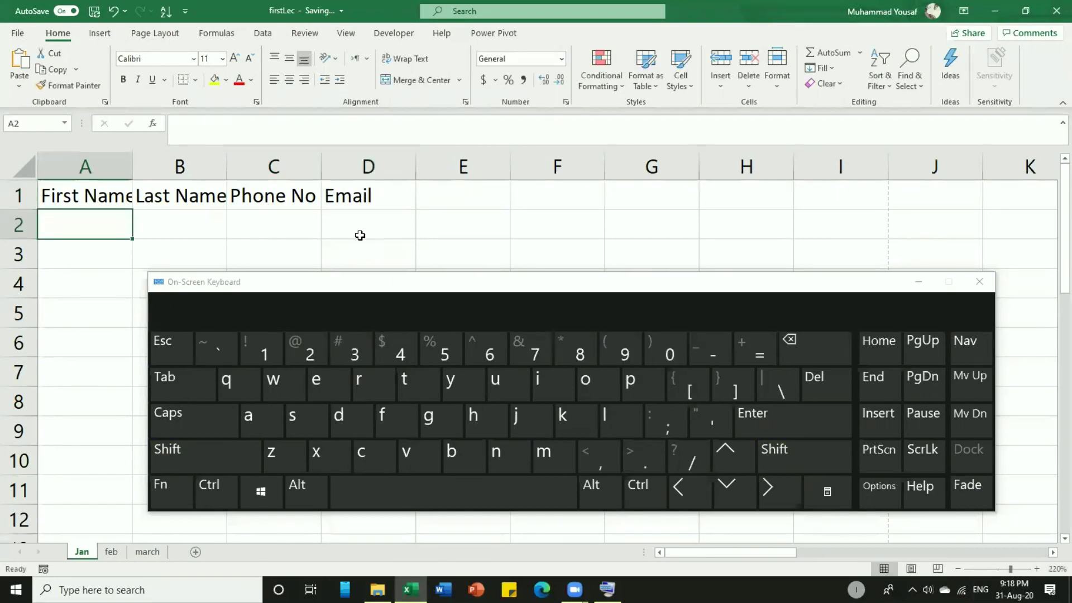
left_click(920, 281)
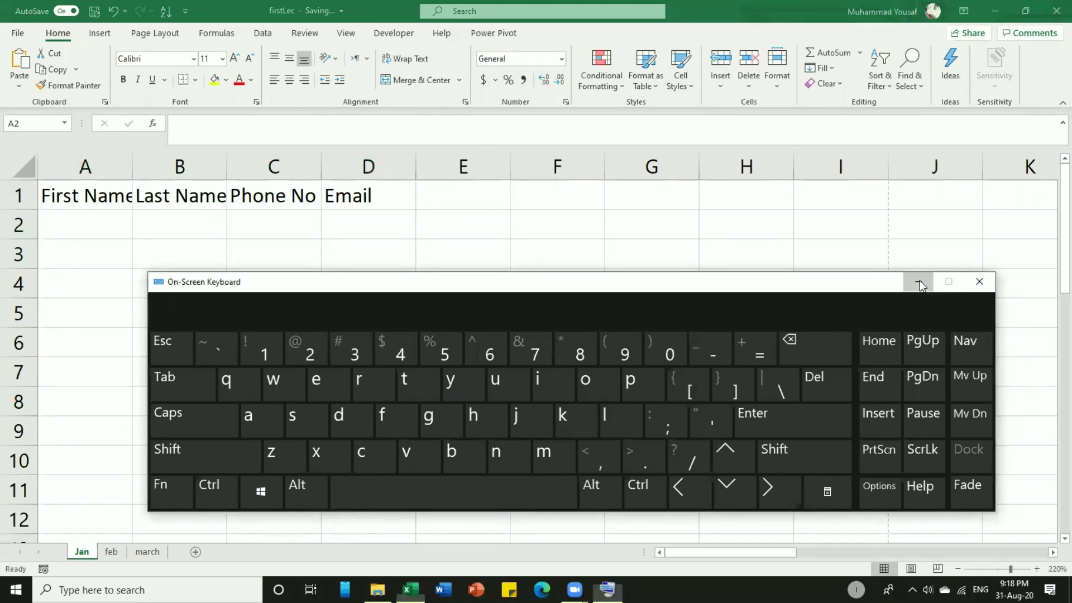
left_click(920, 281)
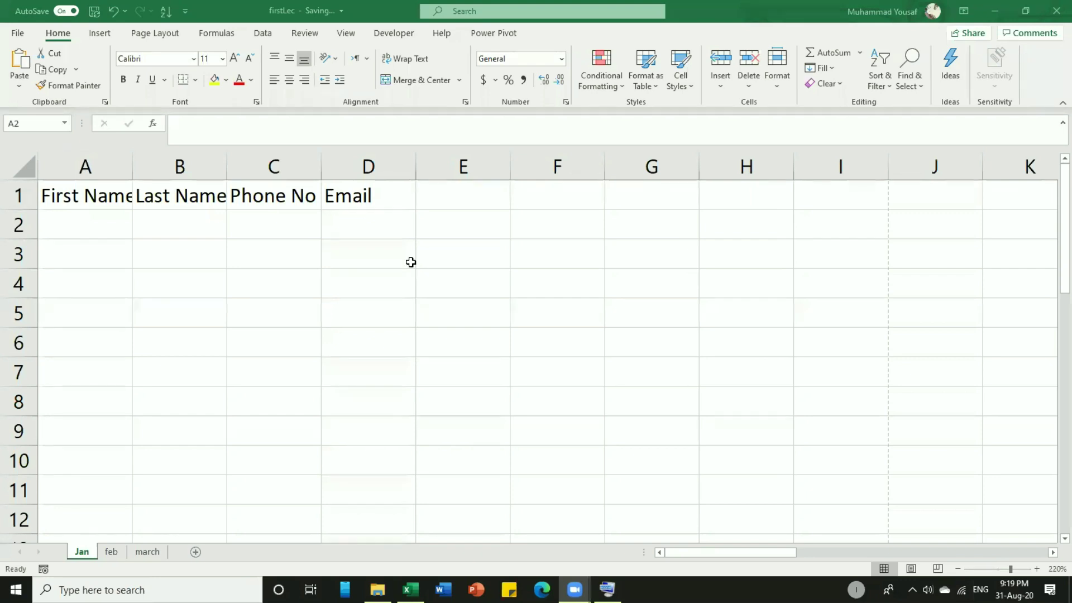
key("ctrl+p")
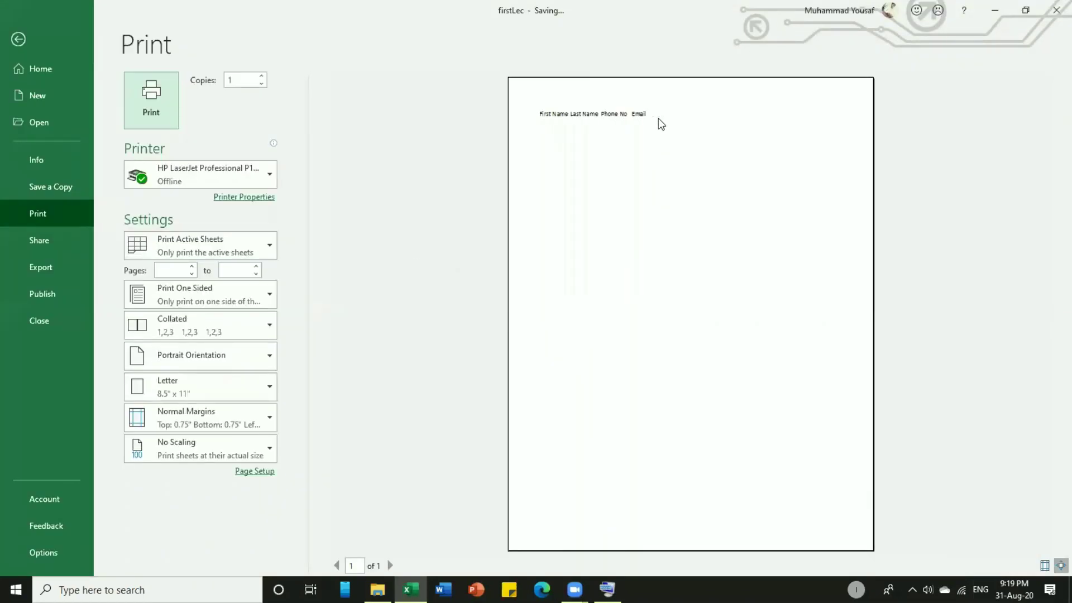
key("Escape")
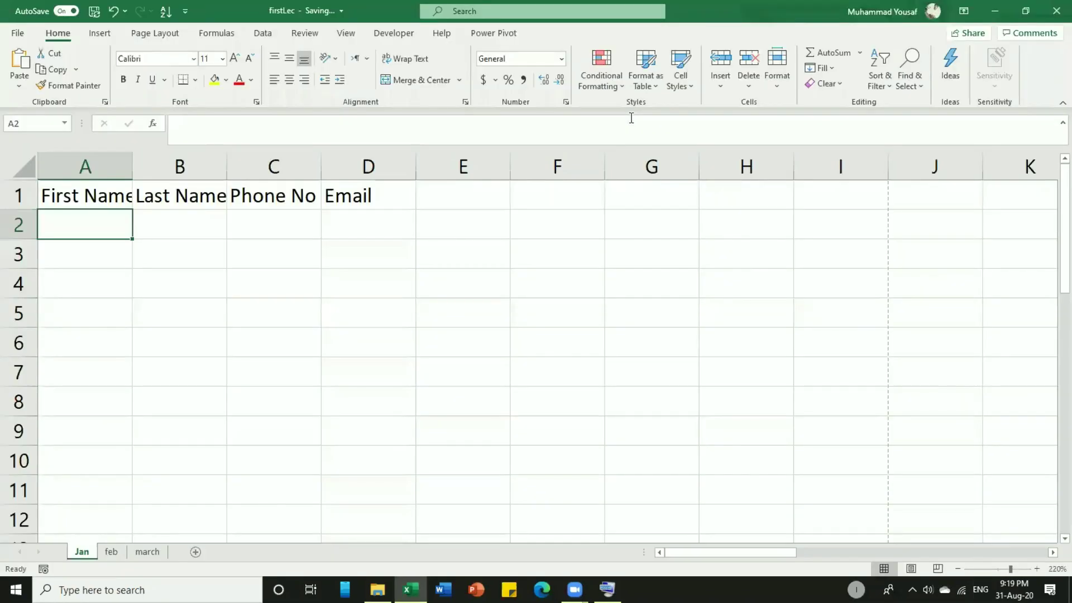
Select A1, then B2, then the whole of column A.
left_click(104, 196)
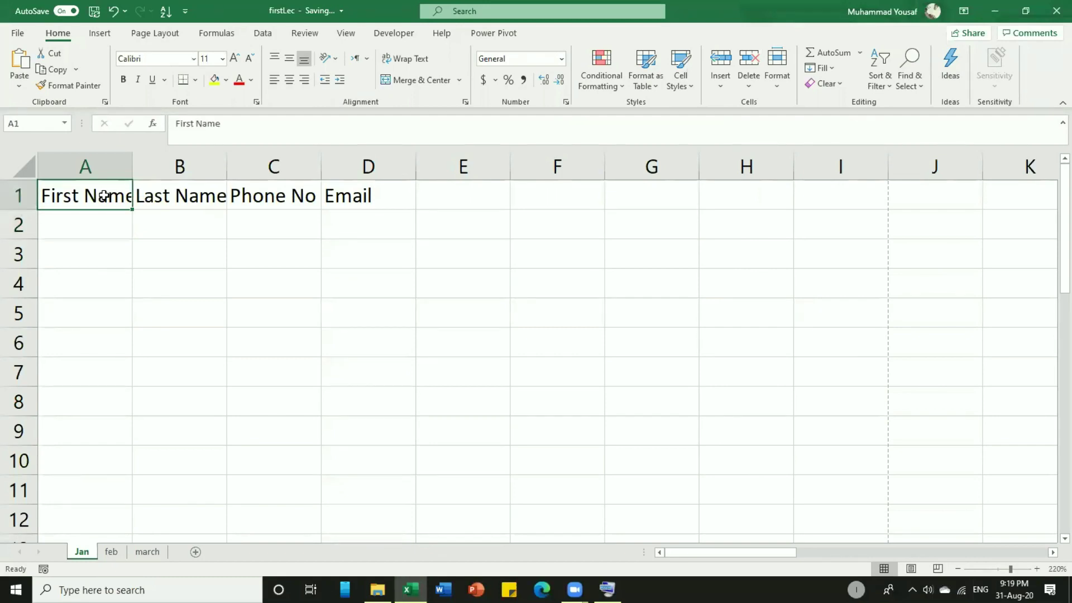
left_click(159, 215)
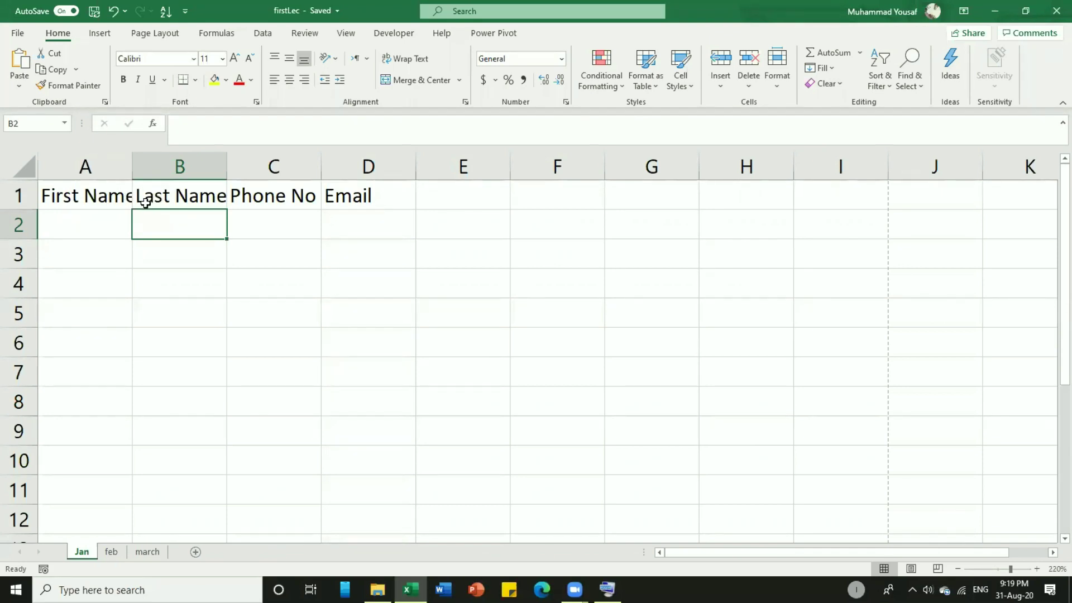
left_click(77, 166)
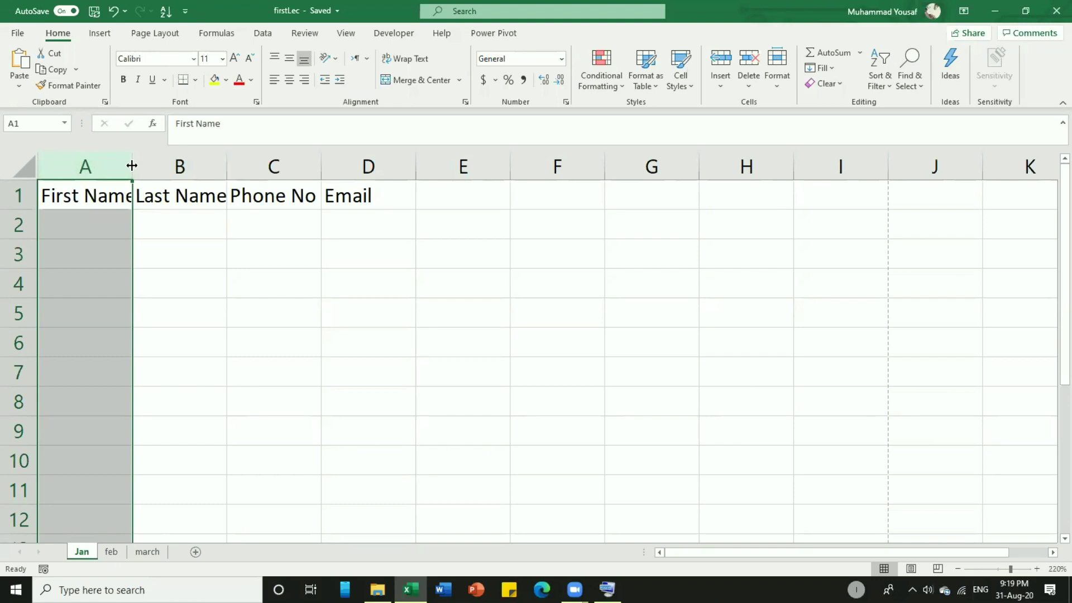
Widen columns A to D to fit First Name, Last Name, Phone No and Email, then narrow A slightly.
left_click_drag(132, 165, 217, 164)
left_click(276, 165)
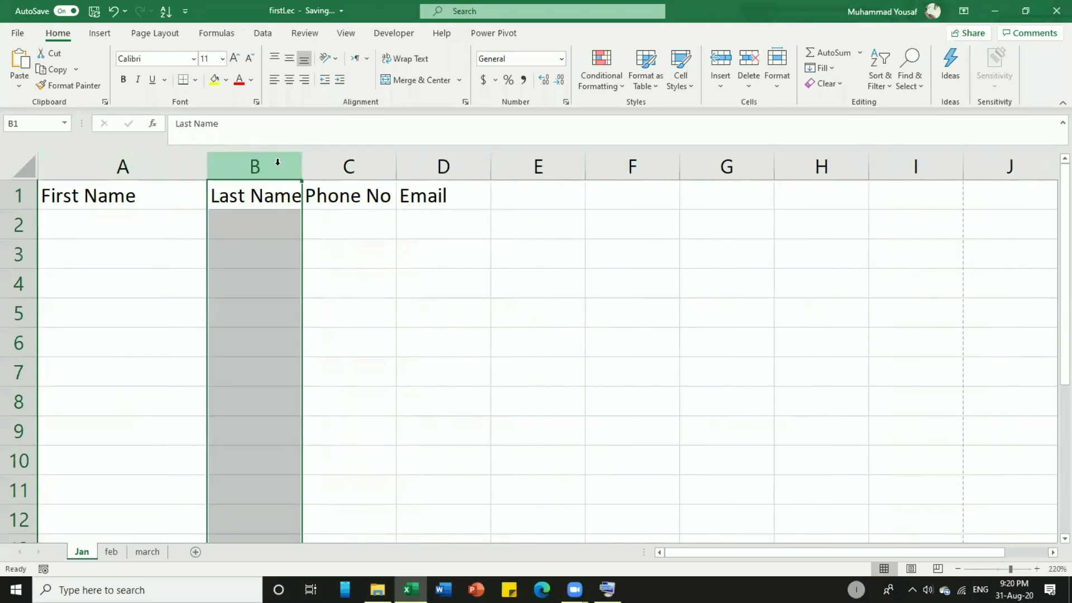
left_click_drag(302, 166, 343, 165)
left_click_drag(438, 166, 478, 166)
left_click_drag(572, 165, 626, 164)
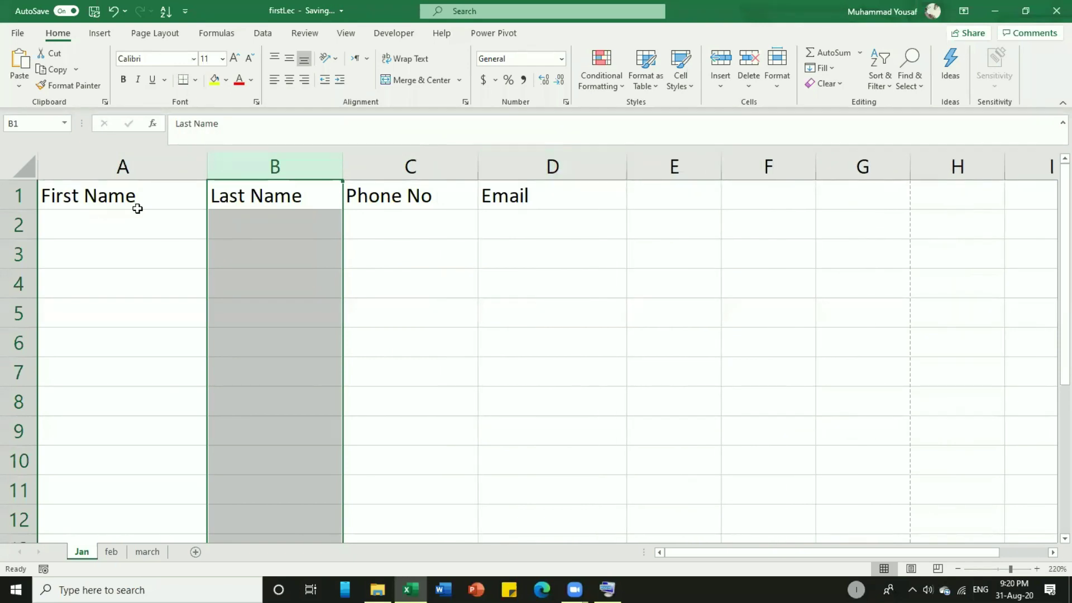
left_click_drag(201, 170, 166, 170)
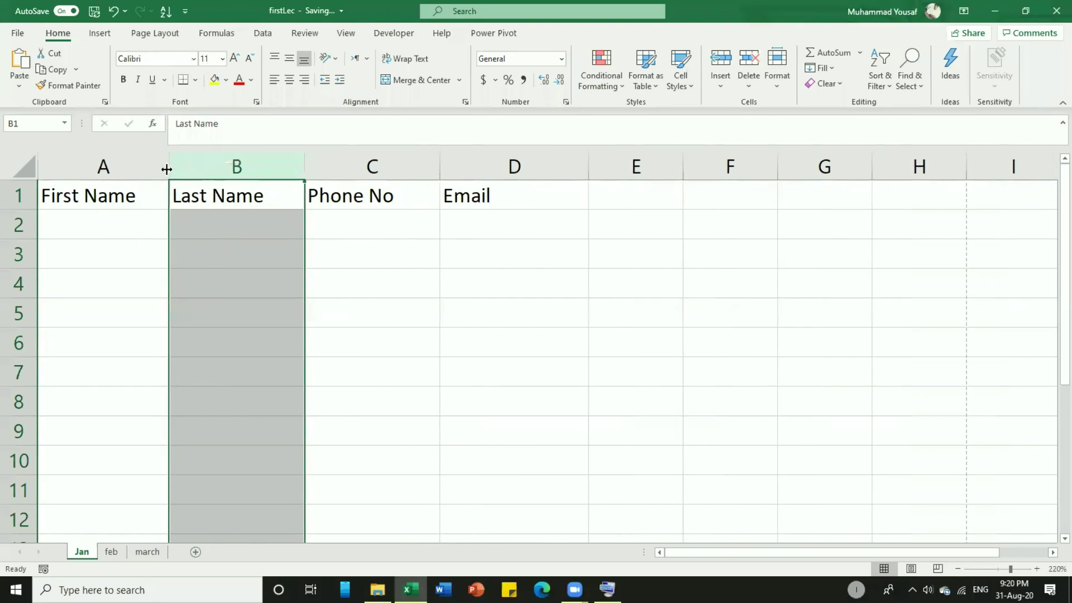
Enter the contact's first name in A2 and last name in B2, then review the headings.
left_click(103, 218)
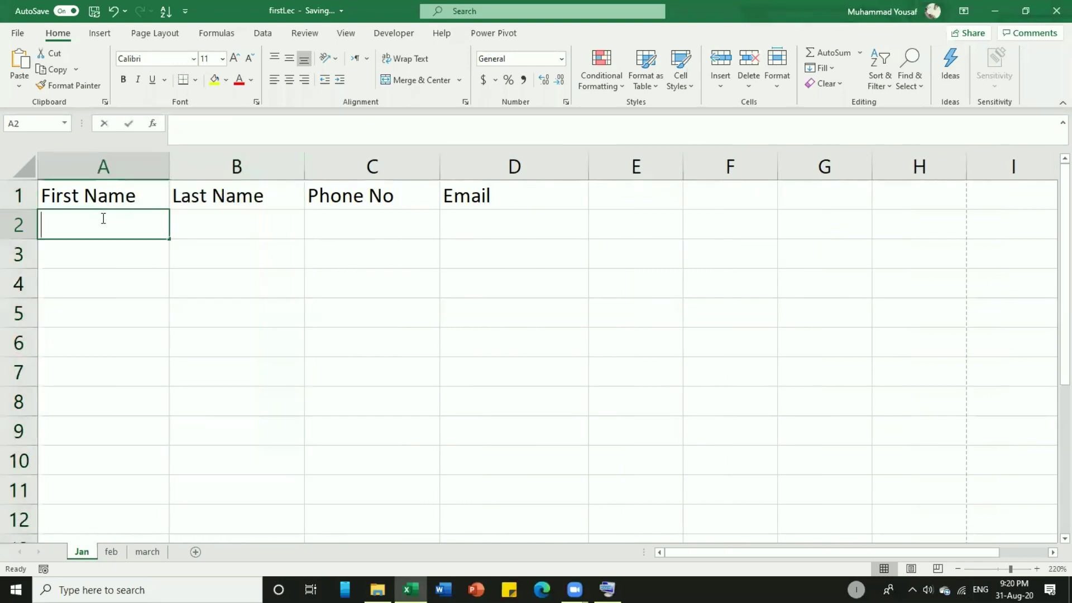
key("Tab")
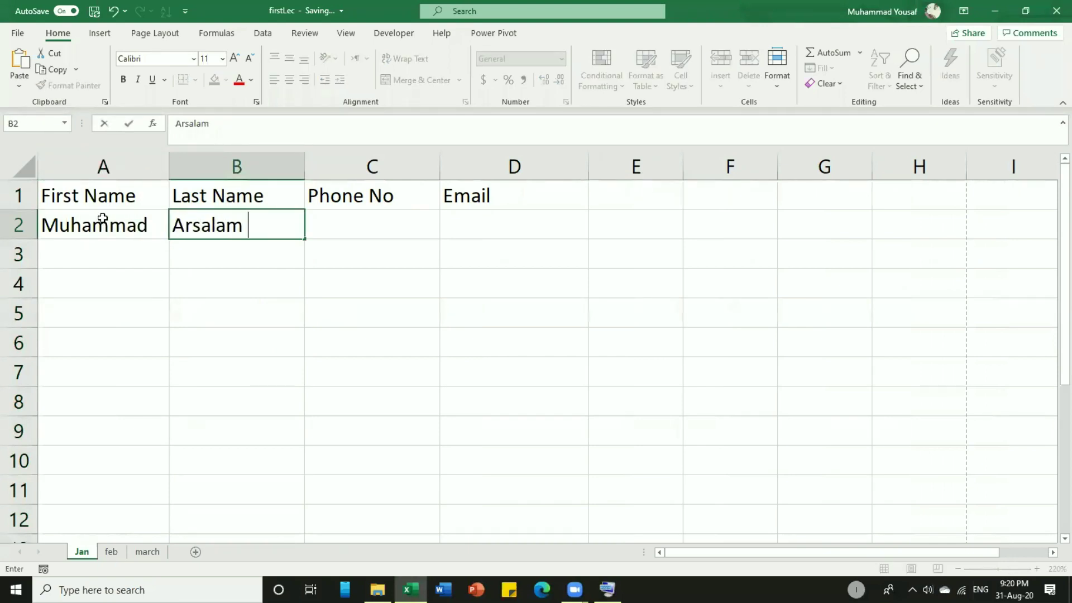
key("Tab")
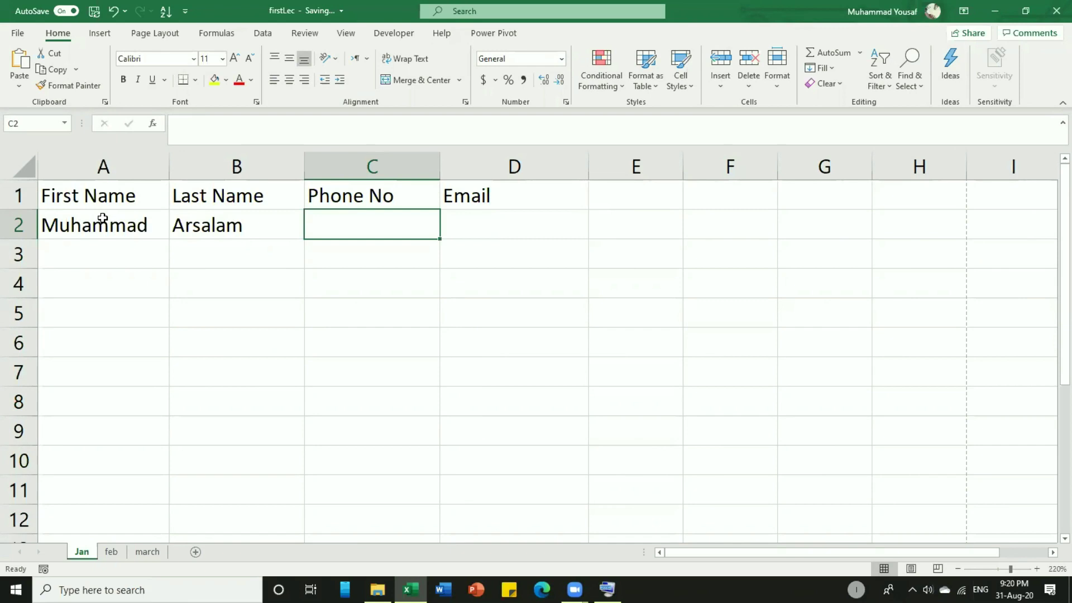
left_click(106, 198)
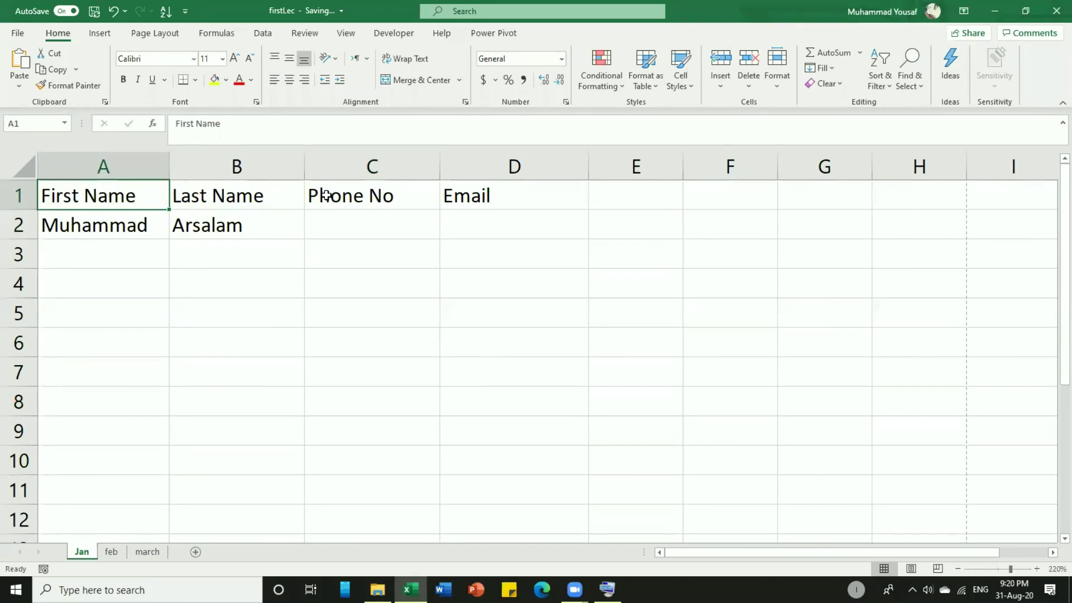
left_click(462, 201)
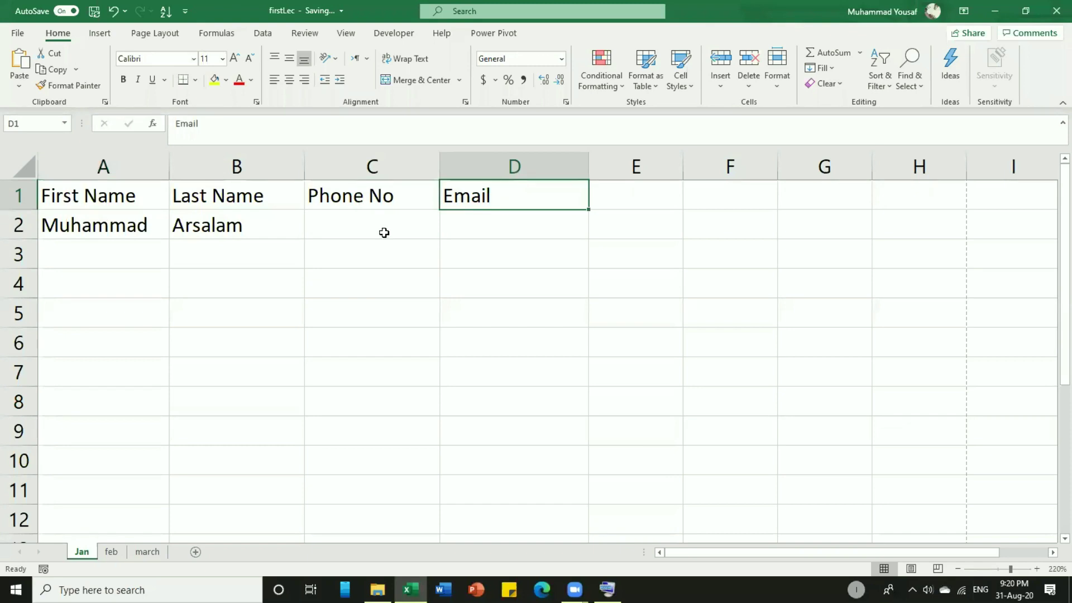
left_click(131, 228)
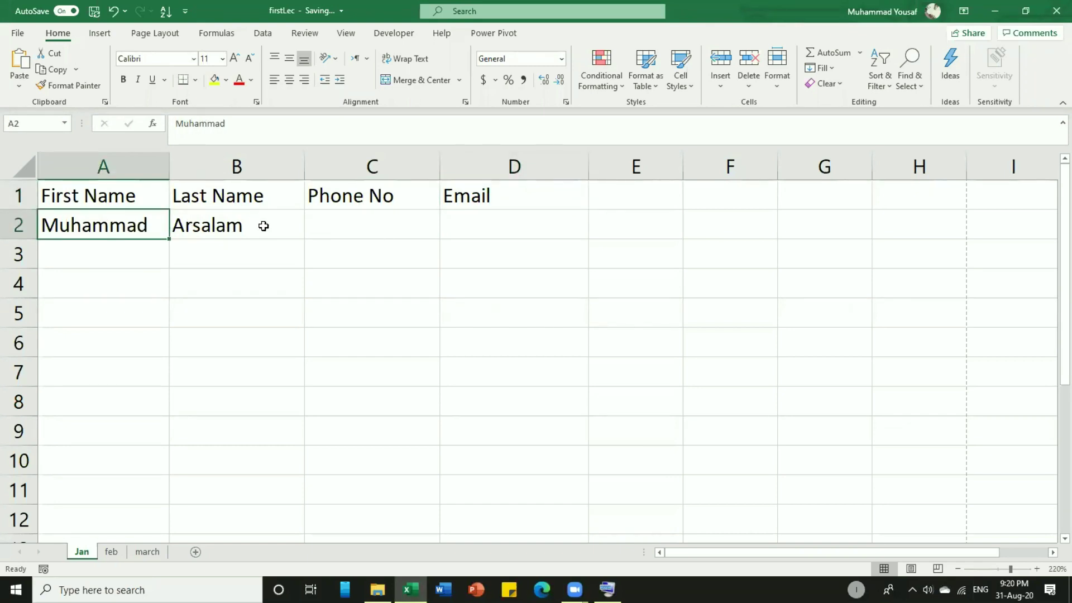
left_click(266, 226)
Enter the contact's phone number in C2 and e-mail address in D2.
left_click(364, 225)
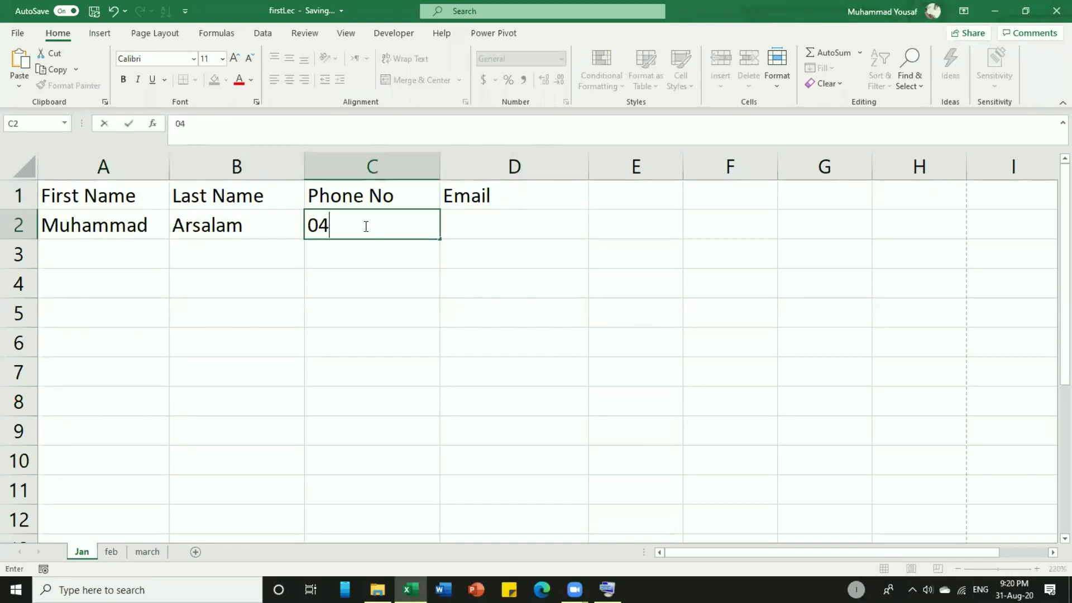
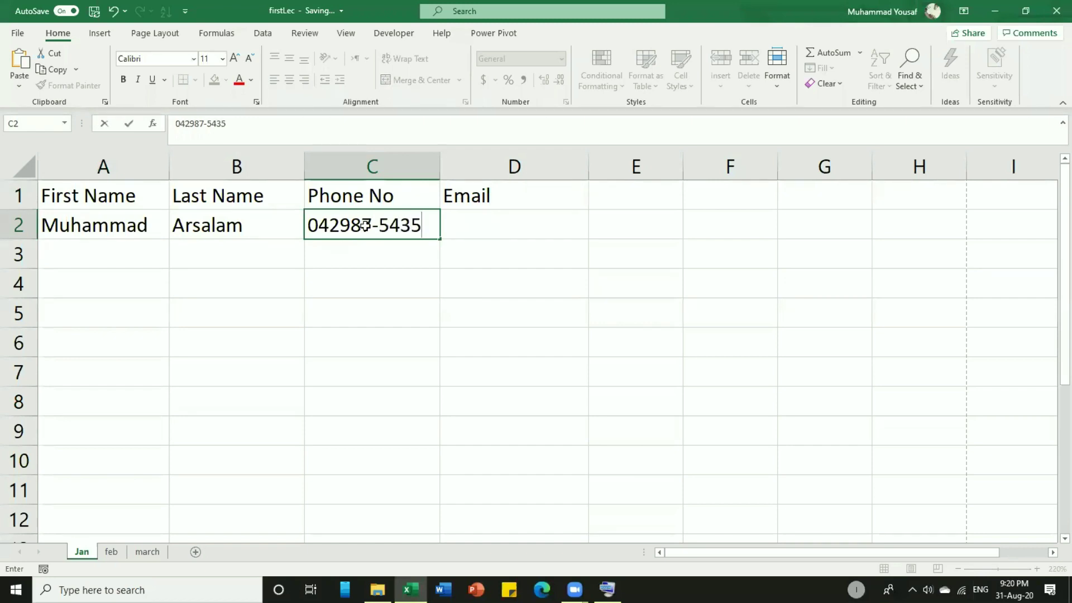
key("Tab")
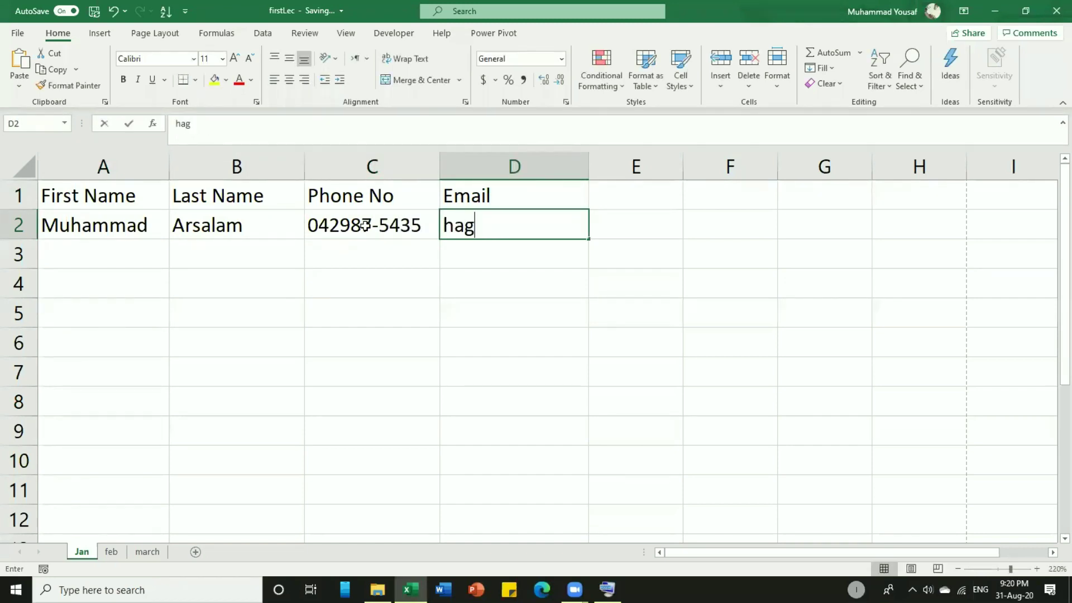
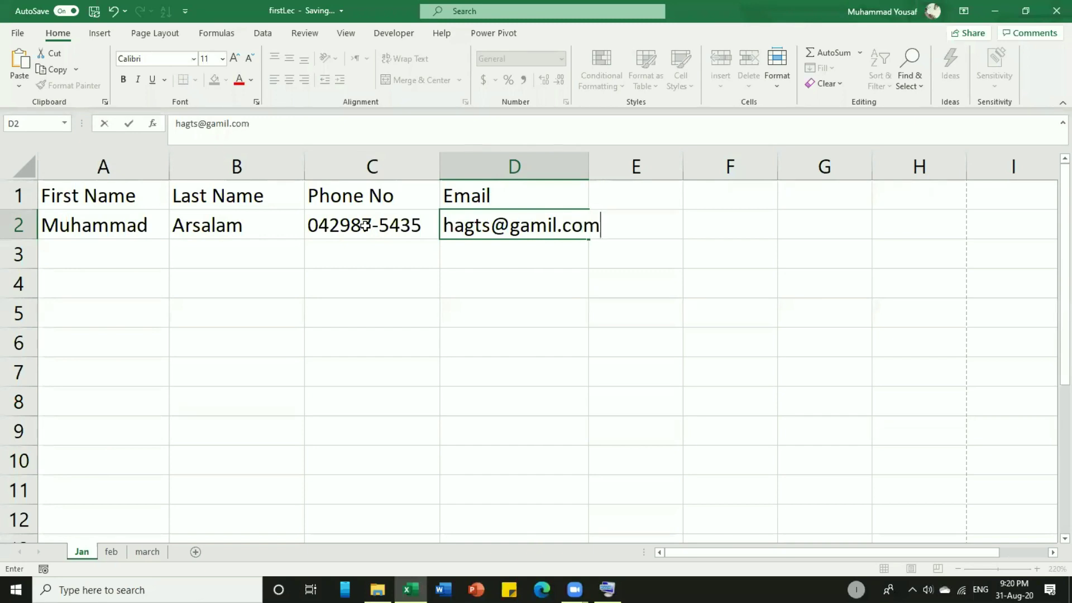
key("Return")
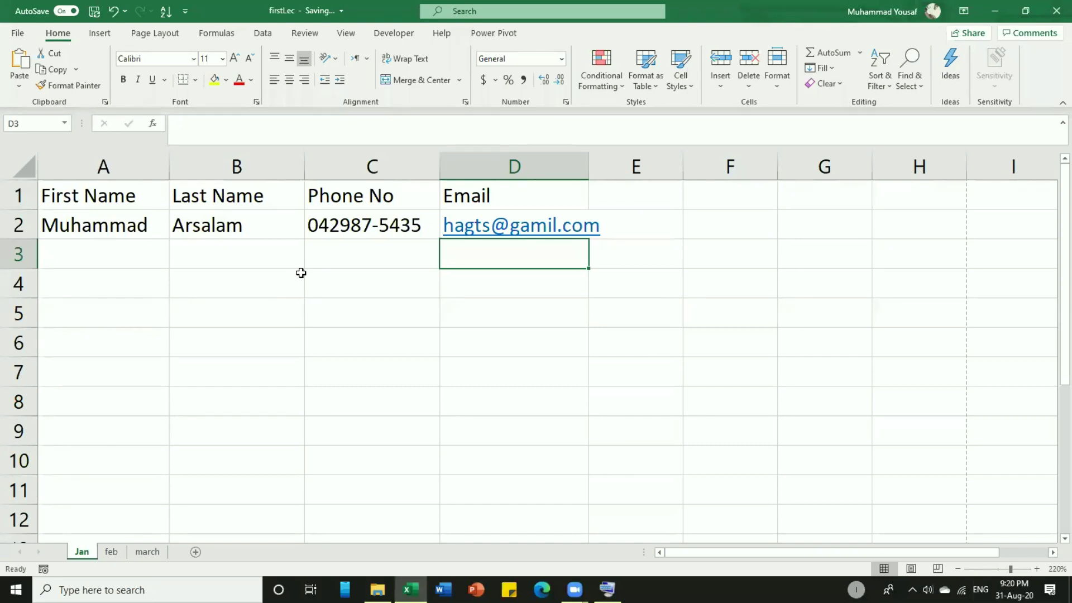
Widen columns D and C to fit the email and phone number.
mouse_move(589, 167)
left_mouse_down()
mouse_move(611, 166)
mouse_move(575, 165)
mouse_move(606, 165)
left_mouse_up()
left_click(330, 165)
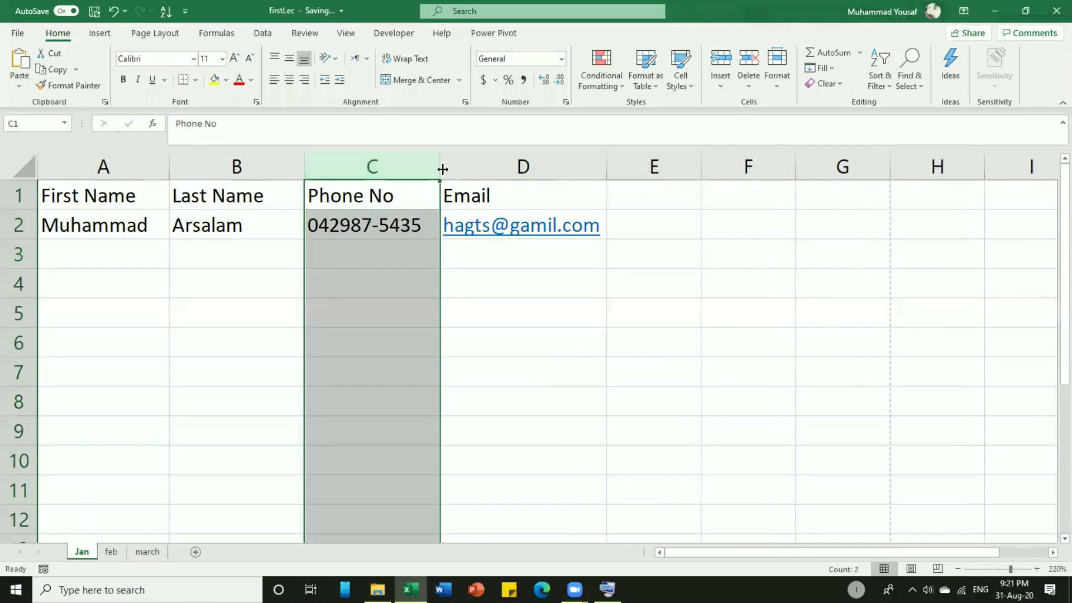
left_click_drag(441, 166, 456, 168)
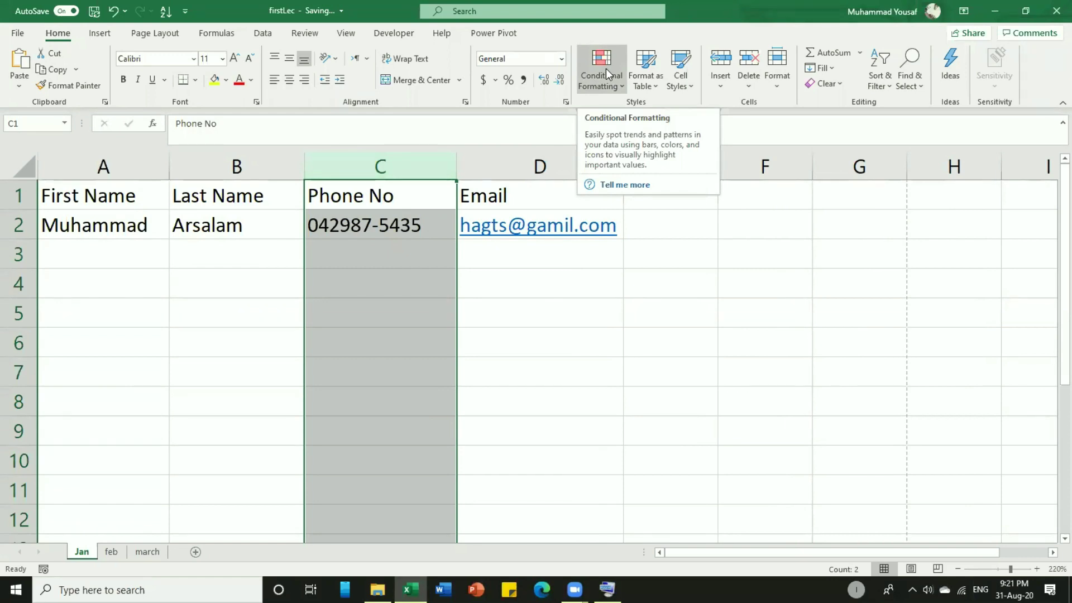
left_click(352, 253)
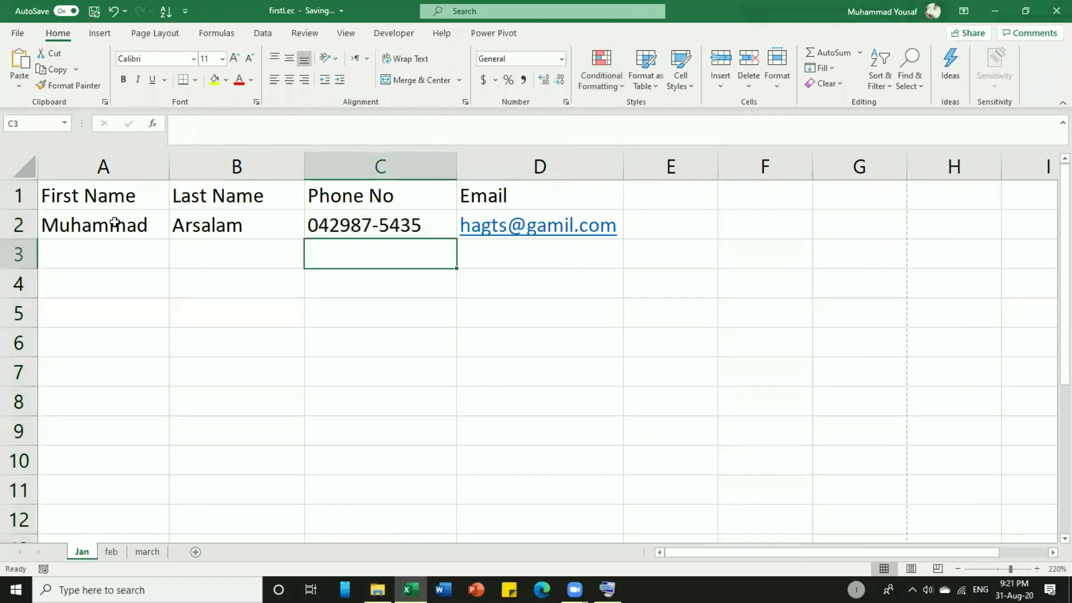
Copy the A2:D2 record and paste it into rows 3, 4 and 5.
left_click_drag(114, 223, 483, 216)
key("ctrl+c")
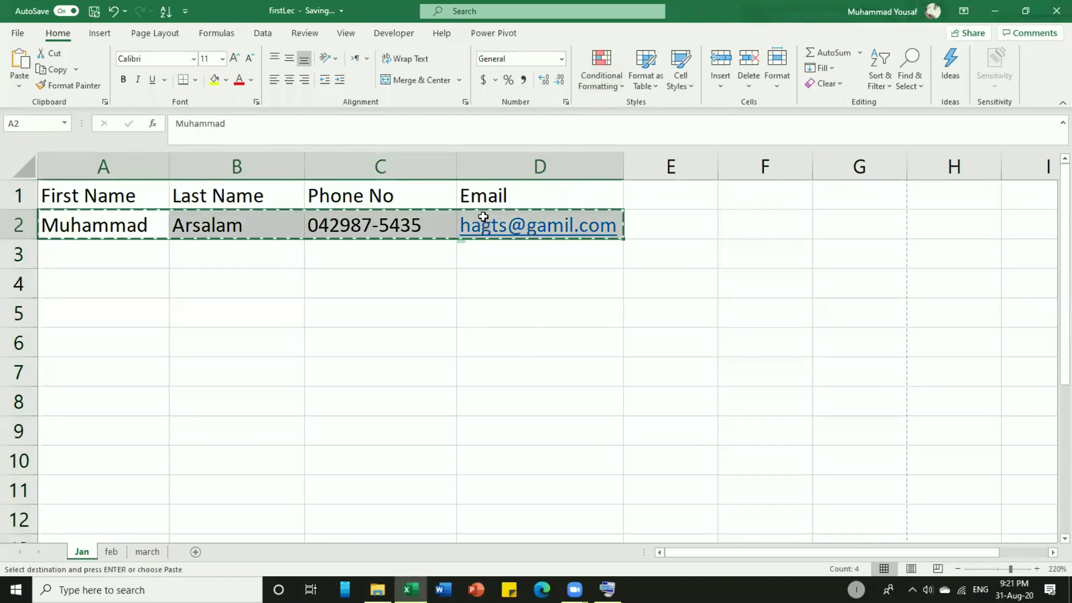
key("ctrl+v")
left_click(104, 247)
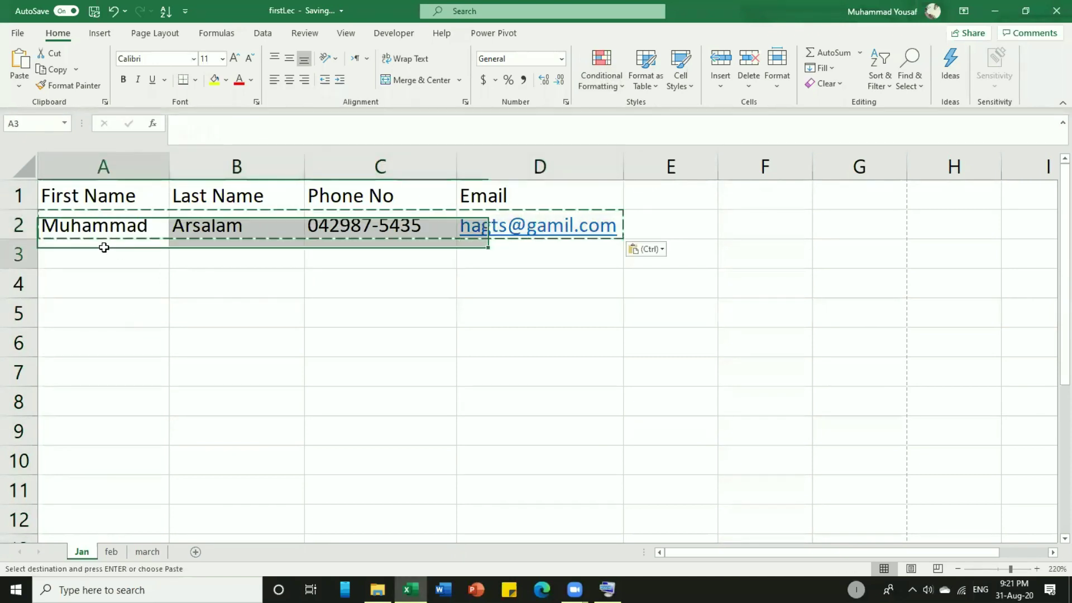
key("ctrl+v")
left_click_drag(105, 227, 548, 248)
left_click(123, 284)
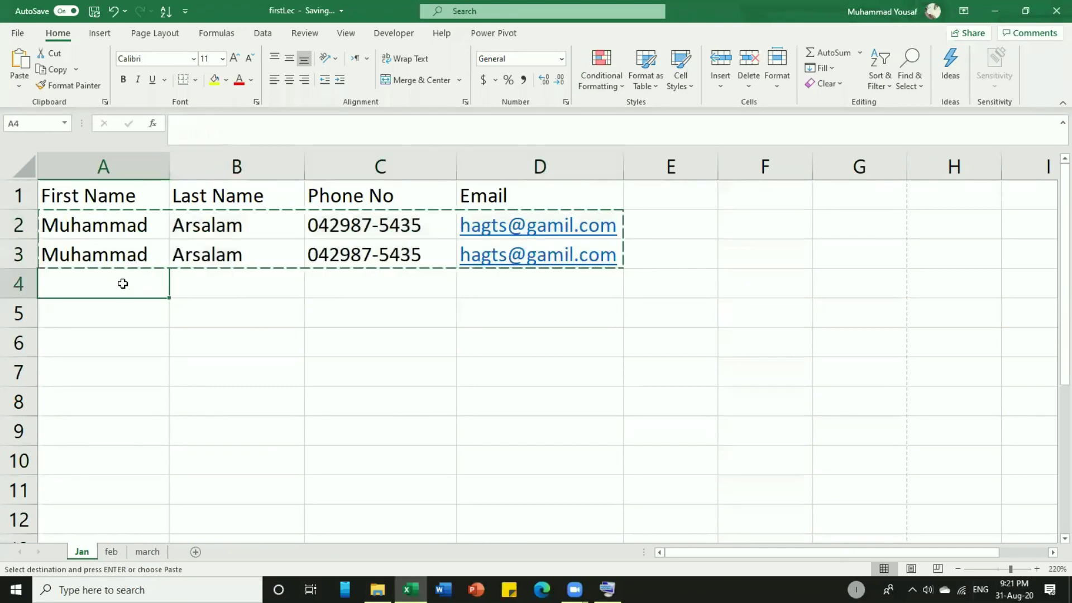
key("ctrl+v")
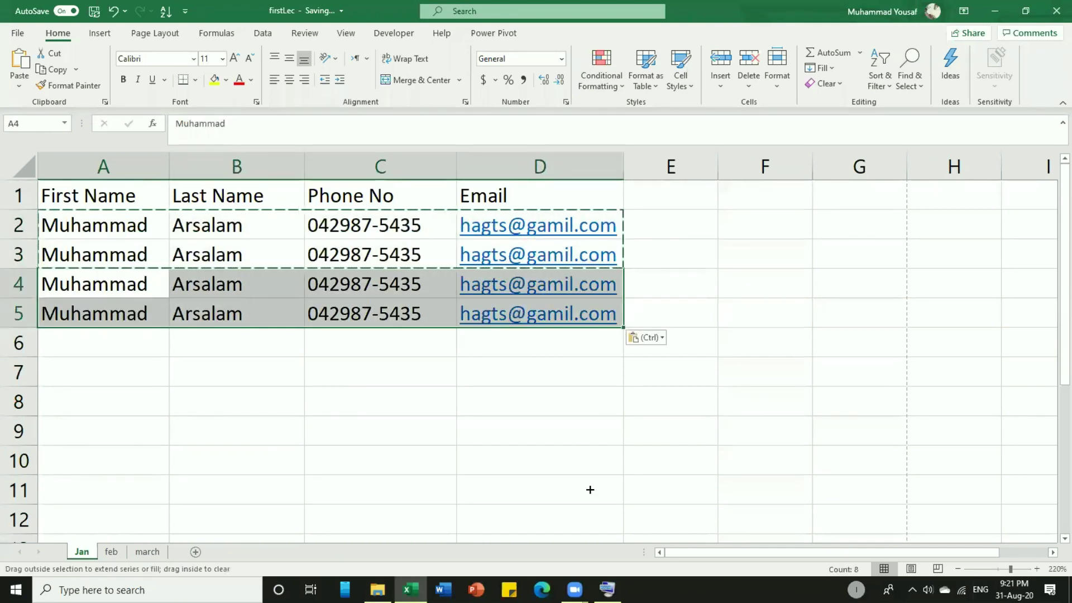
Fill the record down to row 10 and narrow column A so names get cut off.
left_click_drag(591, 490, 591, 463)
left_click(511, 424)
left_click(356, 399)
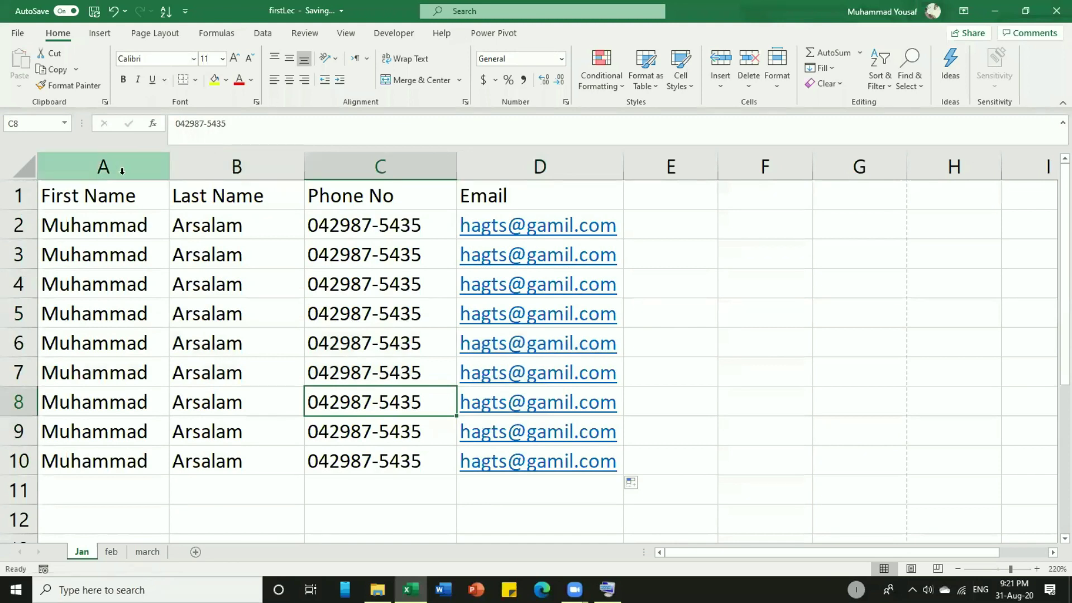
left_click_drag(171, 169, 102, 472)
Apply Wrap Text to A1 so First Name splits onto two lines.
left_click(109, 224)
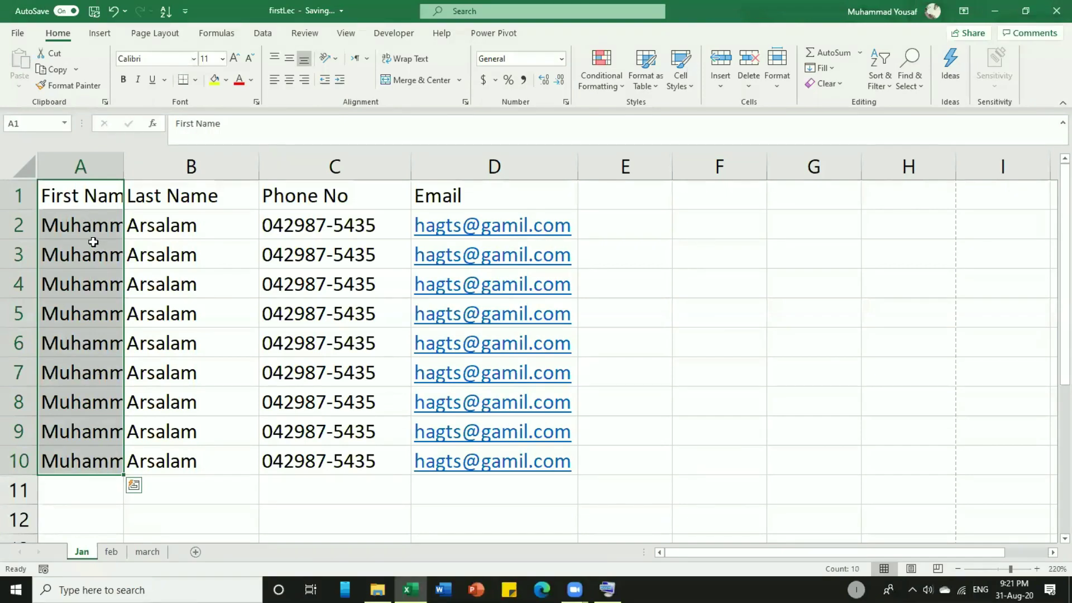
left_click(88, 201)
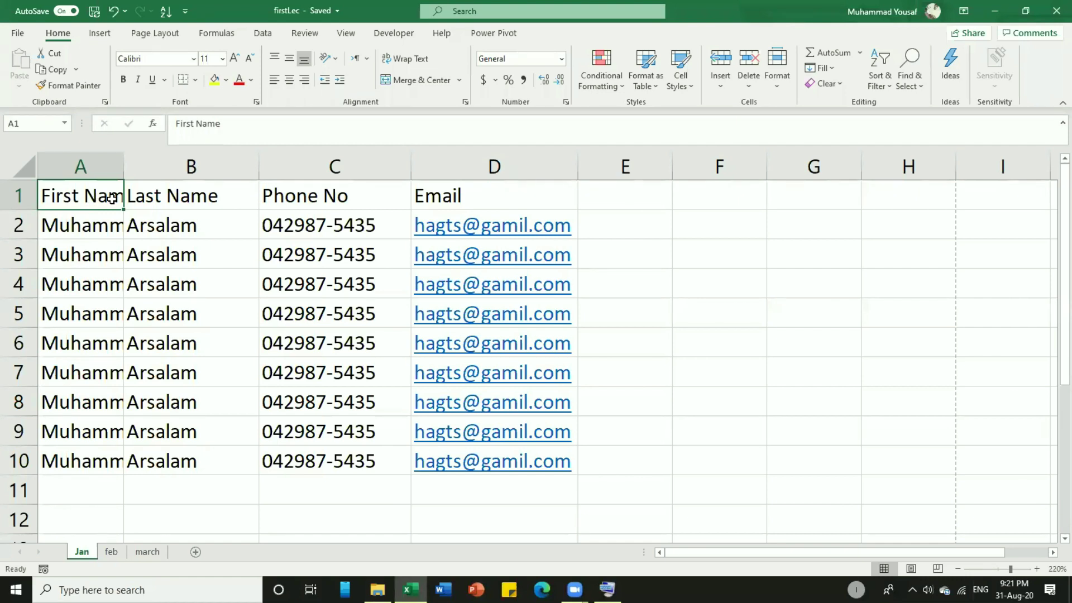
left_click(411, 62)
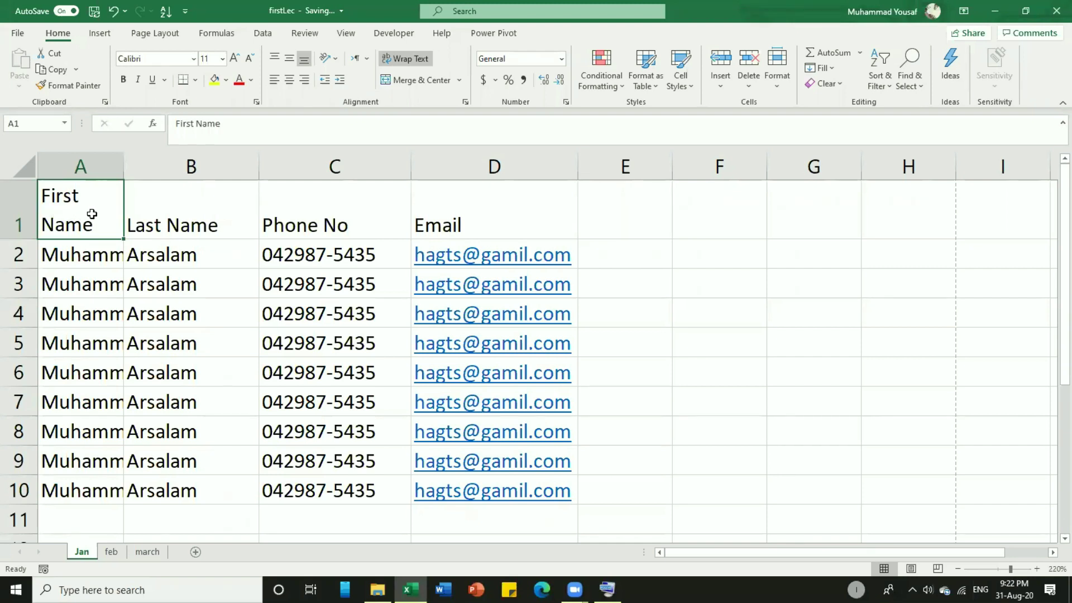
Turn on Wrap Text for the whole of column A.
key("shift+Down")
left_click(87, 170)
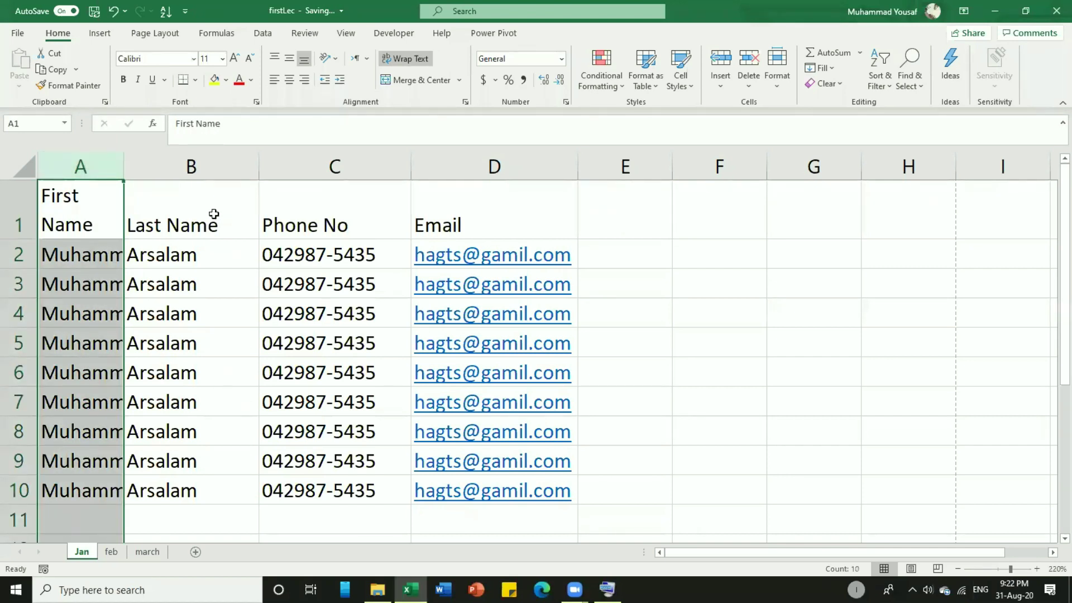
left_click(398, 62)
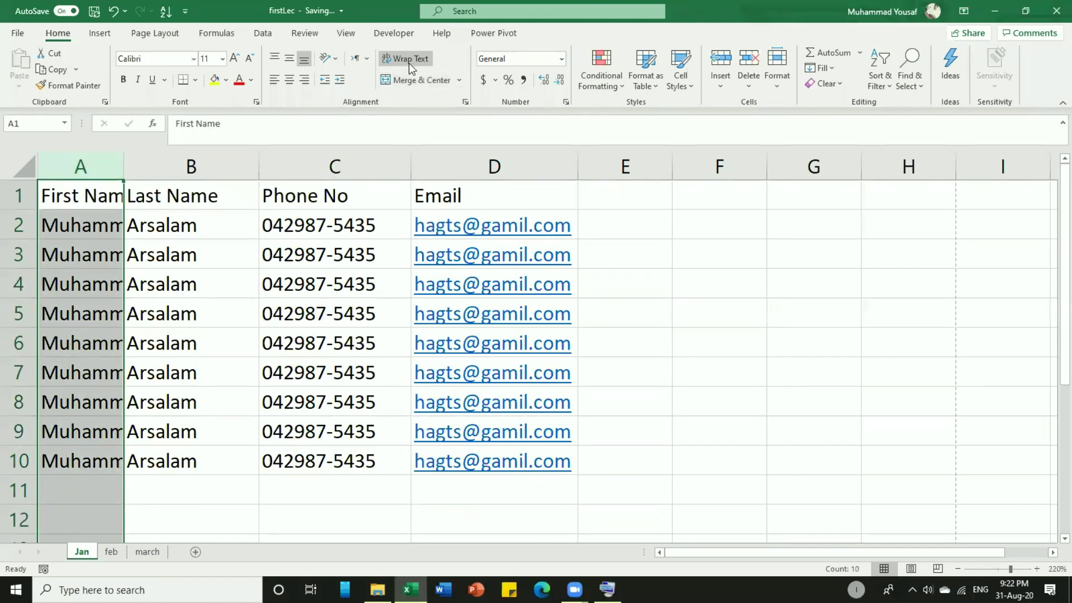
left_click(409, 61)
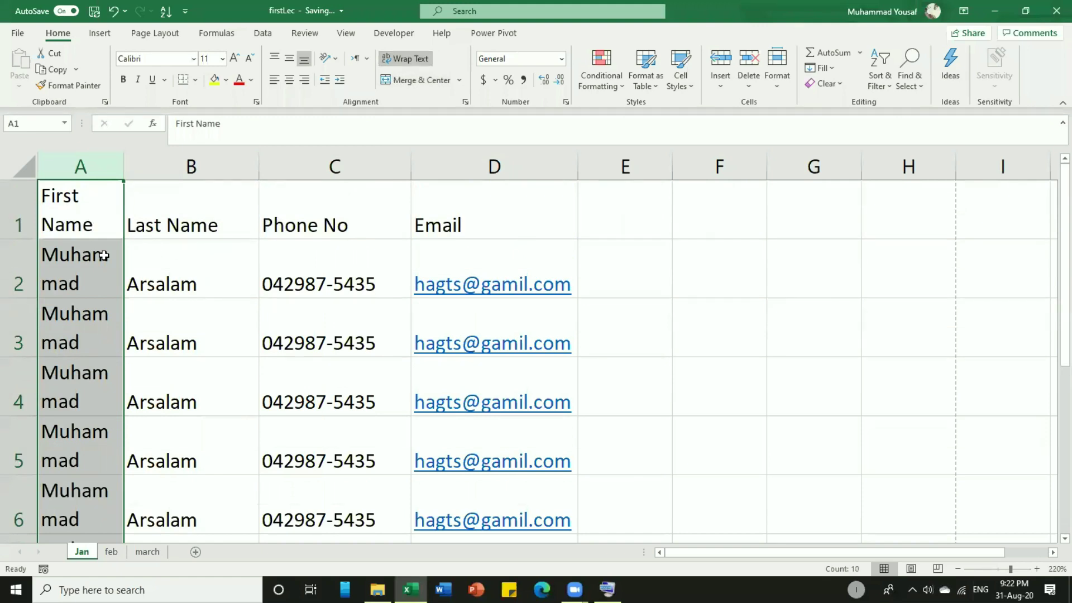
scroll(104, 255, "down", 3)
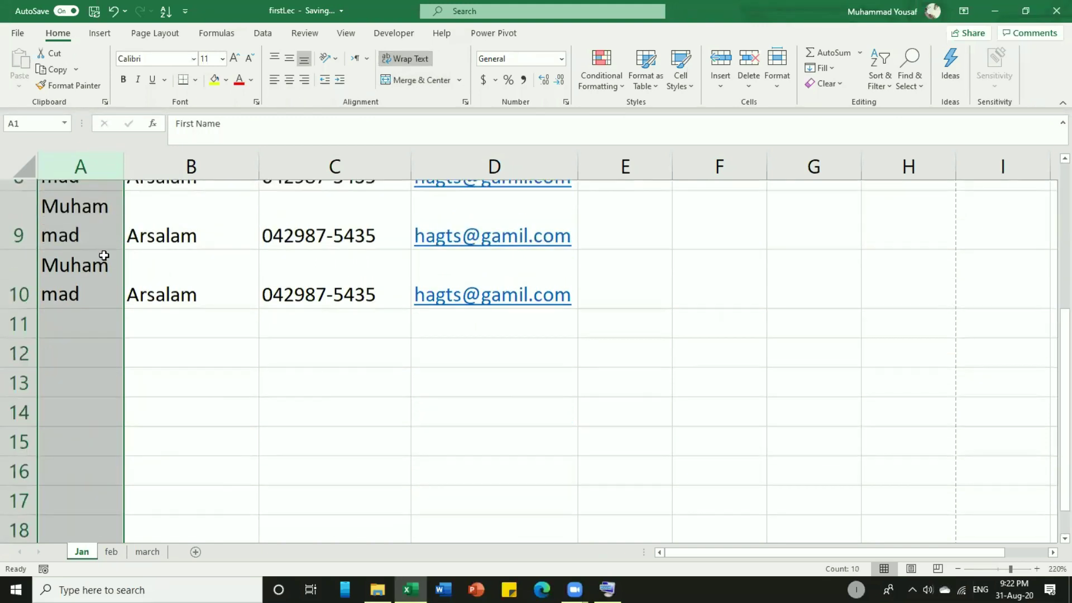
scroll(104, 256, "up", 3)
scroll(104, 255, "down", 4)
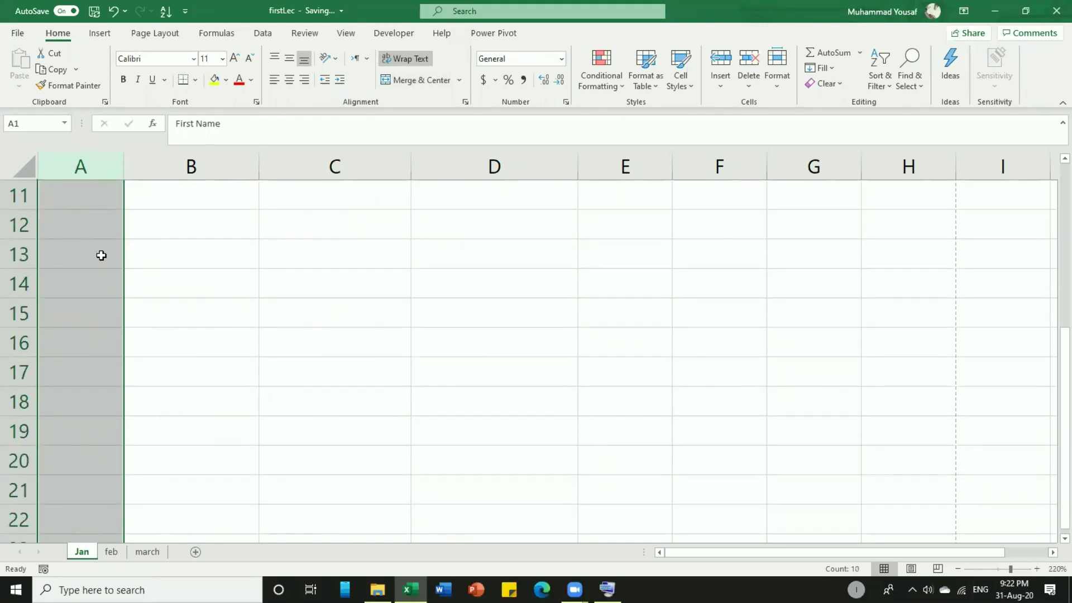
scroll(91, 203, "up", 1)
left_click(89, 257)
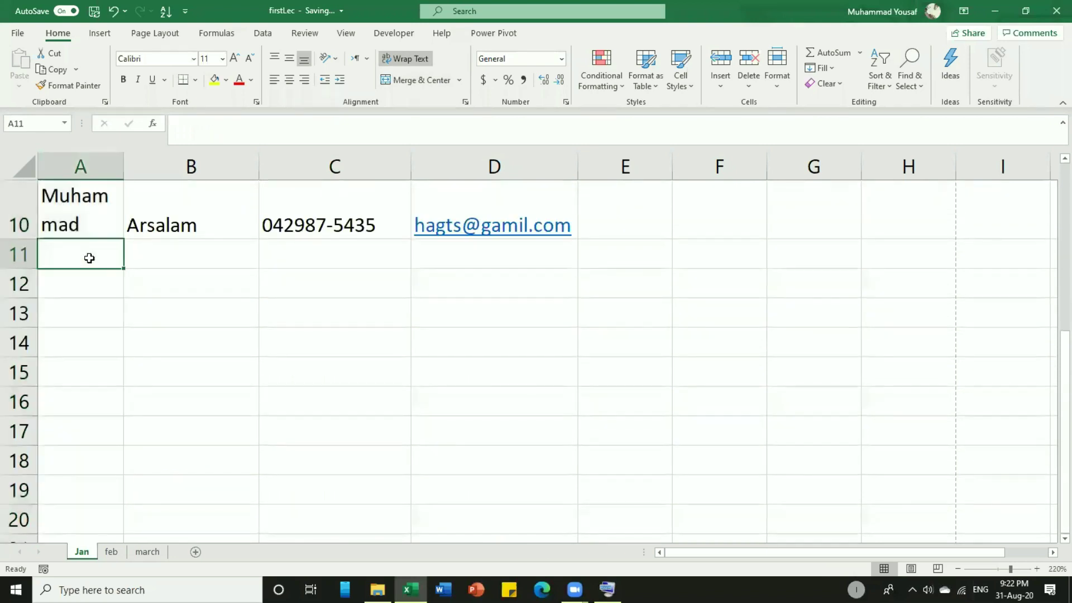
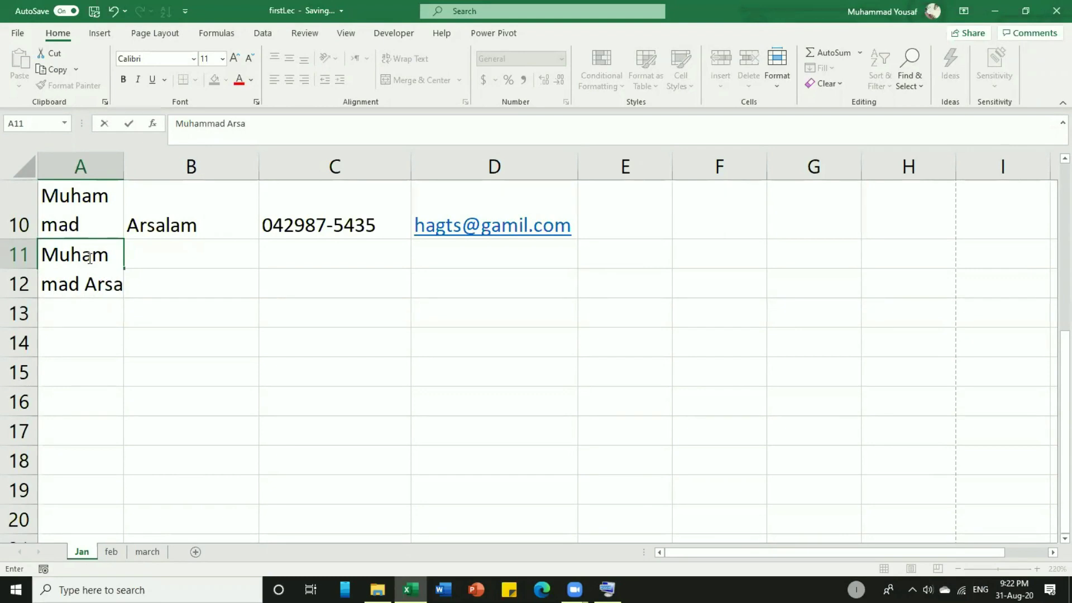
Type a full name into A11 and 'Govt. High School' into A12.
key("Return")
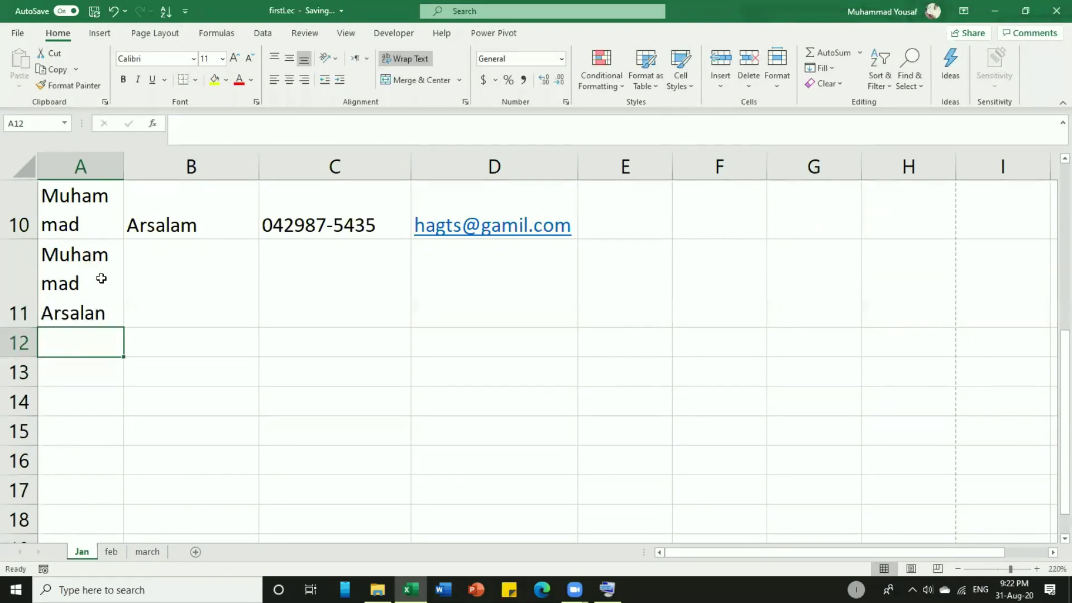
left_click(102, 278)
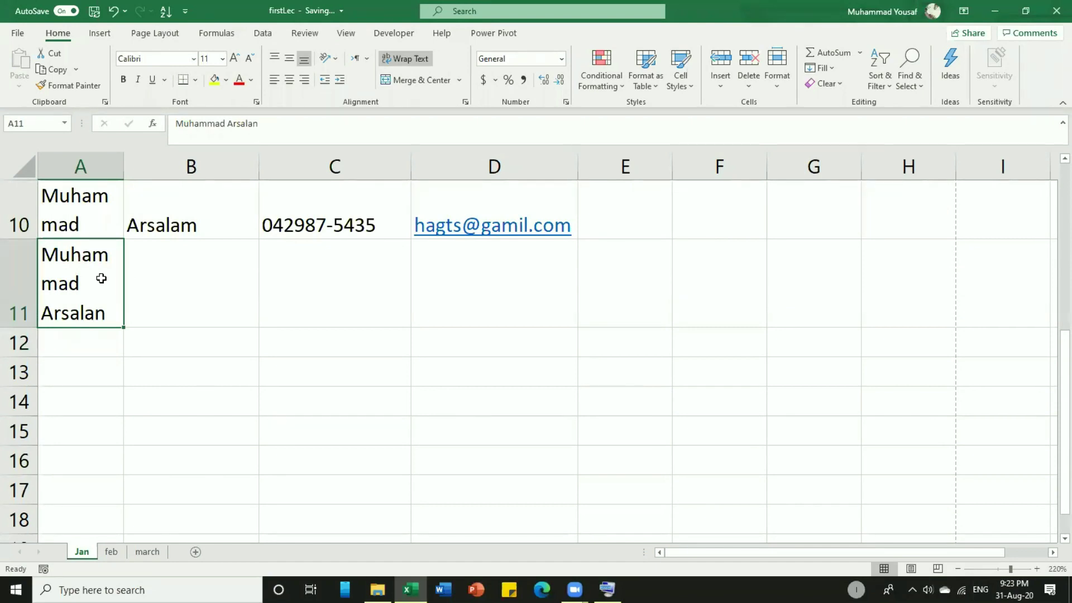
left_click(94, 337)
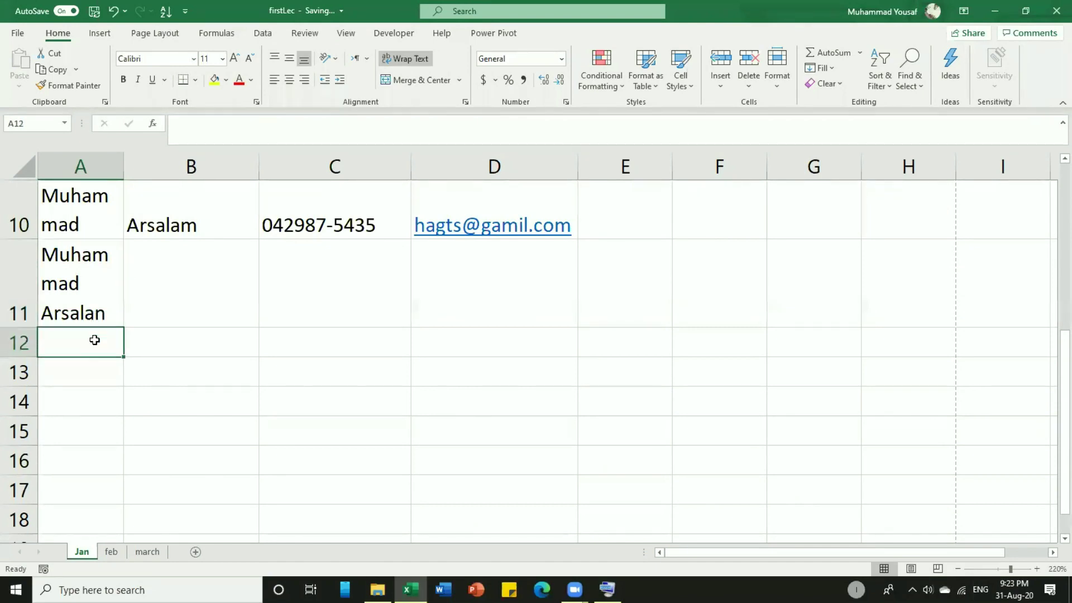
type("Gov")
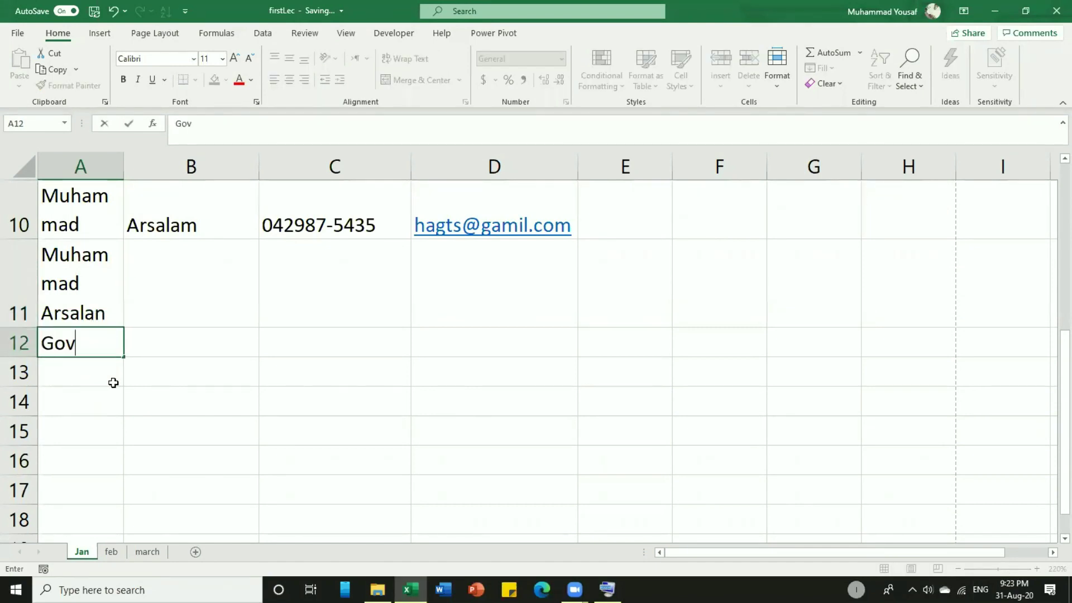
type("t. High School")
key("Return")
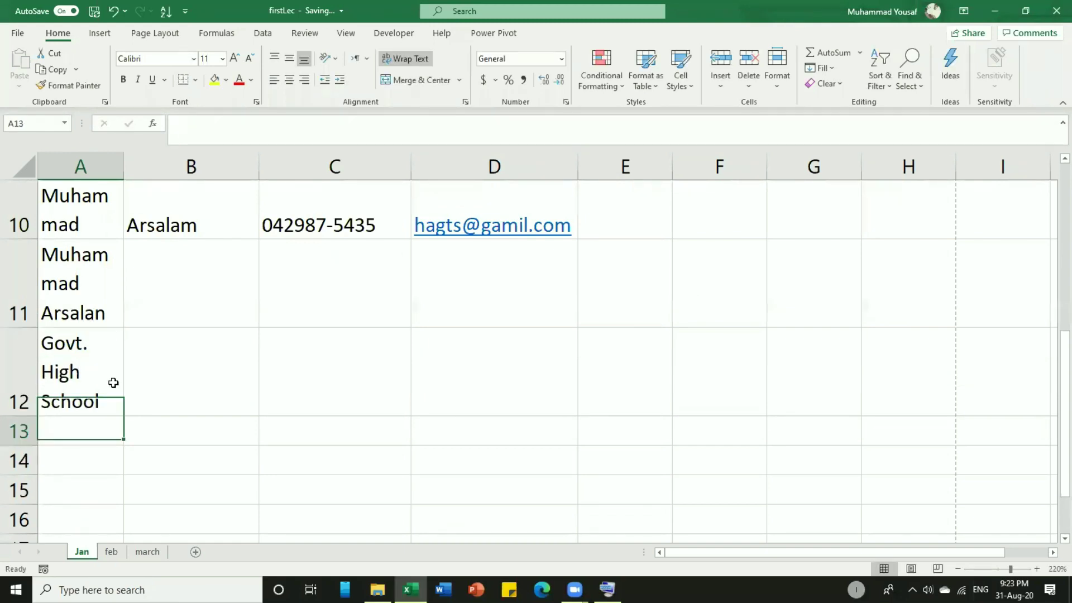
left_click(114, 383)
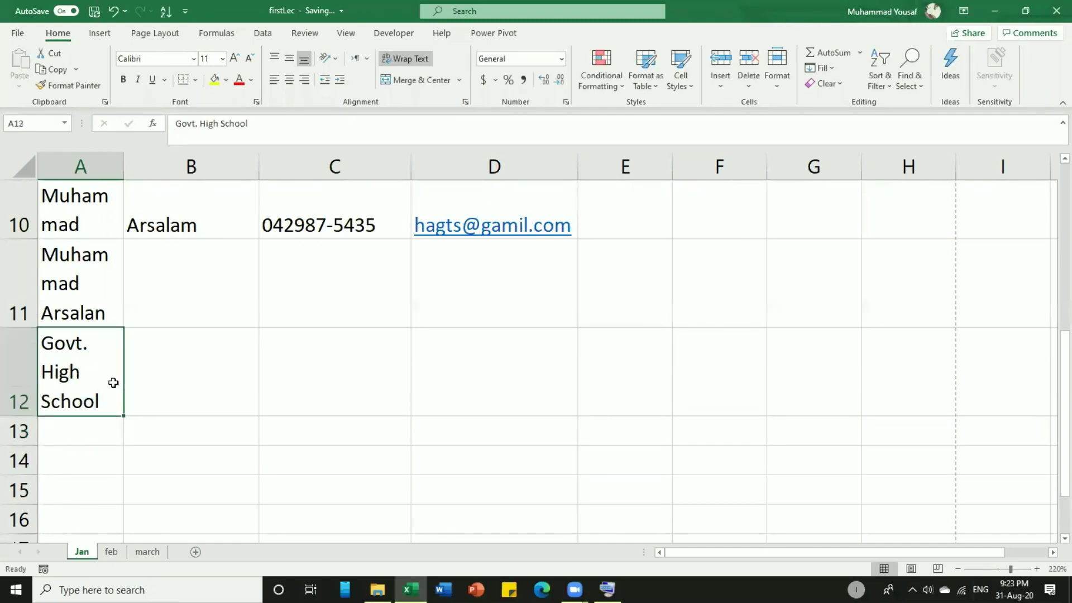
Make header row 1 taller and widen column A so names fit on one line.
scroll(179, 364, "up", 3)
scroll(181, 363, "down", 2)
scroll(85, 363, "down", 2)
scroll(85, 363, "up", 3)
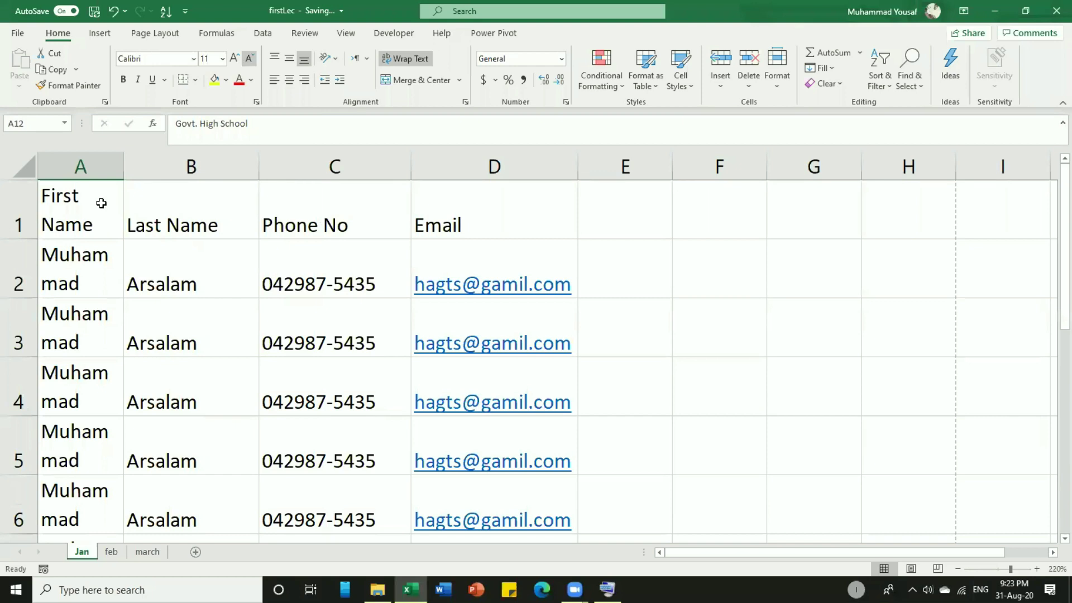
left_click_drag(15, 239, 10, 260)
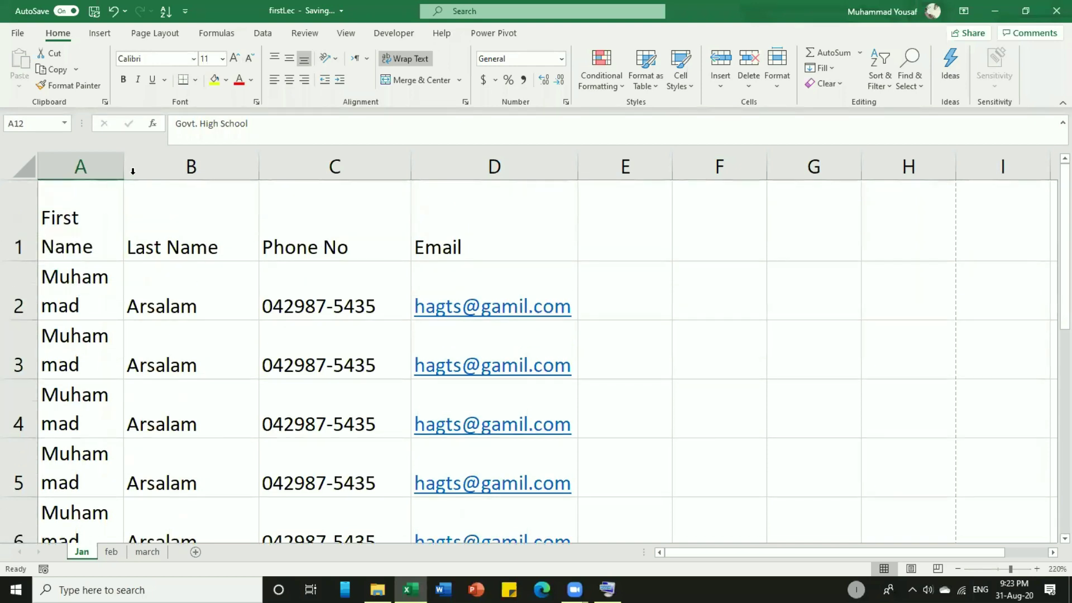
left_click_drag(127, 172, 239, 183)
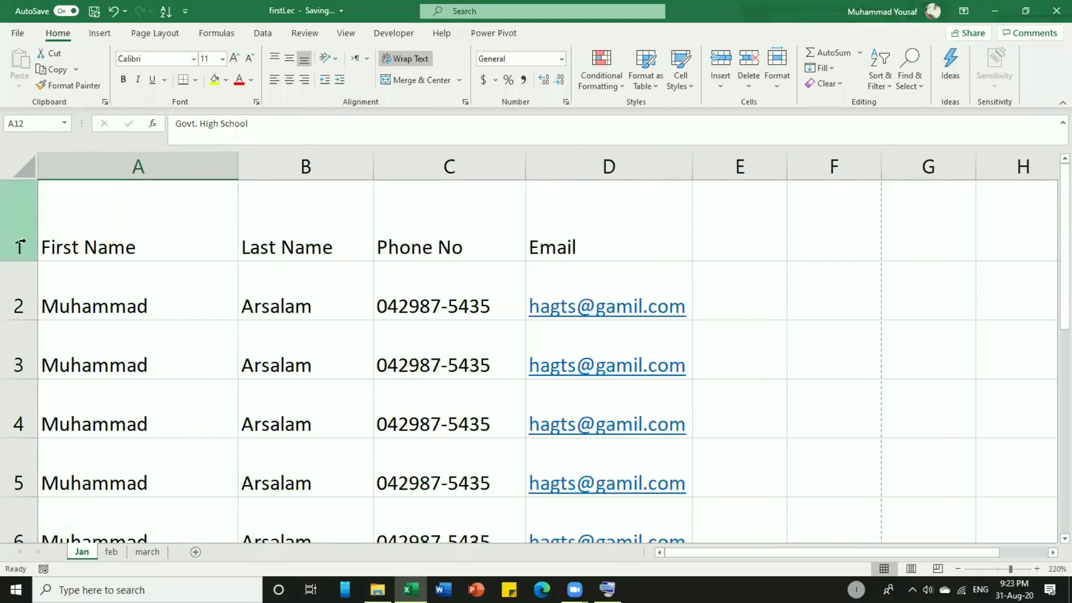
mouse_move(20, 261)
left_mouse_down()
mouse_move(20, 225)
mouse_move(21, 283)
mouse_move(21, 224)
mouse_move(18, 250)
mouse_move(9, 211)
mouse_move(12, 262)
left_mouse_up()
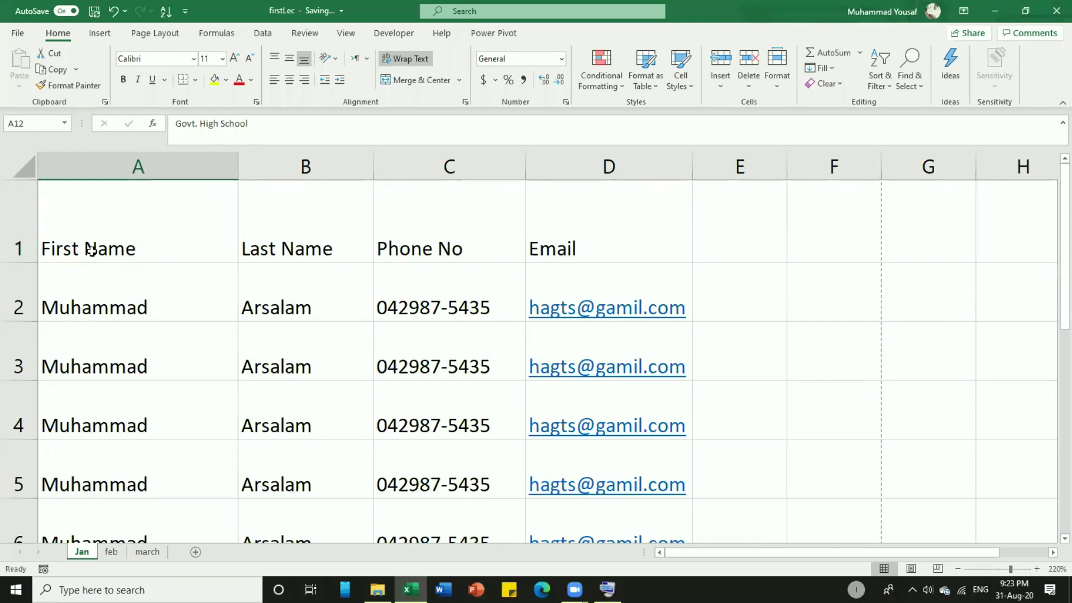
Try top, middle and bottom vertical alignment on the First Name heading in A1.
left_click(125, 247)
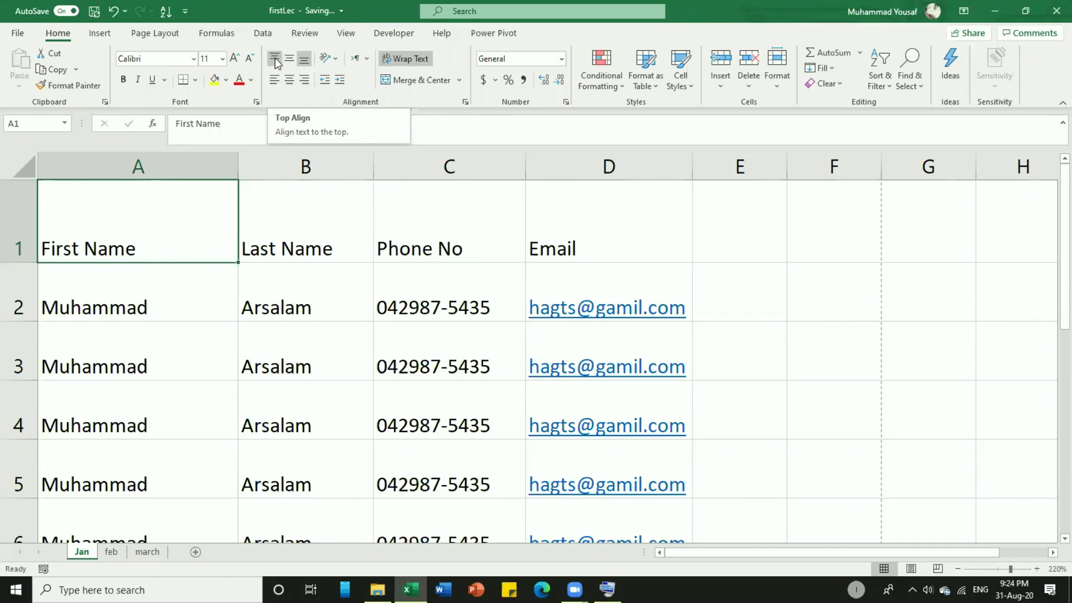
left_click(275, 58)
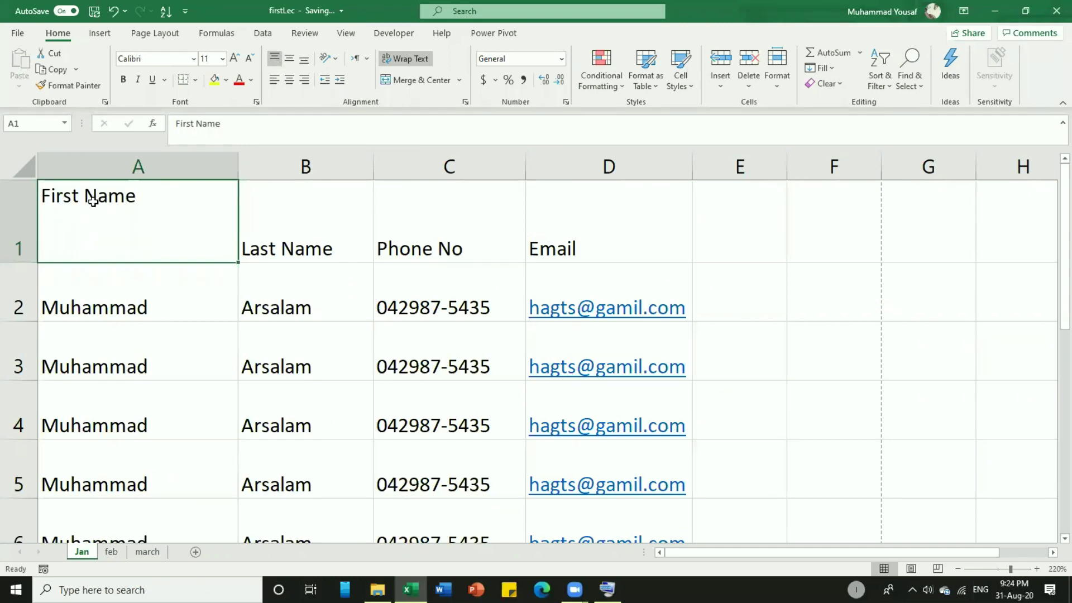
left_click(290, 58)
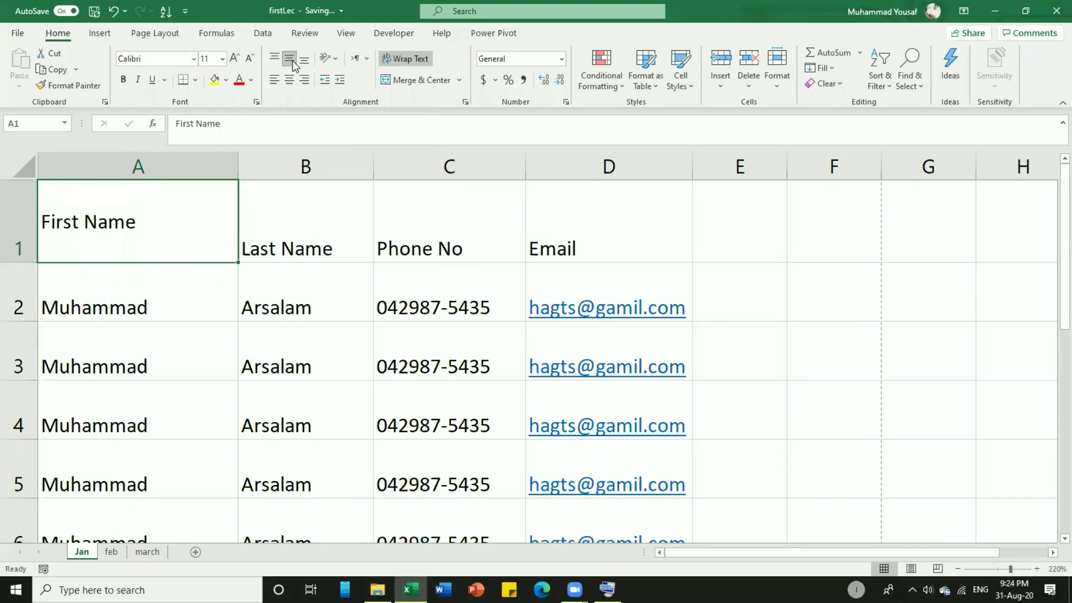
left_click(289, 59)
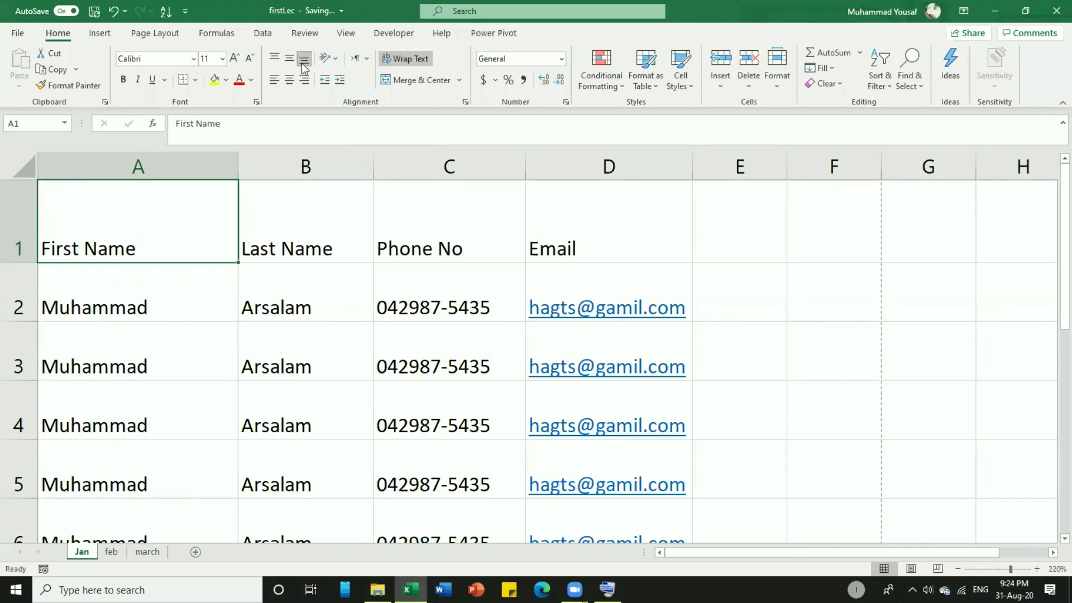
left_click(274, 57)
left_click(289, 58)
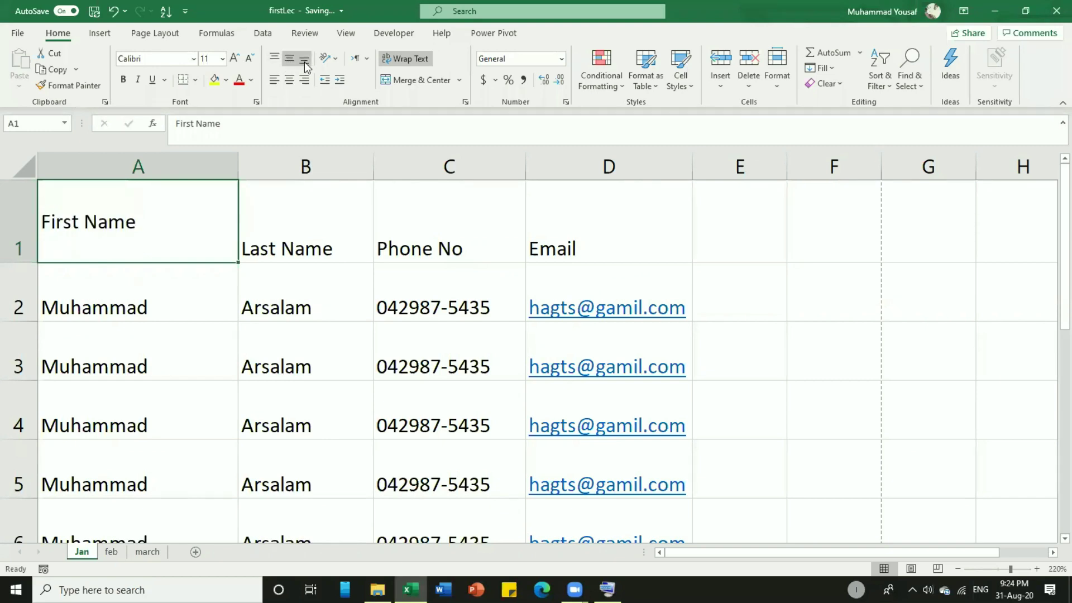
left_click(305, 65)
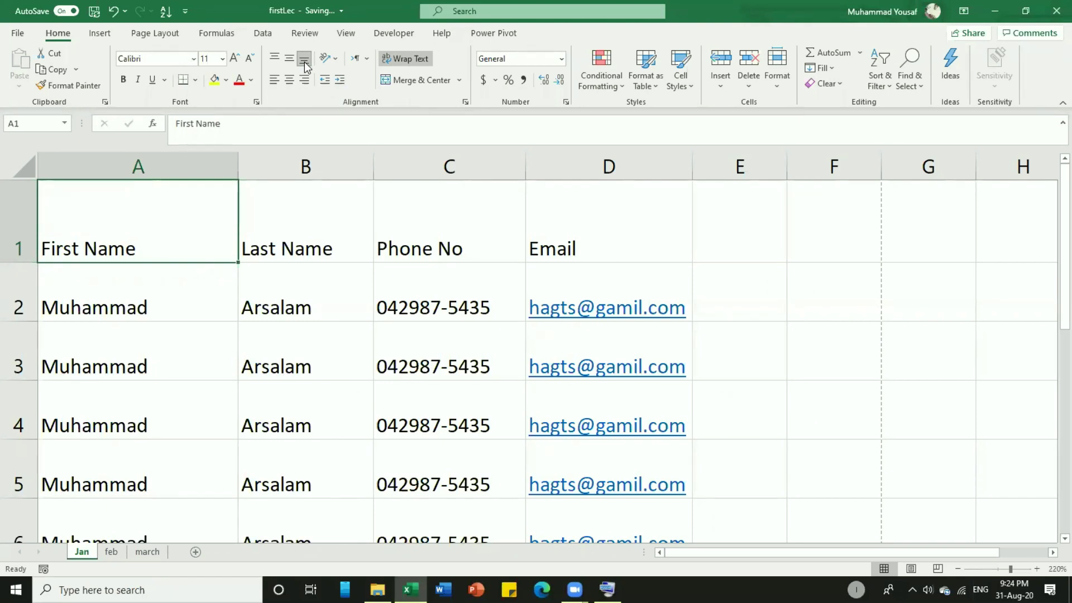
Centre First Name in A1 vertically and horizontally after testing left and right alignment.
left_click(274, 82)
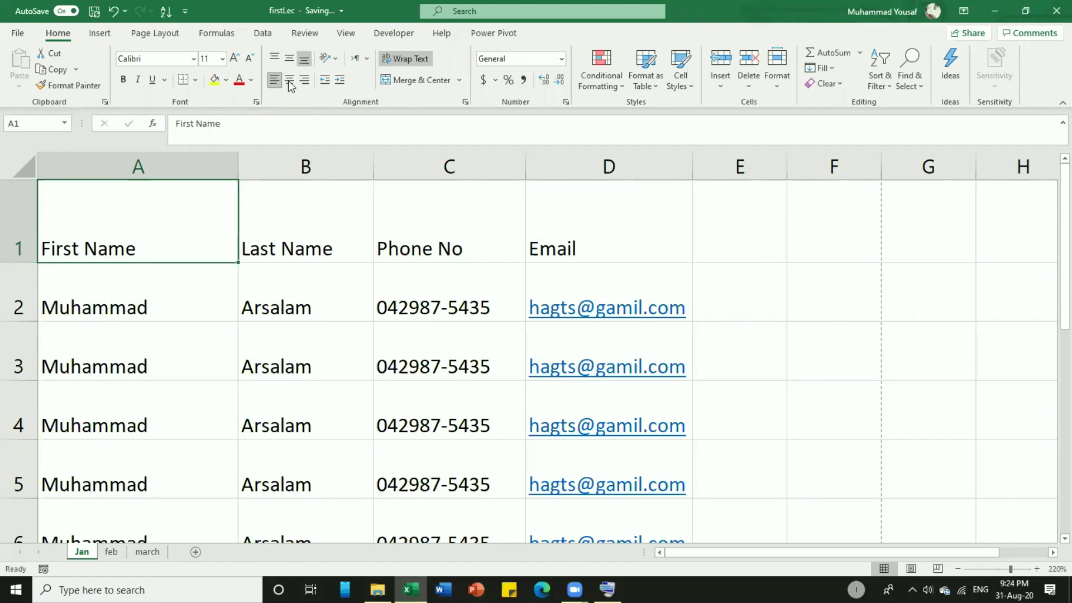
left_click(289, 82)
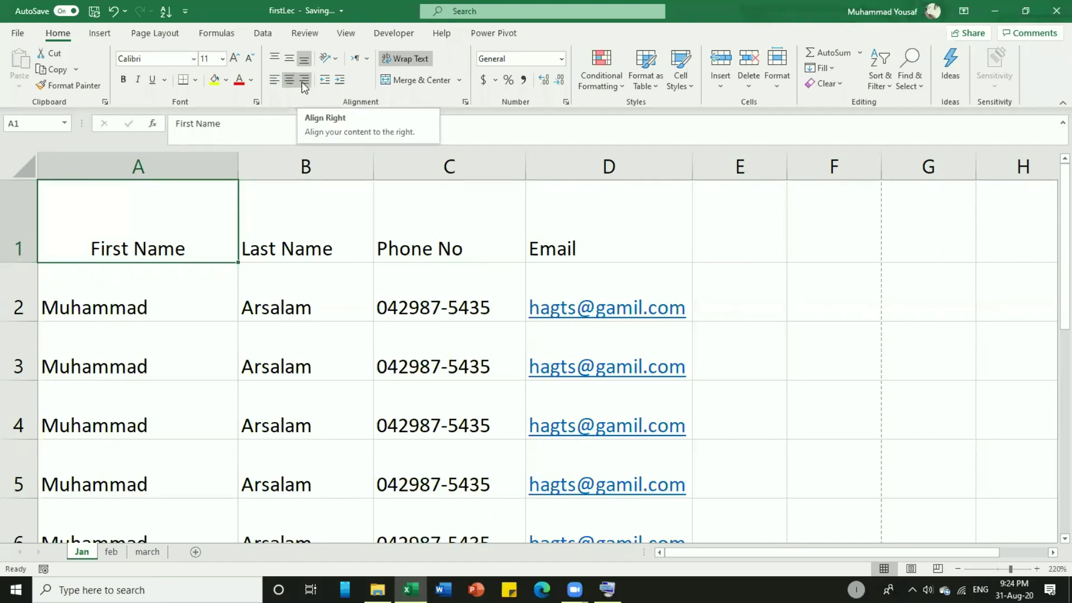
left_click(302, 81)
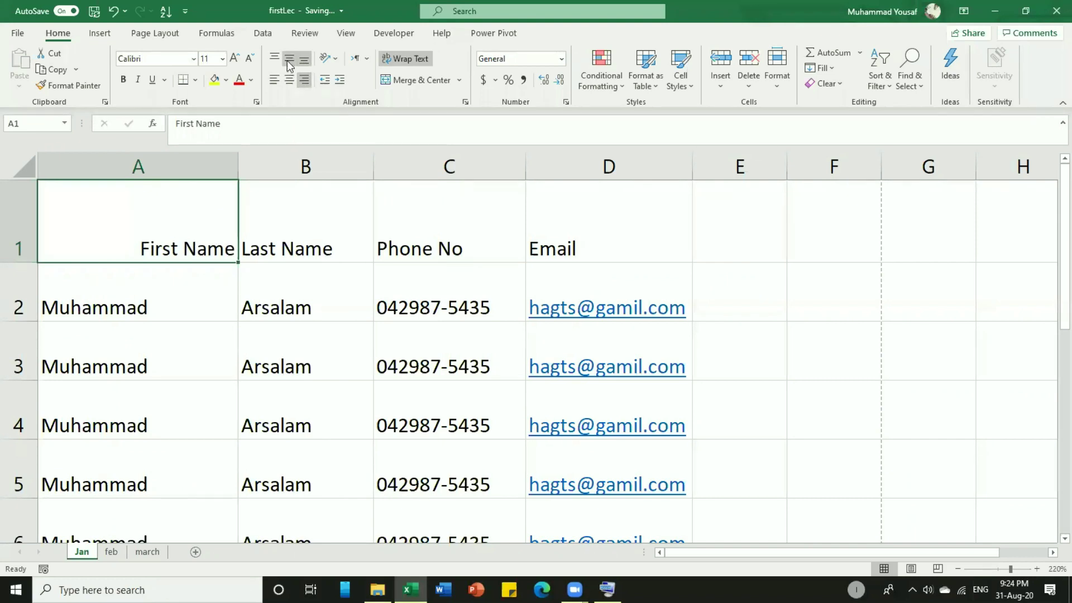
left_click(287, 61)
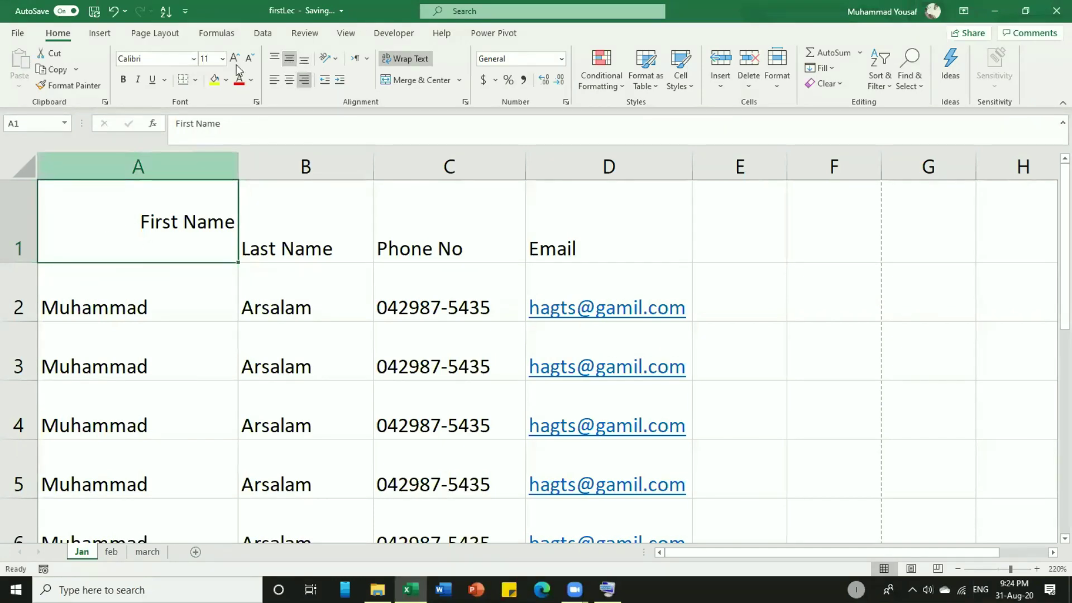
left_click(288, 79)
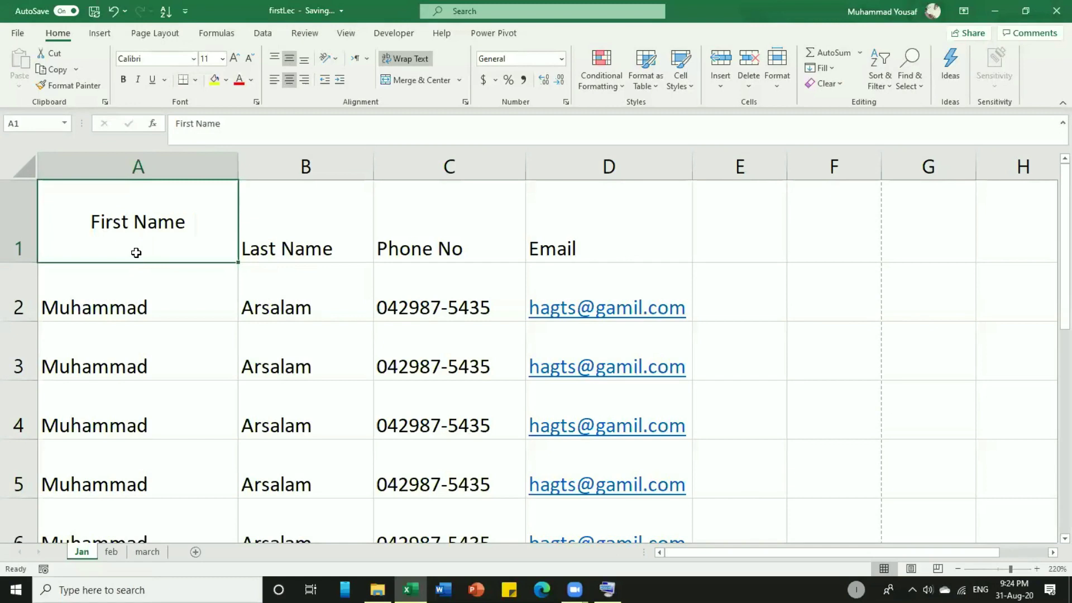
left_click_drag(114, 223, 598, 235)
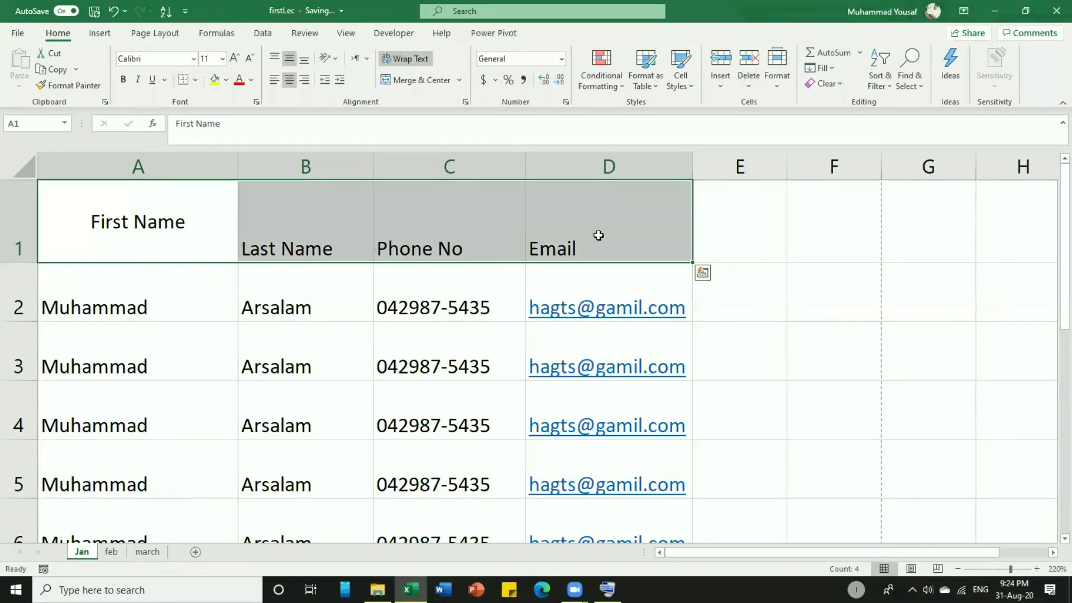
Centre Last Name, Phone No and Email horizontally and vertically, matching First Name.
left_click(289, 60)
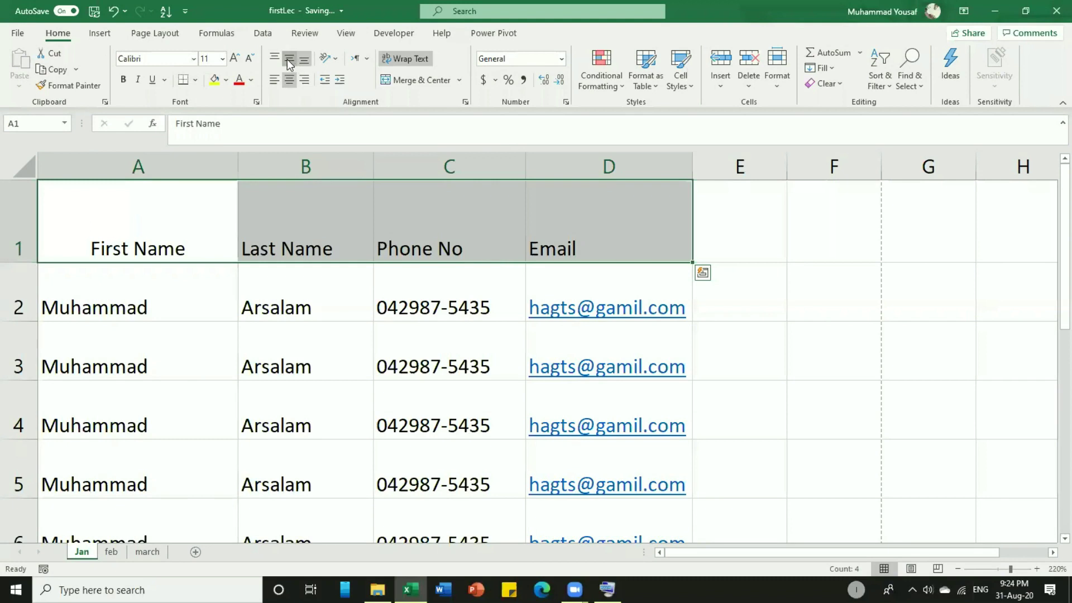
left_click(289, 61)
left_click(290, 80)
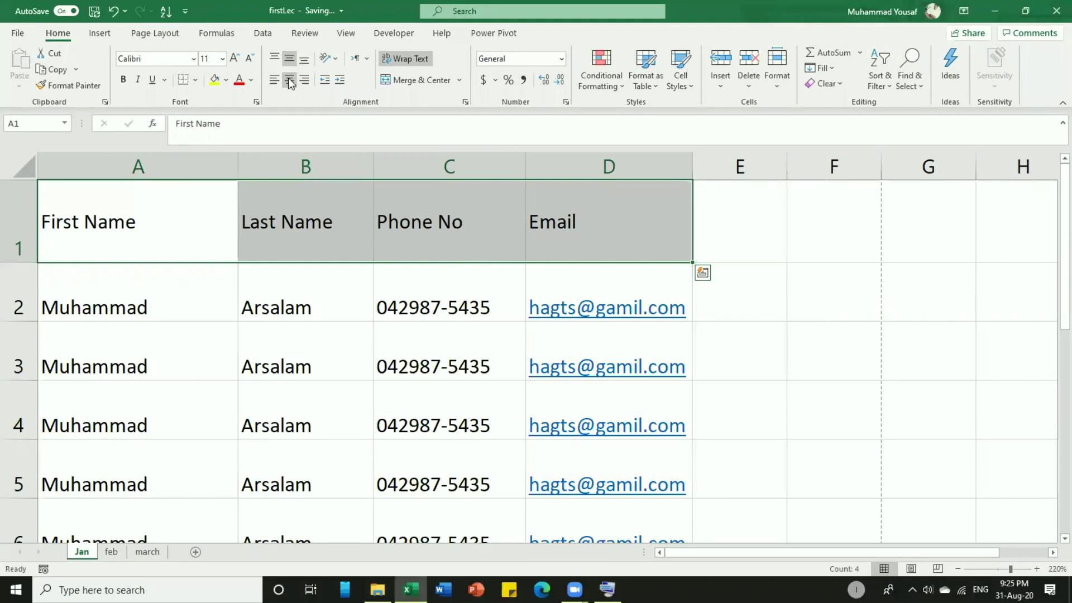
left_click(289, 80)
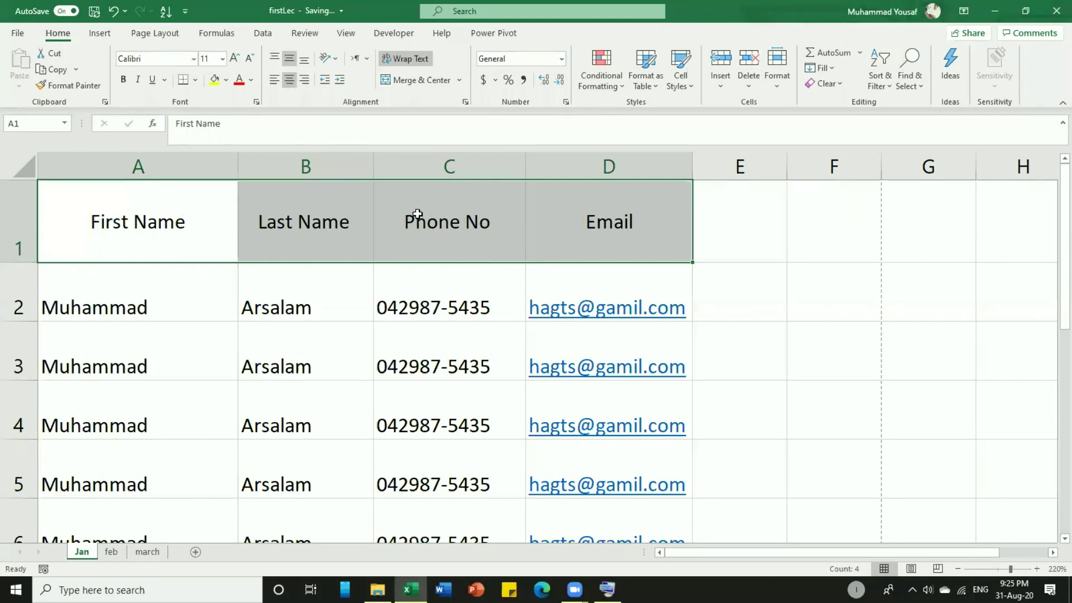
left_click(614, 220)
left_click(195, 234)
left_click(304, 222)
left_click(446, 223)
left_click(589, 220)
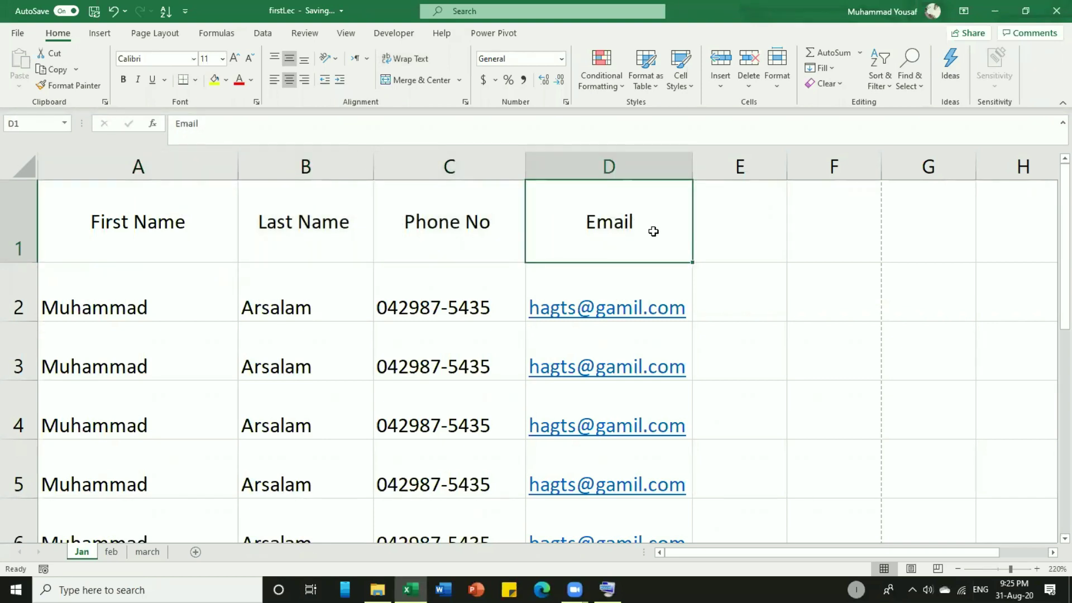
left_click_drag(654, 231, 201, 256)
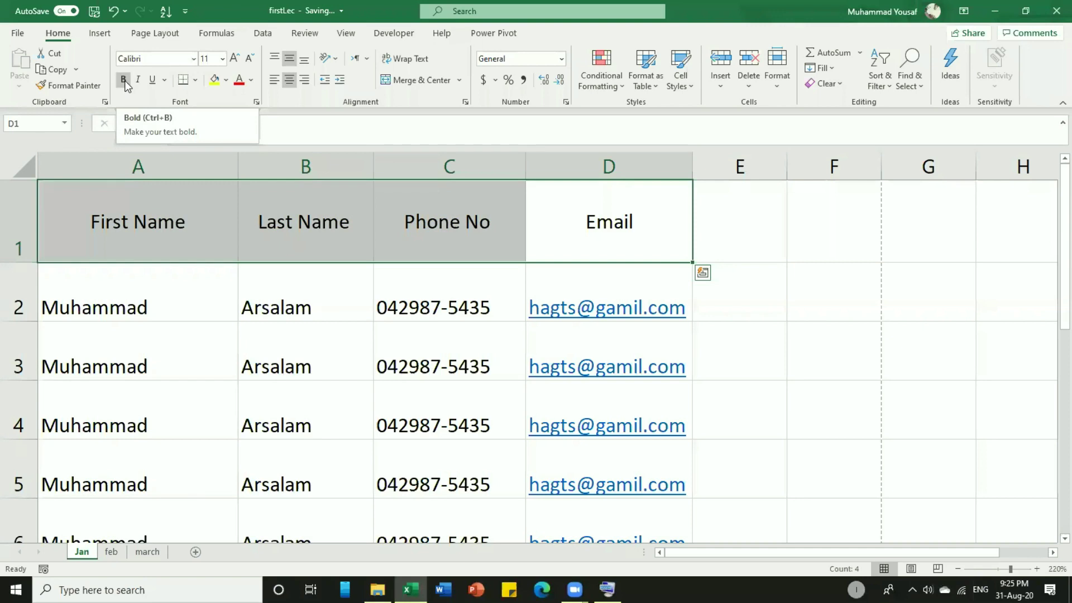
Make the header labels bold and double-underlined in Algerian at size 12.
left_click(125, 81)
left_click(152, 80)
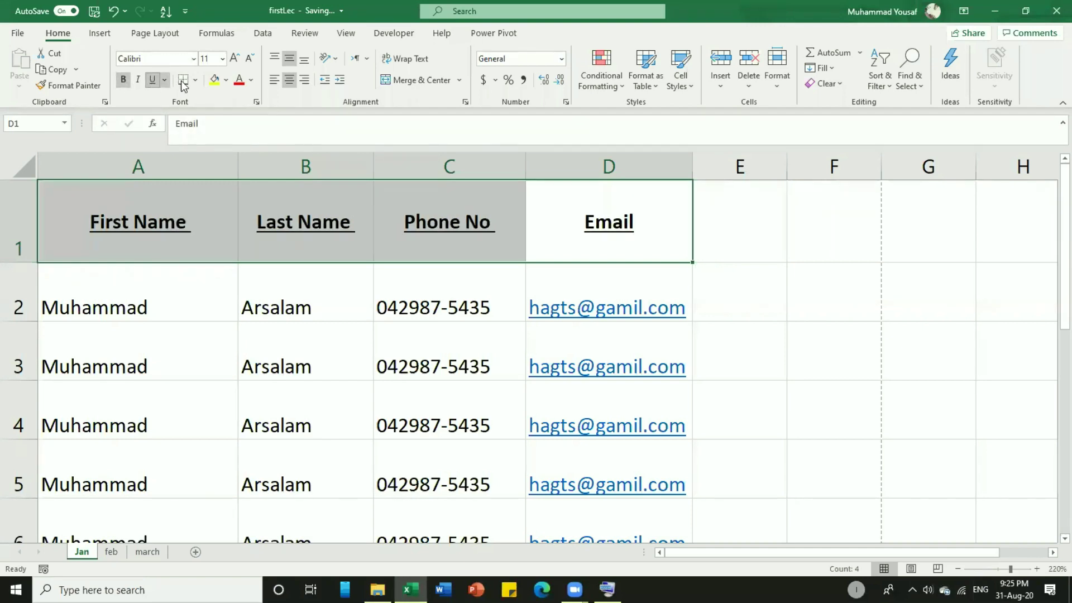
left_click(164, 80)
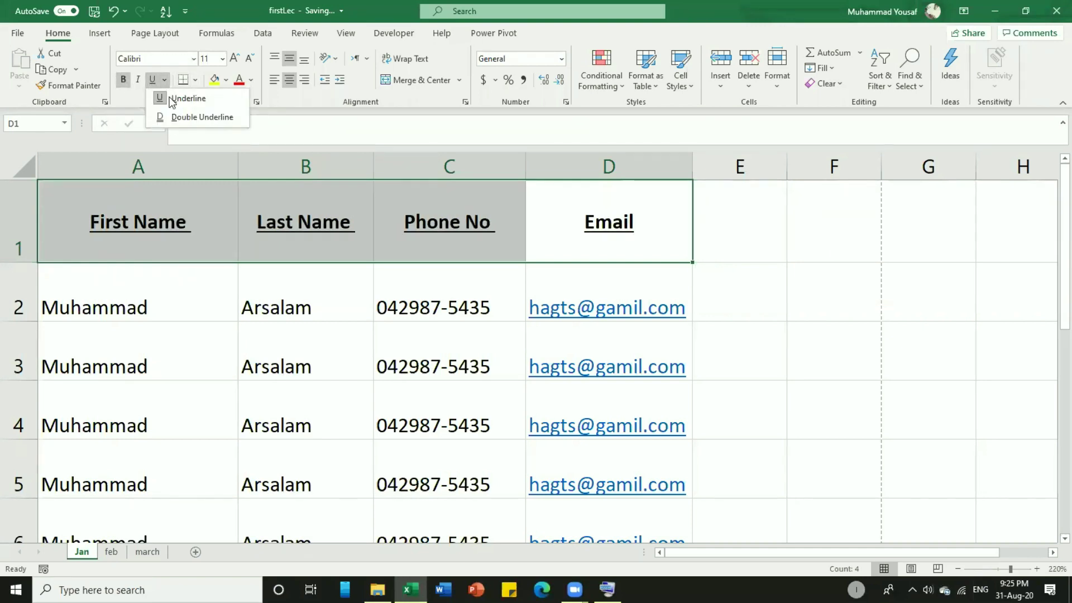
left_click(192, 119)
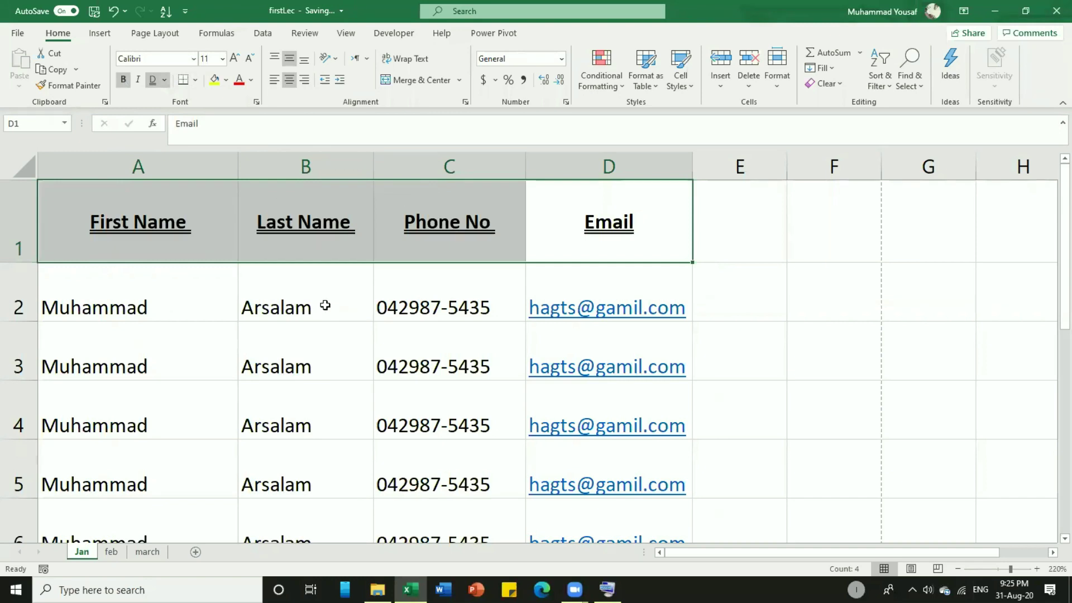
left_click(193, 59)
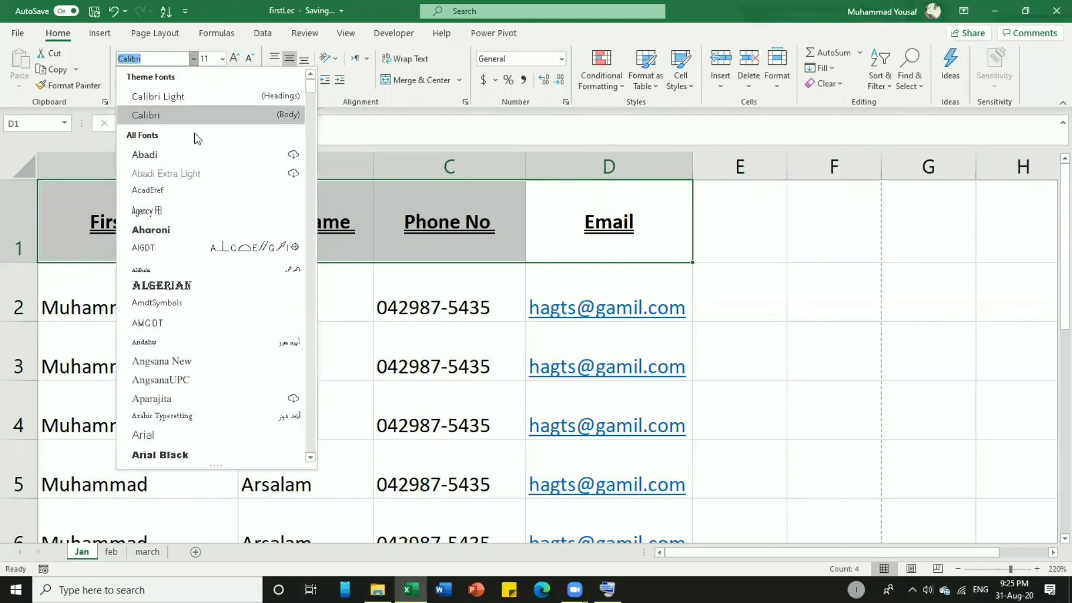
left_click(162, 286)
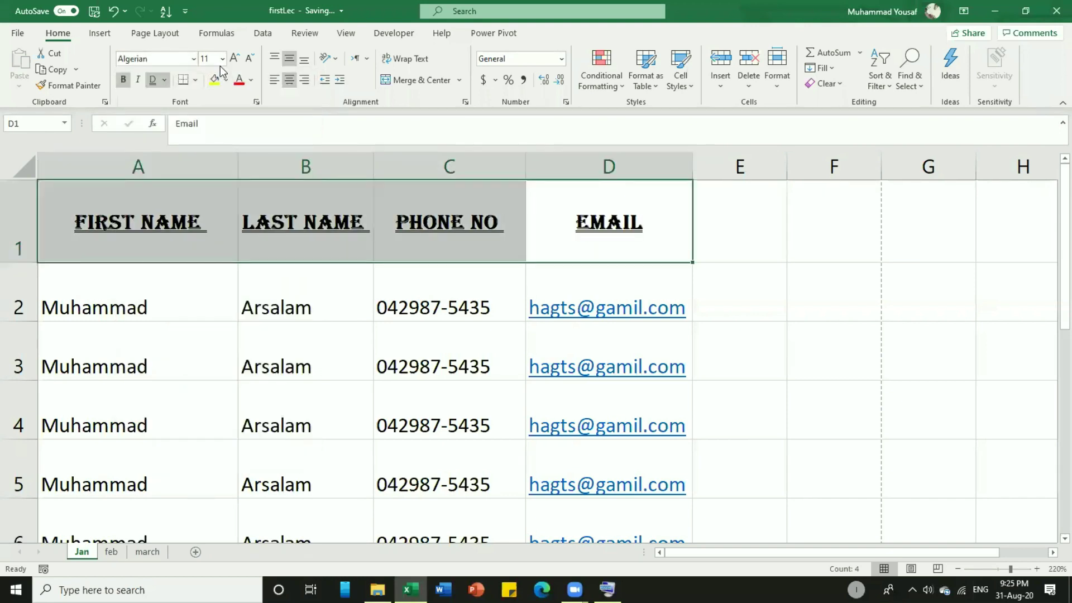
left_click(222, 58)
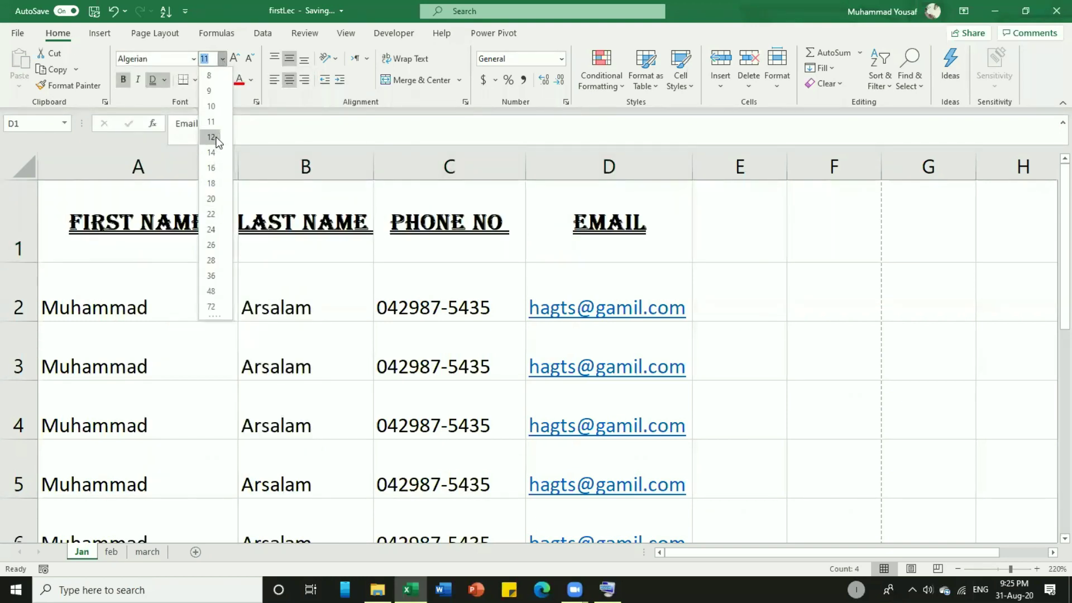
left_click(216, 138)
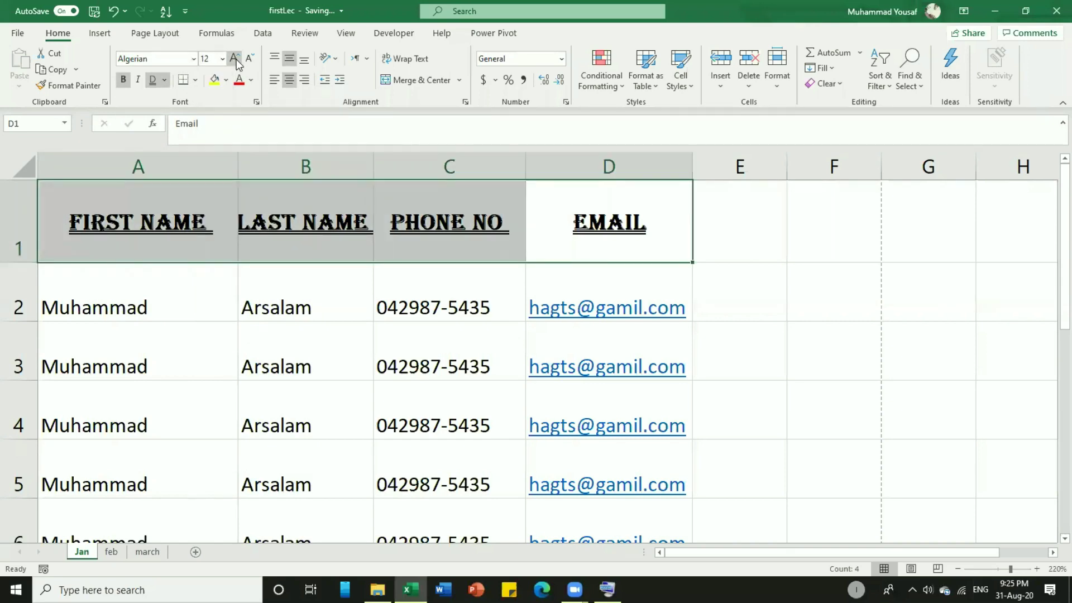
Shrink the header text to 8 point, switch to single underline, remove bold, and reselect A1:D1.
left_click(235, 59)
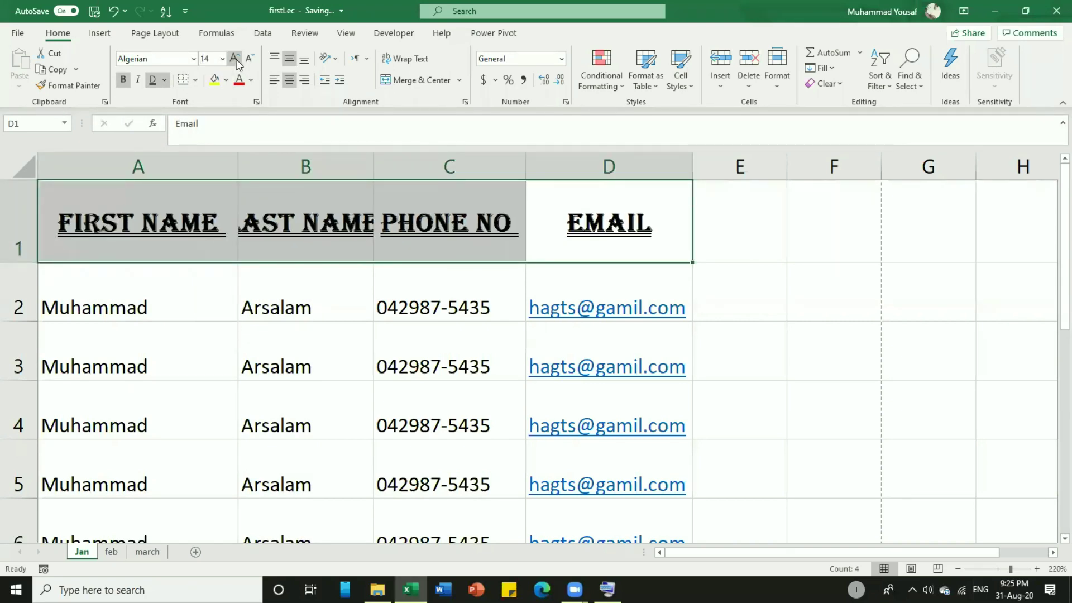
left_click(235, 59)
left_click(247, 62)
left_click(247, 63)
left_click(248, 63)
left_click(247, 63)
left_click(248, 63)
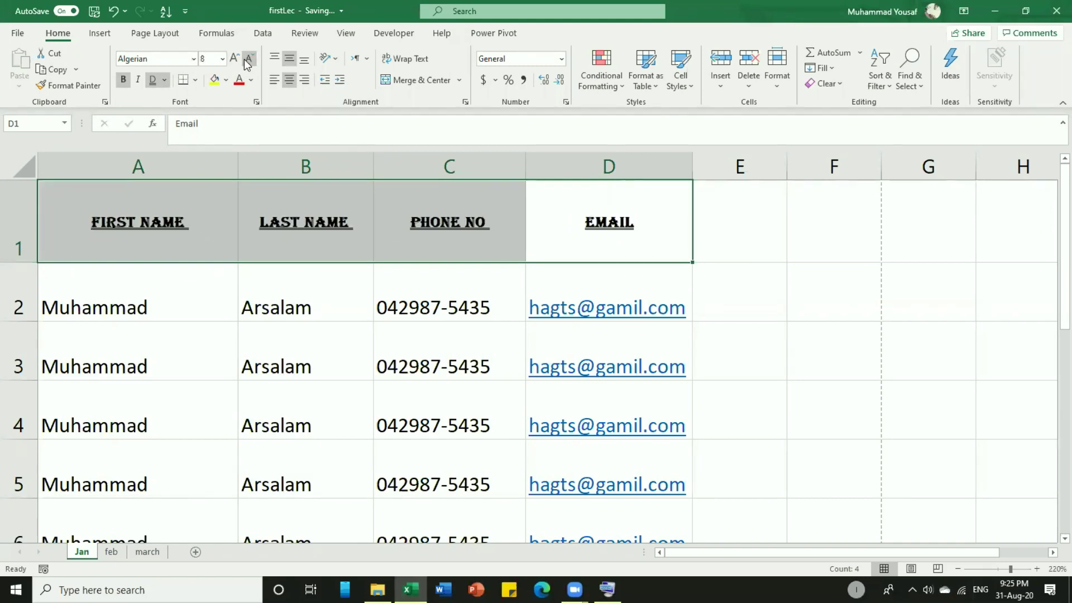
left_click(165, 80)
left_click(164, 96)
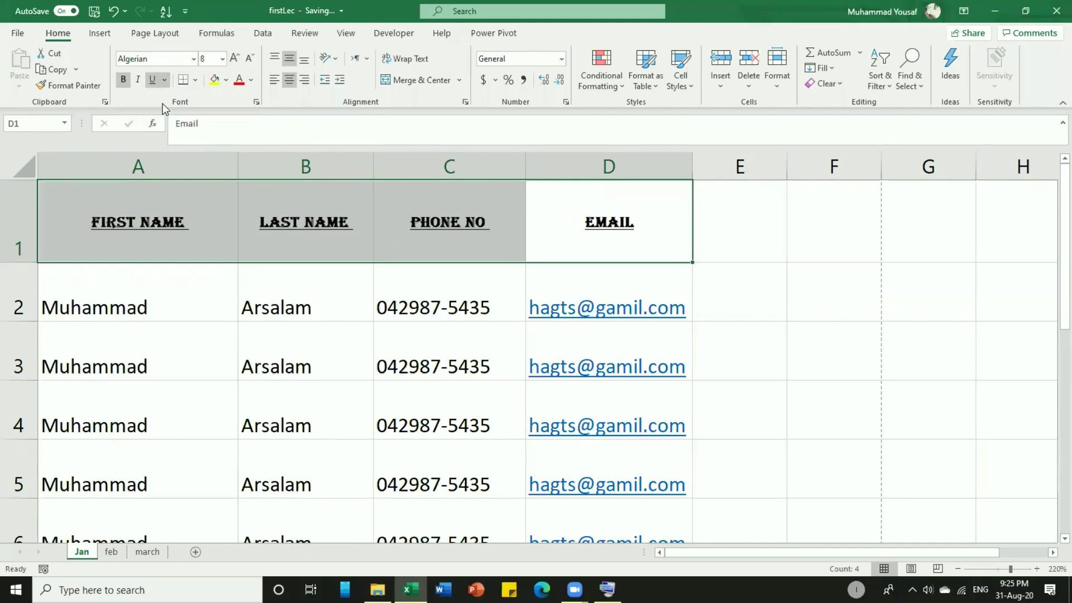
left_click(125, 82)
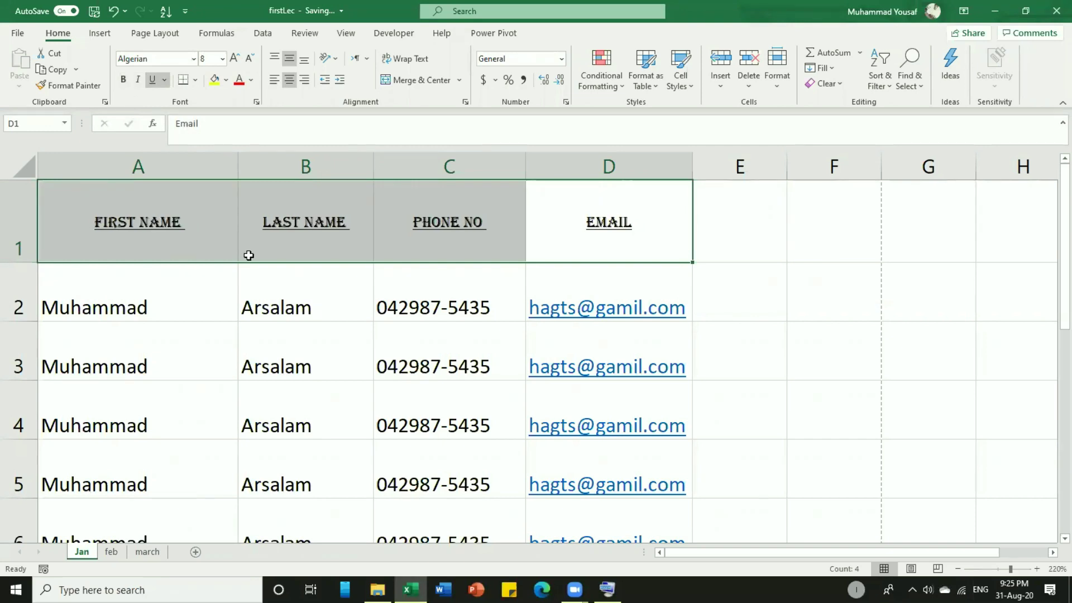
left_click(278, 250)
left_click_drag(609, 231, 198, 231)
Give the header row a khaki fill and dark green text.
left_click(197, 82)
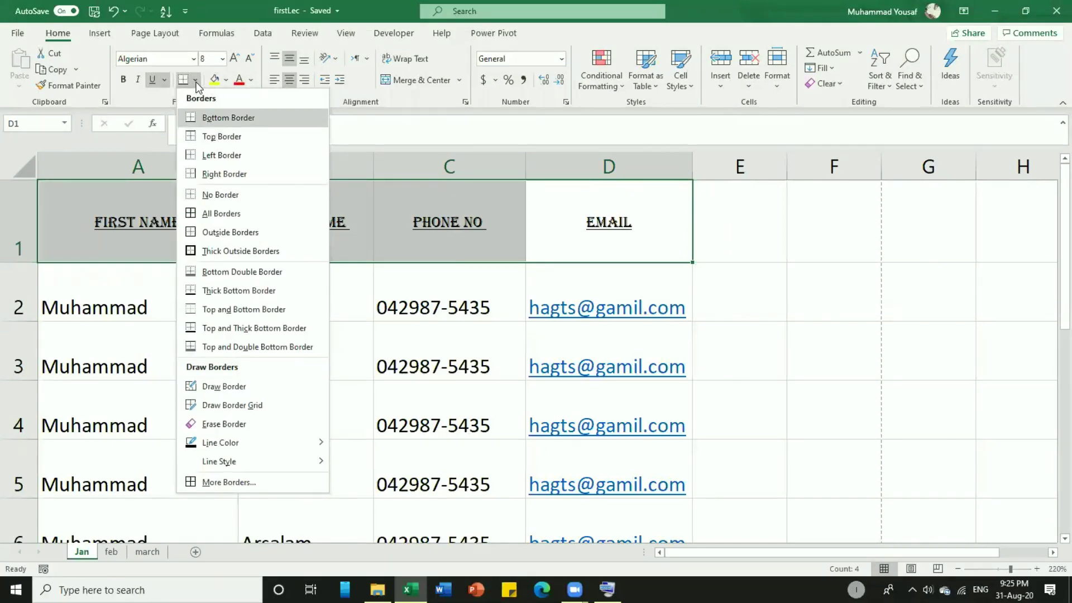
left_click(195, 82)
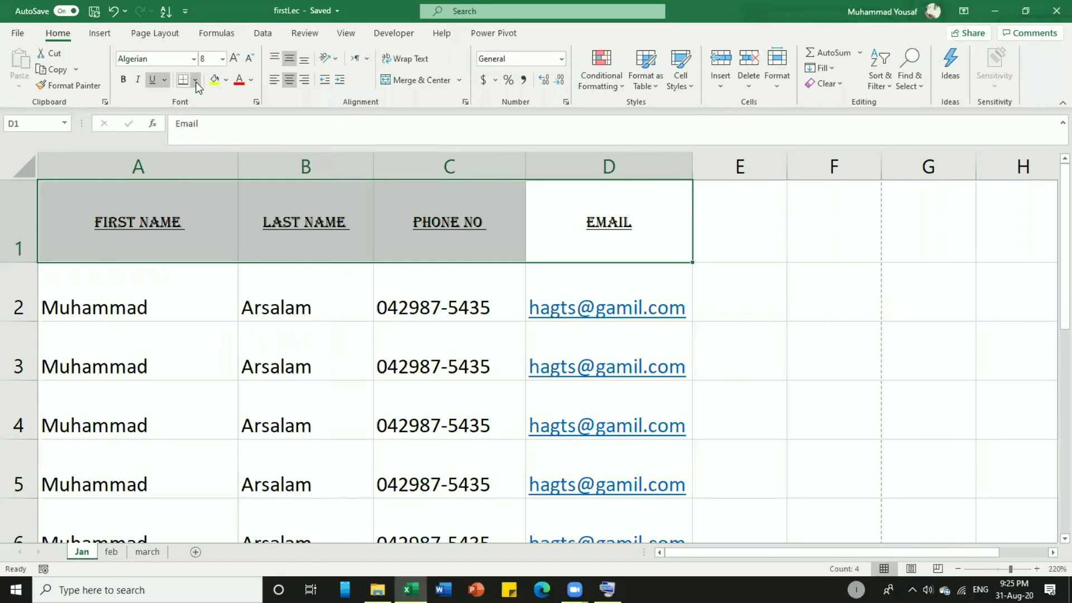
left_click(227, 81)
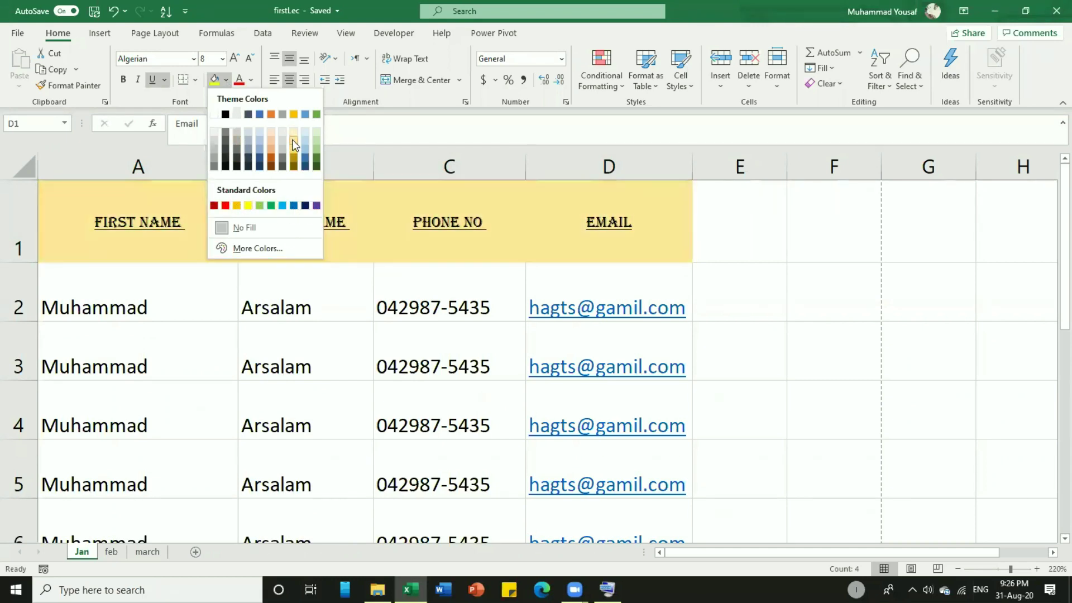
left_click(294, 139)
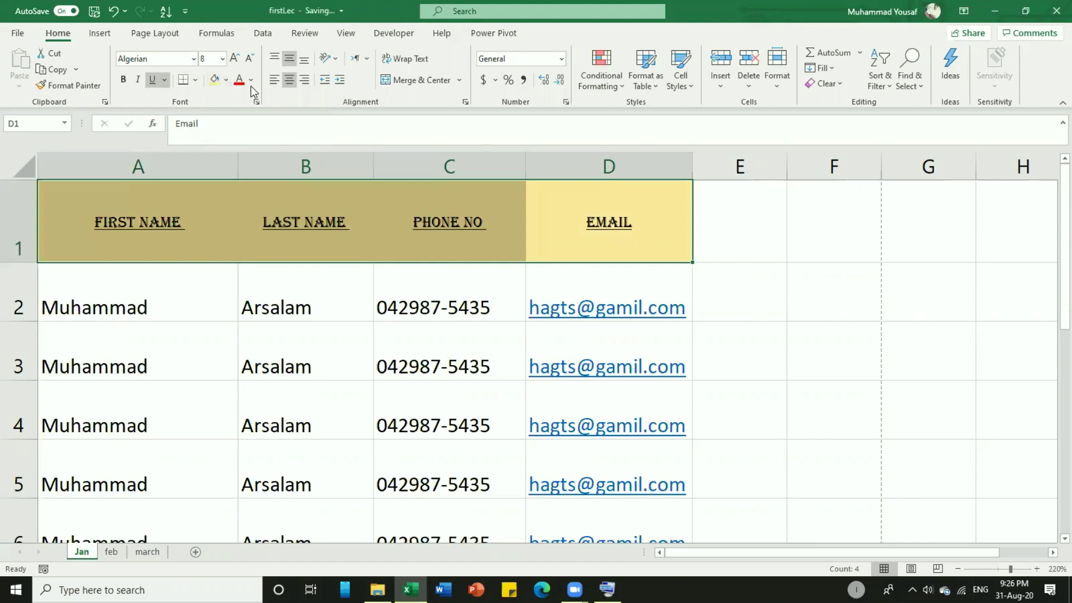
left_click(250, 86)
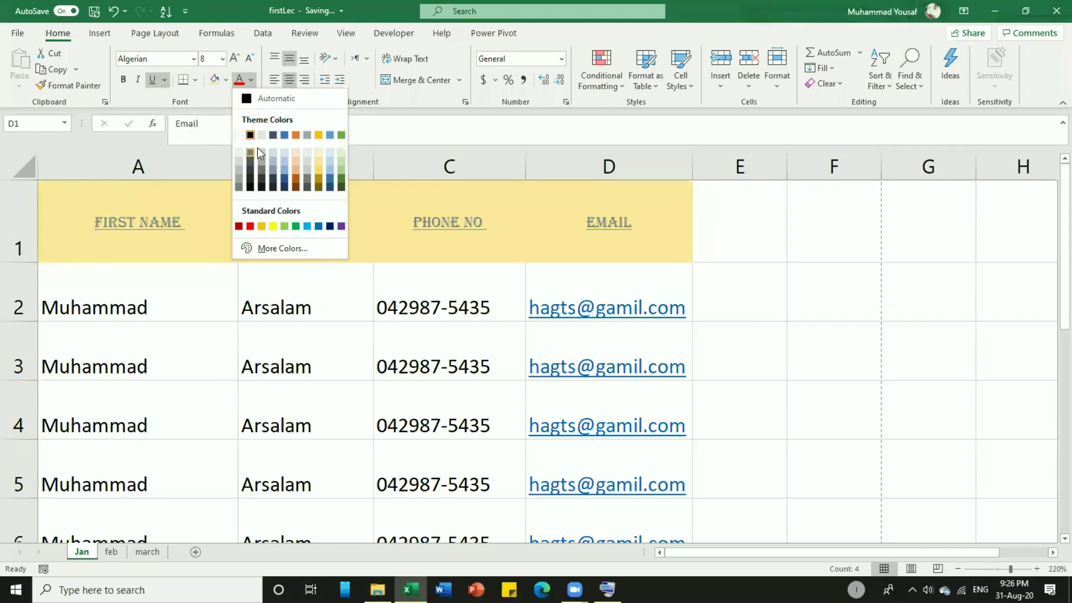
left_click(340, 185)
Change the A1:D1 fill to light blue-grey and make row 1 shorter.
left_click(220, 249)
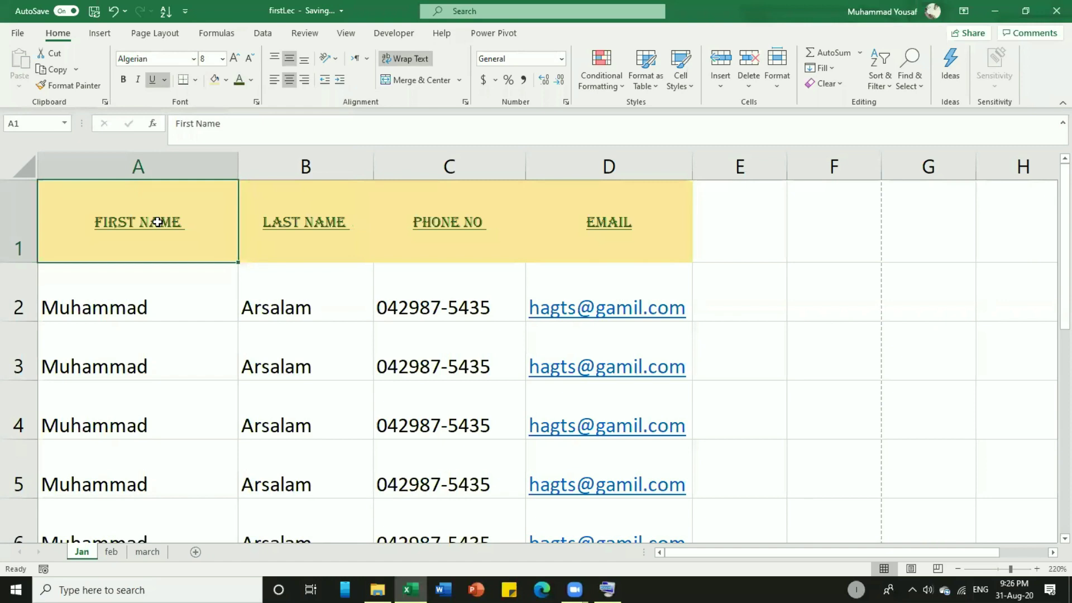
left_click_drag(160, 232, 560, 231)
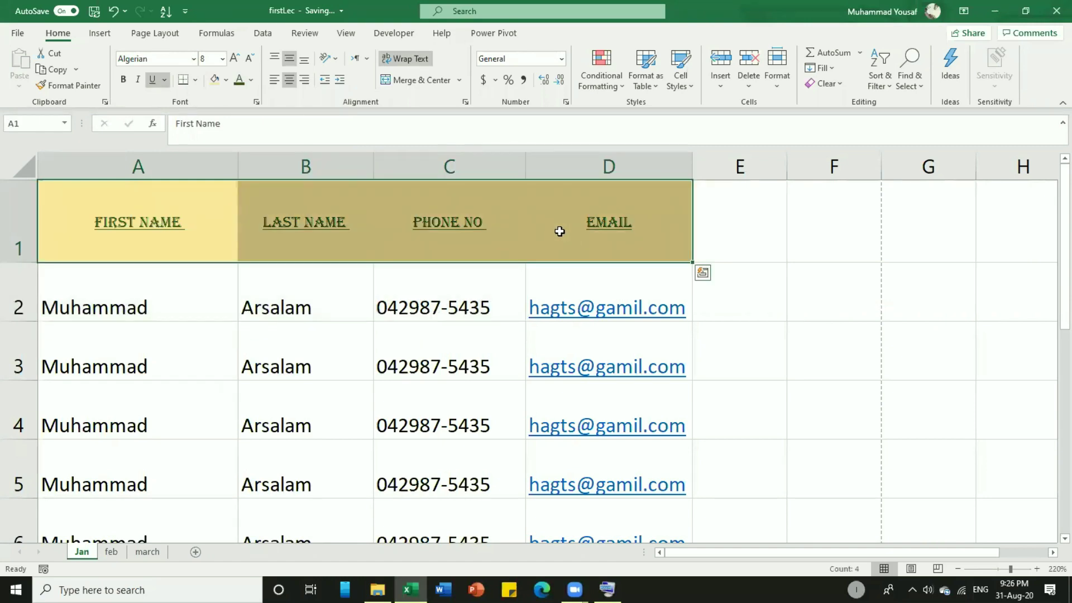
left_click(226, 80)
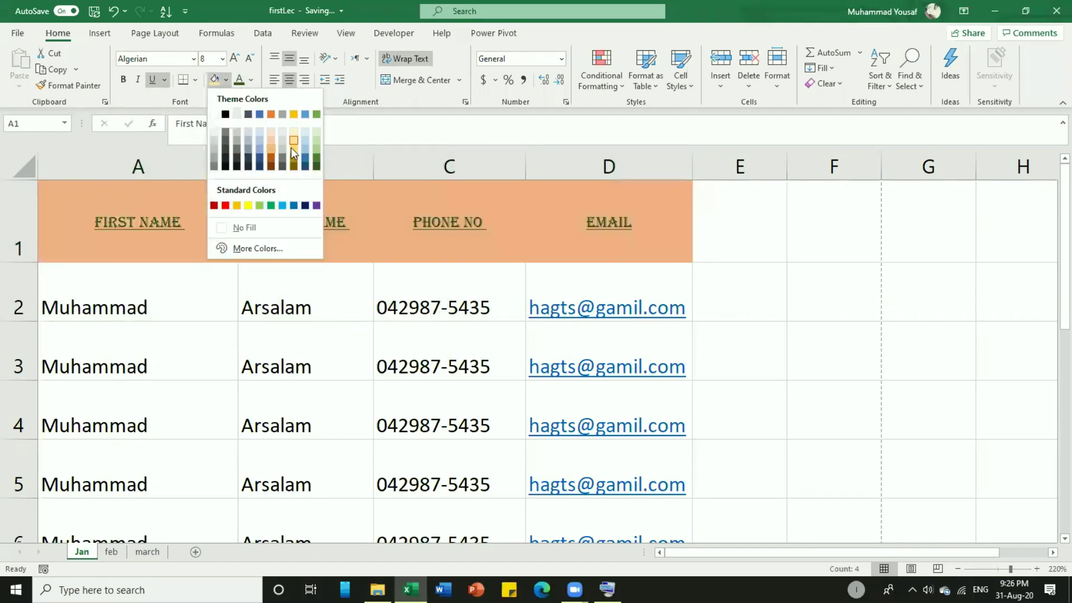
left_click(263, 133)
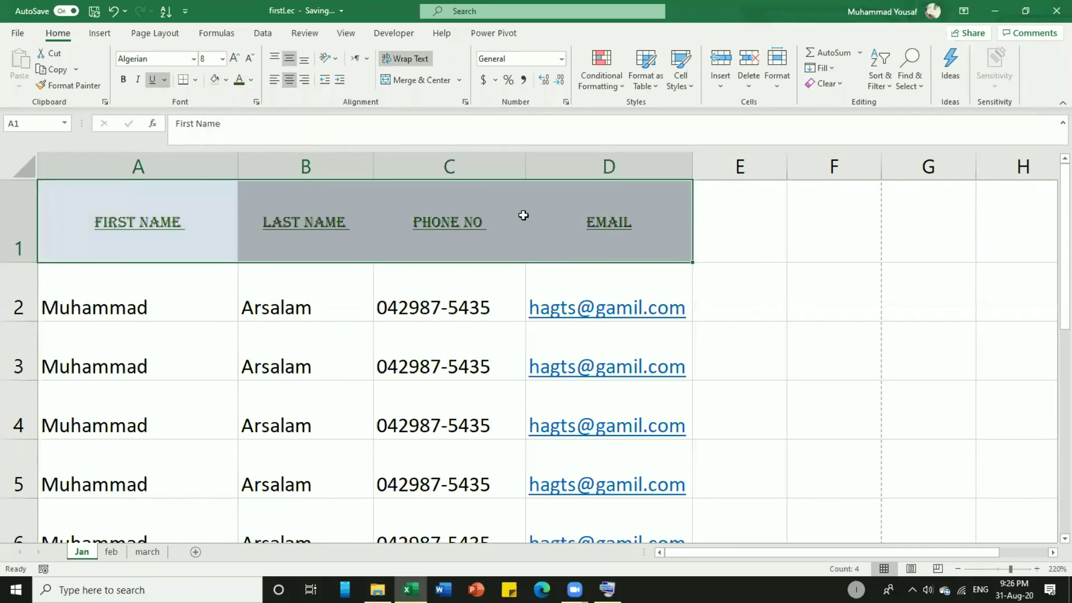
left_click(523, 215)
left_click_drag(23, 262, 23, 236)
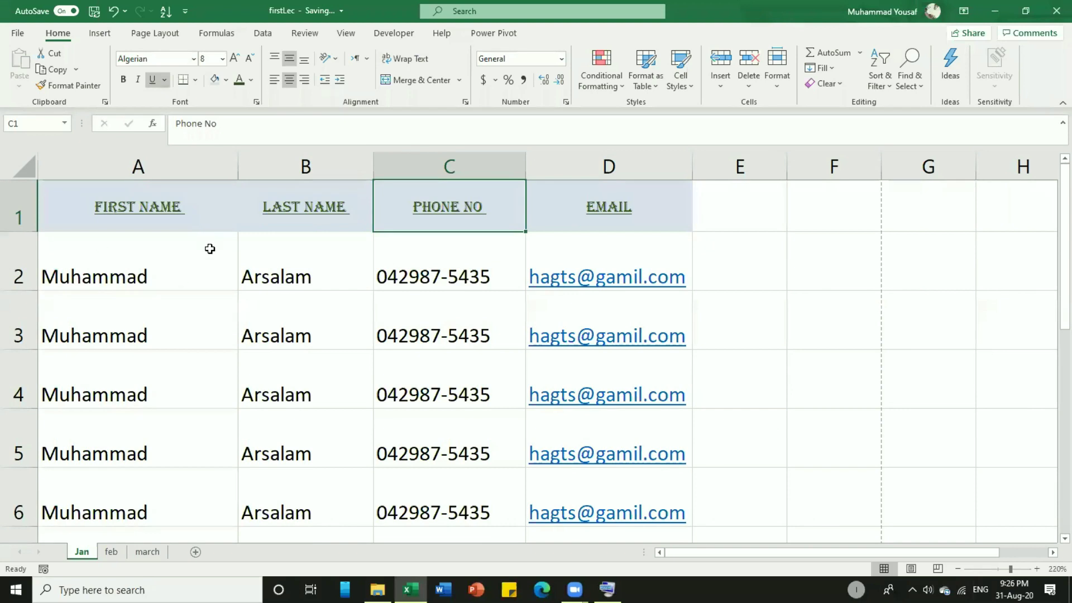
Add a bottom border under header row A1:D1 and open the print preview with Ctrl+P.
left_click(230, 237)
mouse_move(202, 220)
left_mouse_down()
mouse_move(481, 239)
mouse_move(592, 230)
left_mouse_up()
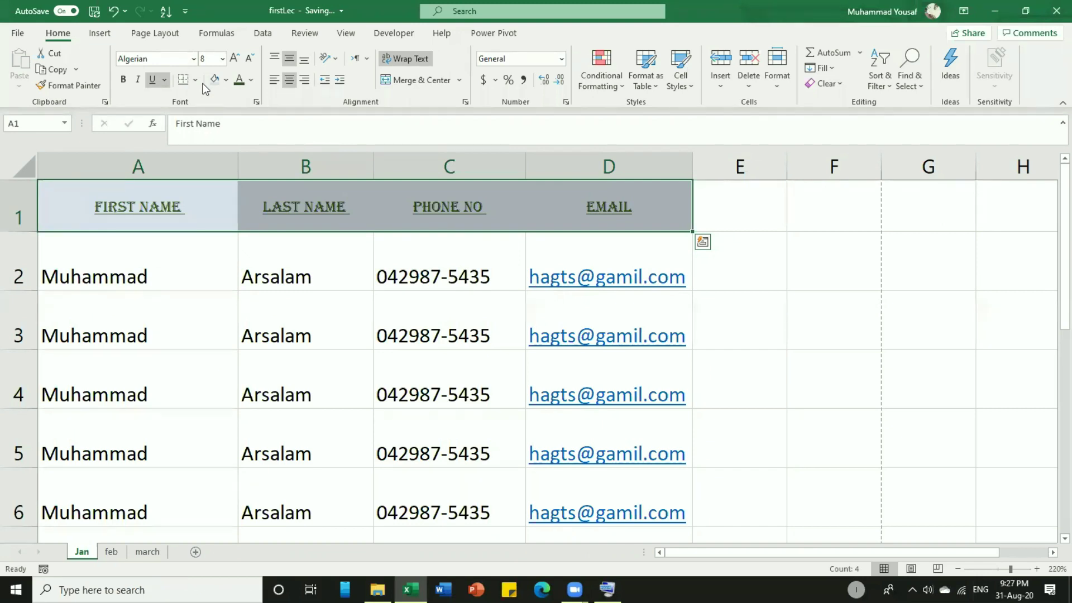
left_click(196, 81)
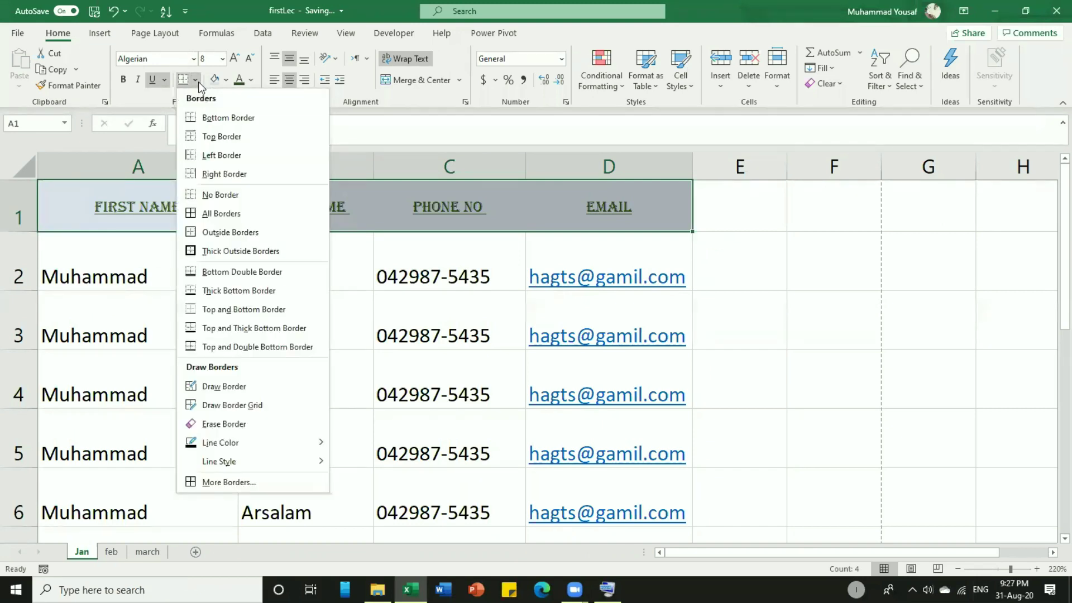
left_click(211, 119)
left_click(211, 280)
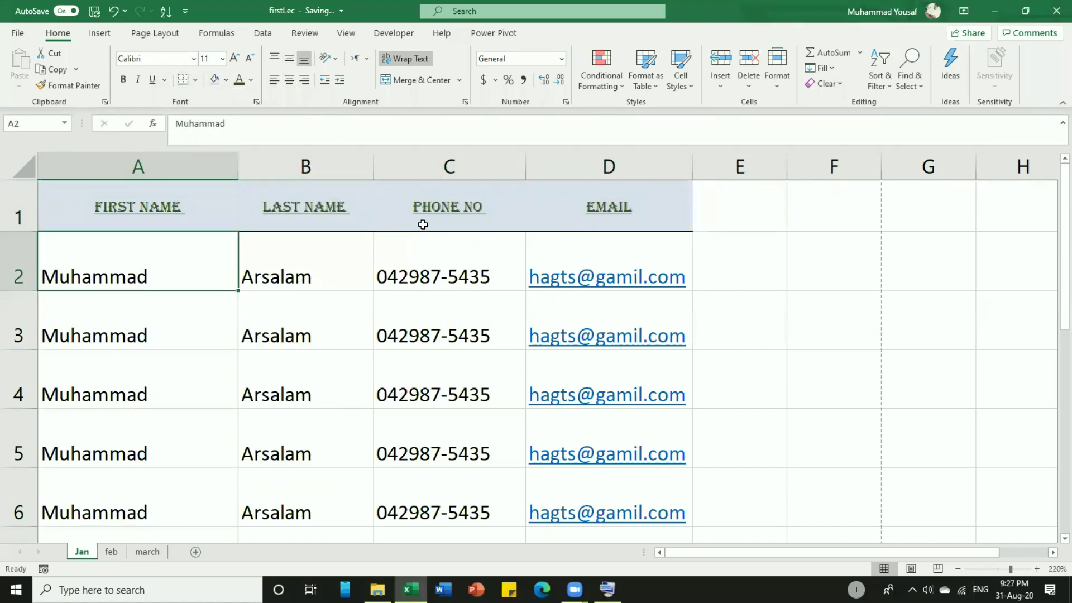
key("ctrl+p")
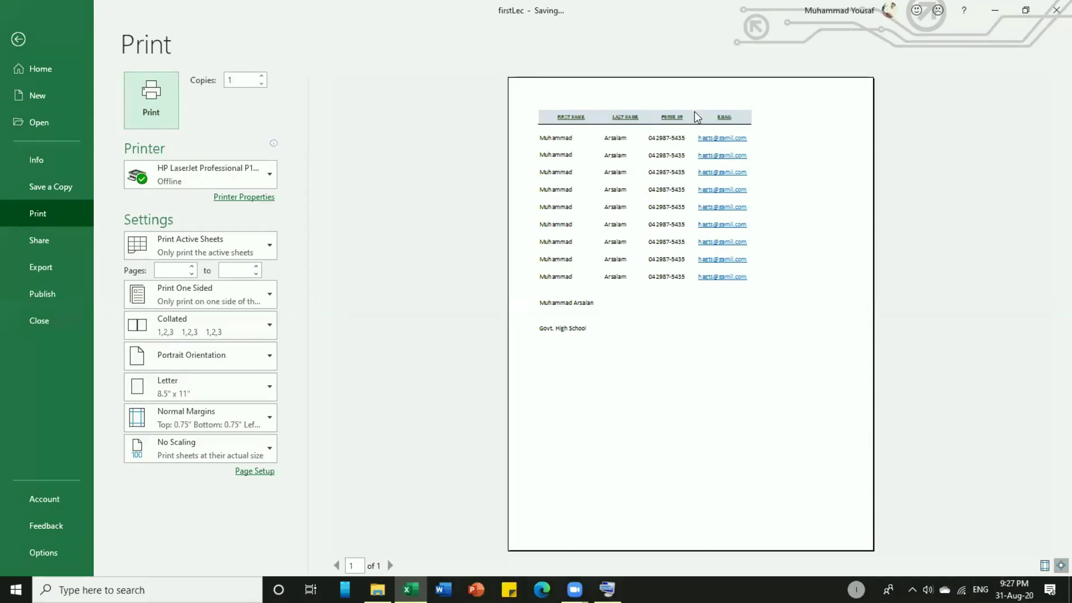
Box each header cell A1:D1 with All Borders and check the result in print preview.
key("Escape")
left_click_drag(196, 210, 609, 216)
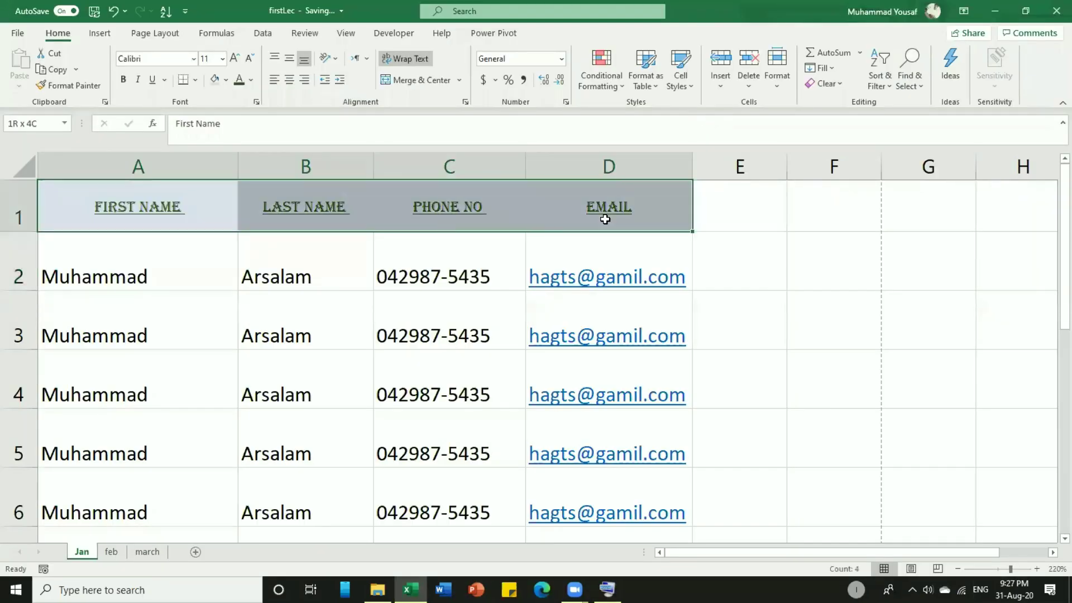
left_click(196, 82)
left_click(227, 136)
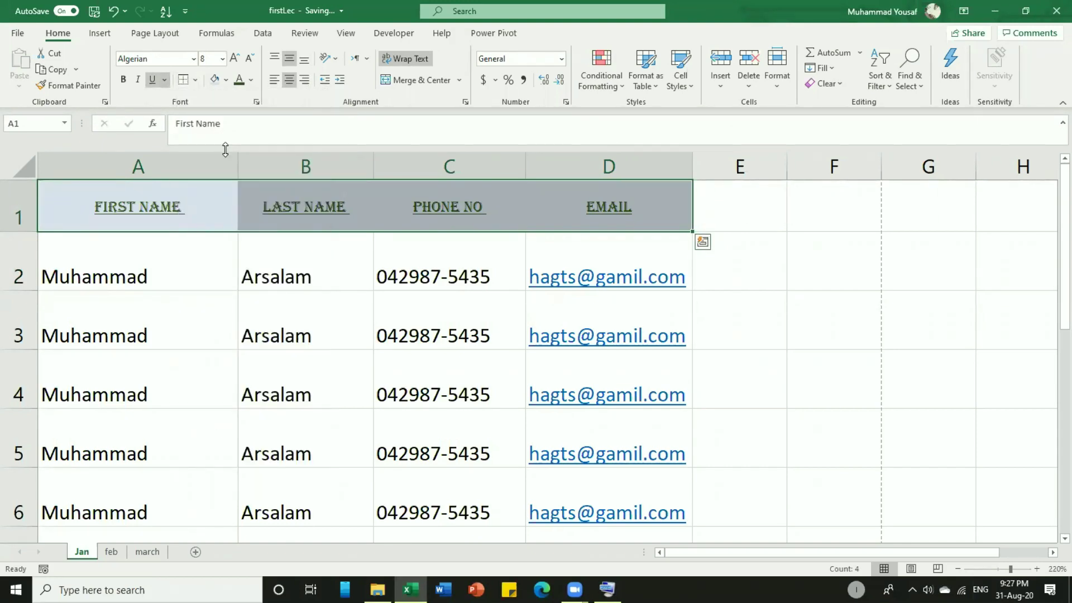
left_click(196, 81)
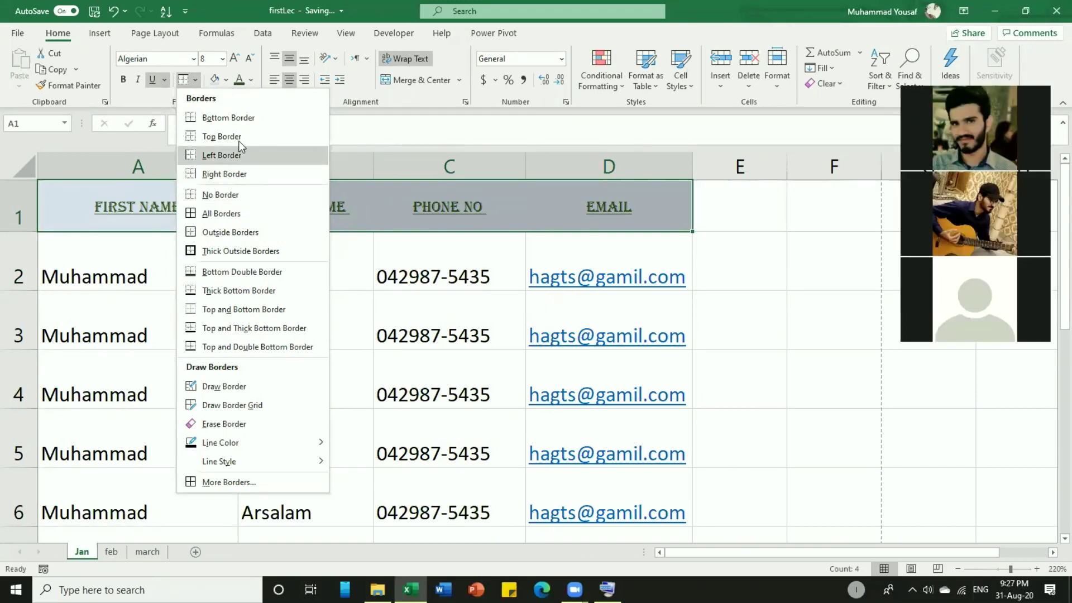
left_click(235, 218)
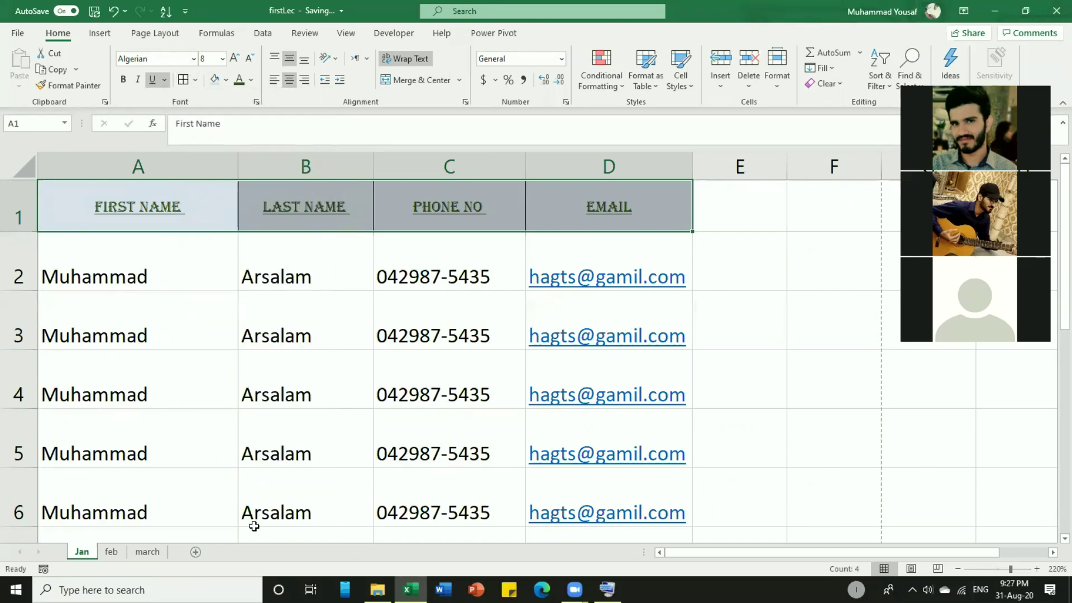
key("ctrl+p")
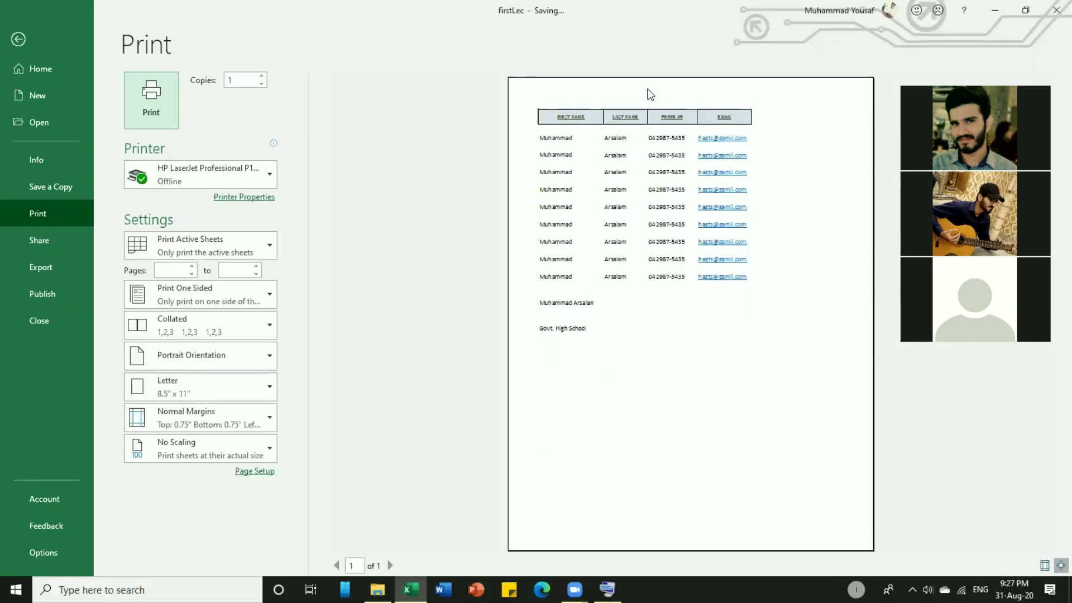
left_click(546, 121)
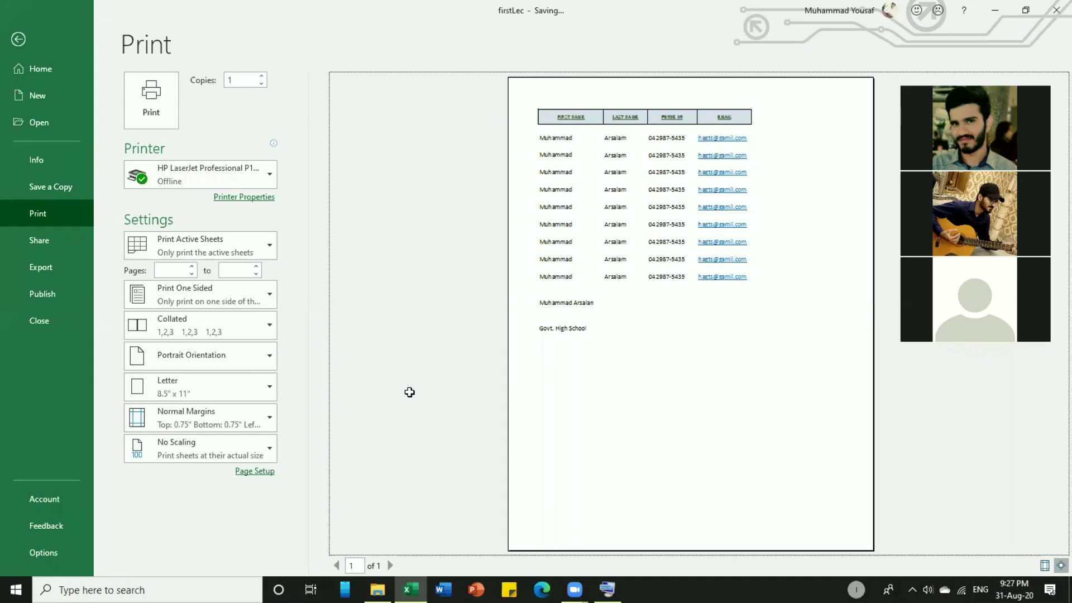
key("Escape")
scroll(594, 436, "down", 3)
Apply All Borders to every cell of the contact table A1:D10.
left_click_drag(594, 436, 620, 342)
left_click(195, 80)
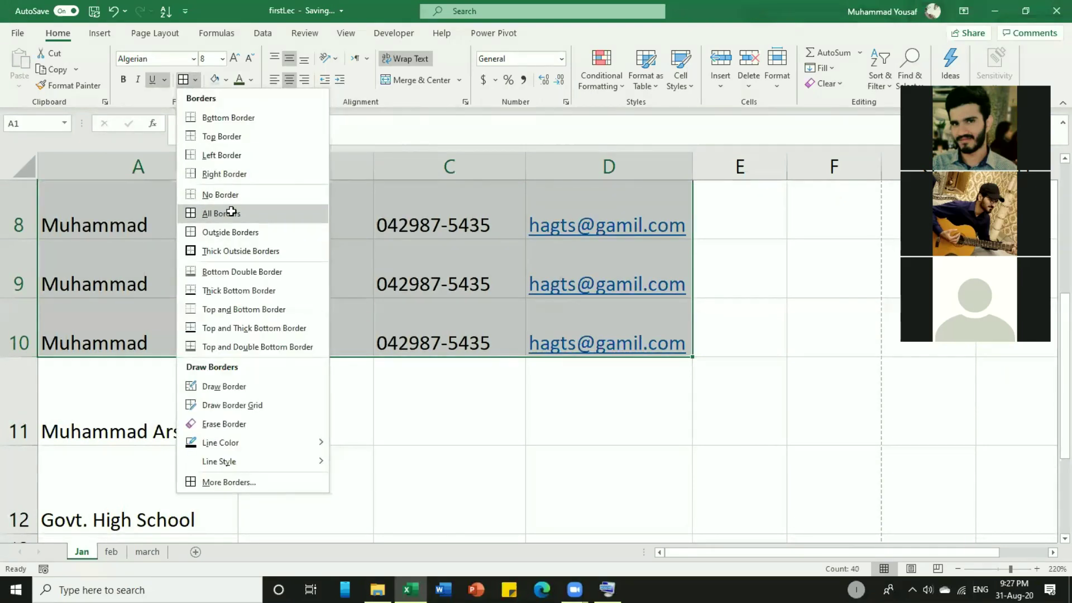
left_click(231, 211)
scroll(231, 224, "up", 3)
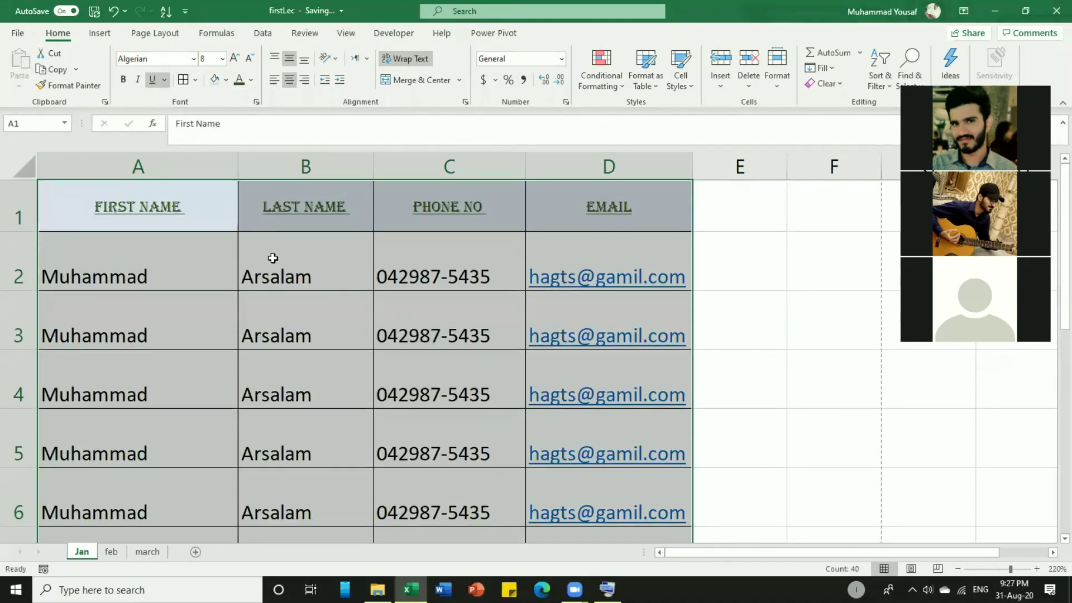
left_click(273, 258)
scroll(402, 300, "down", 4)
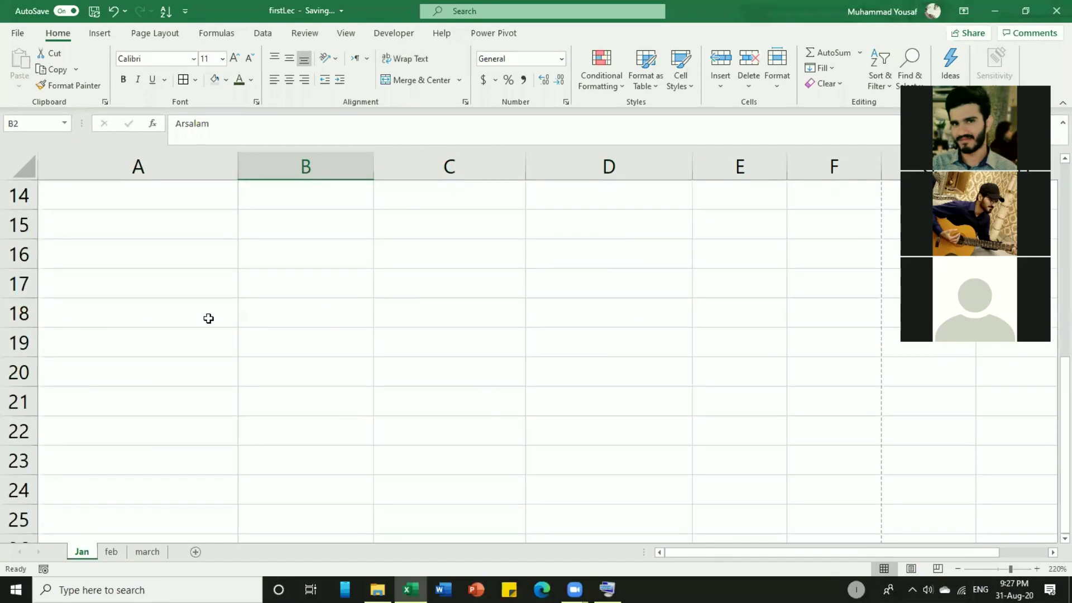
scroll(208, 318, "up", 2)
scroll(209, 319, "down", 1)
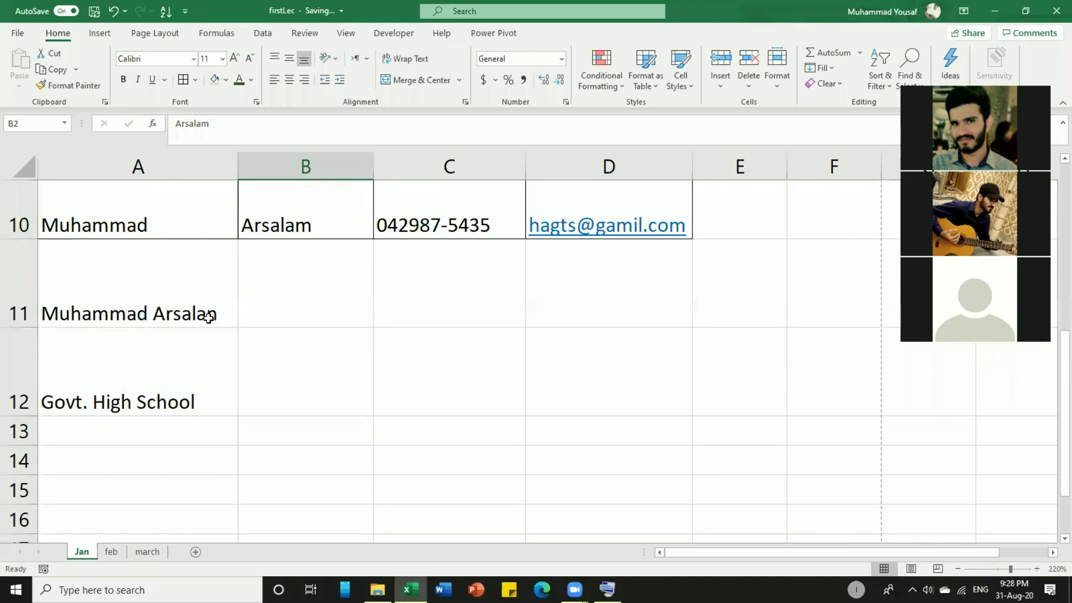
left_click_drag(213, 313, 216, 375)
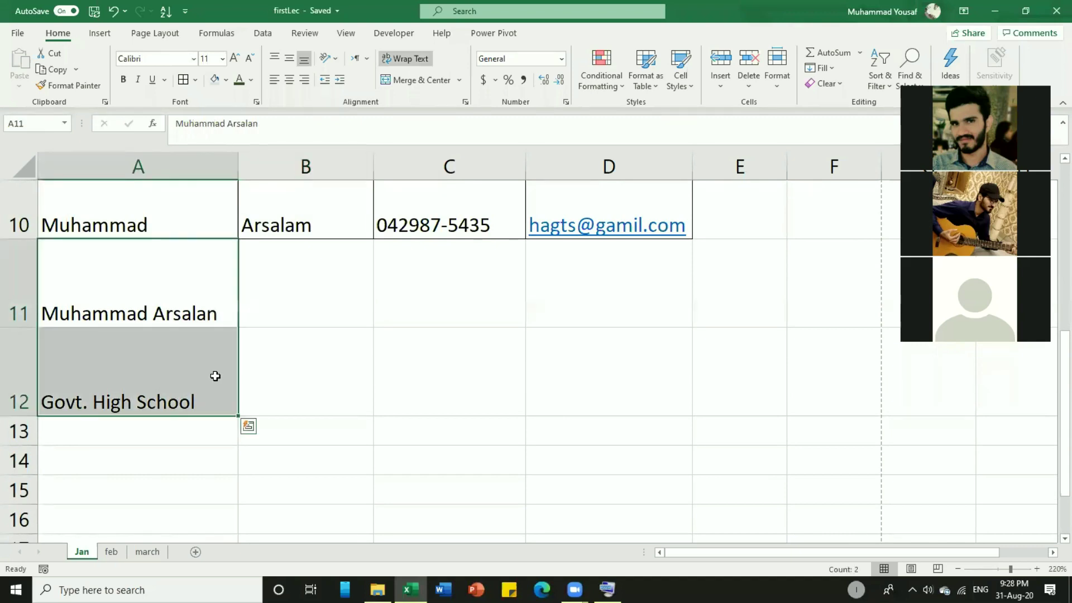
Clear the stray name in A11 and 'Govt. High School' in A12 with the on-screen keyboard's Del.
left_click(335, 323)
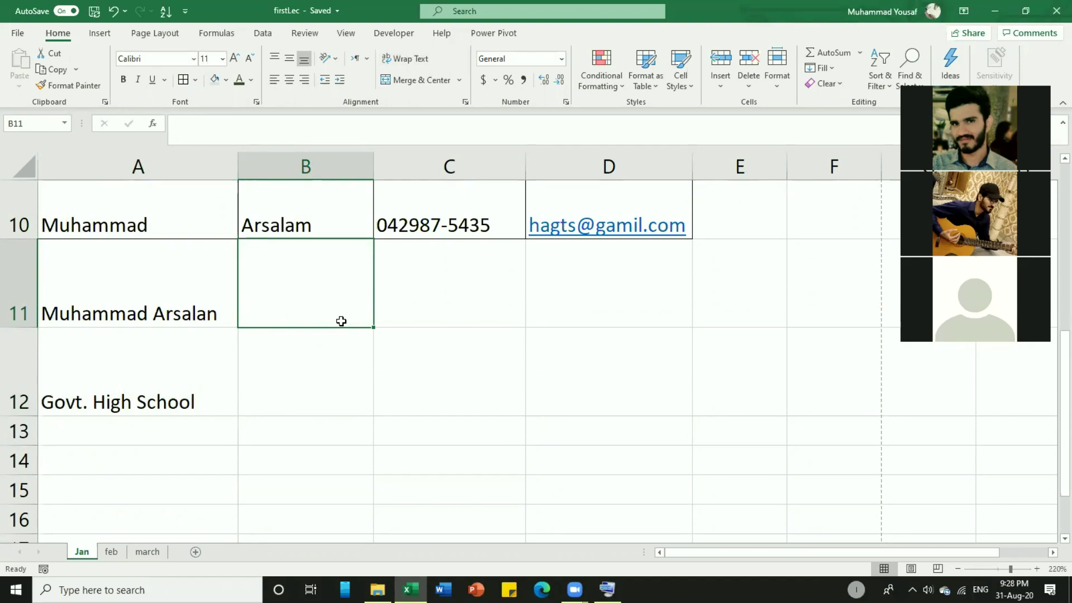
left_click(152, 309)
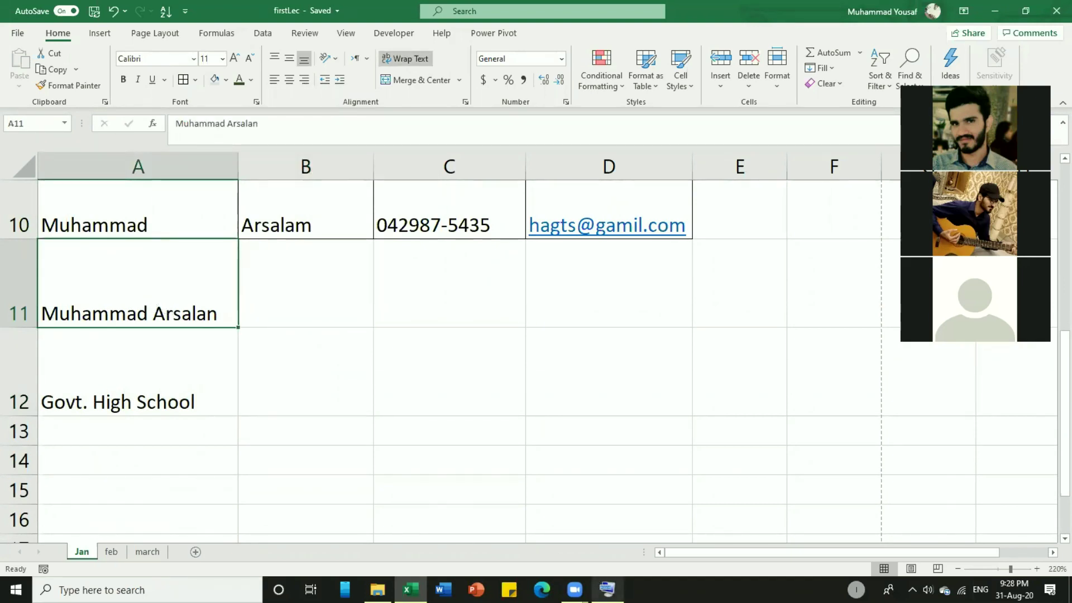
left_click(607, 589)
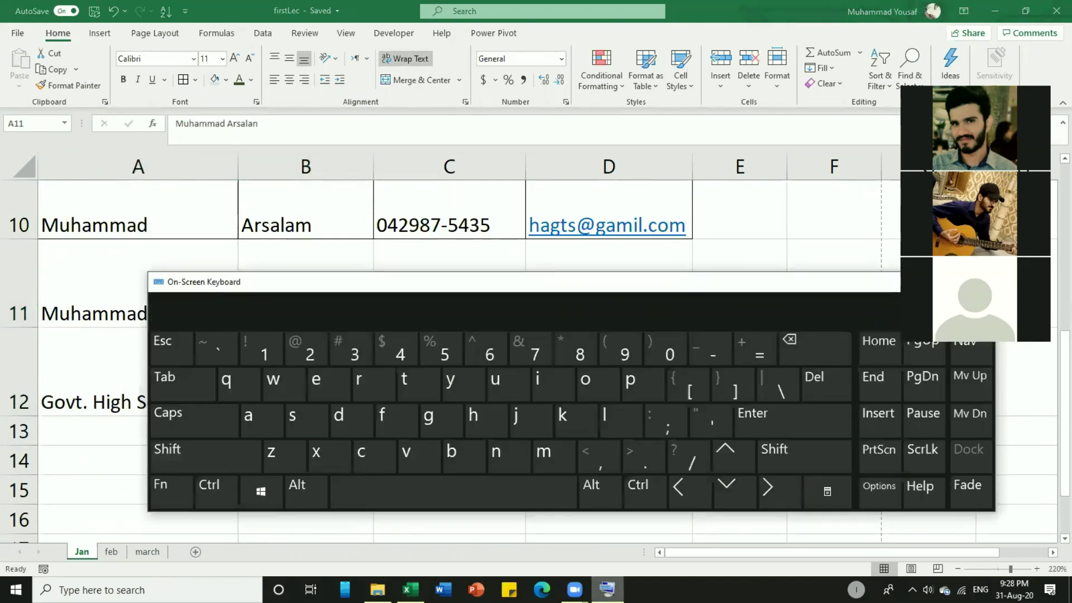
left_click(833, 383)
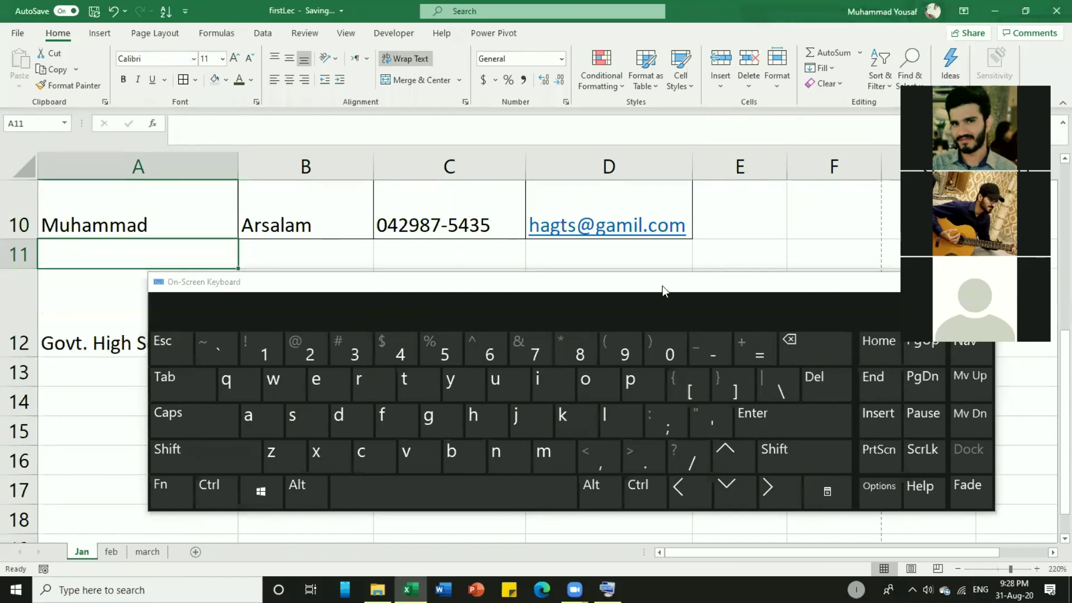
left_click_drag(663, 286, 761, 300)
left_click(134, 337)
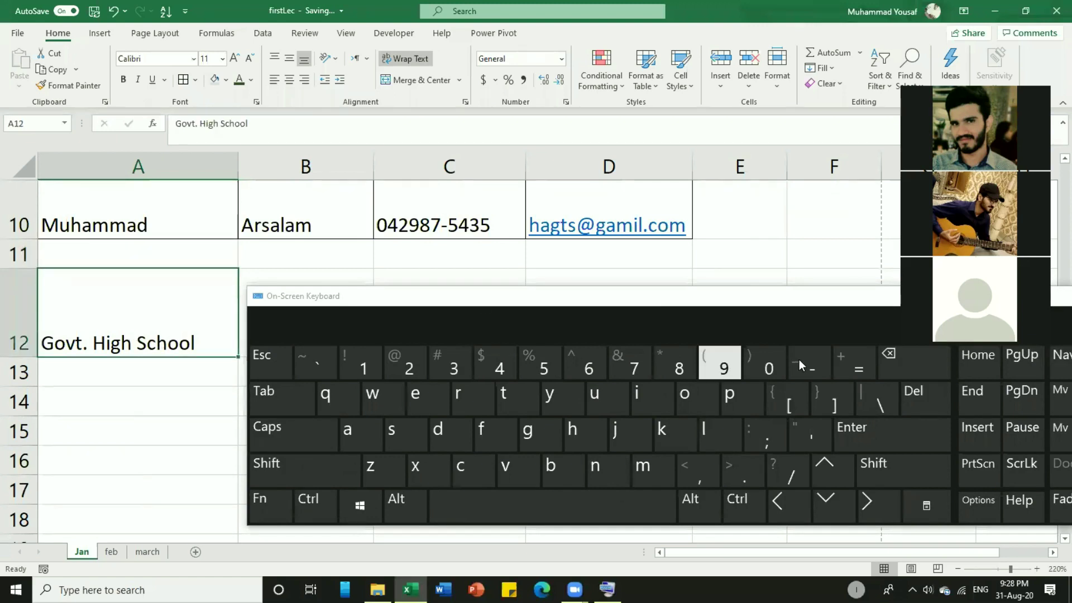
left_click(908, 395)
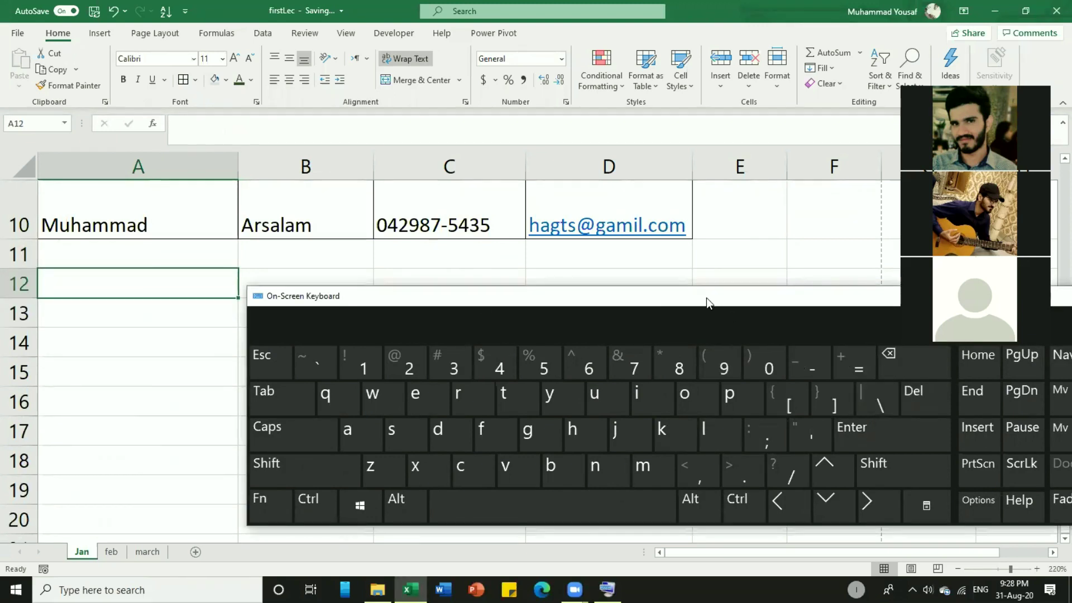
left_click_drag(706, 297, 525, 305)
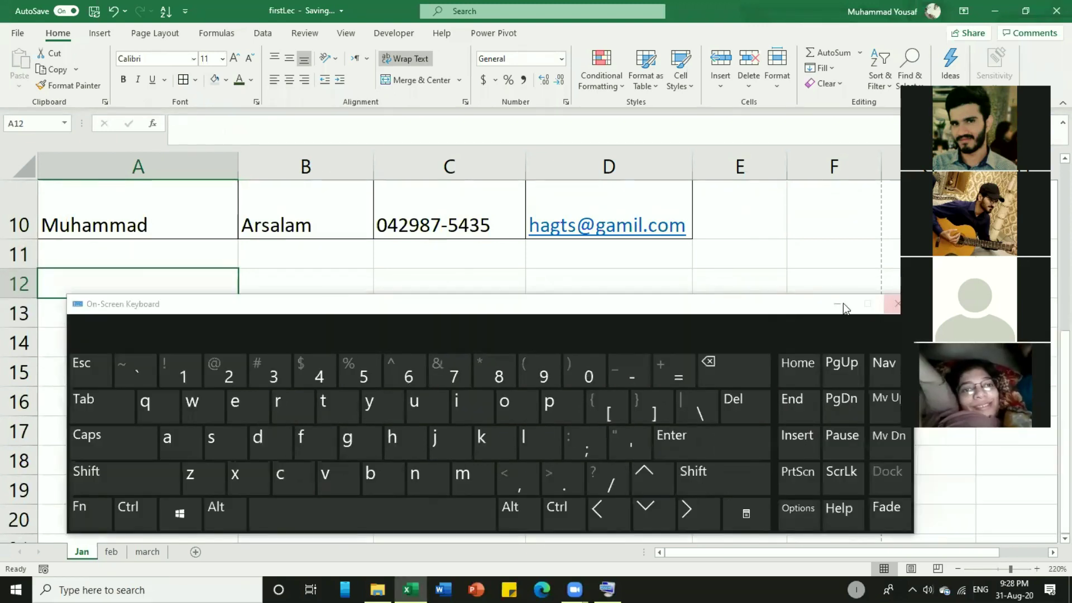
left_click(840, 304)
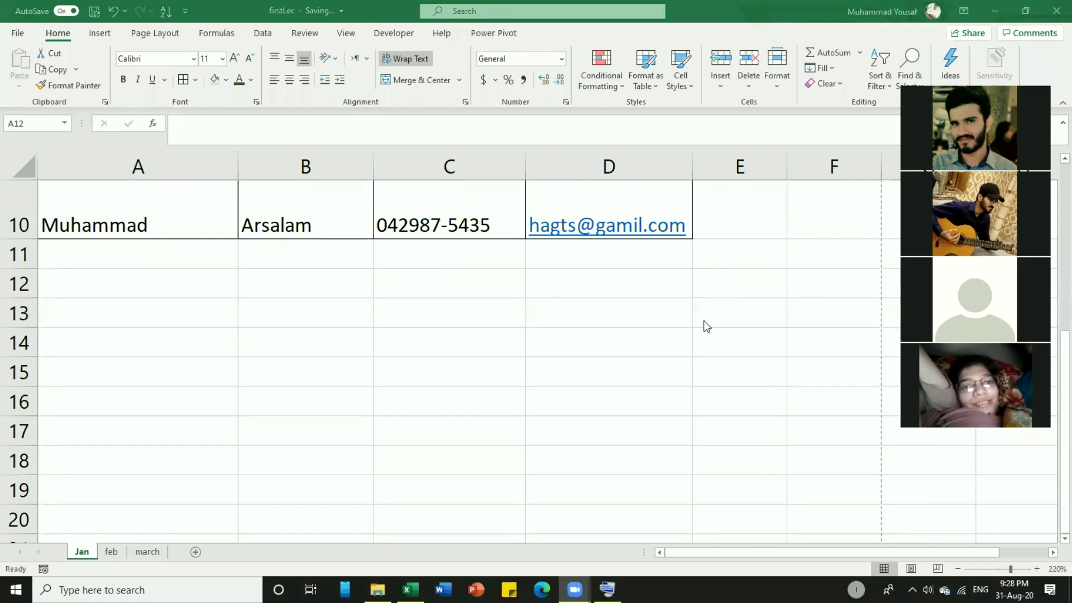
Centre all text in table A1:D10 horizontally and vertically.
scroll(585, 272, "up", 3)
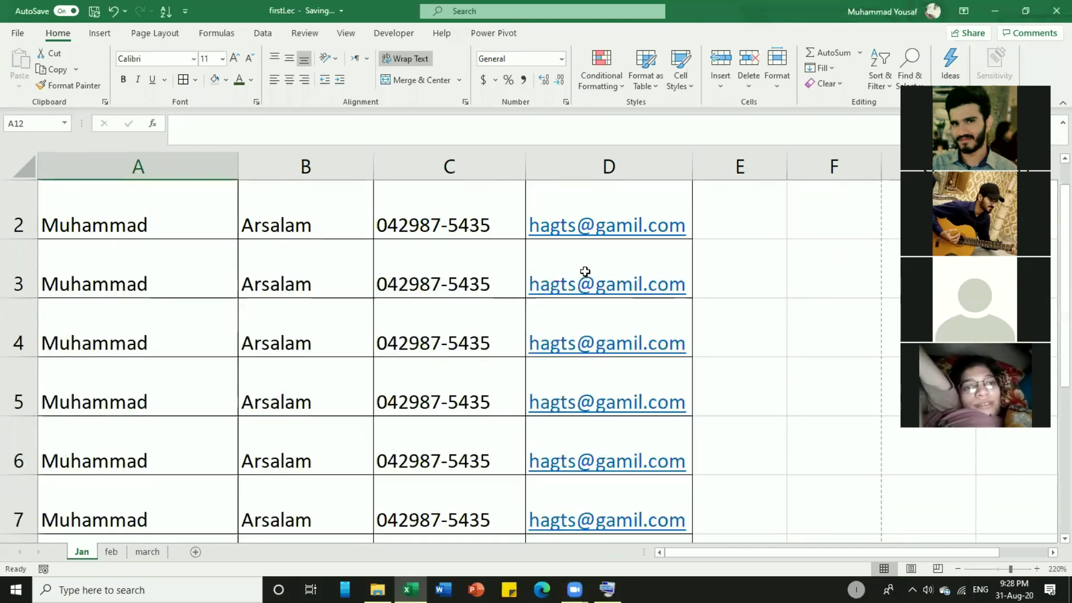
left_click(480, 258)
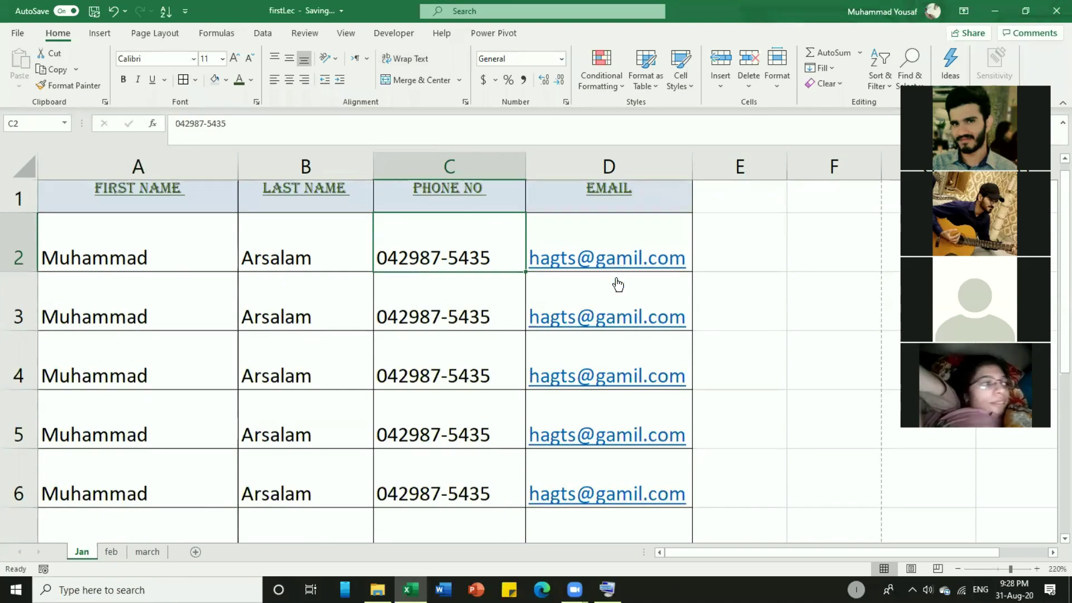
scroll(617, 282, "down", 3)
scroll(658, 318, "up", 1)
left_click_drag(668, 434, 149, 223)
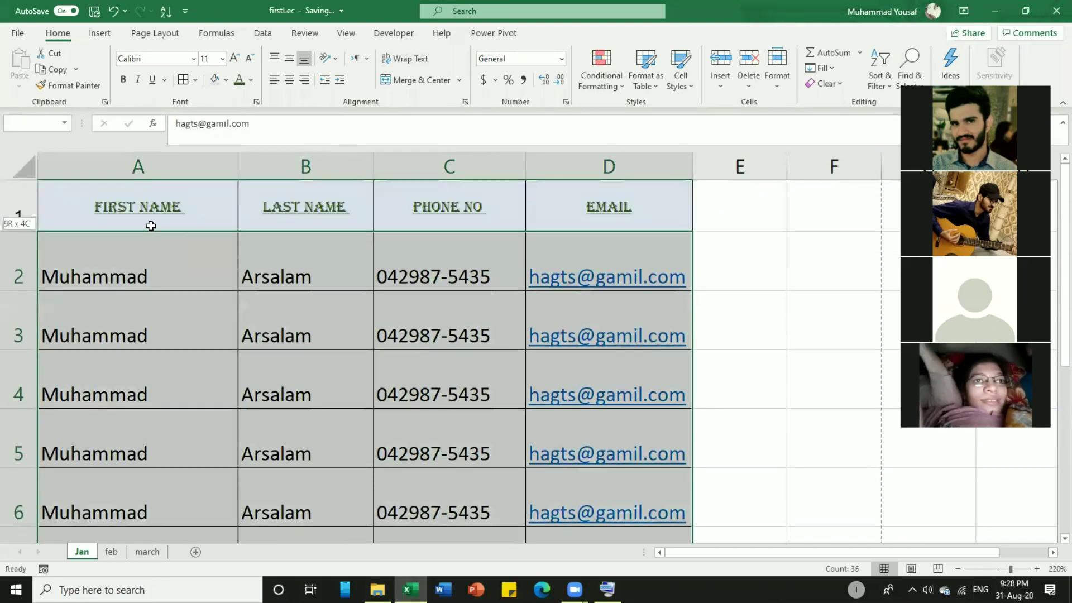
left_click(289, 79)
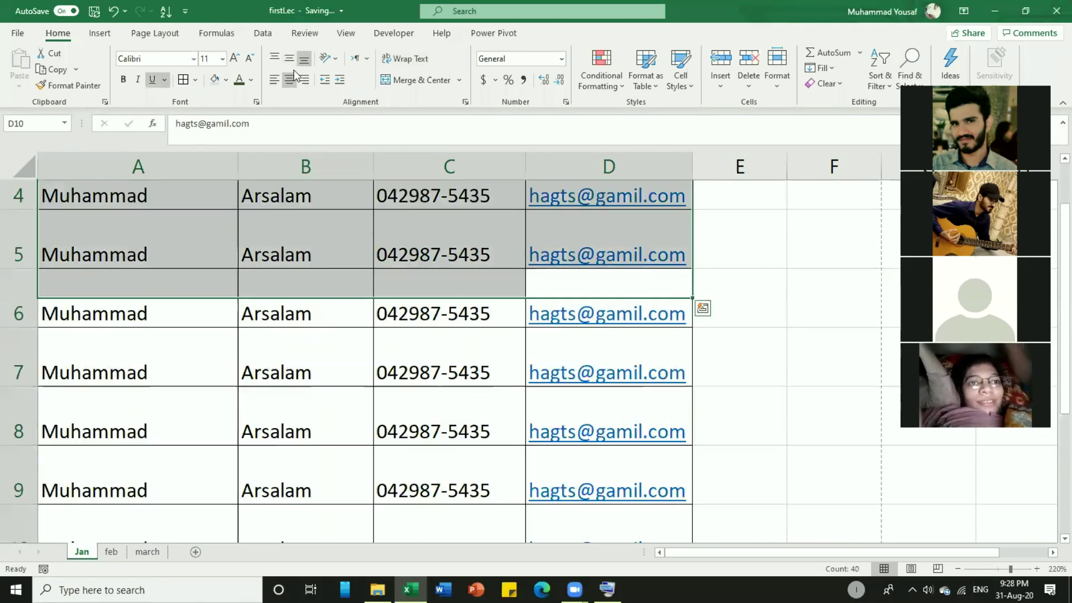
left_click(290, 58)
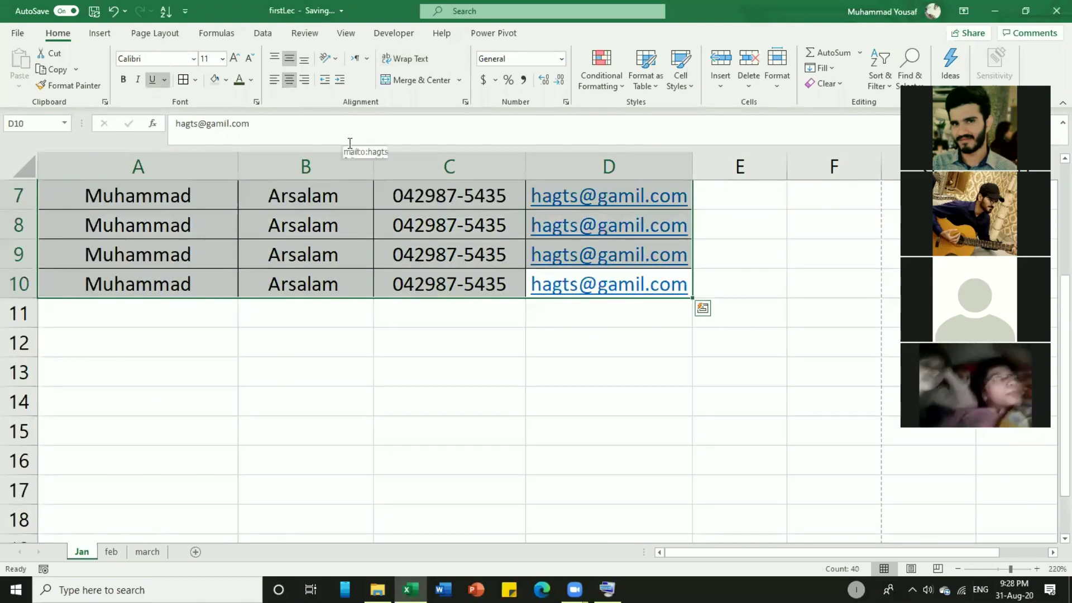
Left-align the first and last names in A2:B10.
scroll(358, 234, "up", 2)
left_click(294, 270)
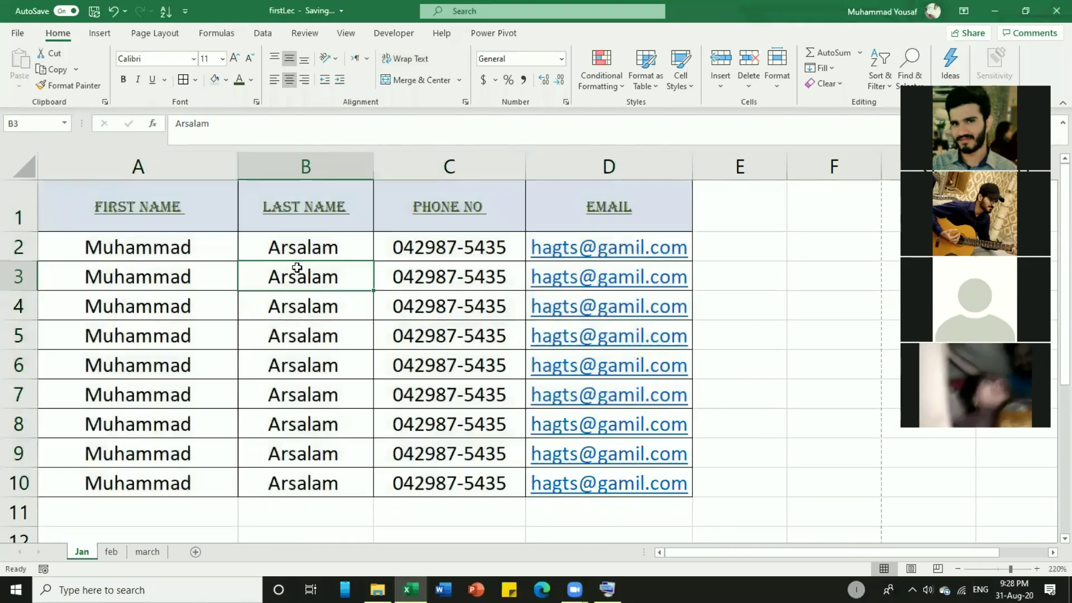
left_click(145, 268)
left_click_drag(263, 364, 161, 253)
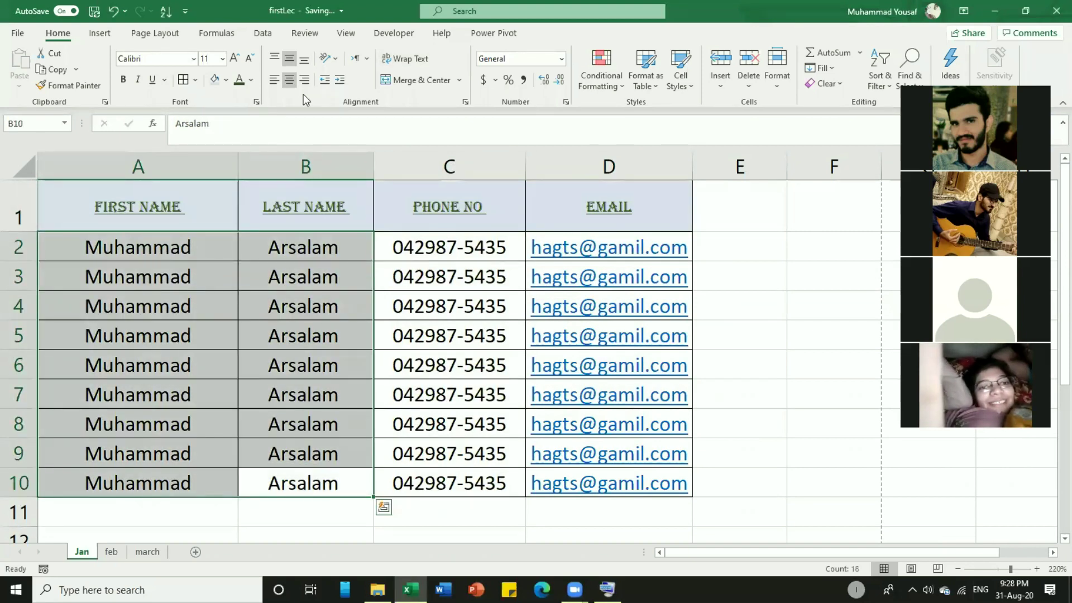
left_click(274, 80)
left_click(477, 351)
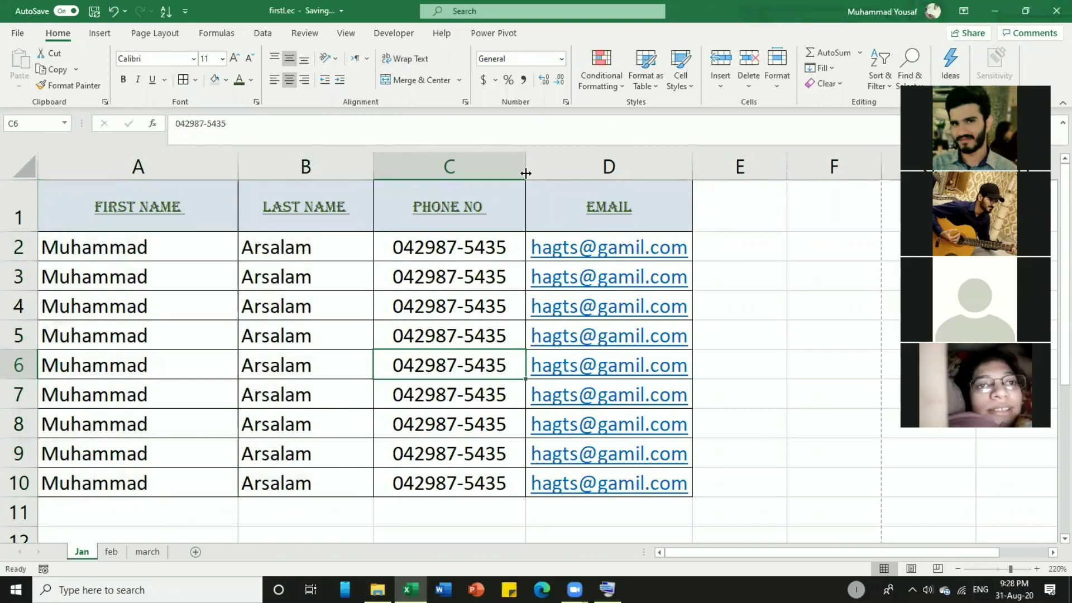
Widen column D slightly and enter the header 'No of Classes' in E1.
left_click_drag(692, 170, 708, 167)
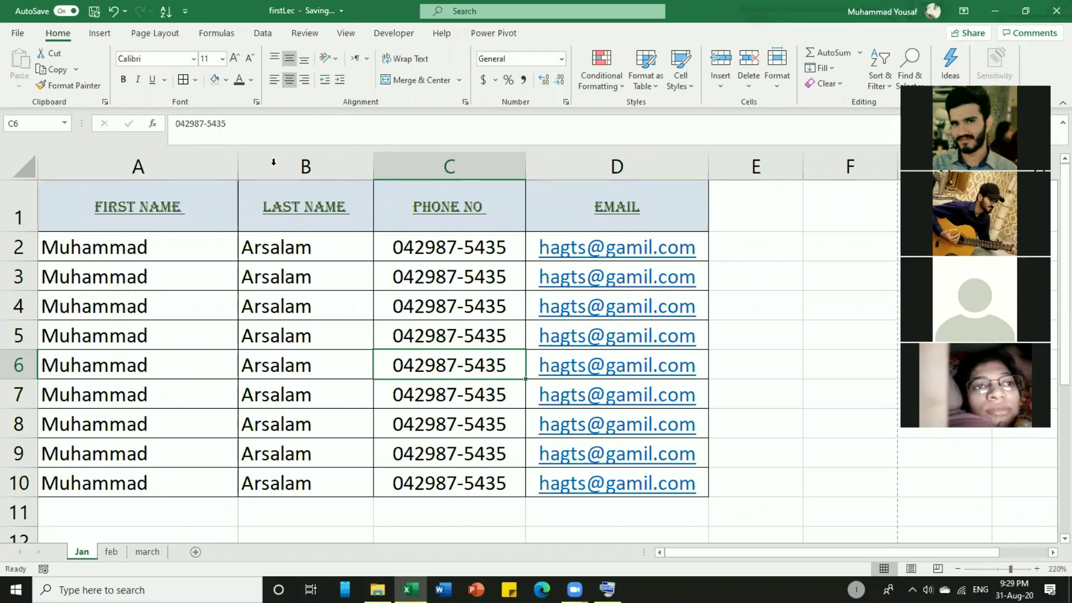
left_click(496, 216)
left_click(737, 216)
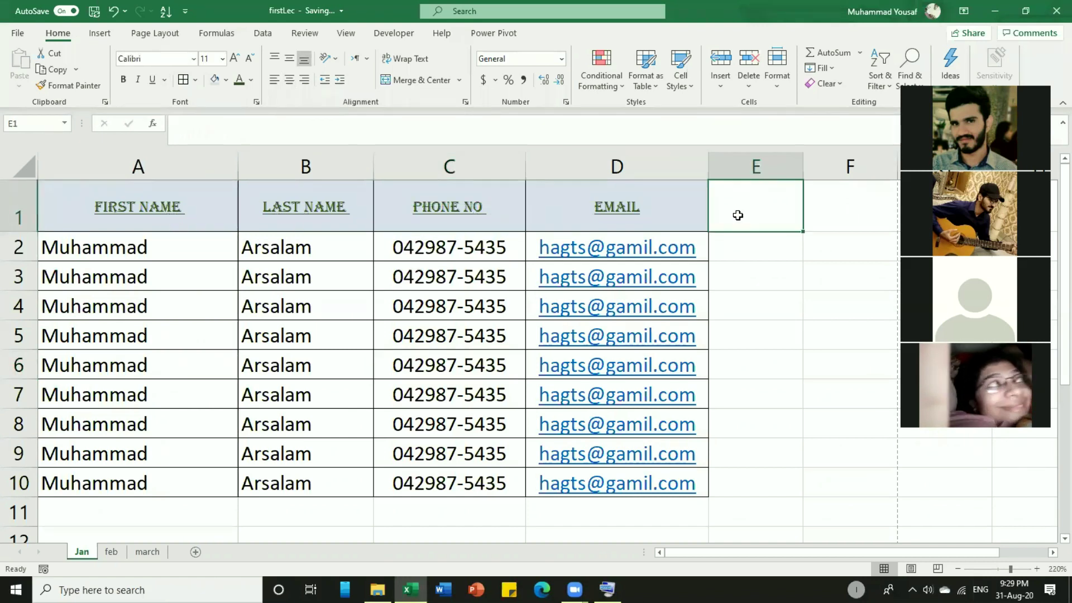
type("No of")
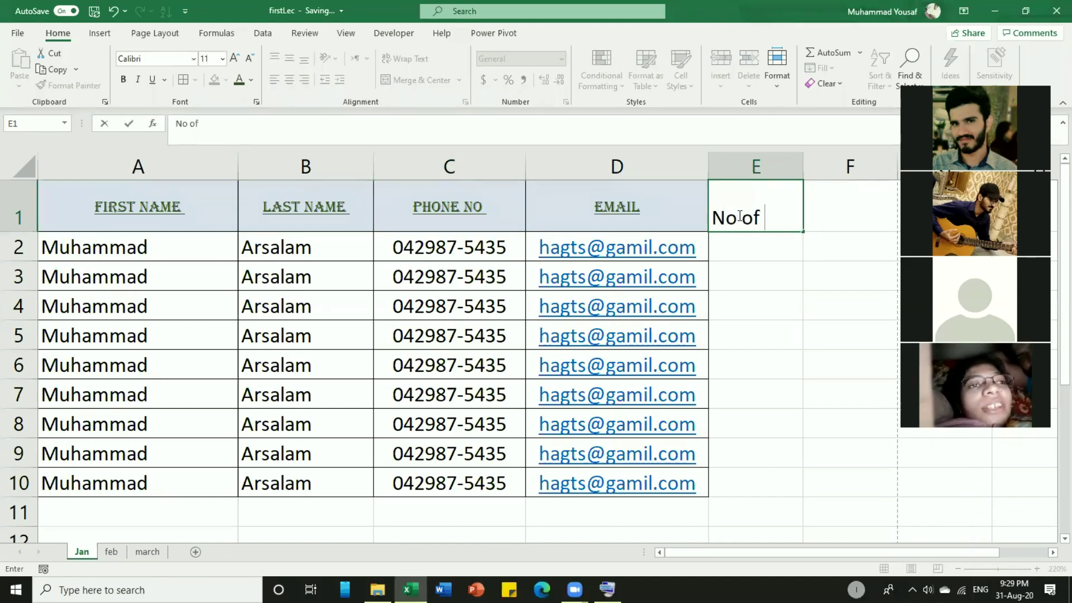
type(" Classes")
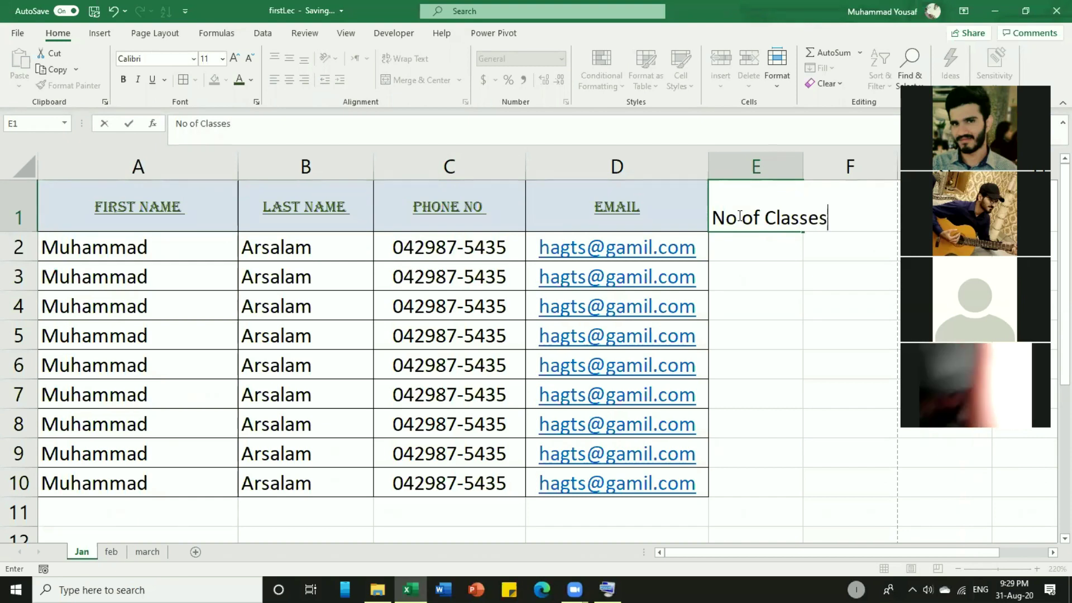
key("Return")
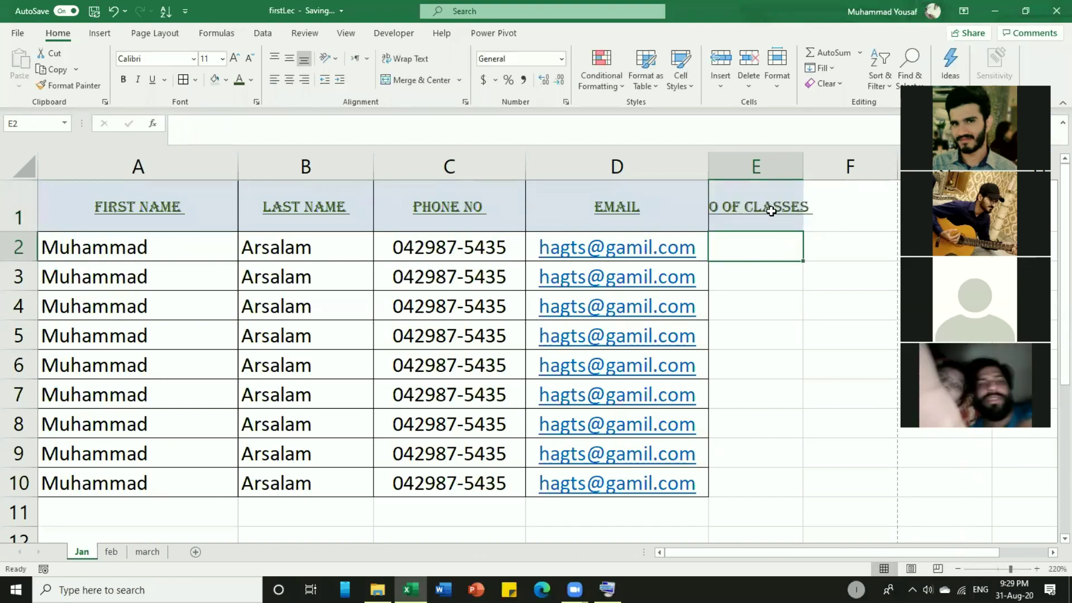
Wrap the E1 'No of Classes' header onto two lines.
left_click(738, 215)
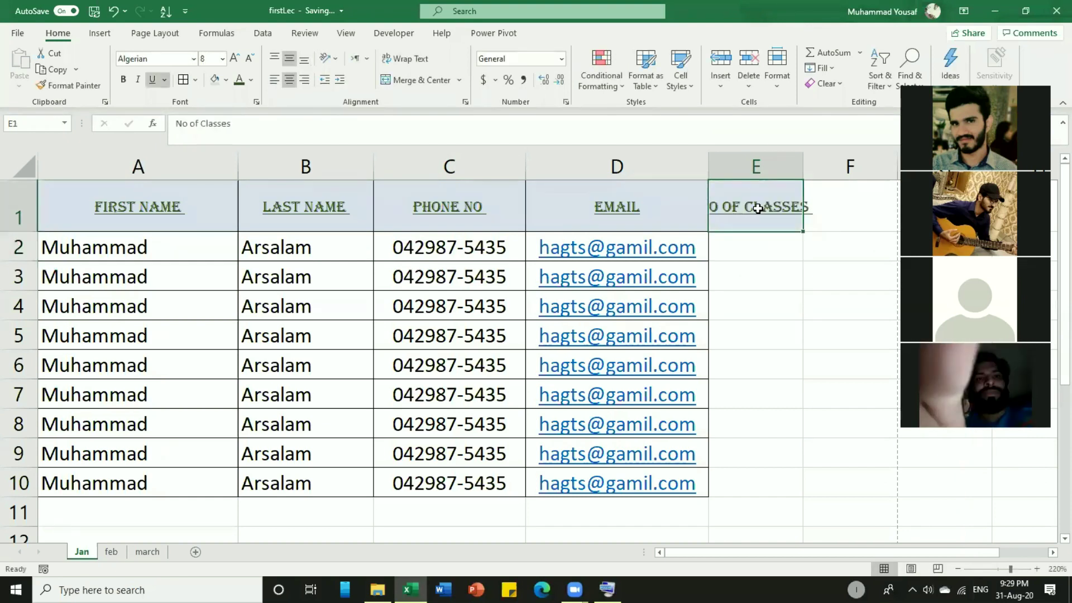
left_click(411, 58)
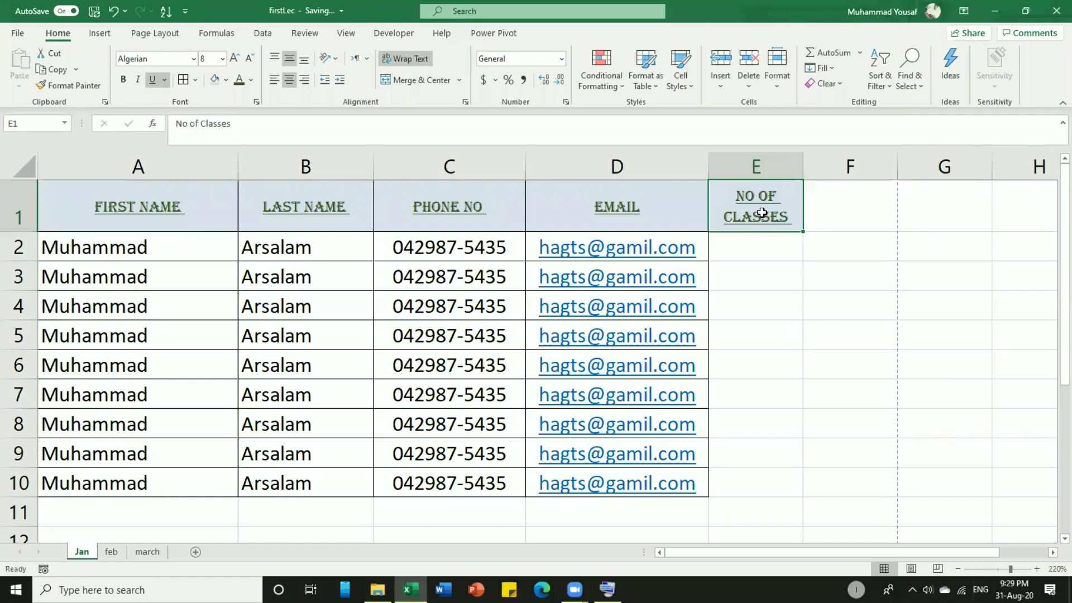
left_click(576, 590)
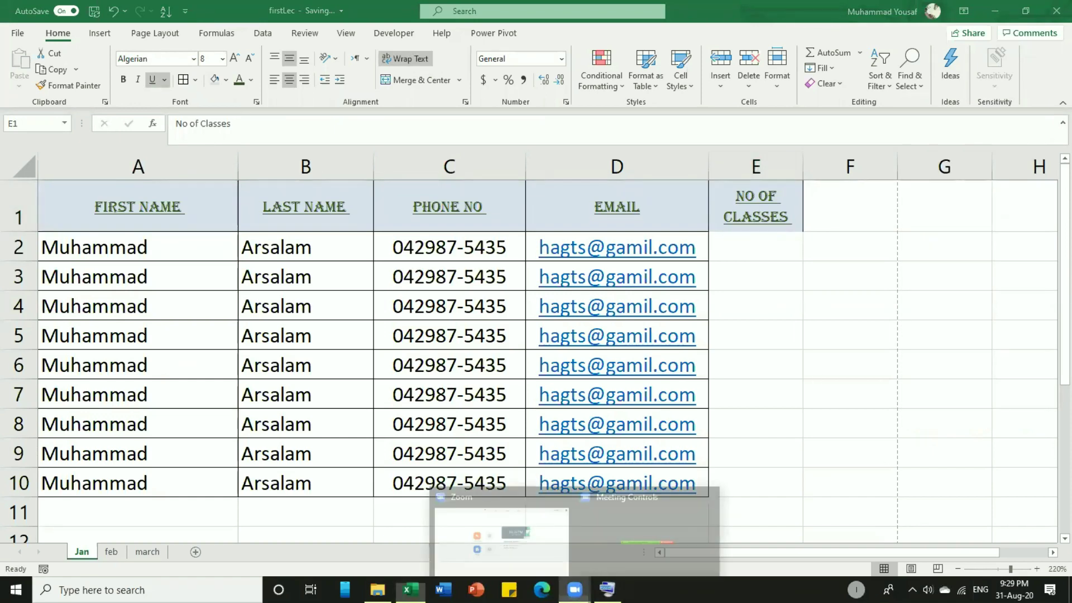
left_click(621, 536)
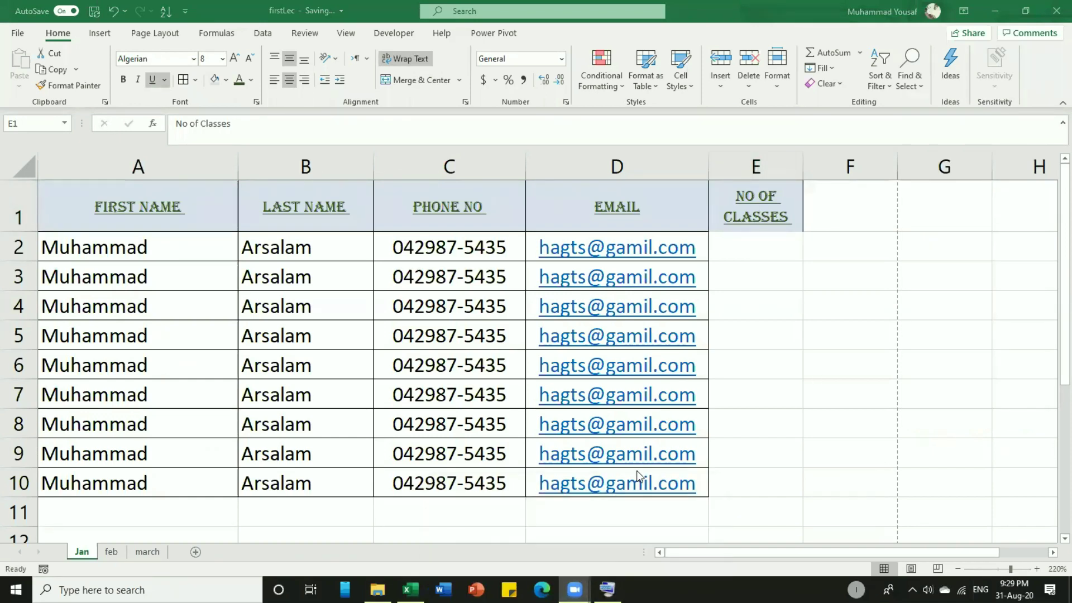
left_click(764, 333)
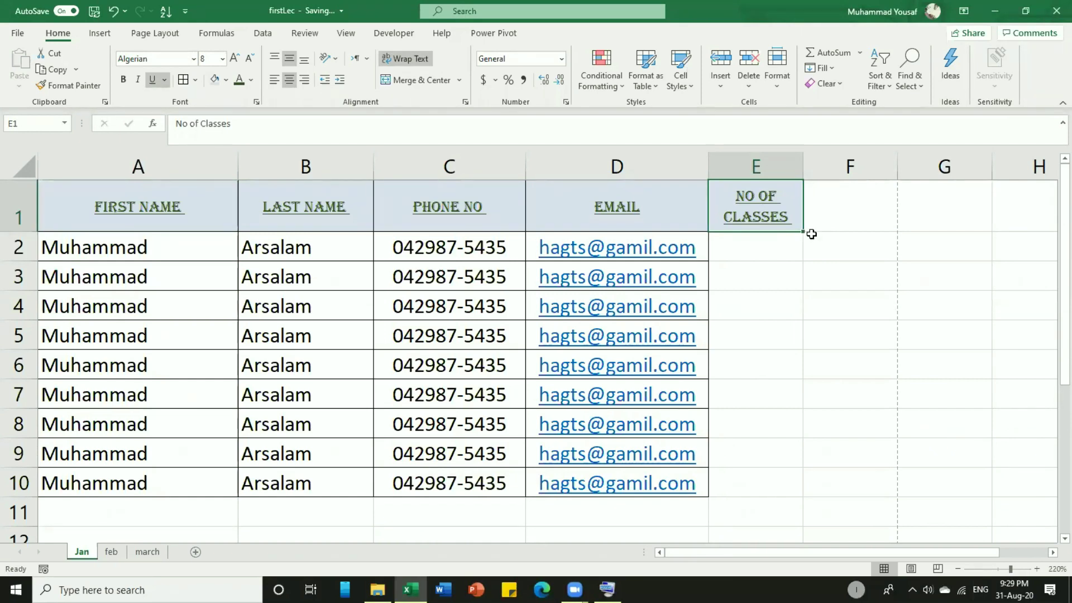
Enter class counts 3, 4, 5, 6, 7, 8, 5, 5, 4 down E2:E10.
left_click(769, 238)
left_click(789, 220)
left_click(758, 254)
type("3")
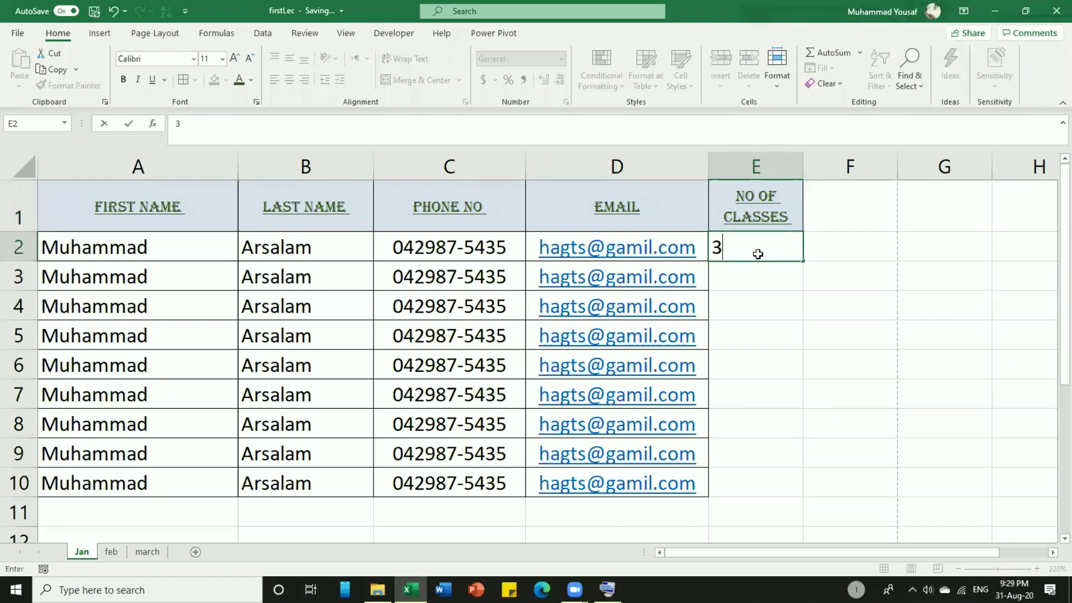
key("Return")
type("4")
key("Return")
type("5")
key("Return")
type("6")
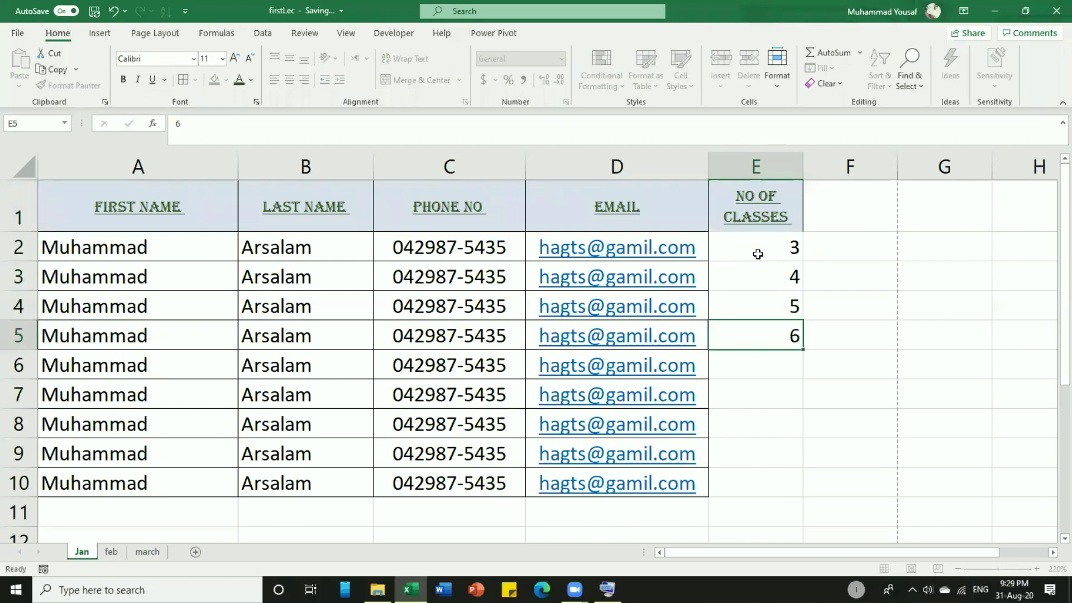
key("Return")
type("7")
key("Return")
type("8")
key("Return")
type("5")
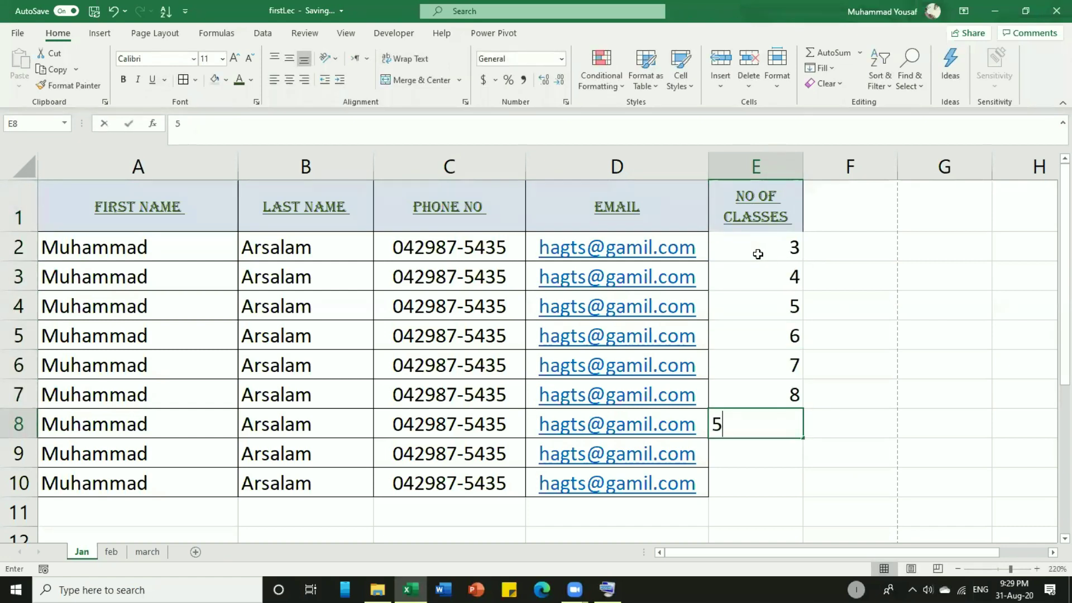
key("Return")
type("5")
key("Return")
type("4")
key("Return")
key("Up")
key("Up")
key("Up")
key("Up")
key("Up")
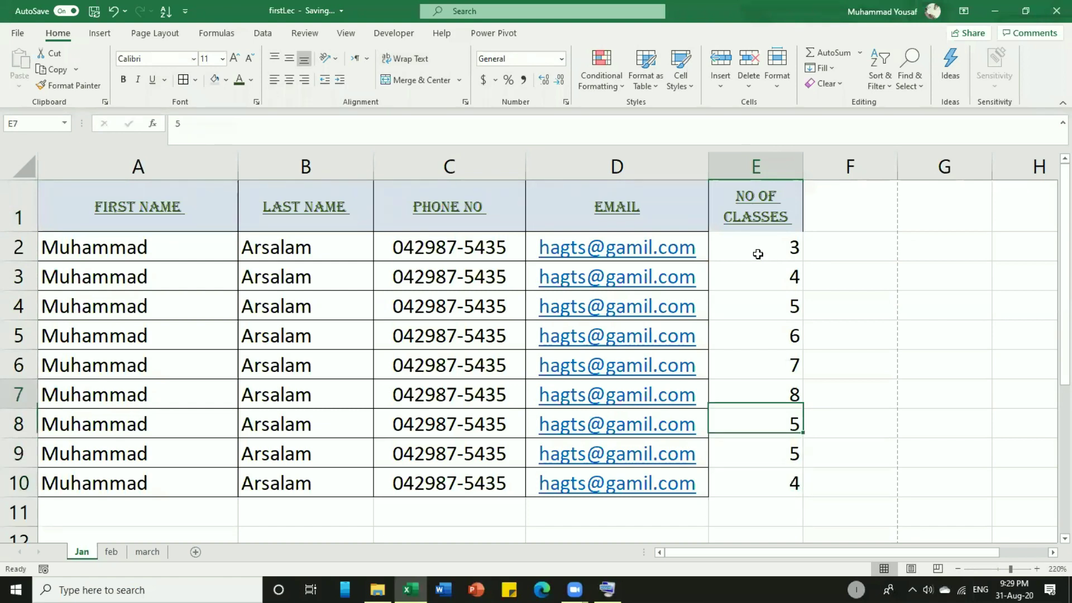
Select the class counts E2:E10 and hide the on-screen keyboard.
mouse_move(760, 253)
left_mouse_down()
mouse_move(769, 476)
mouse_move(762, 257)
left_mouse_up()
left_click(767, 474)
left_click(761, 254)
left_click(575, 589)
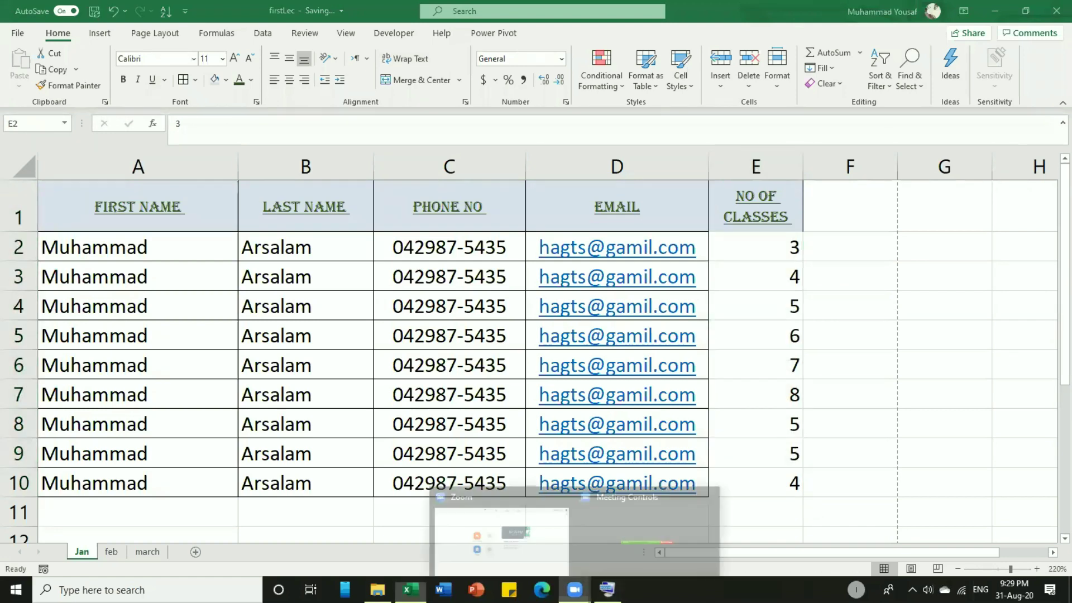
left_click(599, 565)
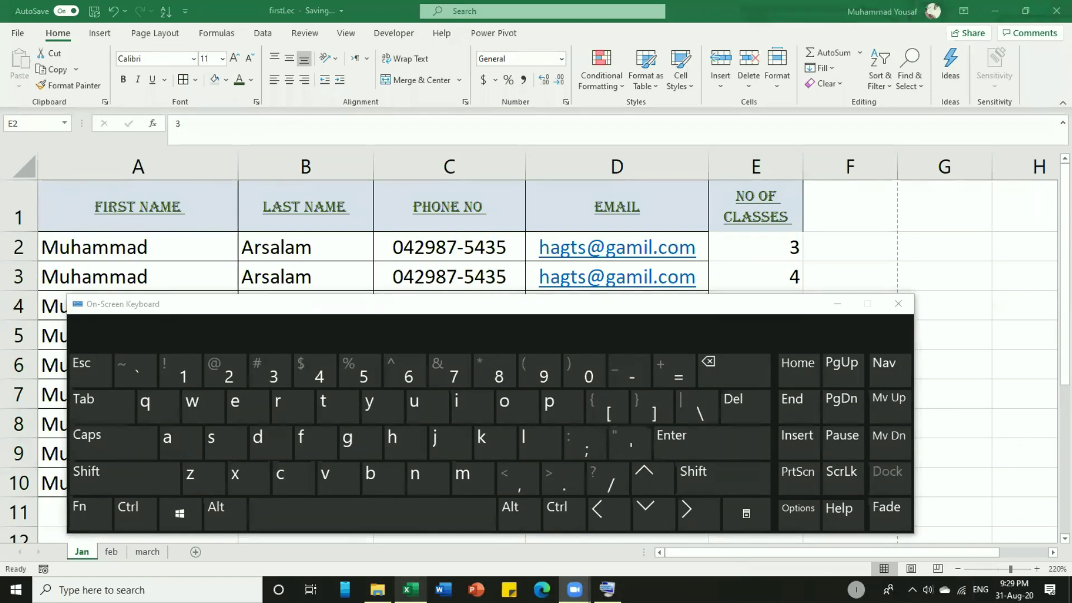
left_click(837, 303)
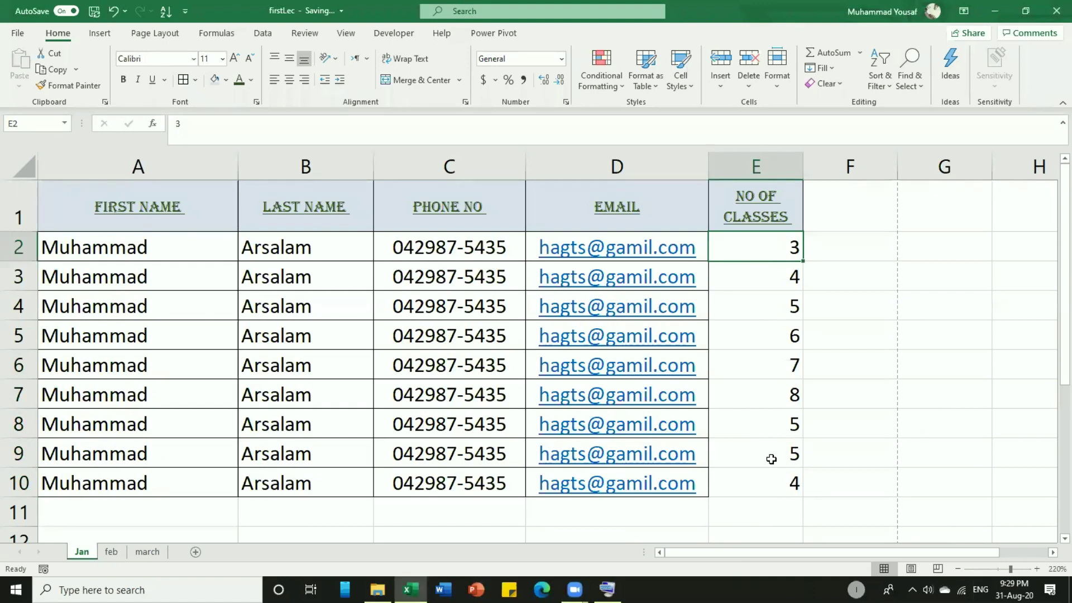
Centre the E2:E10 class counts horizontally and vertically, then narrow column E to width 3.
mouse_move(772, 481)
left_mouse_down()
mouse_move(751, 247)
mouse_move(781, 431)
mouse_move(749, 462)
mouse_move(778, 478)
left_mouse_up()
left_click(753, 247)
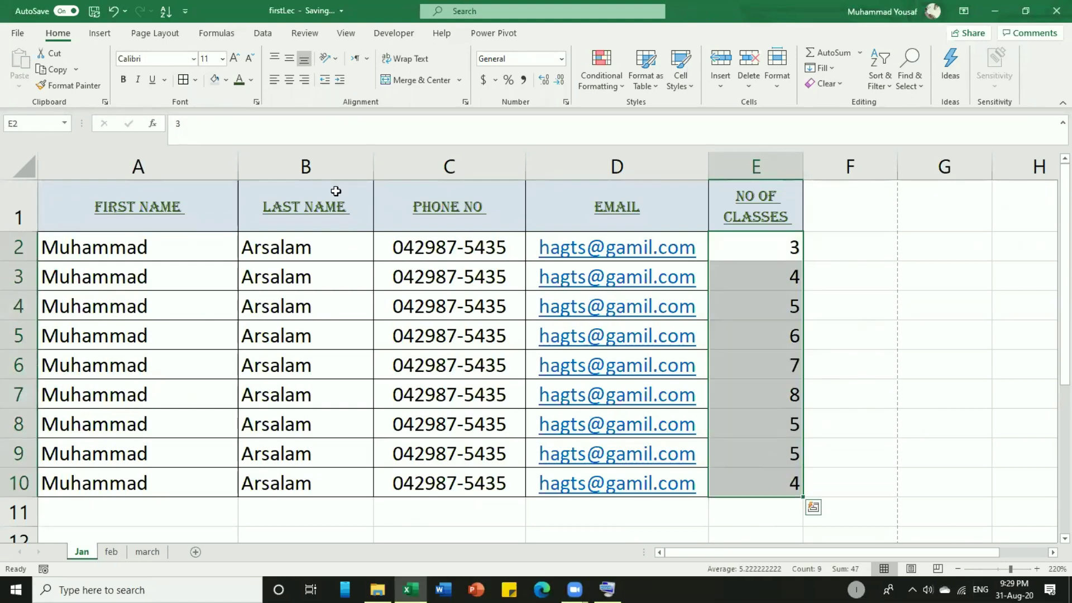
left_click(289, 80)
left_click(288, 59)
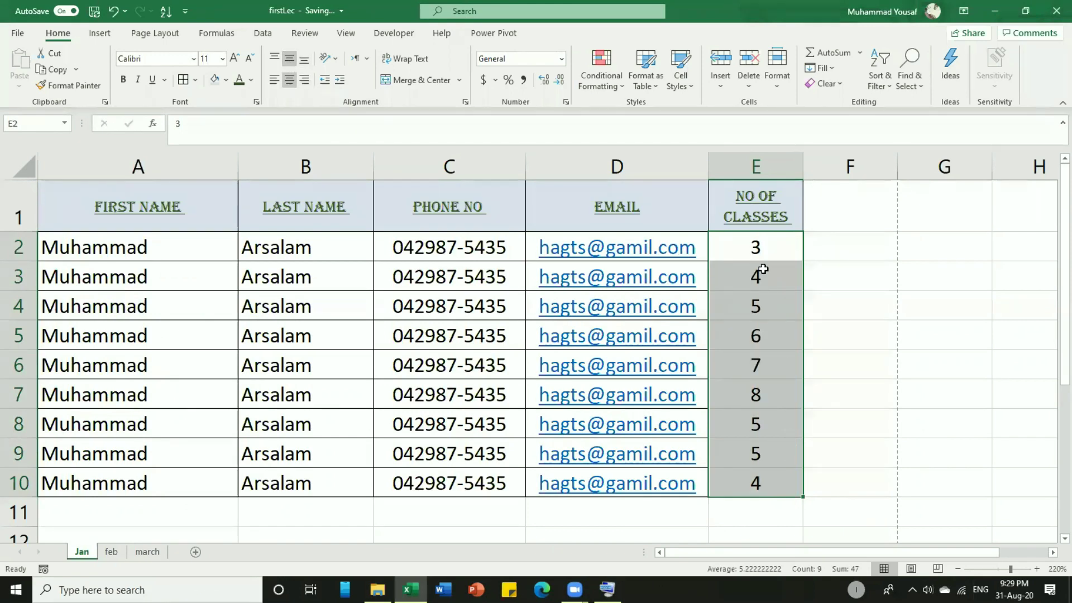
left_click(766, 250)
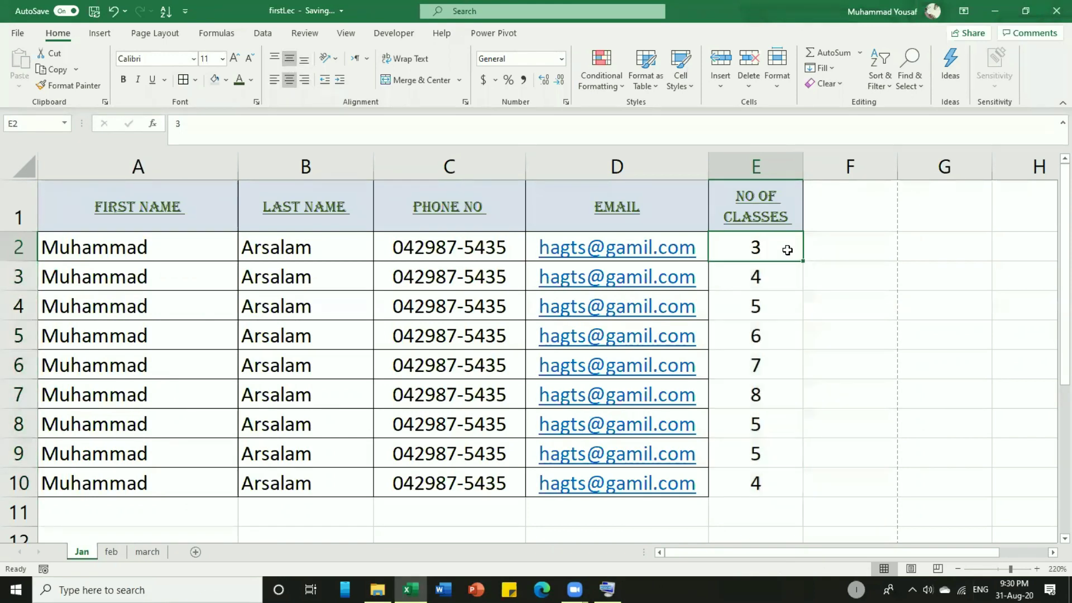
left_click_drag(801, 169, 735, 169)
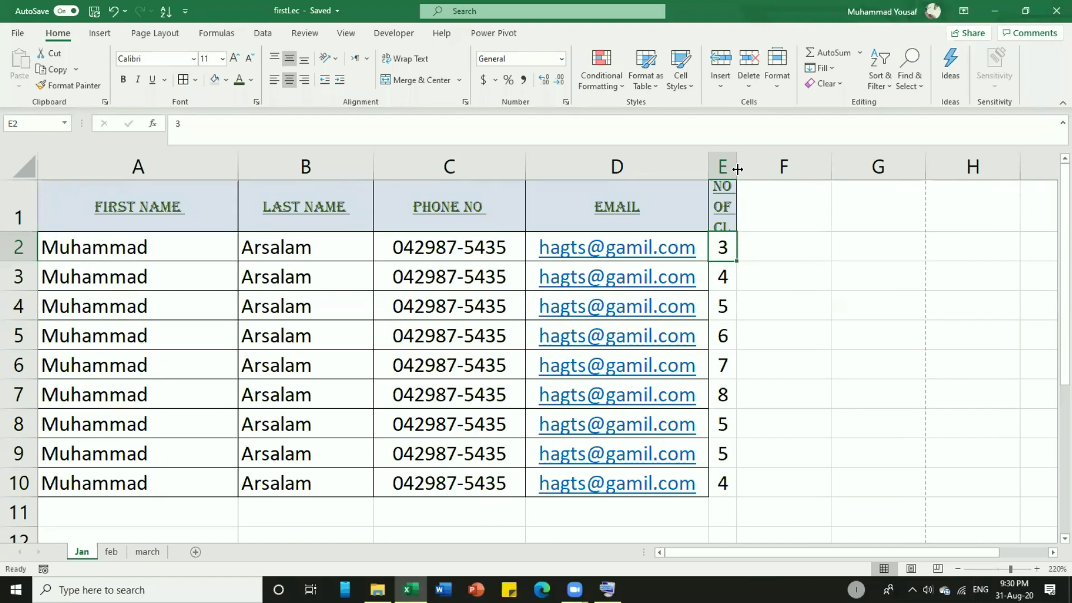
Angle the NO OF CLASSES header in E1 counterclockwise, then rotate it downward, resizing column E.
left_click(726, 214)
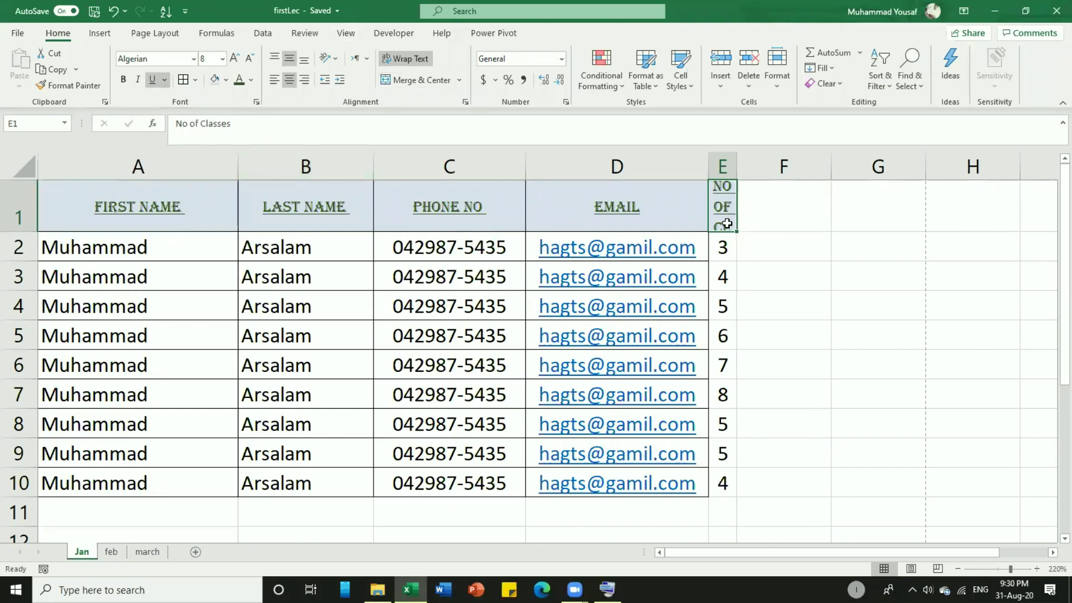
left_click(334, 60)
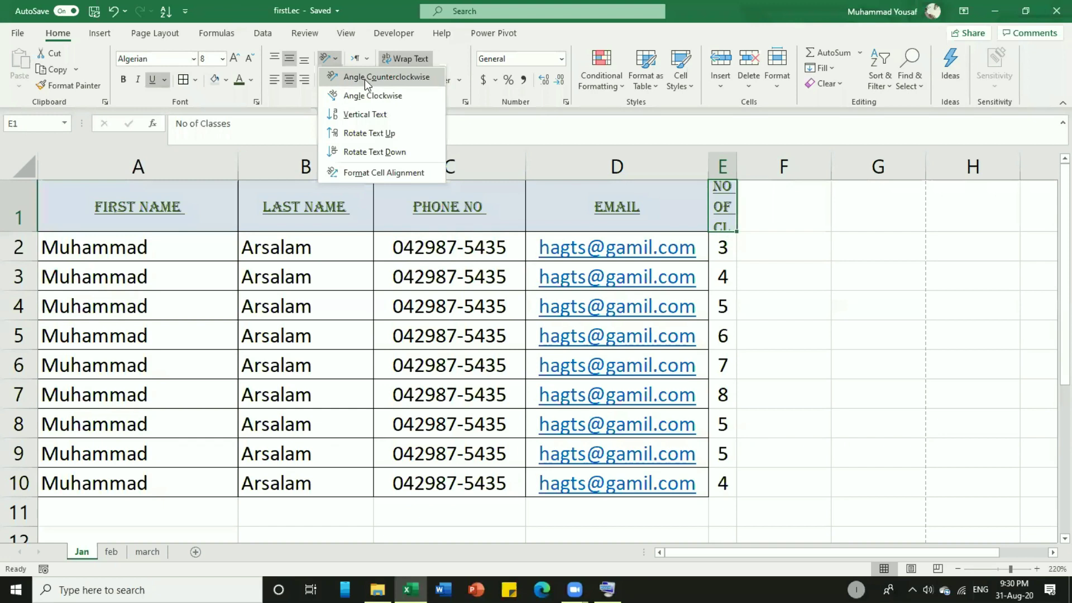
left_click(390, 79)
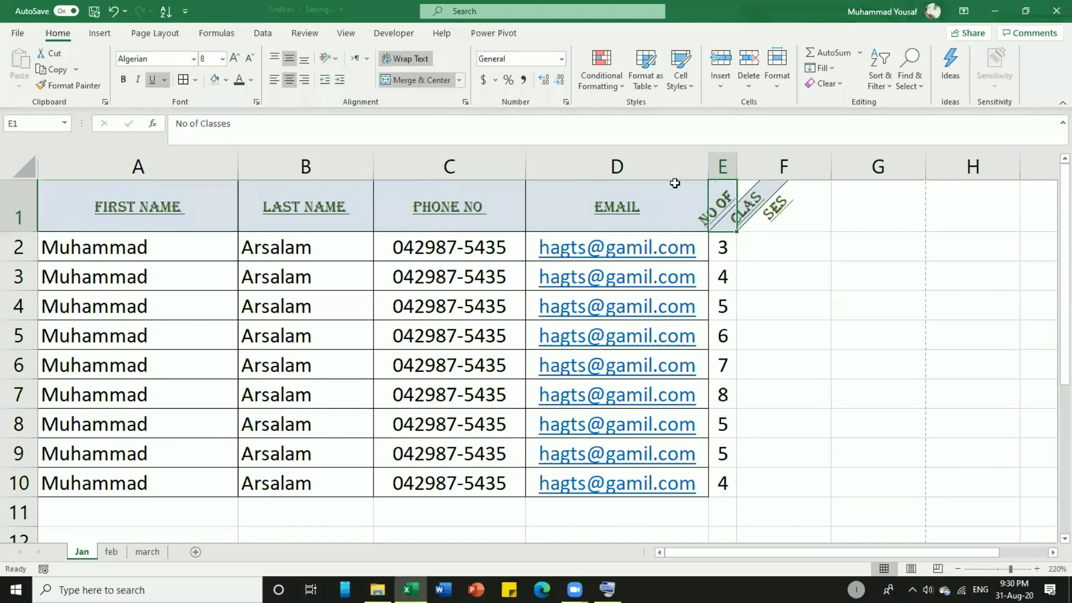
left_click_drag(737, 167, 825, 168)
left_click(335, 59)
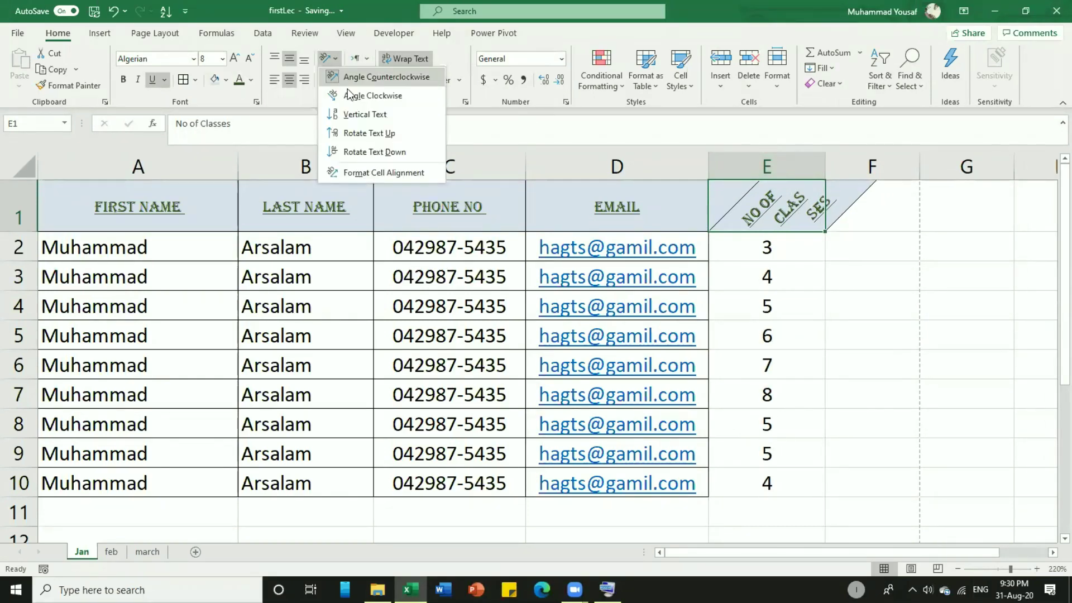
left_click(398, 151)
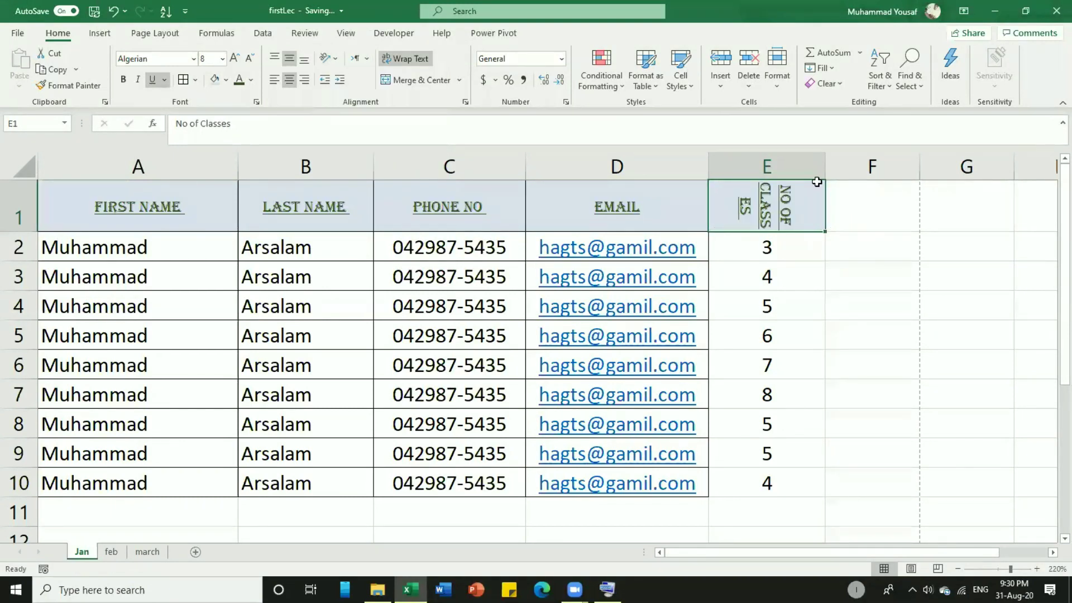
left_click_drag(825, 165, 781, 165)
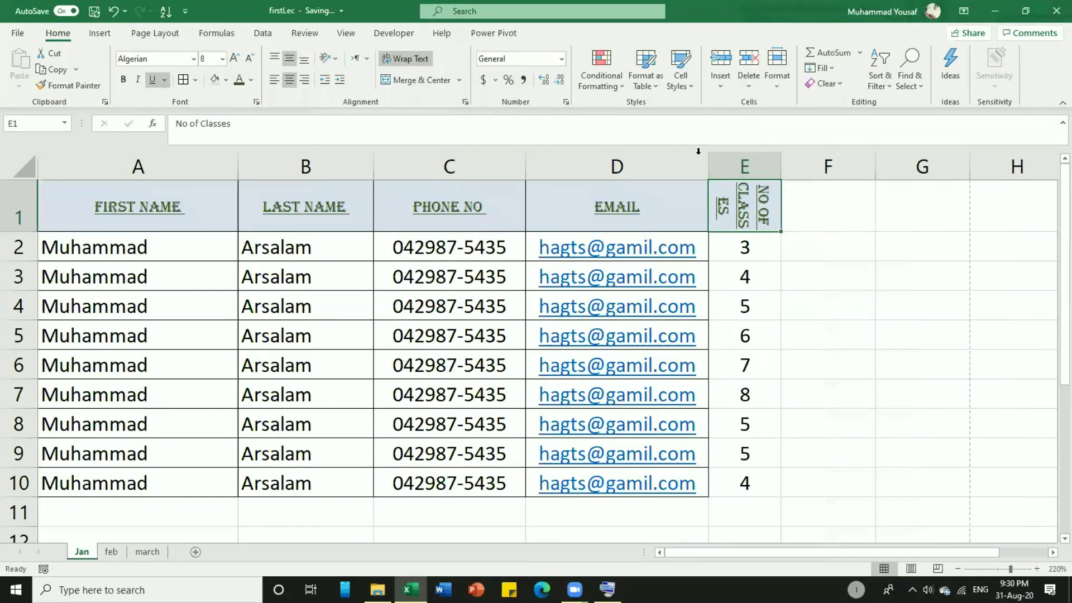
Try Rotate Text Up and Vertical Text on E1, settling on Rotate Text Down.
left_click(335, 59)
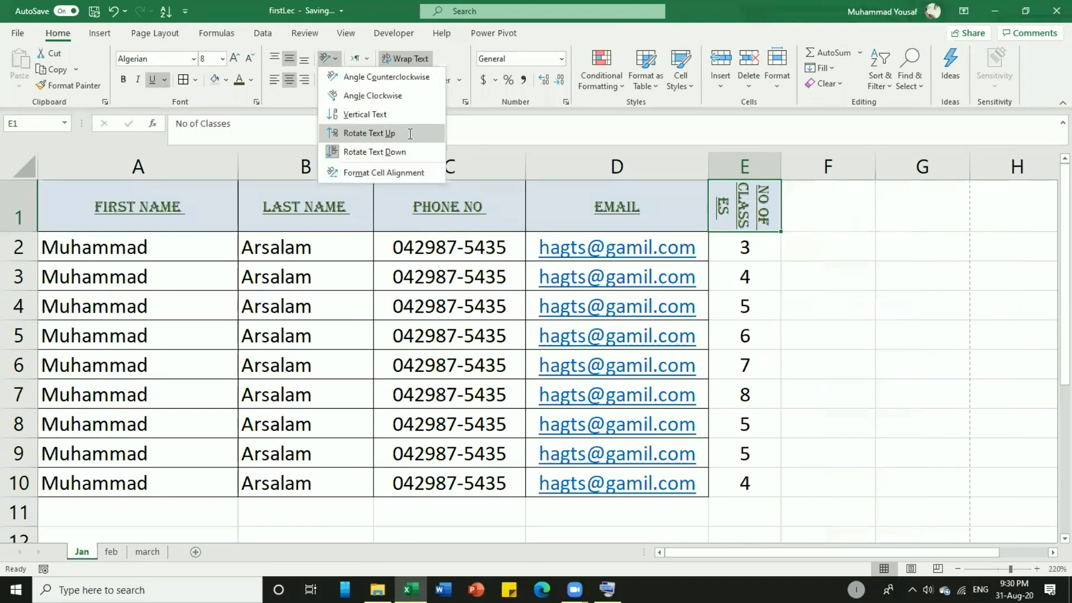
left_click(409, 134)
left_click(330, 55)
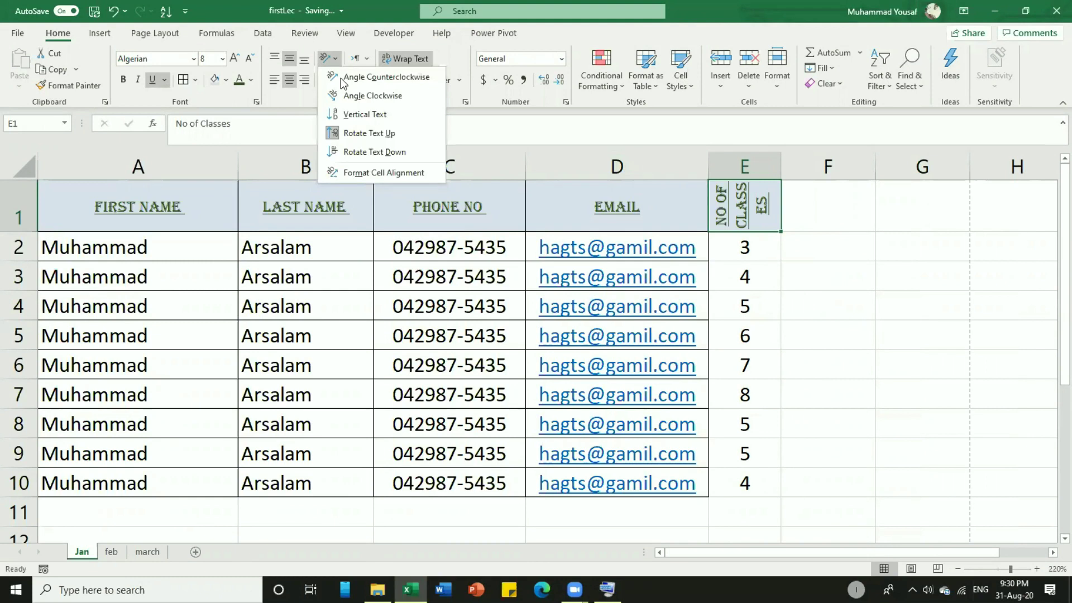
left_click(355, 112)
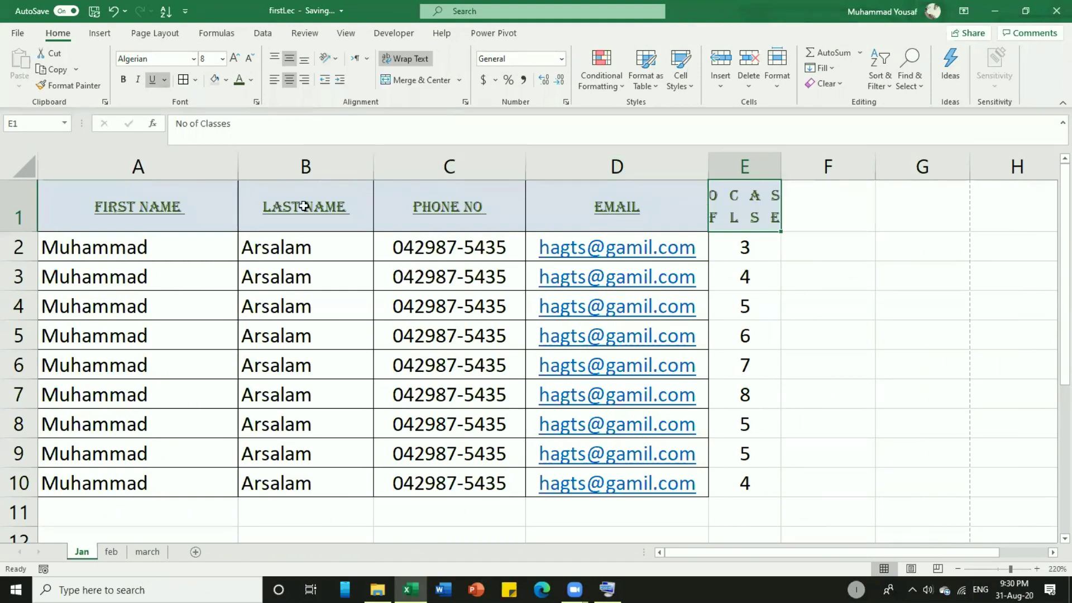
left_click(335, 58)
left_click(368, 148)
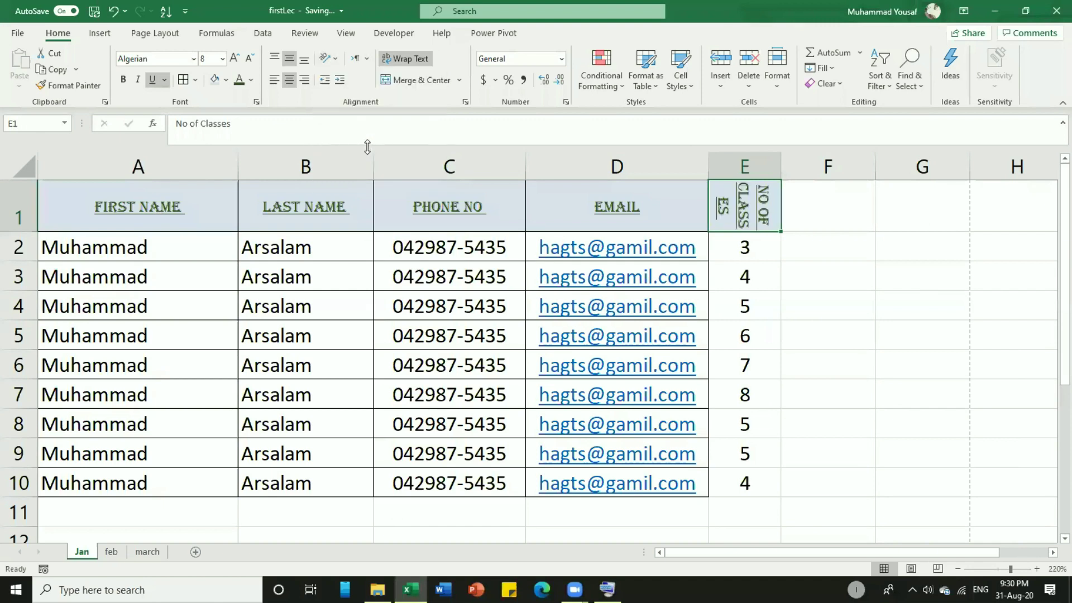
Make row 1 taller and narrow column E to 3.57 width.
left_click_drag(31, 230, 30, 304)
left_click_drag(778, 174, 750, 174)
scroll(775, 330, "down", 1)
scroll(212, 265, "up", 1)
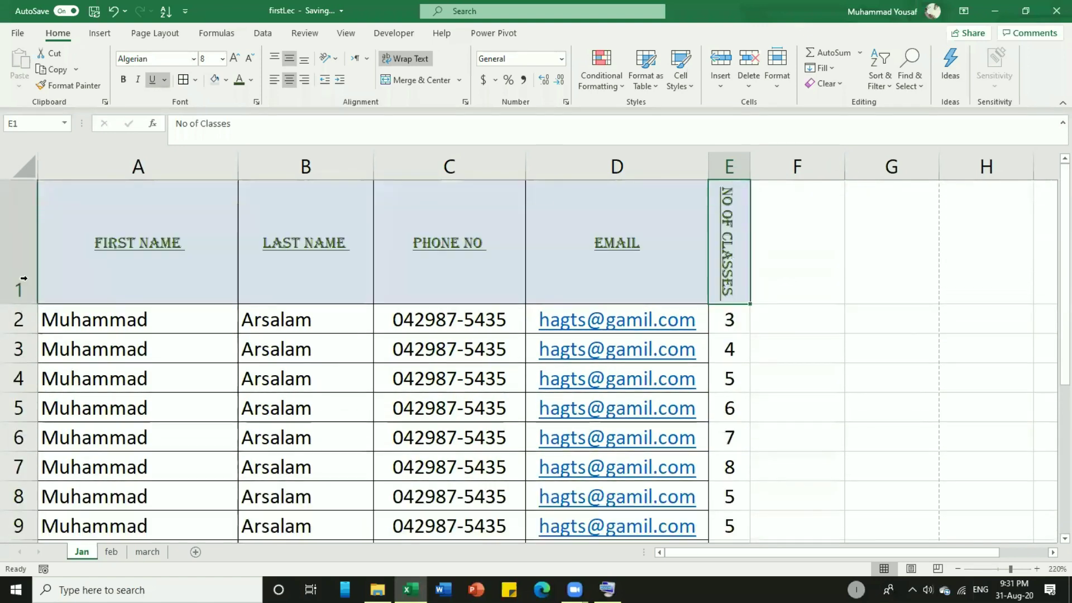
left_click_drag(11, 295, 12, 295)
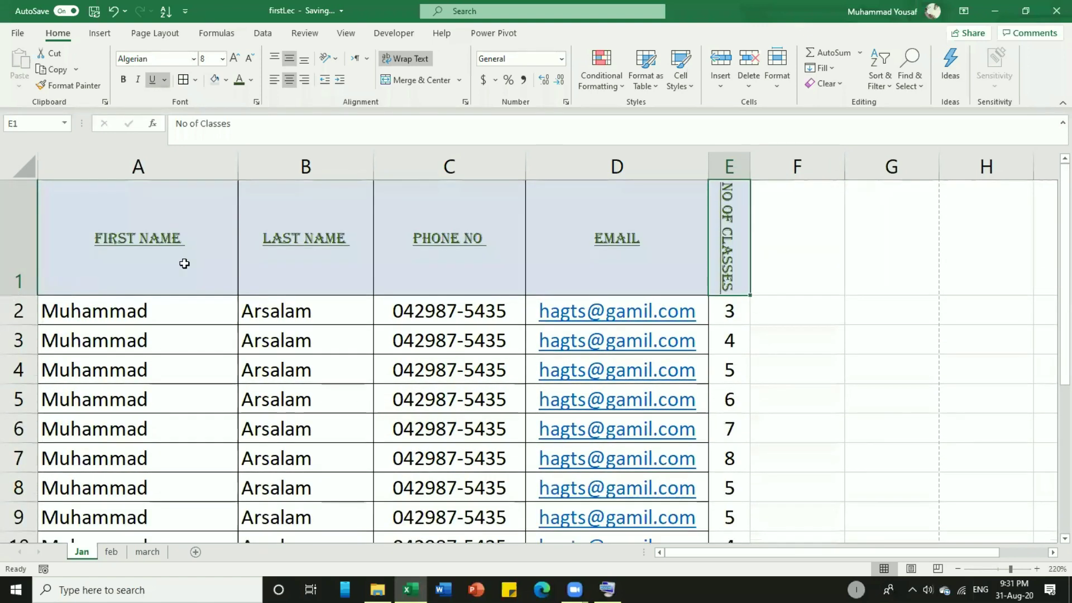
scroll(702, 364, "down", 2)
scroll(704, 364, "up", 2)
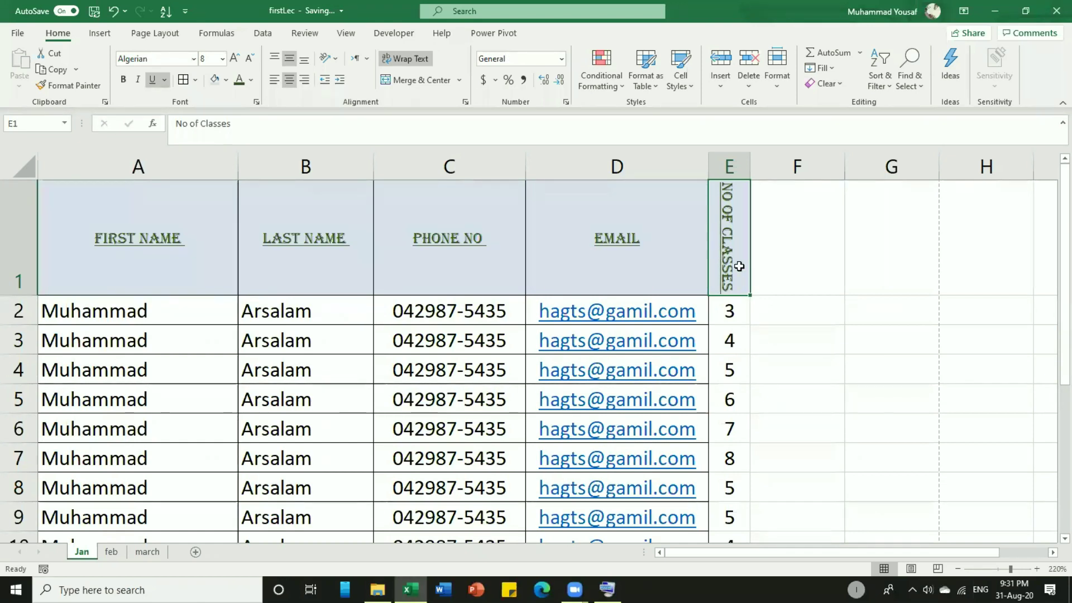
Set E1's header to Rotate Text Up so NO OF CLASSES reads bottom-to-top.
left_click(336, 60)
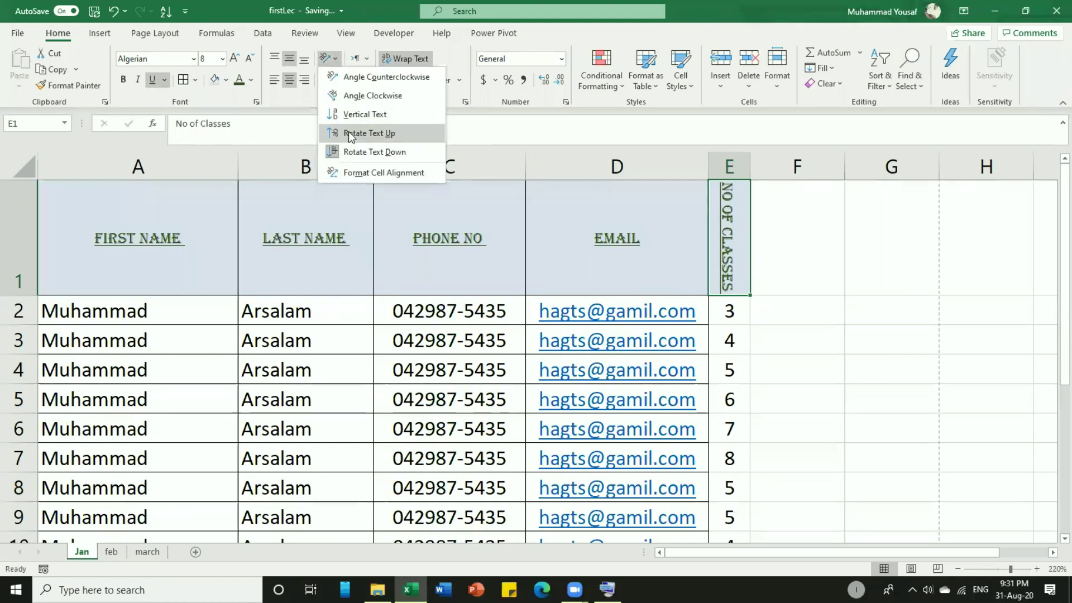
left_click(367, 132)
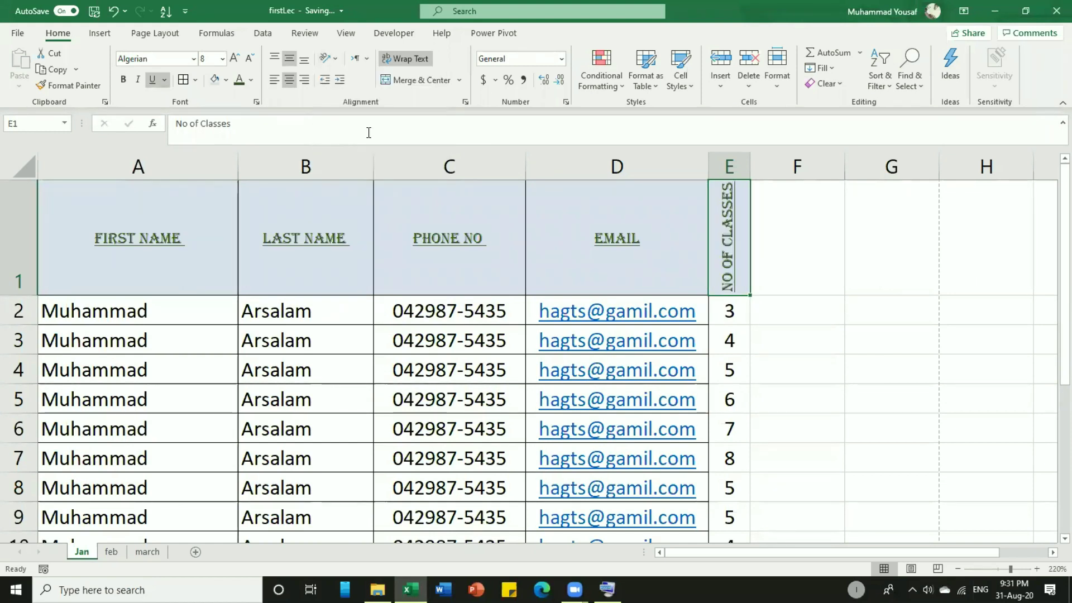
left_click(336, 60)
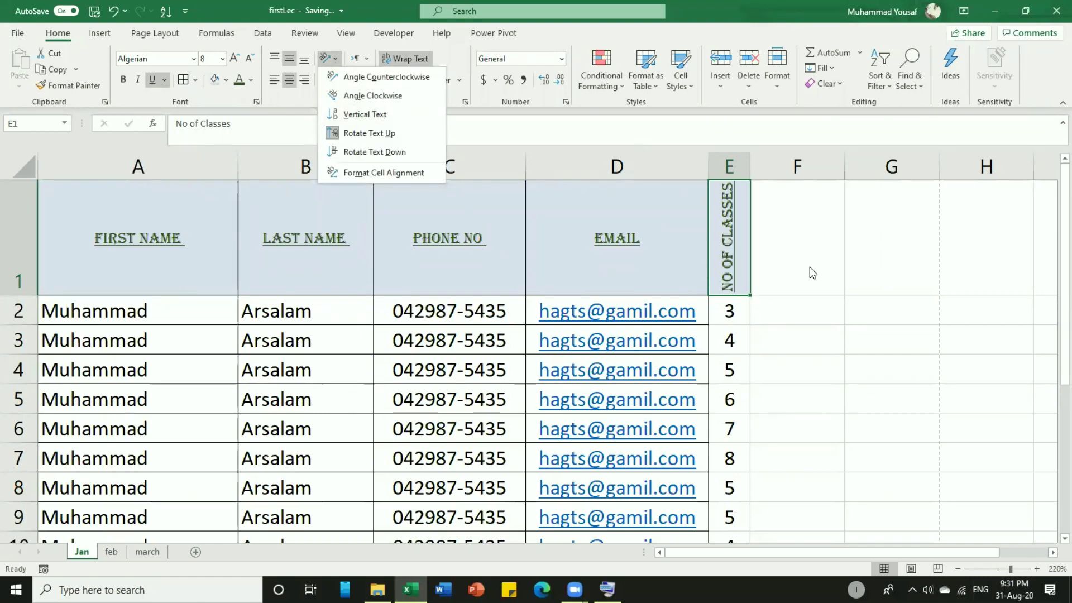
left_click(760, 316)
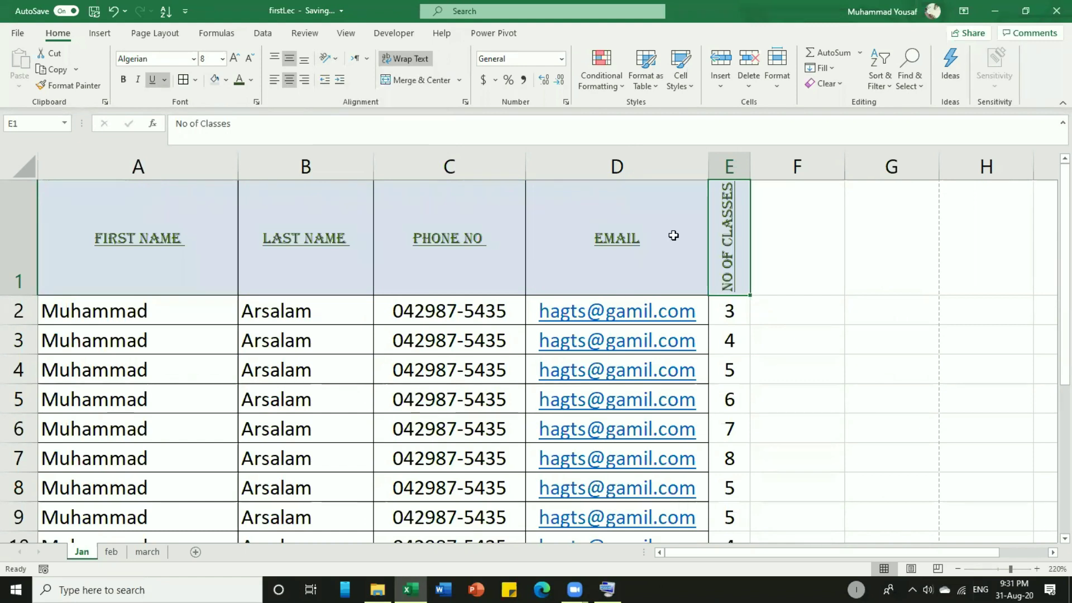
left_click(367, 60)
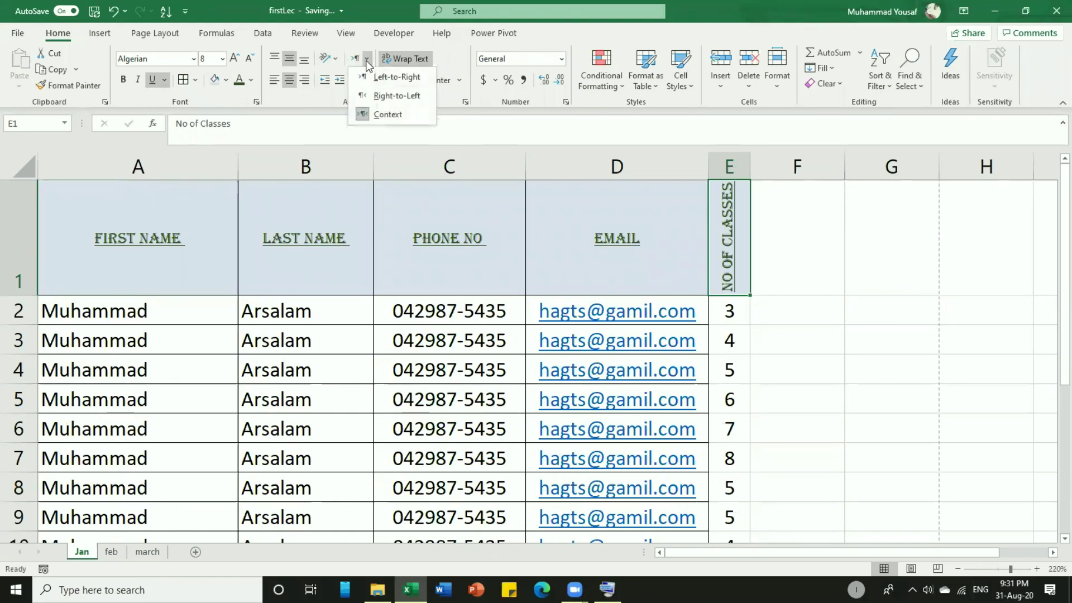
left_click(366, 59)
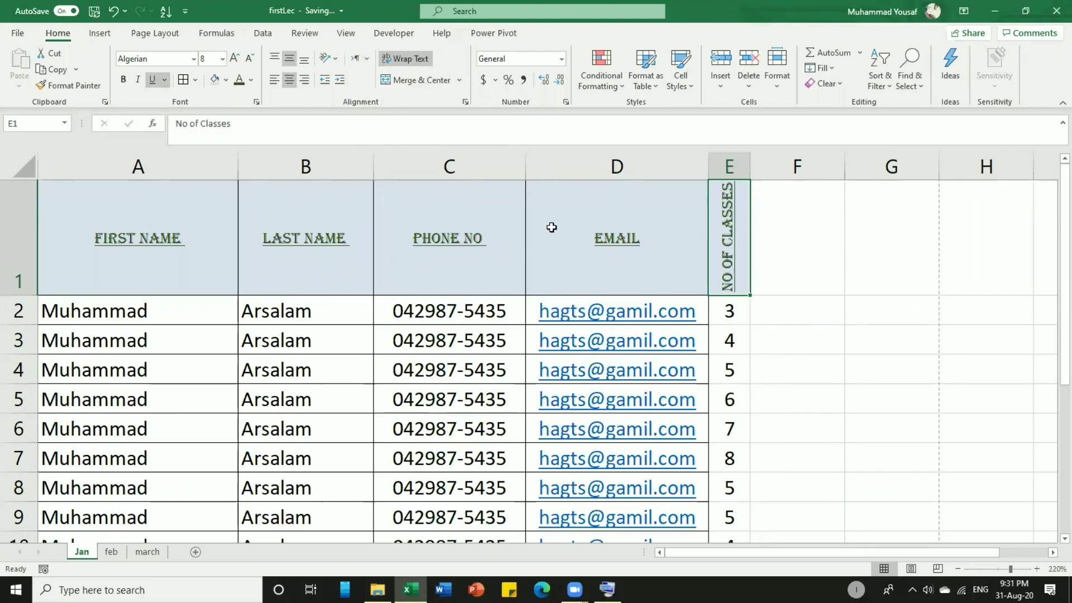
scroll(334, 340, "down", 1)
scroll(335, 340, "up", 1)
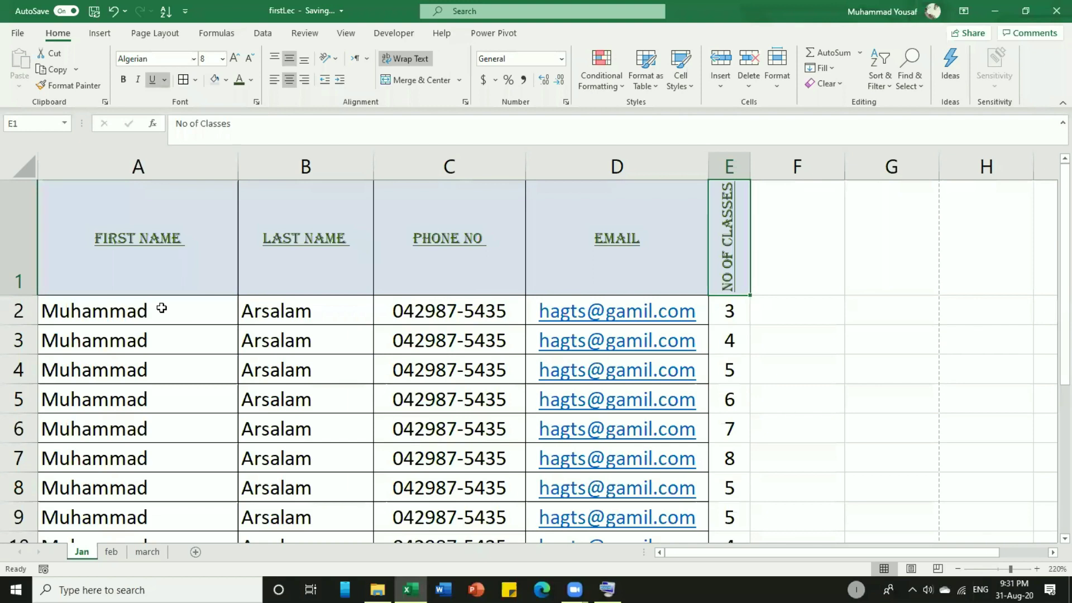
key("ctrl+p")
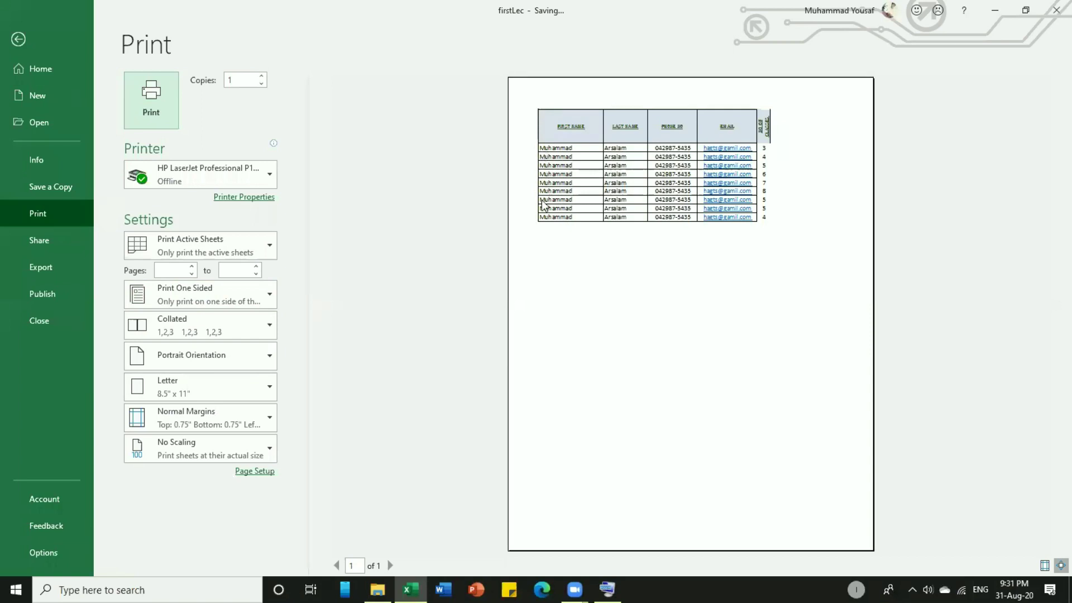
key("Escape")
left_click_drag(186, 313, 179, 438)
Apply Increase Indent to the first names in A2:A10.
scroll(246, 458, "up", 1)
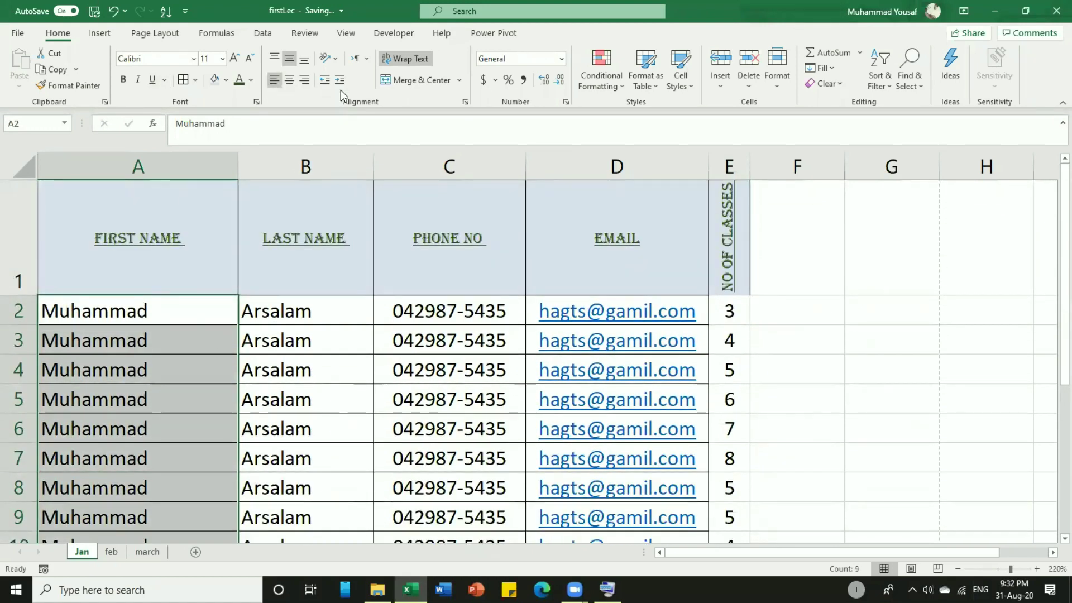
left_click(340, 85)
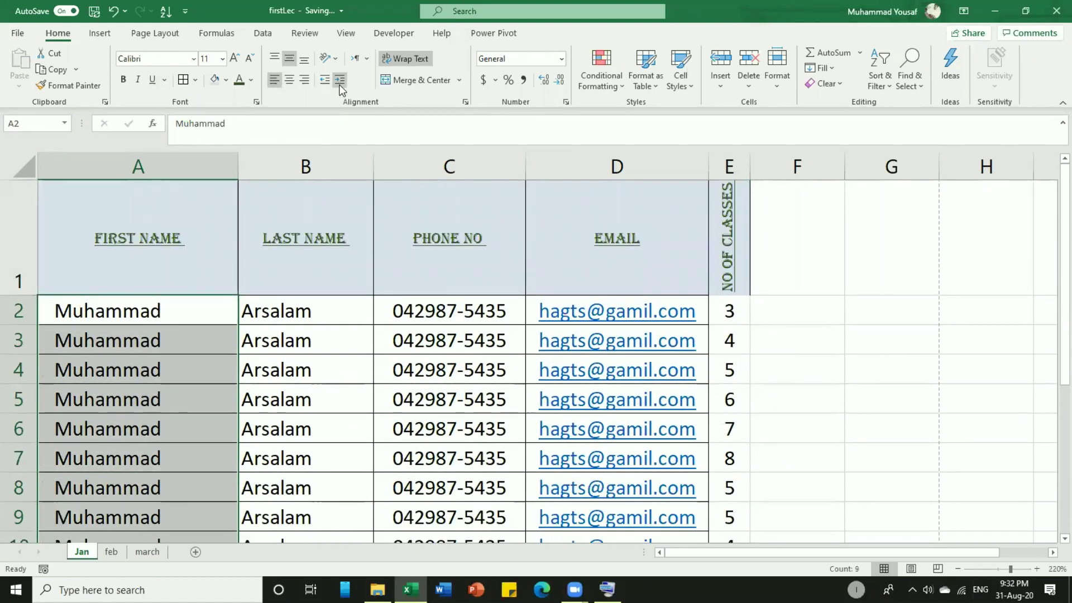
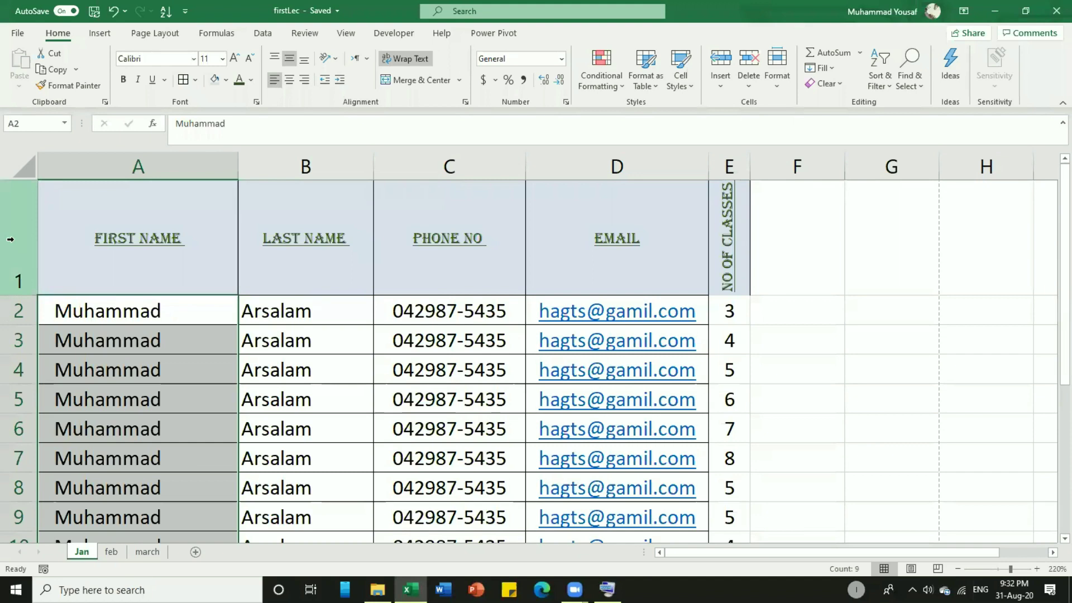
Try extra indent levels on the first names, then return them to their earlier indent.
left_click(339, 79)
left_click(339, 80)
double_click(339, 80)
left_click(324, 80)
double_click(325, 79)
left_click(325, 79)
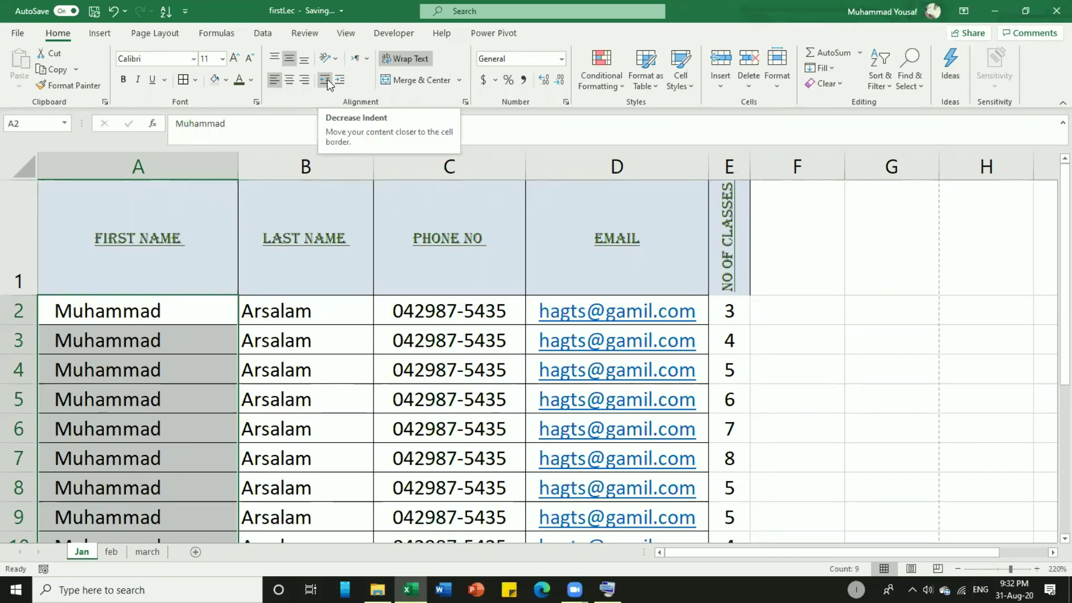
left_click(327, 82)
left_click(342, 82)
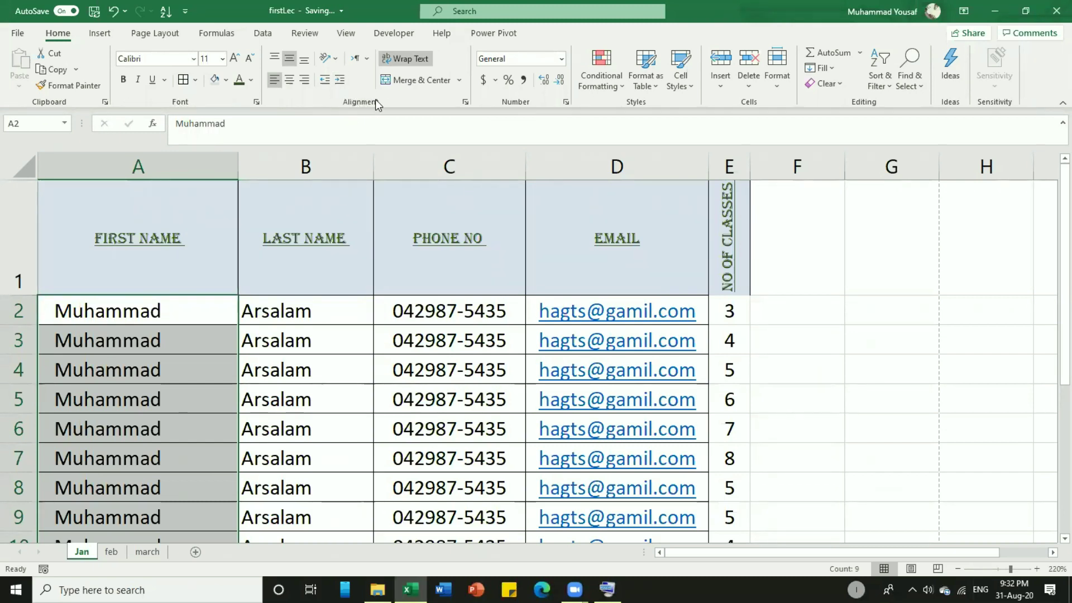
Select the header cells A1 through D1 in row 1.
left_click(395, 270)
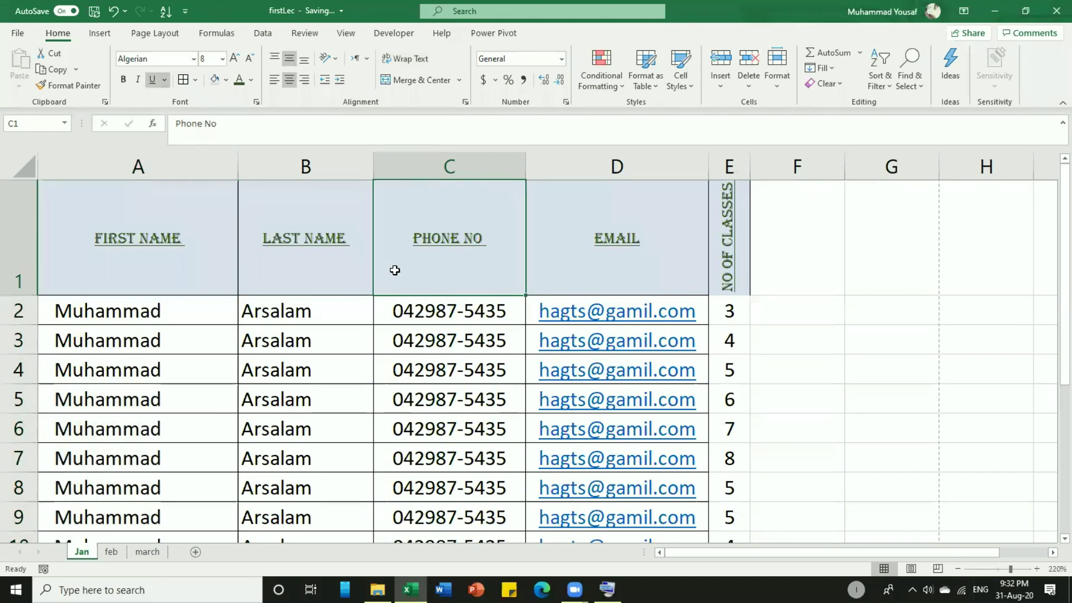
left_click(575, 590)
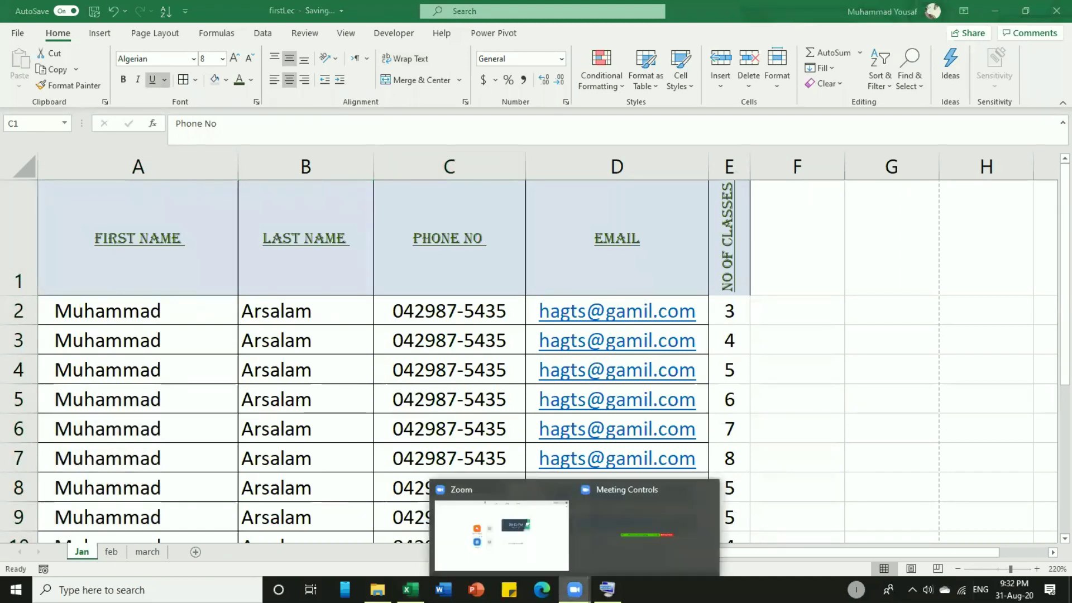
left_click(622, 537)
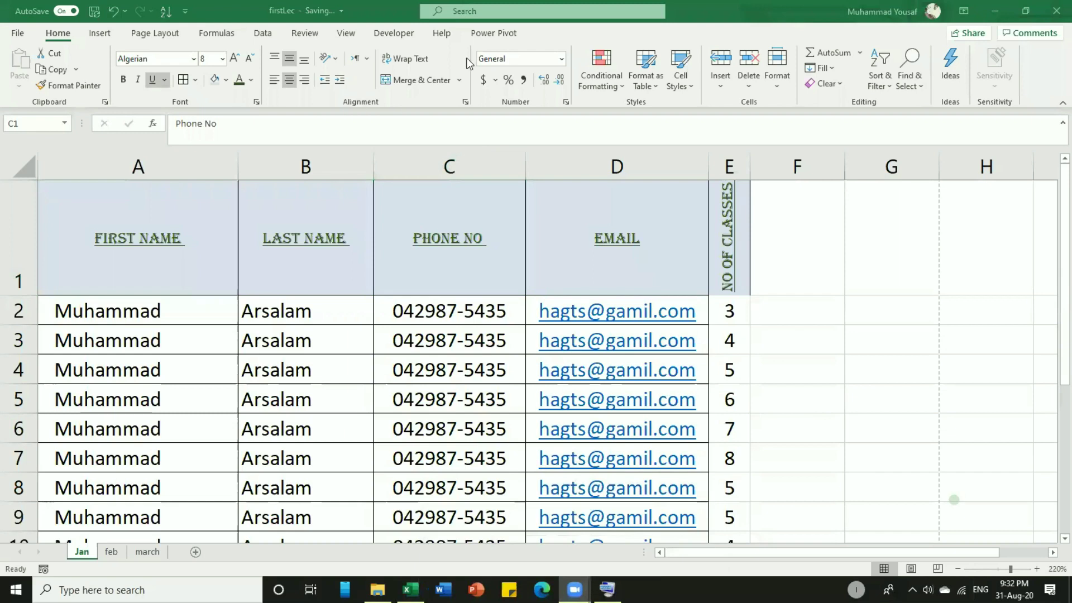
left_click(334, 109)
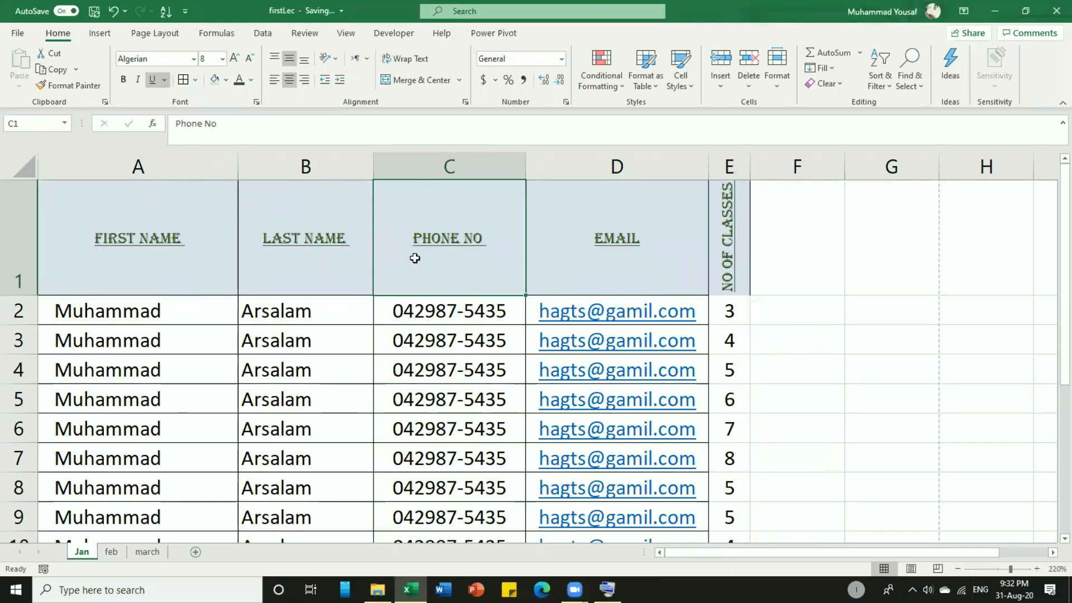
left_click_drag(179, 273, 599, 264)
left_click_drag(599, 263, 599, 264)
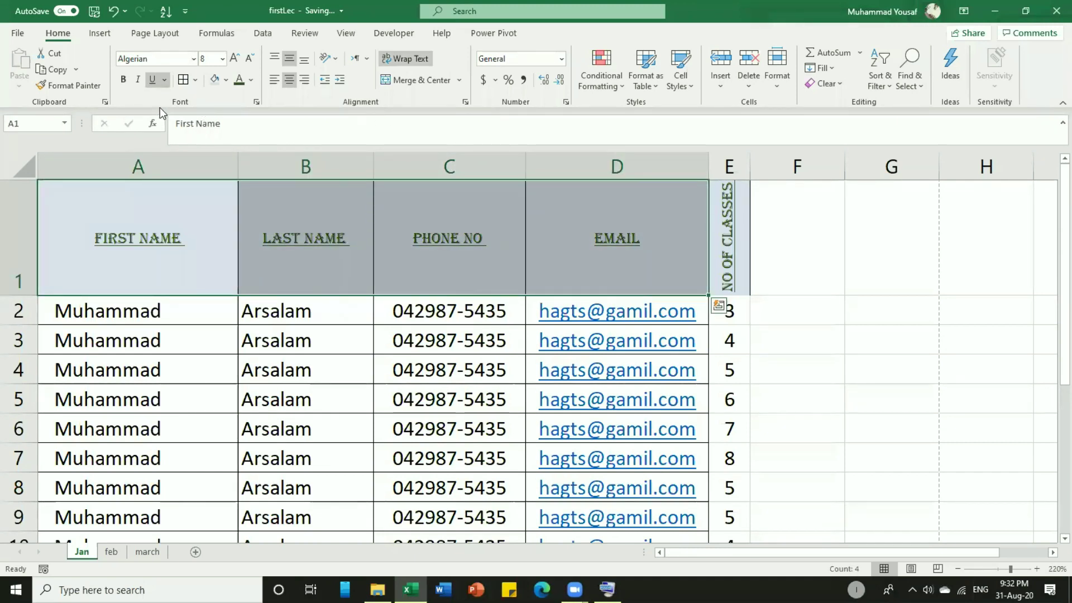
Format the A1:D1 headers as Algerian Bold Italic 12 and widen column B to fit LAST NAME.
left_click(256, 103)
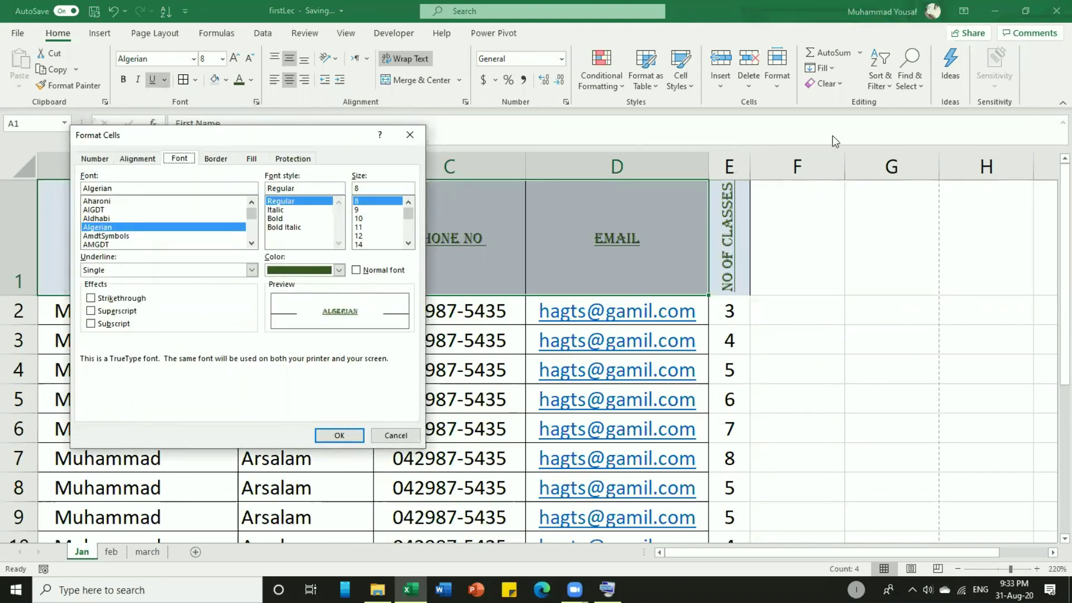
left_click_drag(221, 134, 831, 135)
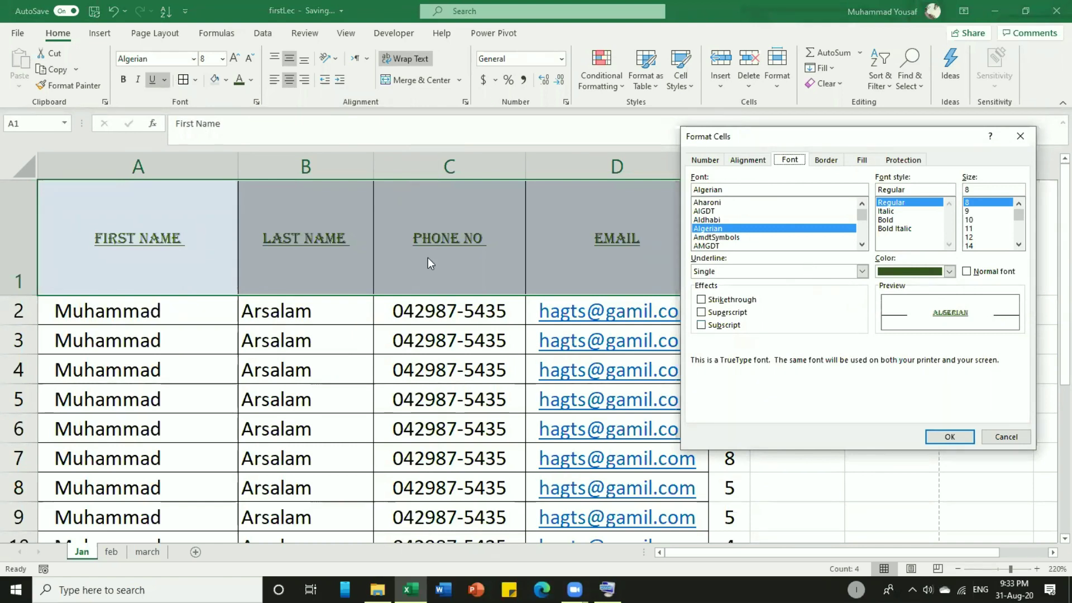
left_click(708, 229)
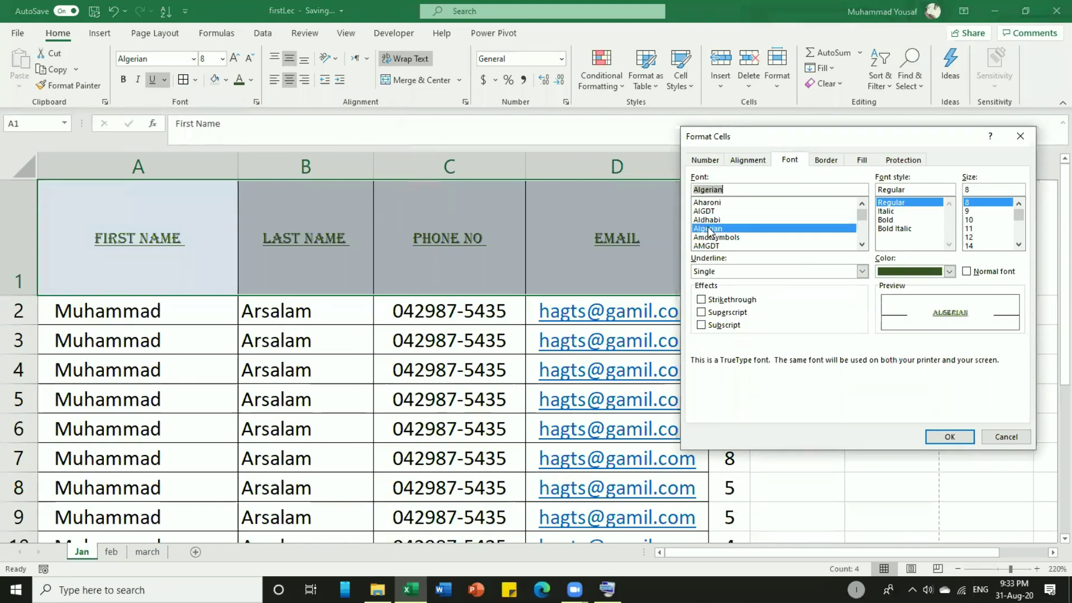
left_click(896, 229)
left_click(970, 238)
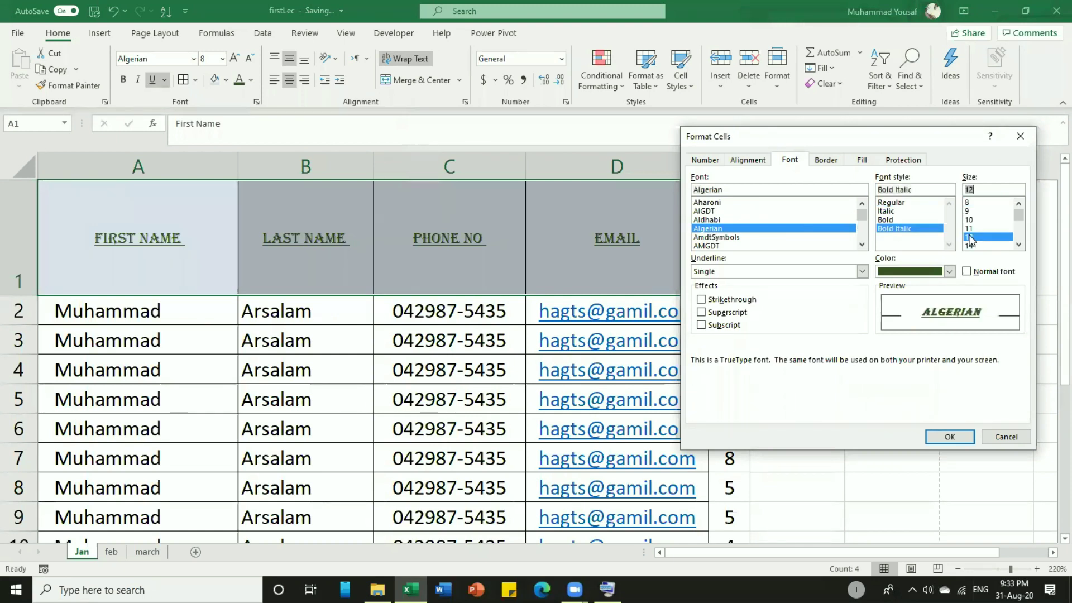
left_click(950, 434)
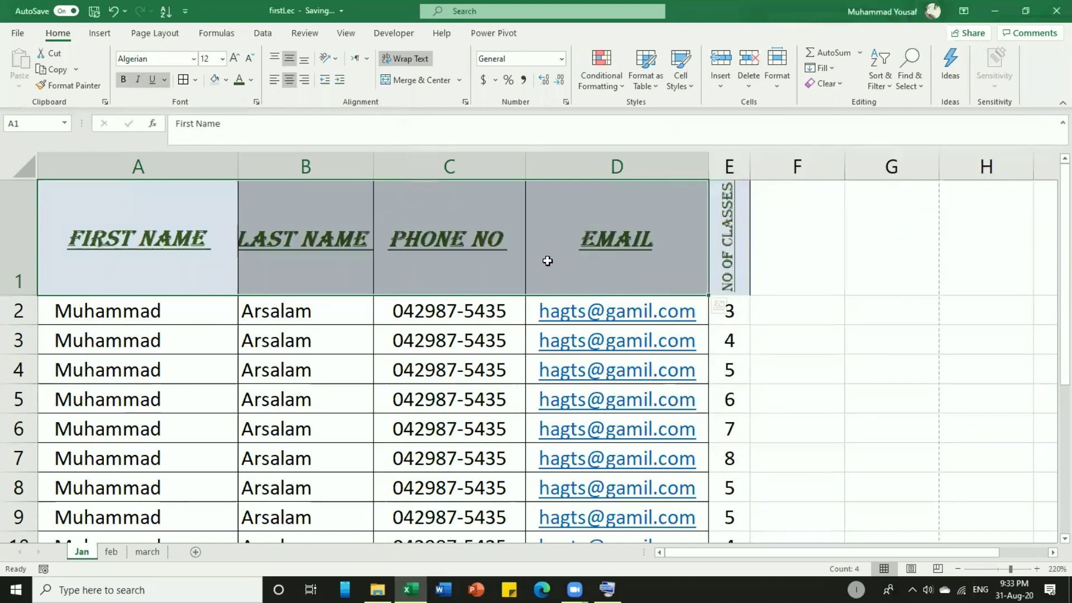
left_click_drag(375, 172, 391, 153)
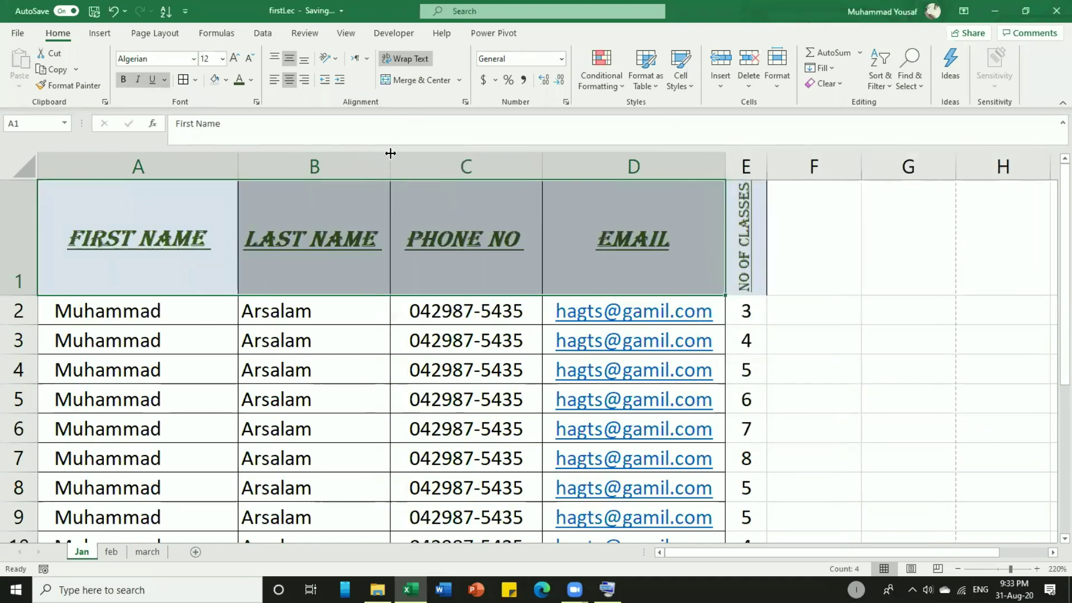
Apply strikethrough to the headers, then remove it again.
left_click(259, 103)
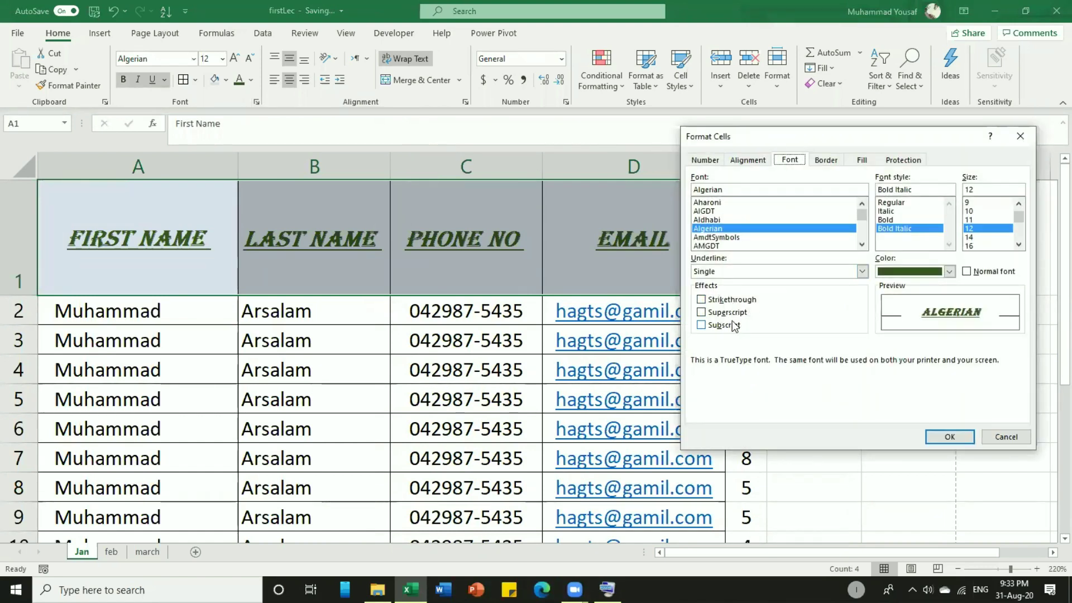
left_click(702, 300)
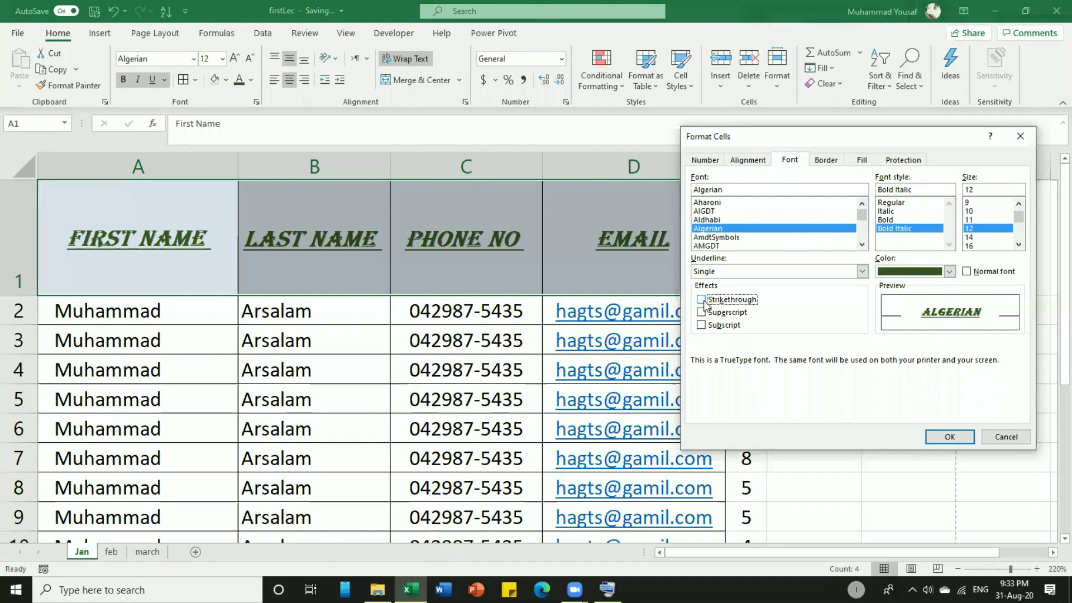
left_click(949, 436)
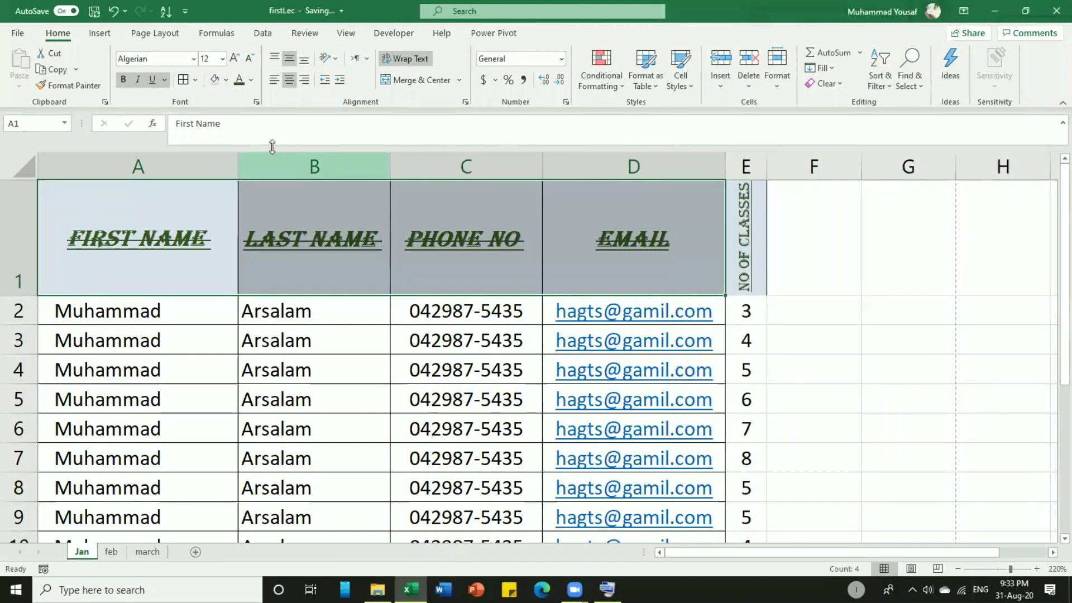
left_click(257, 102)
left_click(714, 302)
left_click(952, 437)
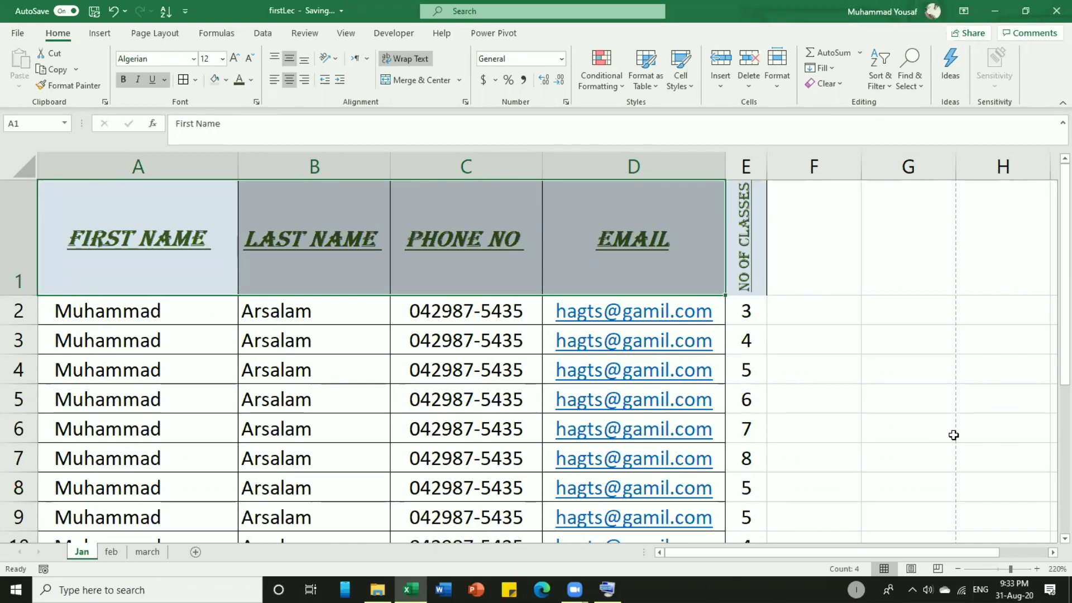
Enter 'Total Marks' in B12 with 1100 beside it in C12.
scroll(743, 433, "down", 2)
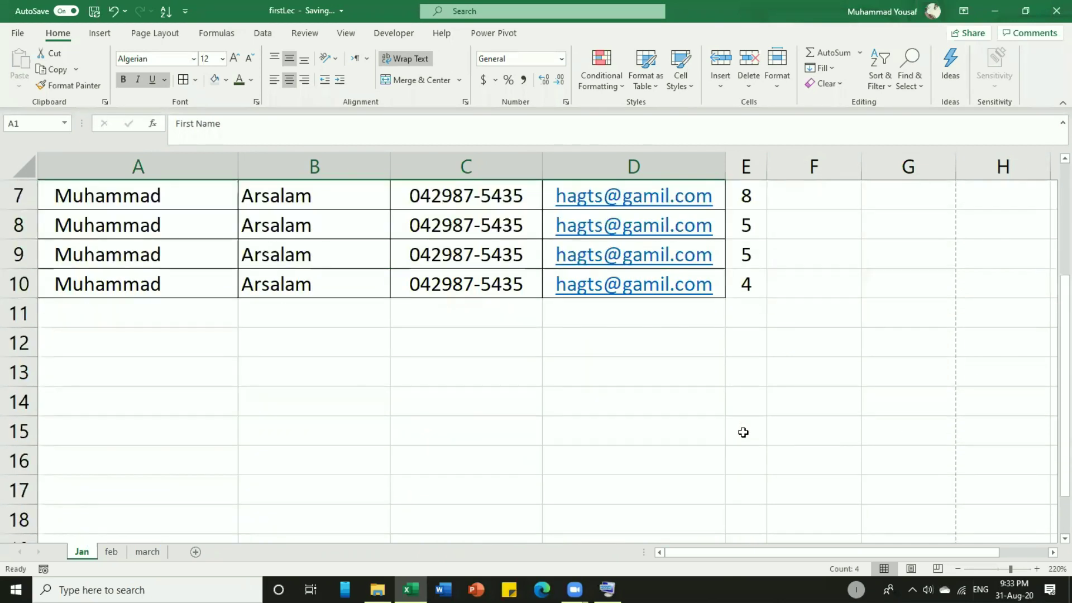
left_click(338, 316)
left_click(339, 342)
type("Total MAr")
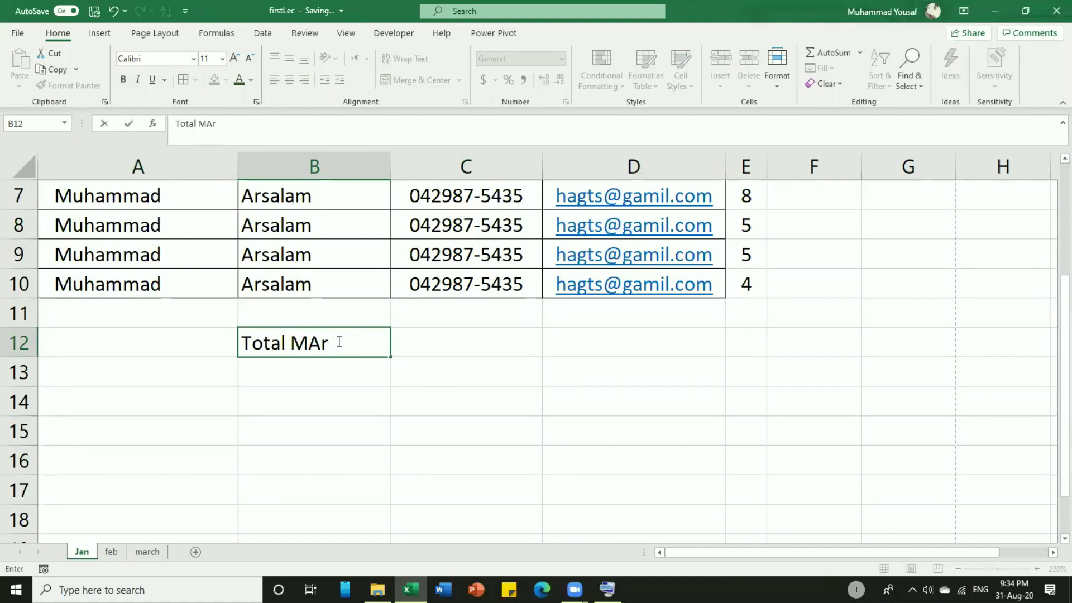
key("BackSpace")
key("BackSpace")
type("arks")
key("Tab")
type("1100")
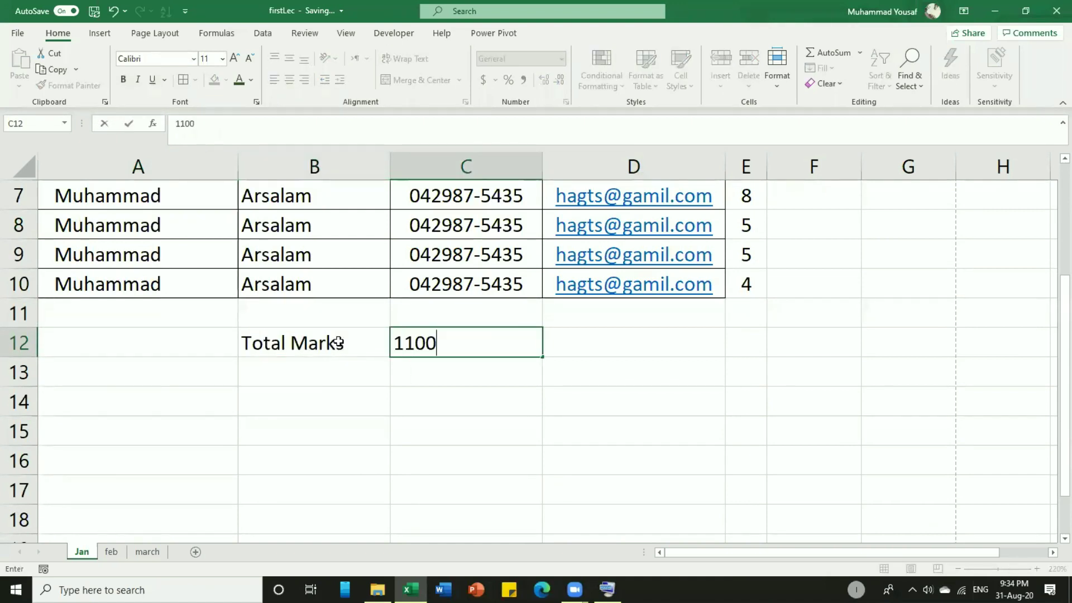
key("Return")
Add 'Obtained Marks' with 1050 in row 13, clearing a stray 1051 from D13.
type("Obt")
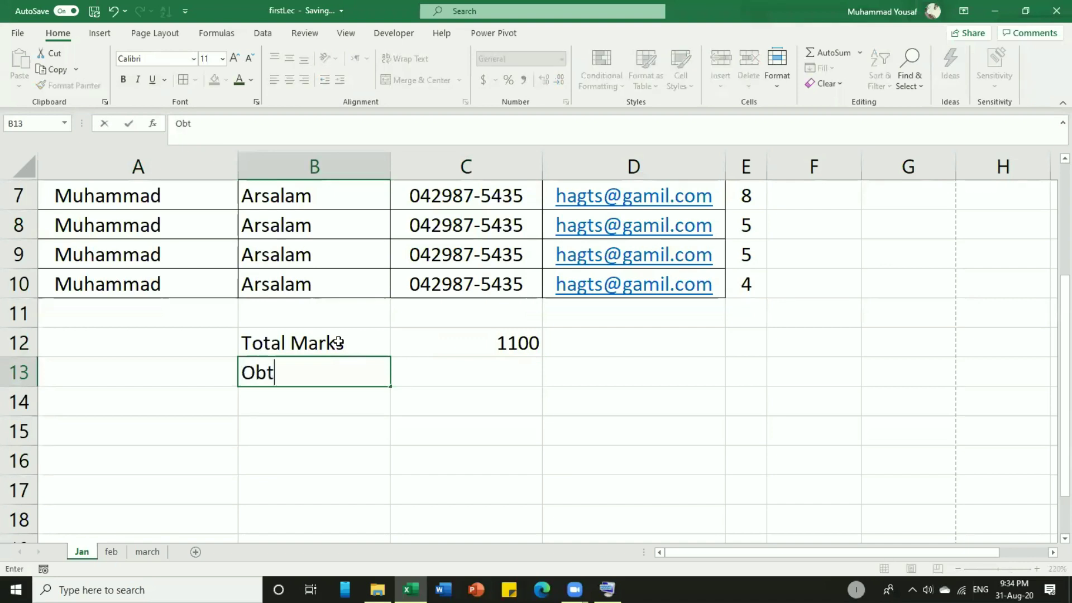
type("ained MArk")
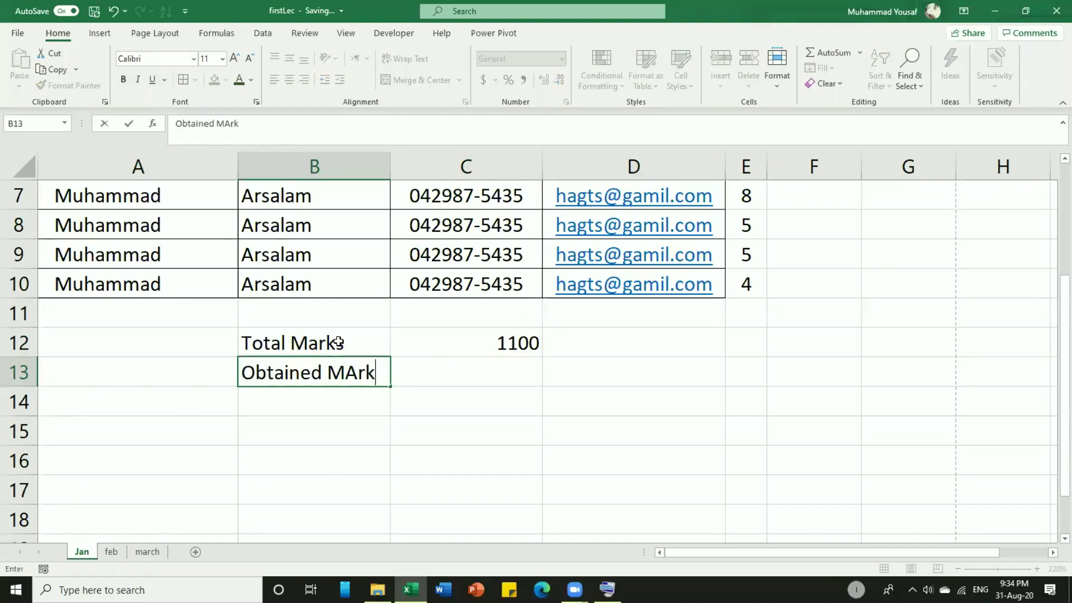
key("BackSpace")
key("BackSpace")
key("BackSpace")
type("arks")
key("Tab")
type("1050")
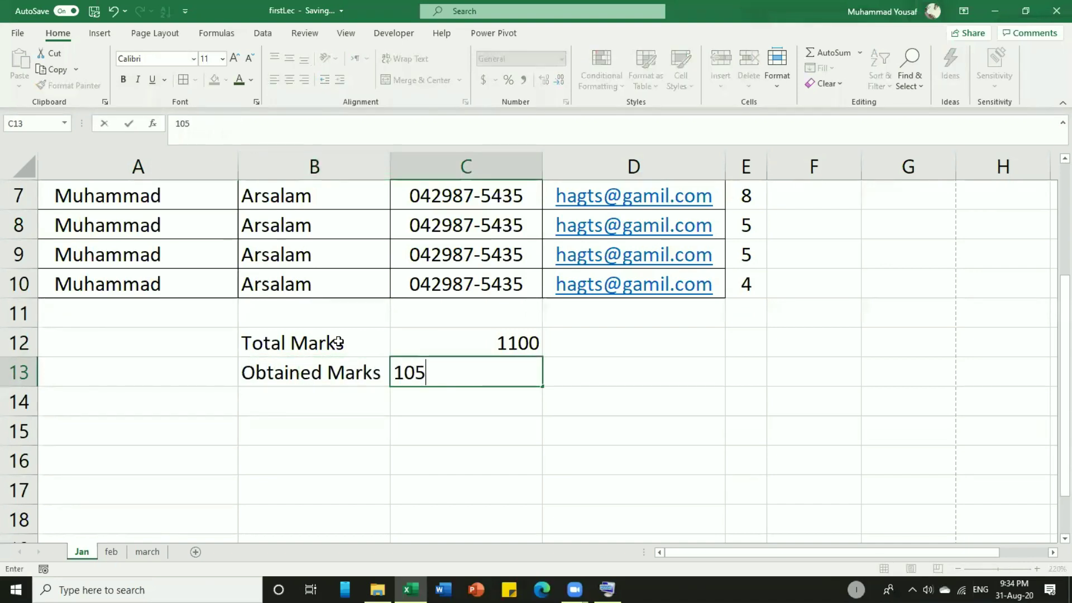
key("Return")
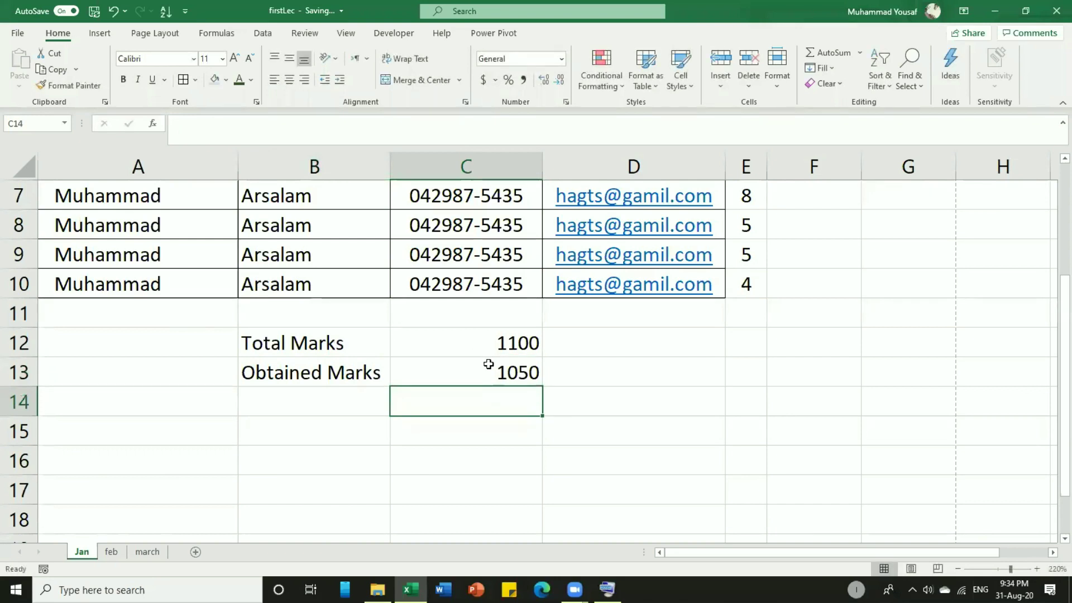
left_click(490, 369)
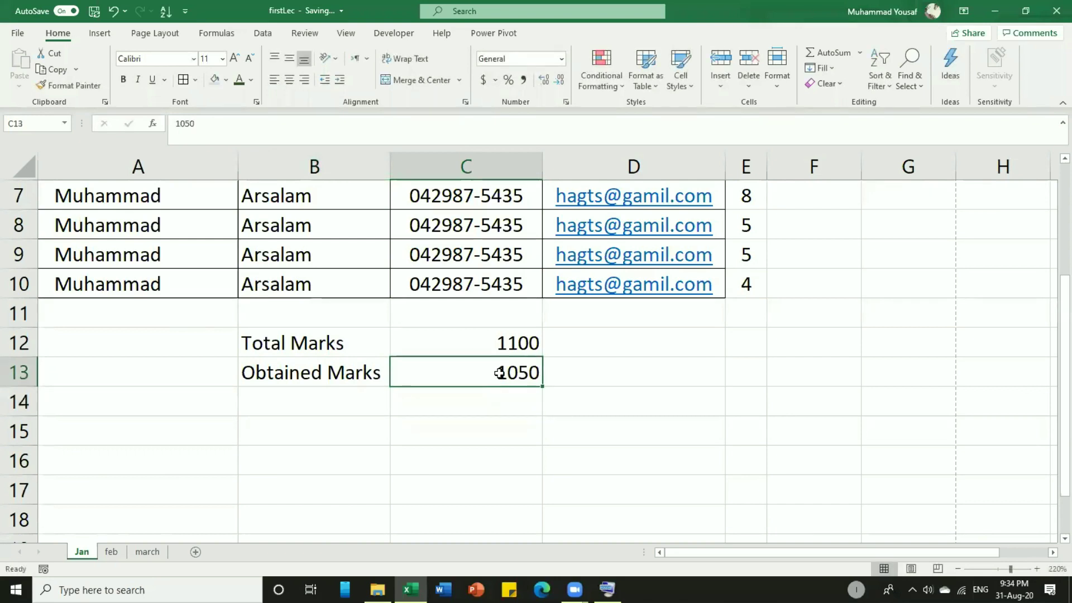
left_click(568, 373)
type("1051")
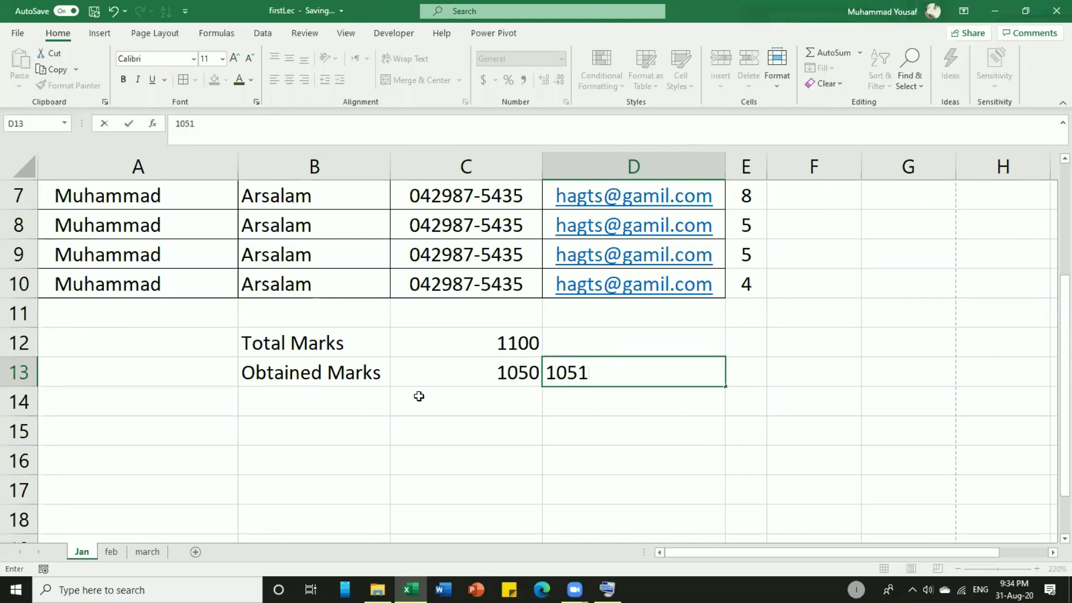
key("Return")
key("Return")
left_click(634, 377)
key("Delete")
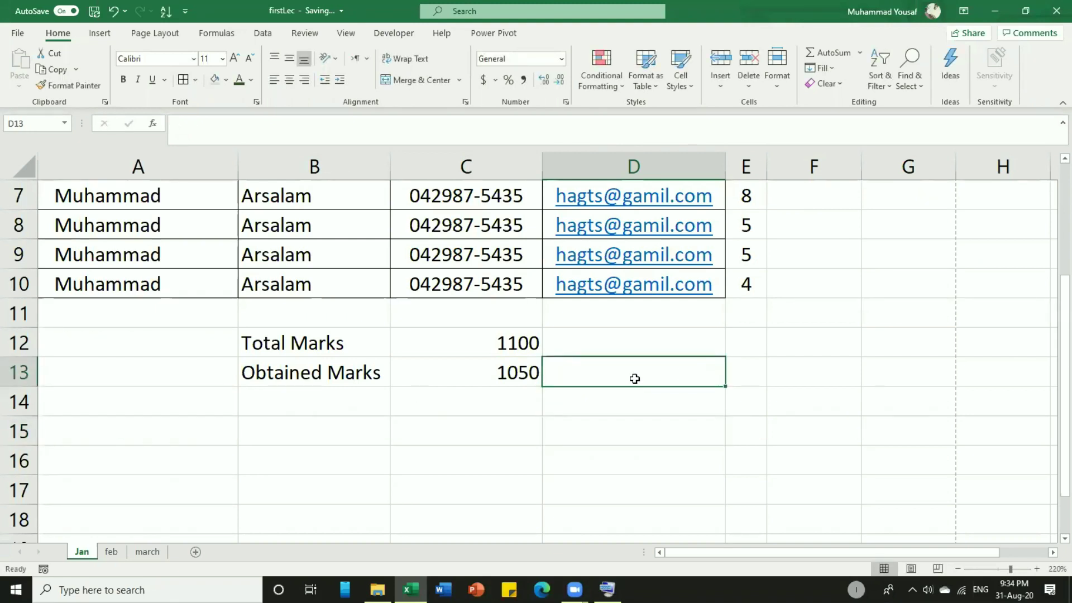
Add 'After Rechecking' in B14 with 1055 in C14.
left_click(323, 393)
type("After Rechecking")
key("F2")
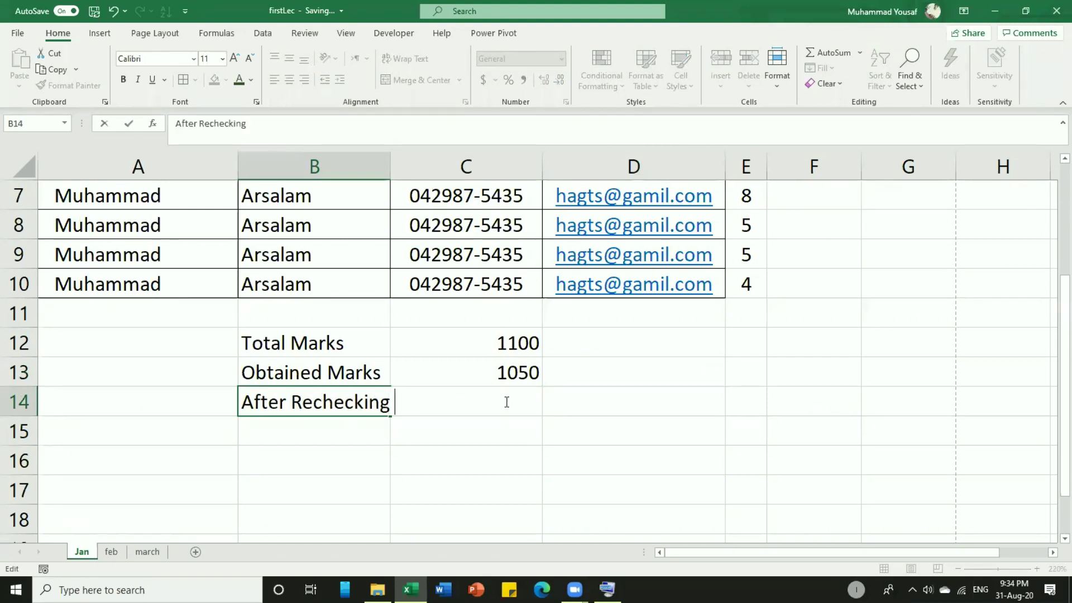
key("Return")
left_click(506, 402)
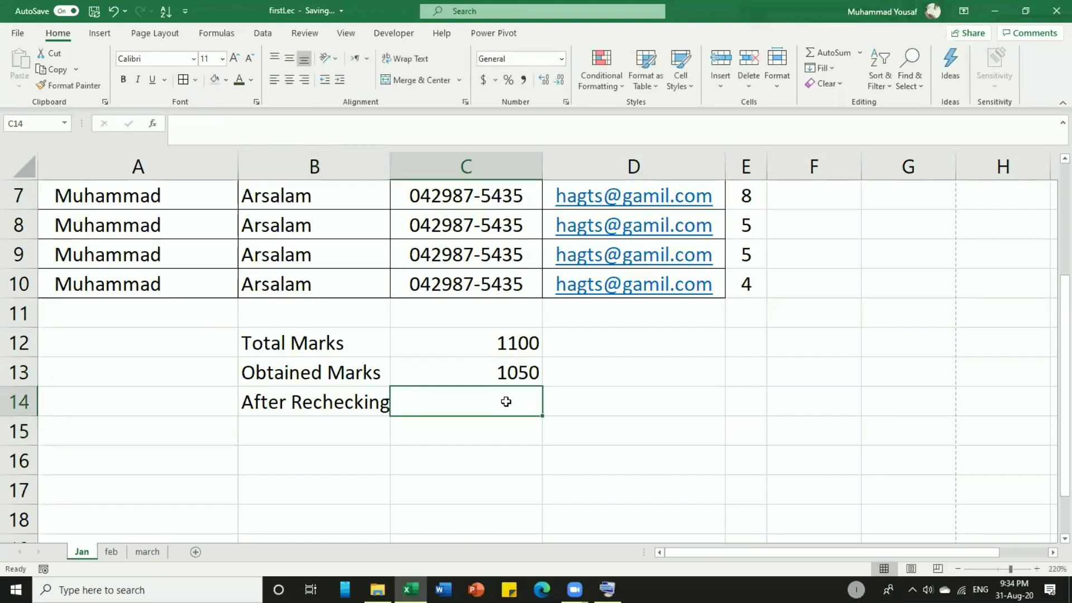
type("10")
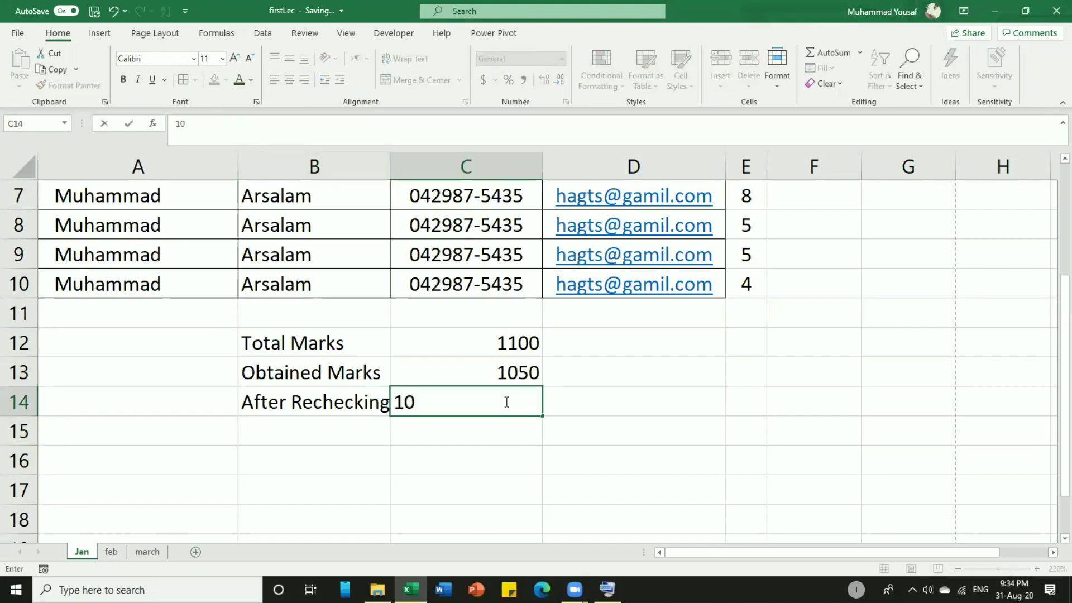
type("55")
key("Return")
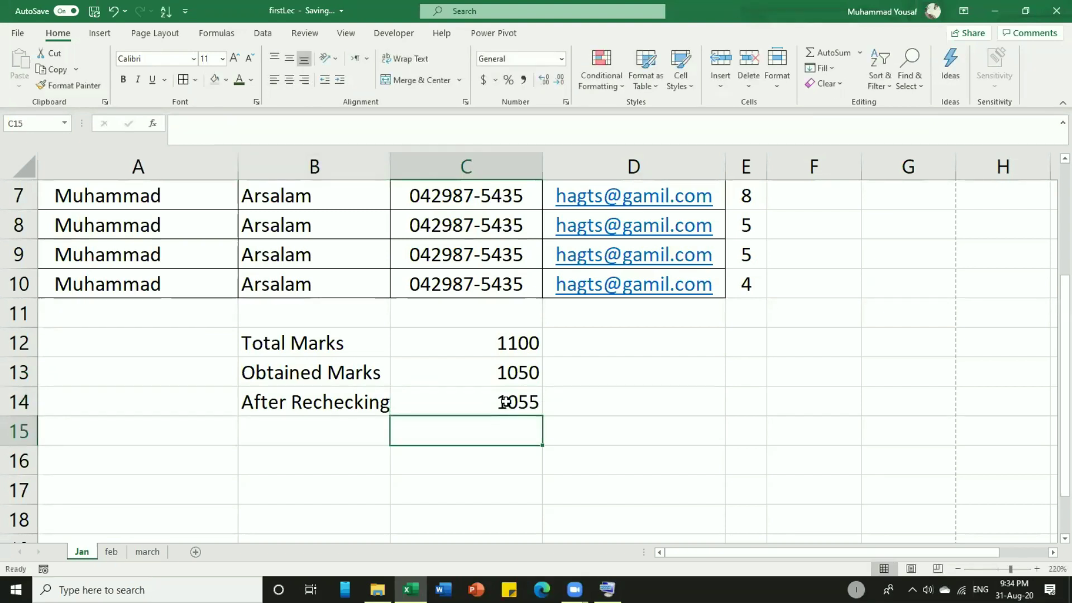
left_click(496, 373)
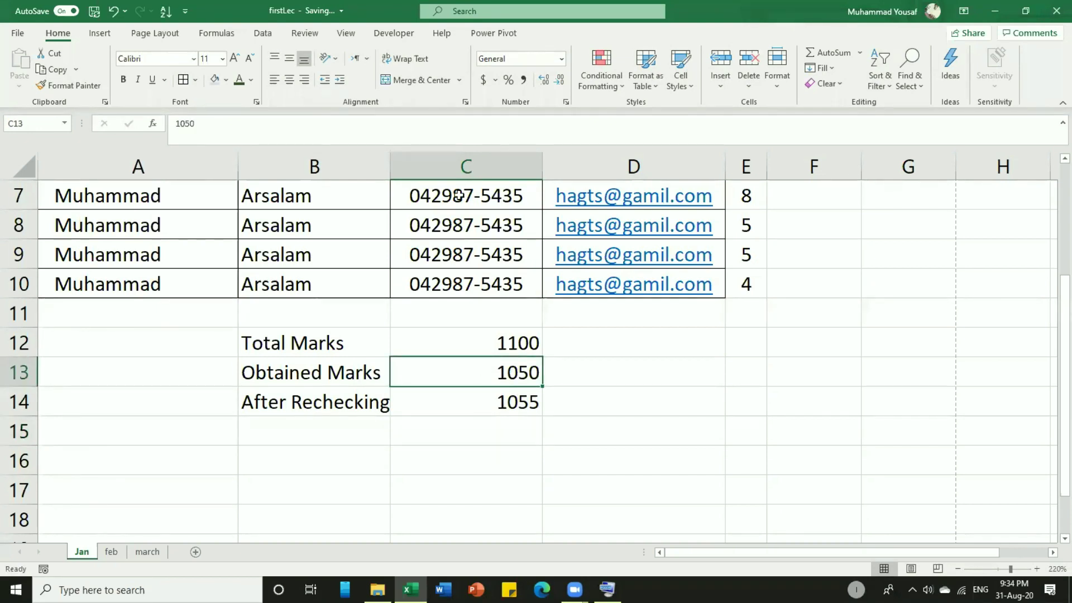
Strike through the 1050 in C13, then review the B12:C14 marks summary cells.
left_click(256, 102)
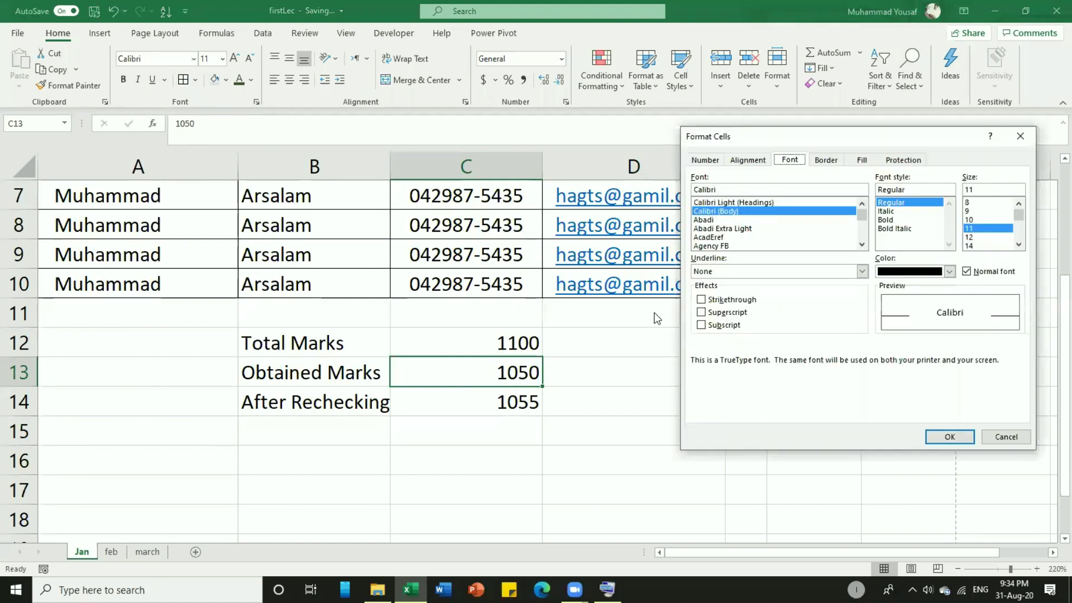
left_click(701, 300)
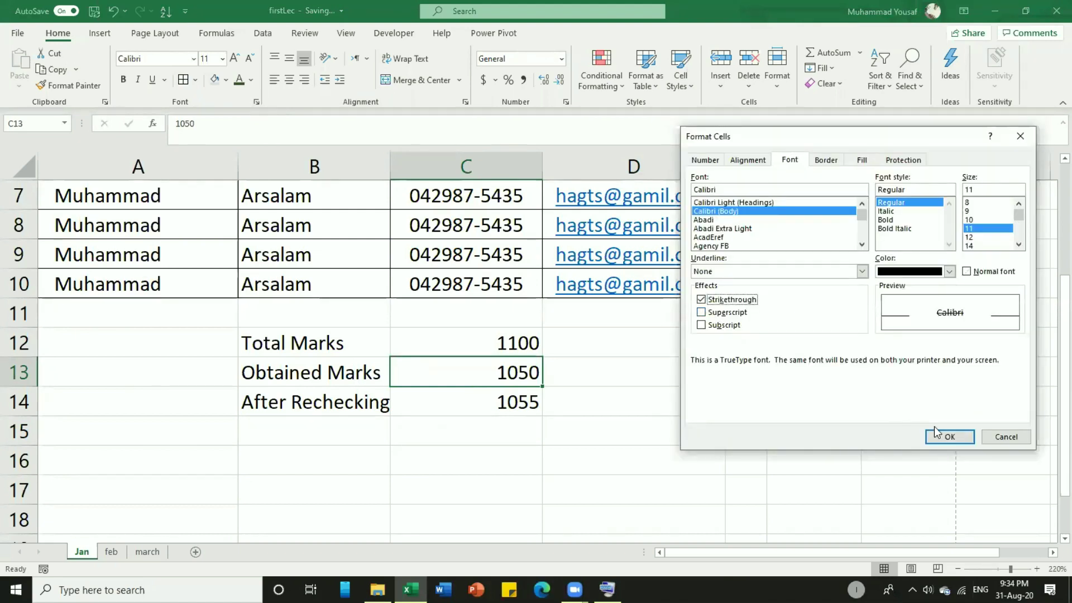
left_click(950, 436)
left_click(633, 367)
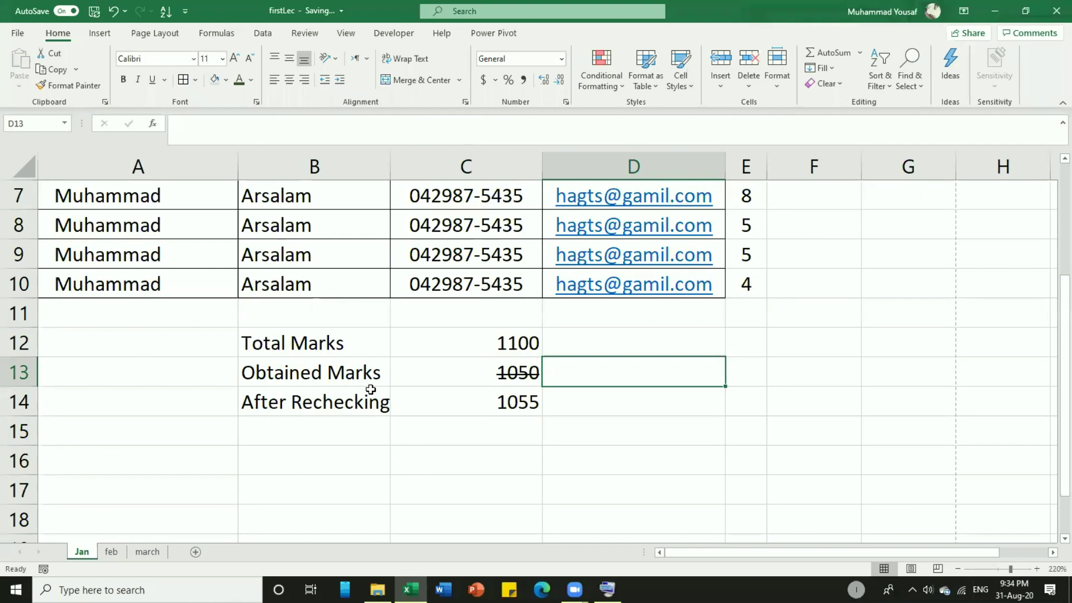
left_click(516, 374)
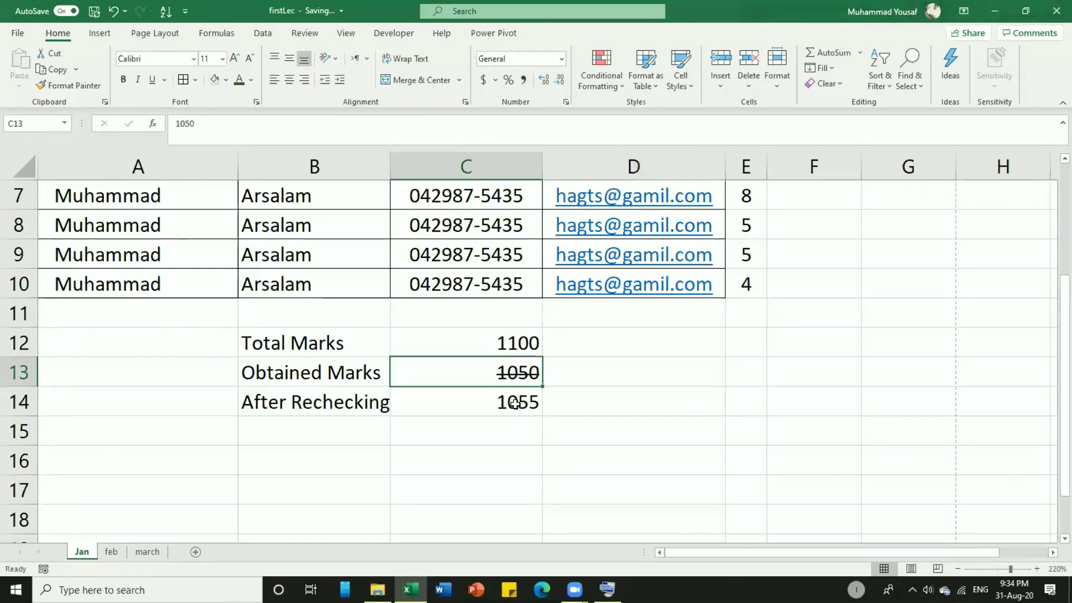
left_click_drag(515, 403, 342, 346)
left_click(335, 345)
mouse_move(516, 349)
left_mouse_down()
mouse_move(522, 371)
mouse_move(522, 343)
left_mouse_up()
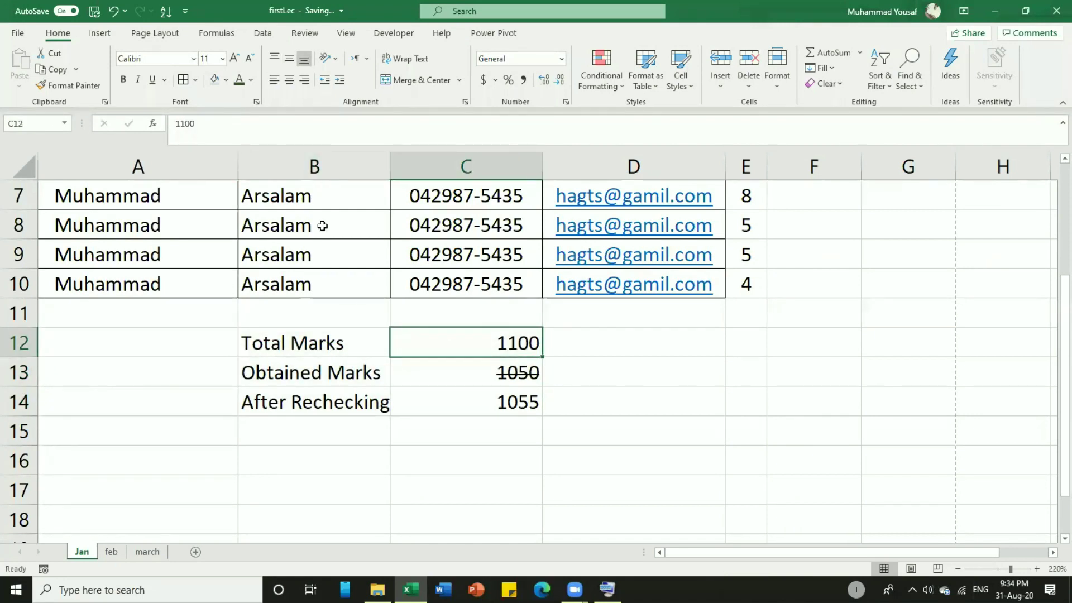
Select headers A1:D1 and browse Format Cells tabs from Number through Protection.
scroll(353, 309, "up", 2)
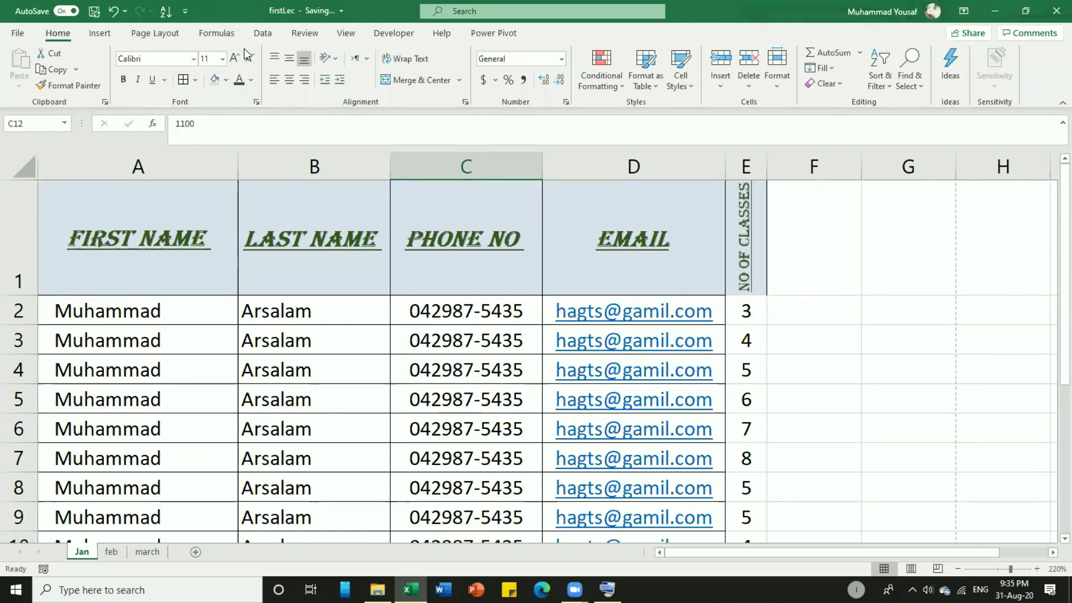
left_click_drag(121, 262, 721, 247)
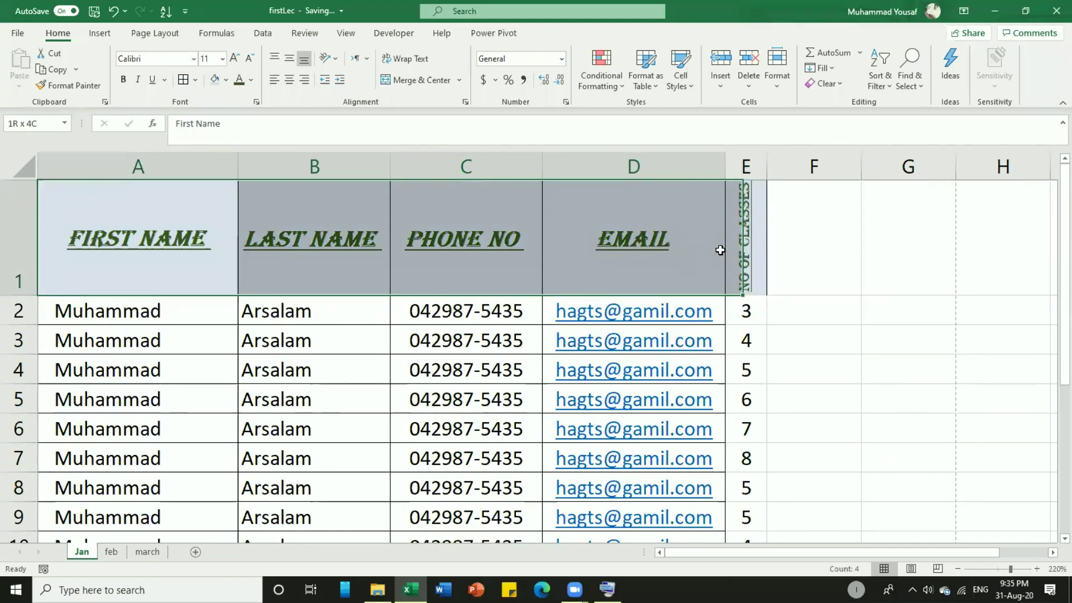
left_click(256, 100)
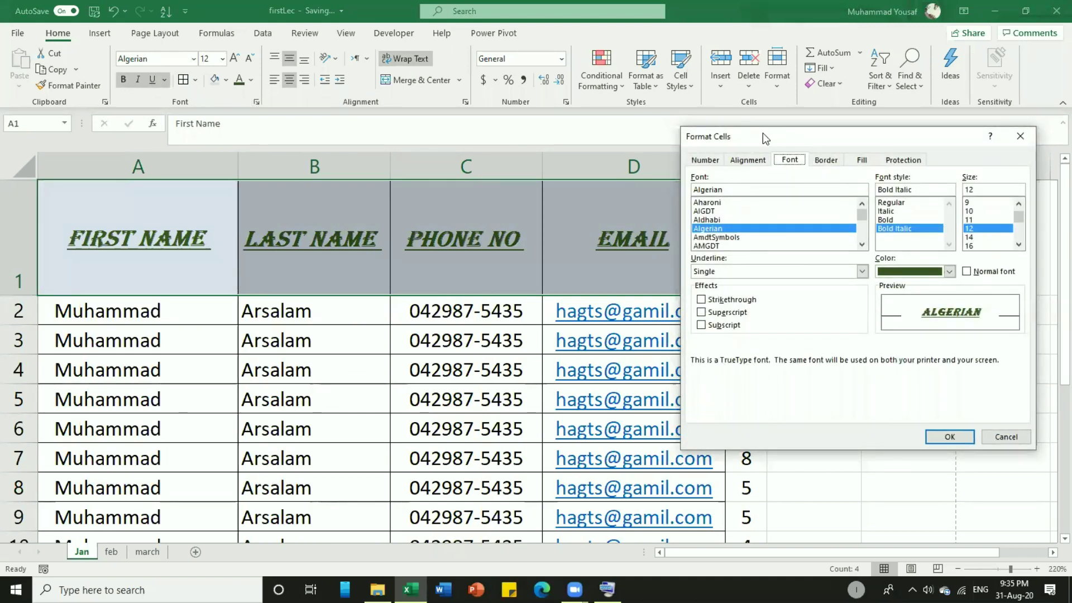
left_click_drag(763, 133, 210, 148)
left_click(193, 162)
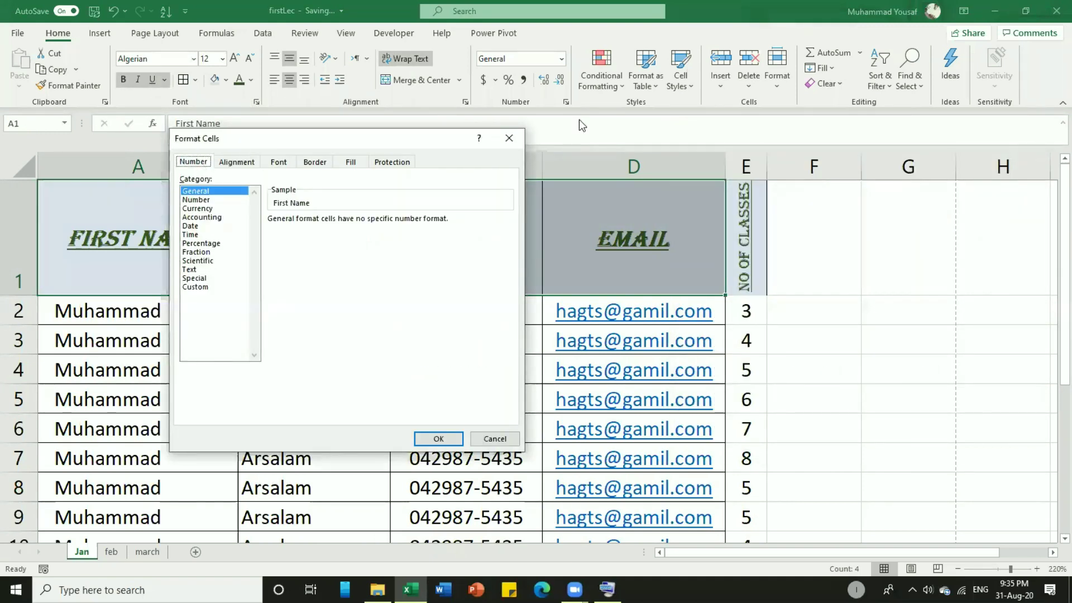
left_click(240, 163)
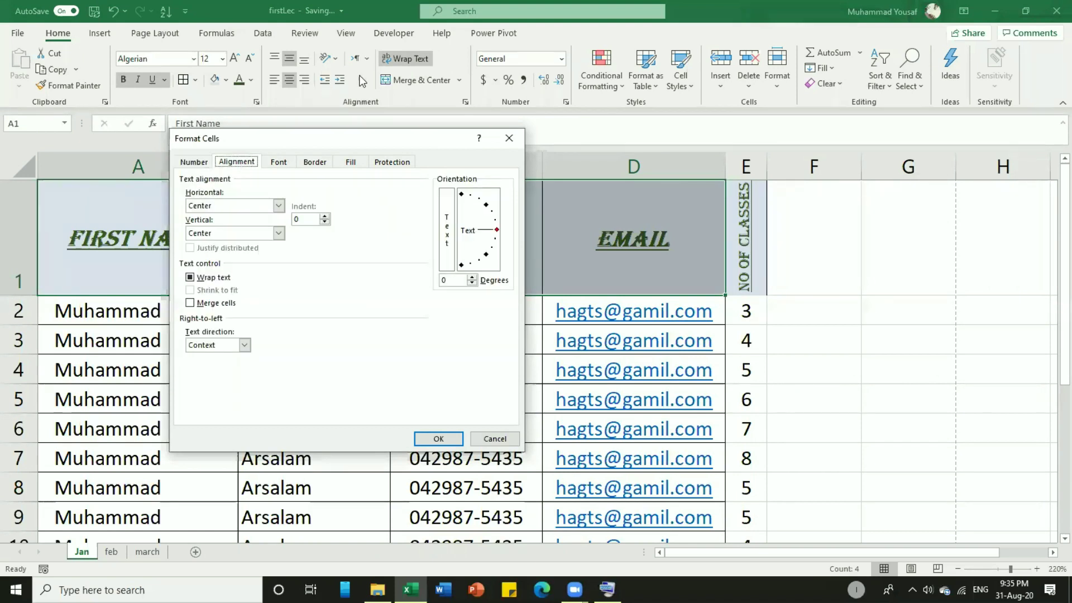
left_click(279, 162)
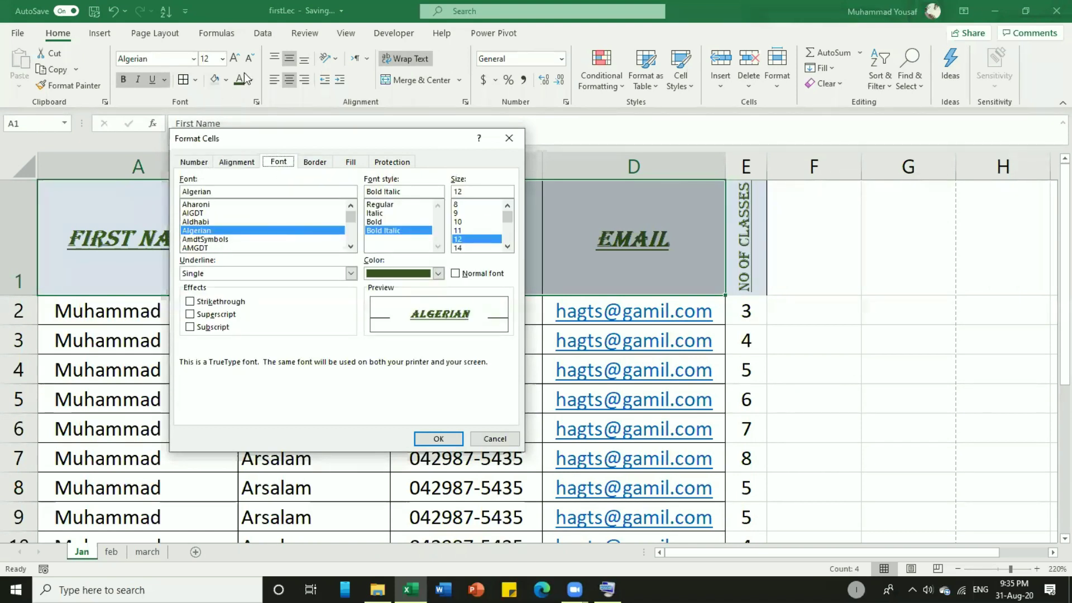
left_click(317, 162)
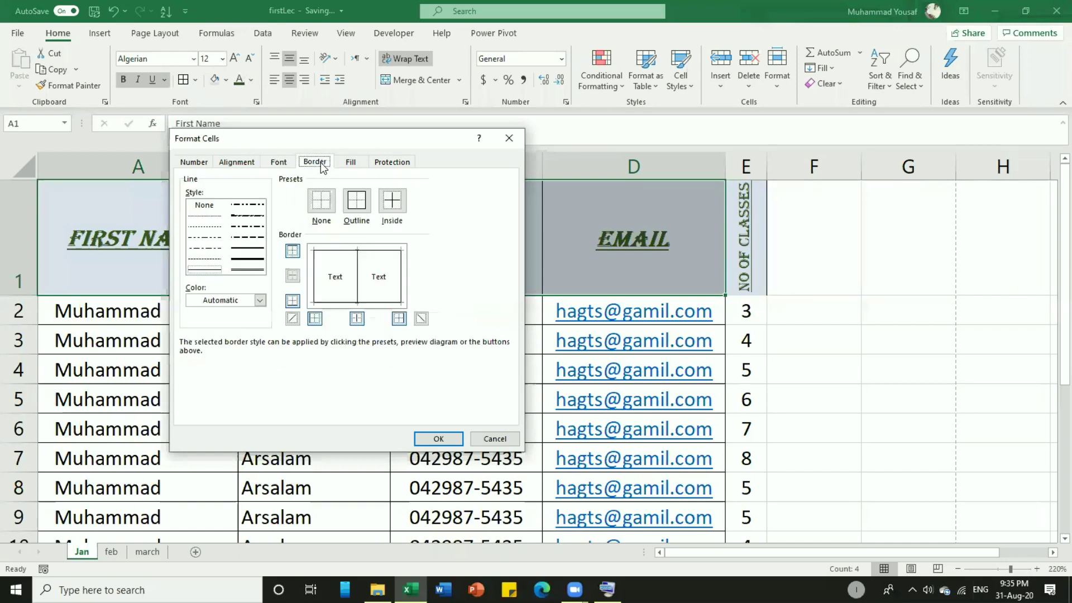
left_click(351, 162)
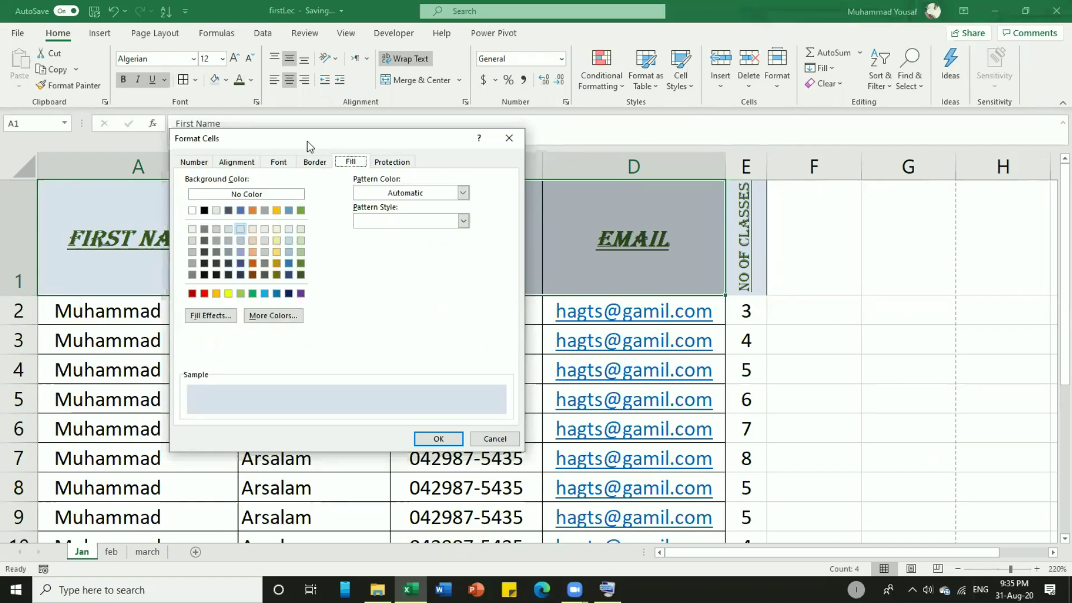
left_click(385, 163)
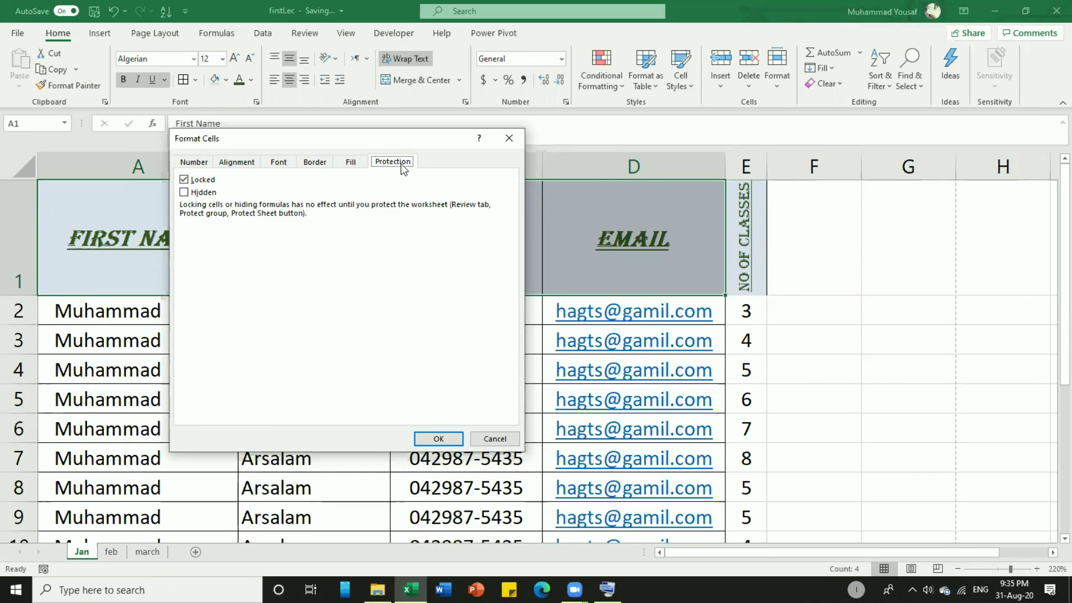